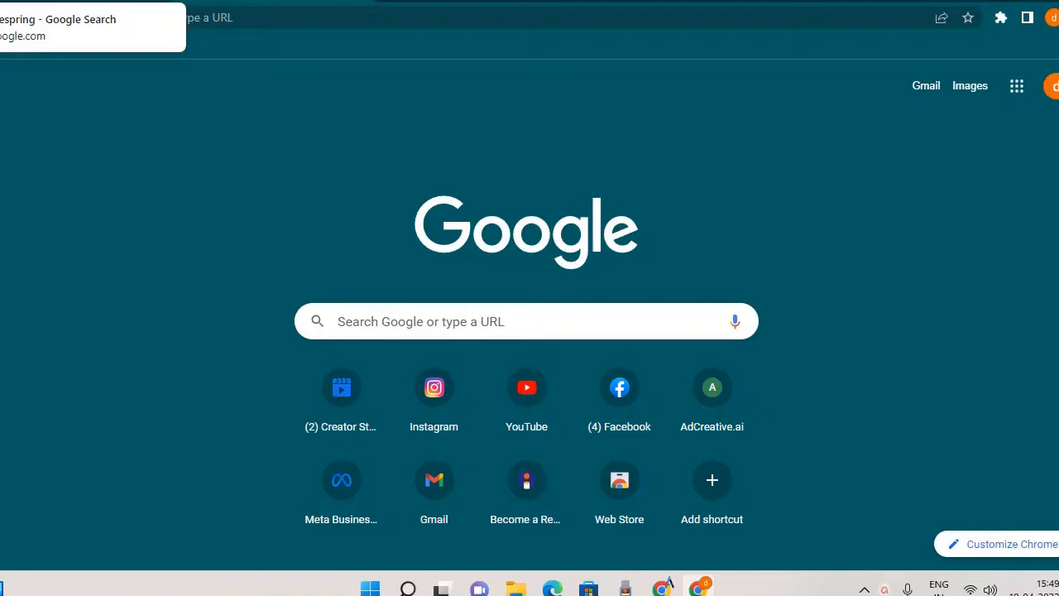
Switch to the open teespring search results and examine the listings and the company information.
{"action": "left_click", "coordinate": [83, 2]}
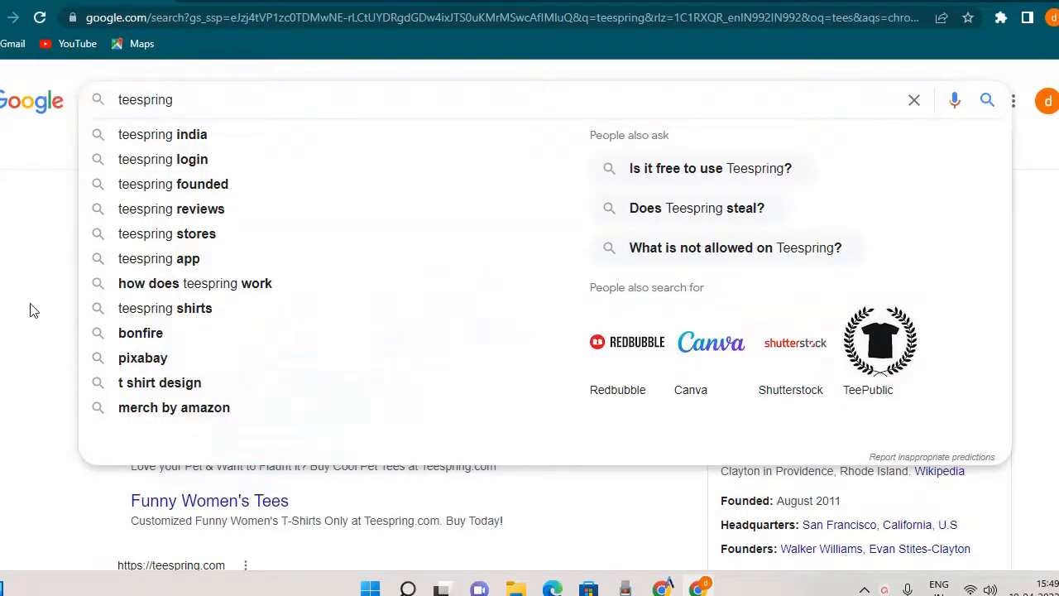
{"action": "left_click", "coordinate": [66, 291]}
{"action": "scroll", "coordinate": [81, 253], "scroll_direction": "down", "scroll_amount": 6}
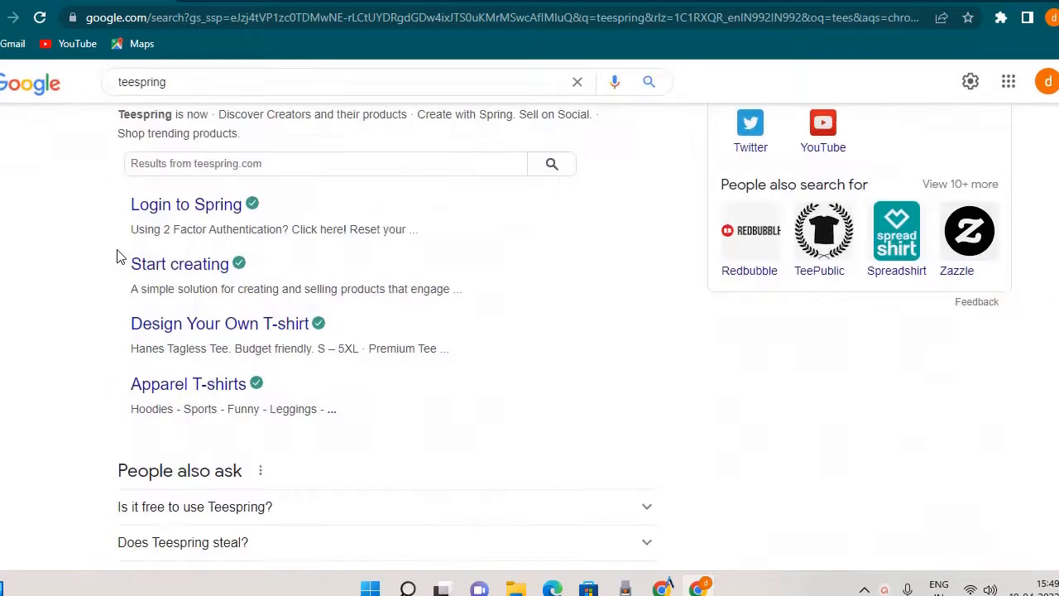
{"action": "scroll", "coordinate": [117, 254], "scroll_direction": "up", "scroll_amount": 5}
{"action": "scroll", "coordinate": [117, 255], "scroll_direction": "down", "scroll_amount": 5}
{"action": "scroll", "coordinate": [117, 255], "scroll_direction": "up", "scroll_amount": 5}
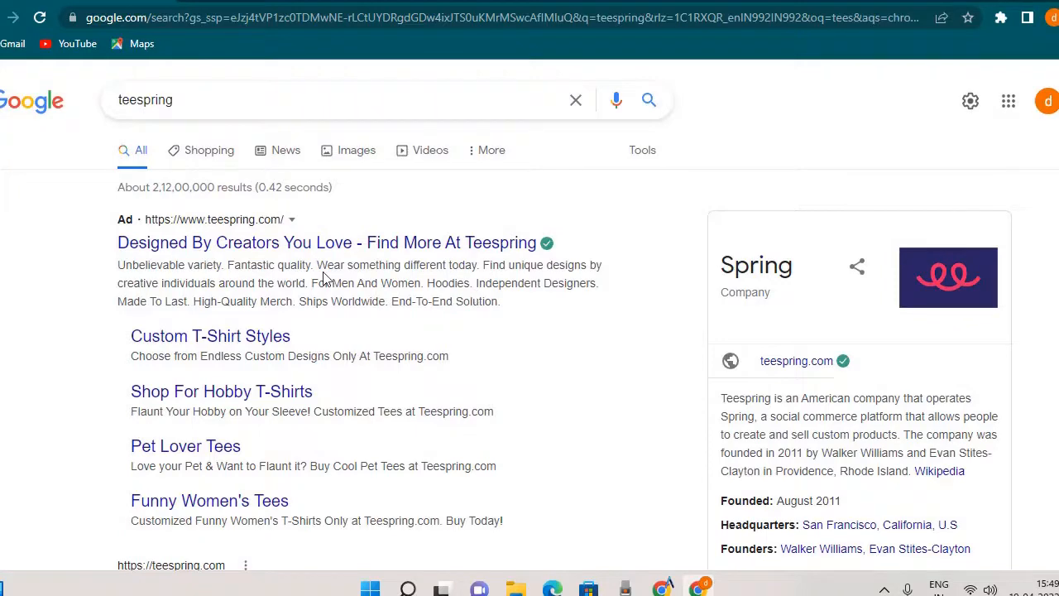
{"action": "scroll", "coordinate": [324, 276], "scroll_direction": "down", "scroll_amount": 5}
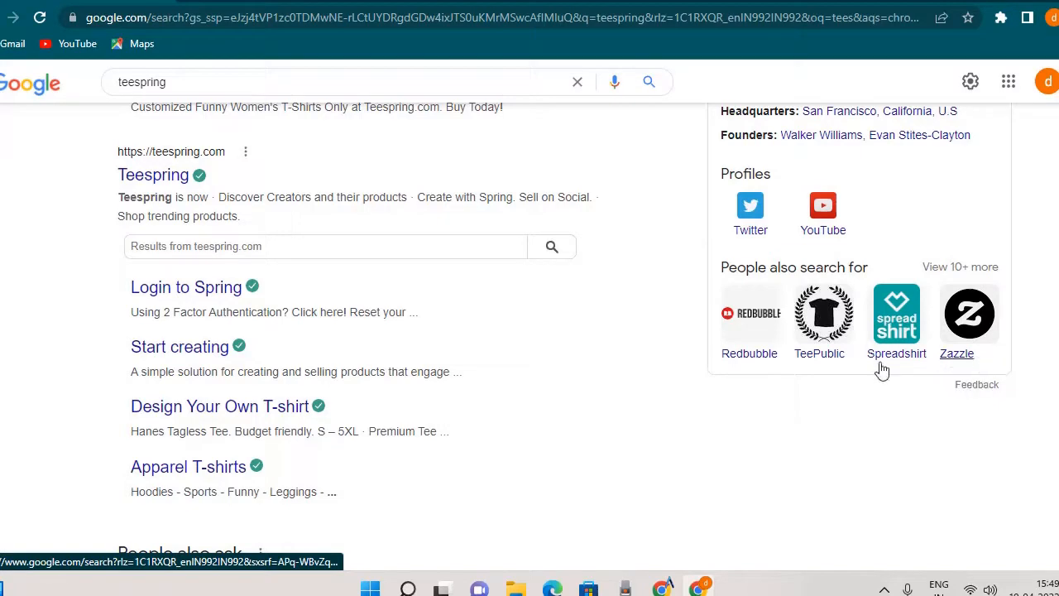
{"action": "scroll", "coordinate": [298, 407], "scroll_direction": "up", "scroll_amount": 5}
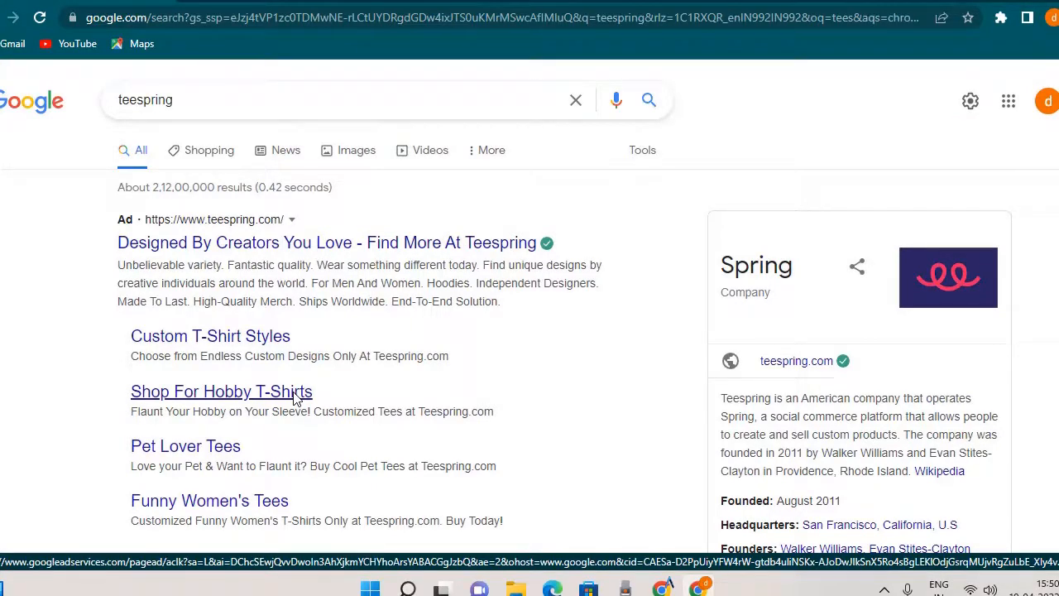
{"action": "scroll", "coordinate": [295, 398], "scroll_direction": "down", "scroll_amount": 2}
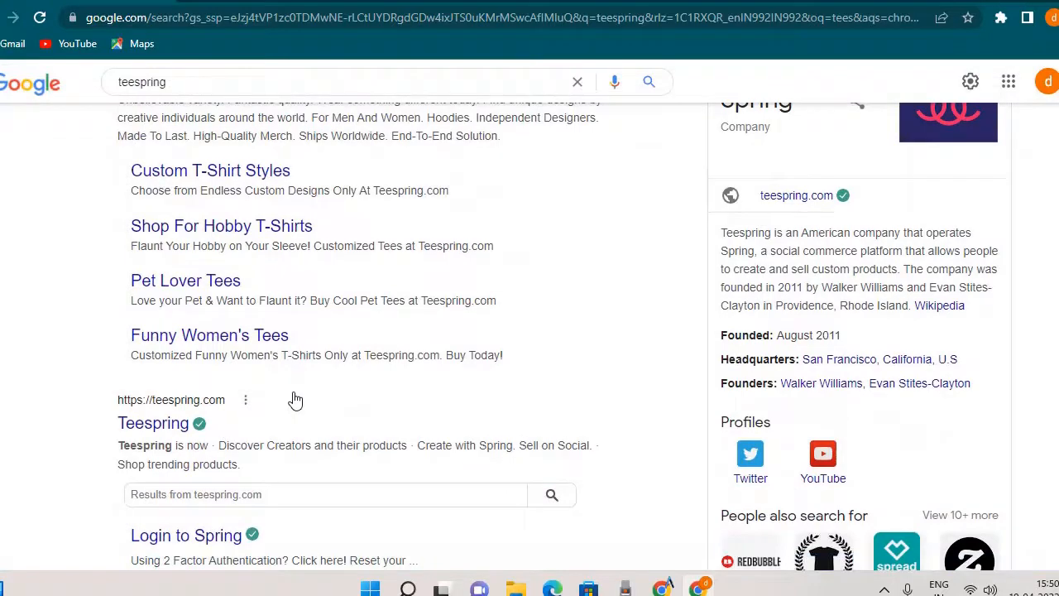
{"action": "scroll", "coordinate": [287, 392], "scroll_direction": "up", "scroll_amount": 2}
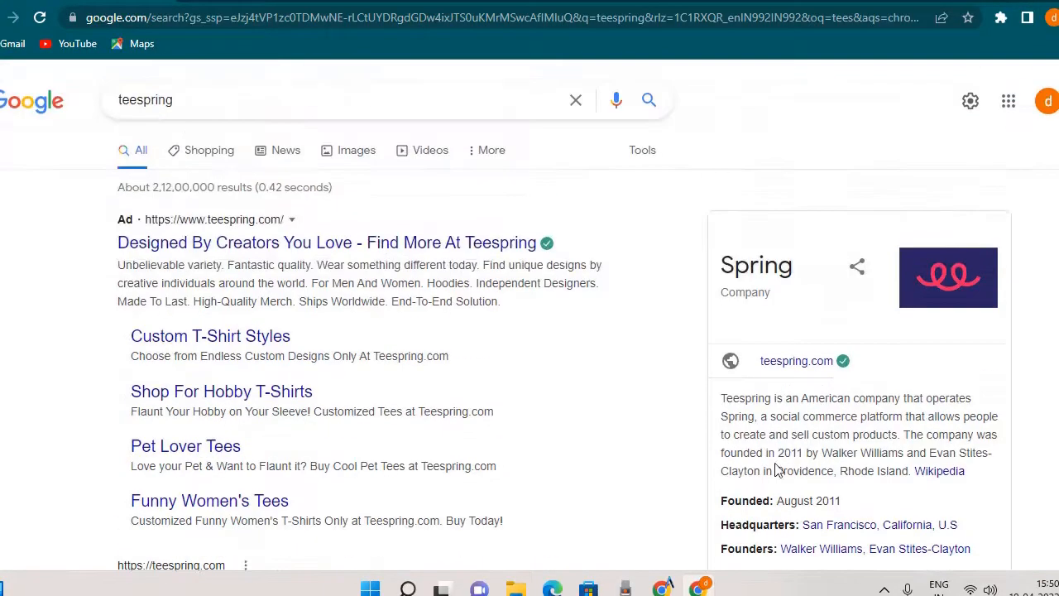
Open the official teespring.com site from the non-ad search result.
{"action": "left_click_drag", "start_coordinate": [125, 99], "coordinate": [257, 109]}
{"action": "left_click", "coordinate": [23, 285]}
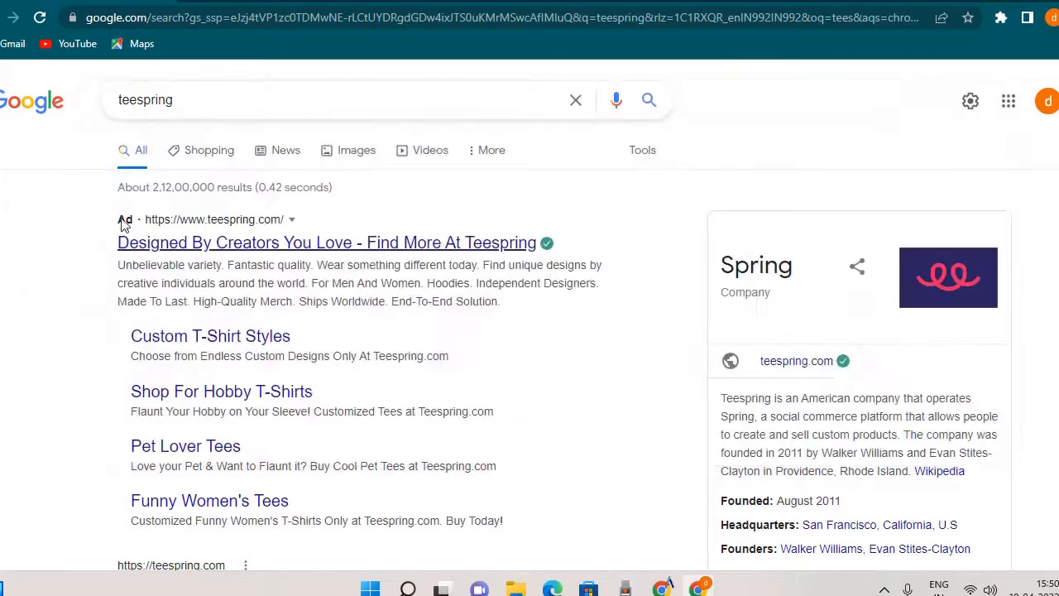
{"action": "scroll", "coordinate": [202, 258], "scroll_direction": "down", "scroll_amount": 4}
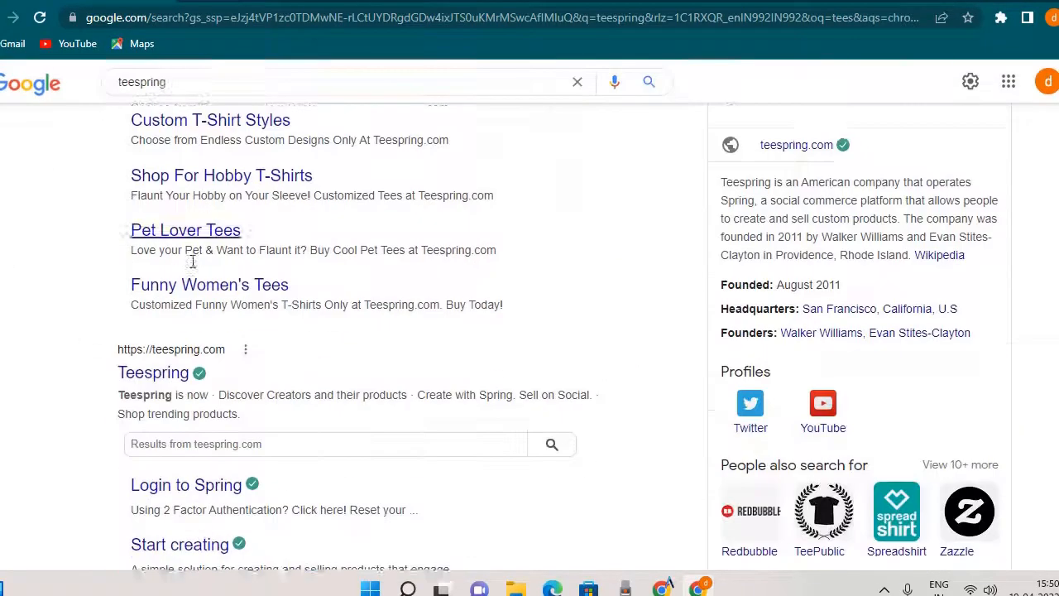
{"action": "scroll", "coordinate": [114, 287], "scroll_direction": "up", "scroll_amount": 4}
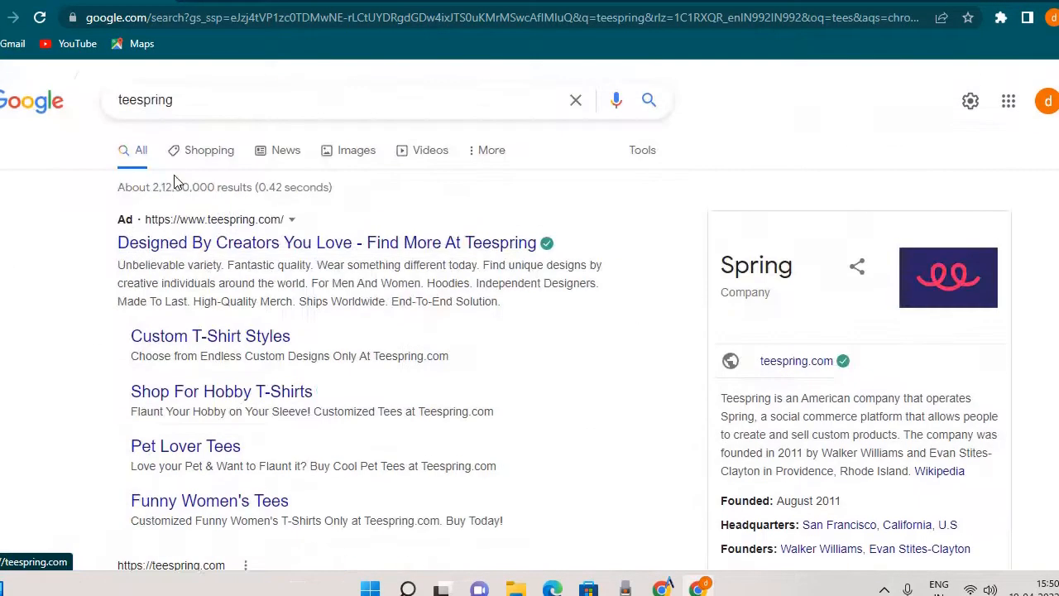
{"action": "scroll", "coordinate": [114, 287], "scroll_direction": "down", "scroll_amount": 4}
{"action": "left_click", "coordinate": [134, 257]}
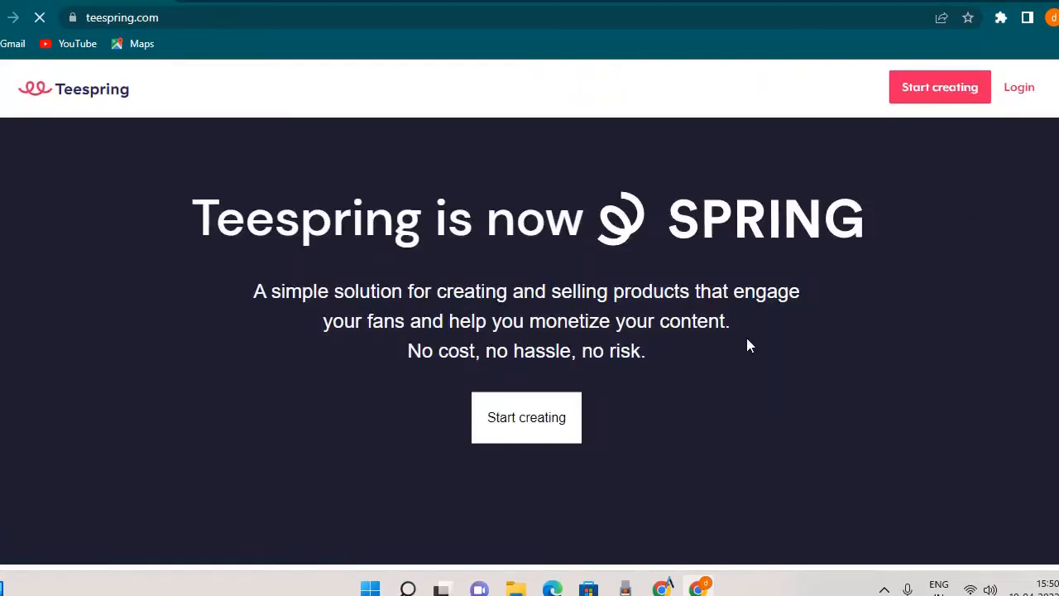
Examine the Teespring homepage's introduction about creating and selling products and its Discover Creators banner.
{"action": "scroll", "coordinate": [746, 299], "scroll_direction": "down", "scroll_amount": 6}
{"action": "scroll", "coordinate": [747, 298], "scroll_direction": "up", "scroll_amount": 5}
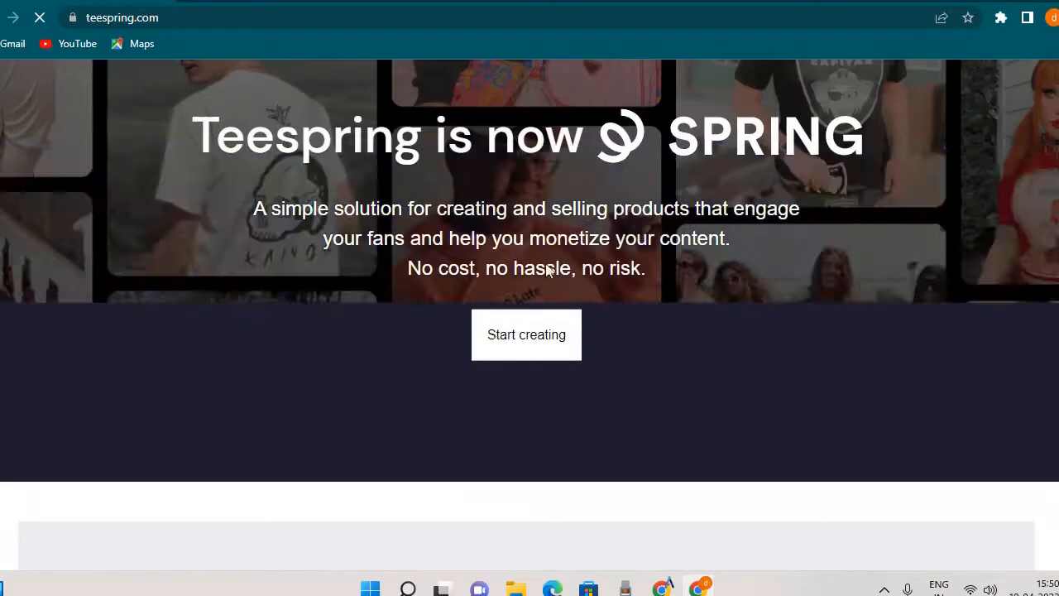
{"action": "scroll", "coordinate": [505, 318], "scroll_direction": "down", "scroll_amount": 2}
{"action": "scroll", "coordinate": [507, 306], "scroll_direction": "up", "scroll_amount": 2}
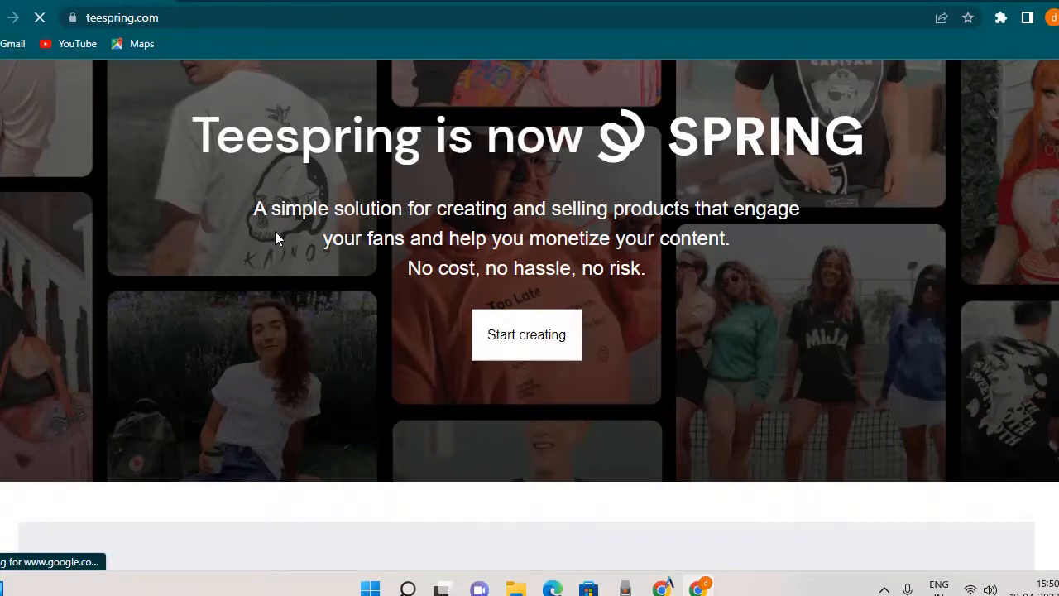
{"action": "scroll", "coordinate": [276, 239], "scroll_direction": "down", "scroll_amount": 1}
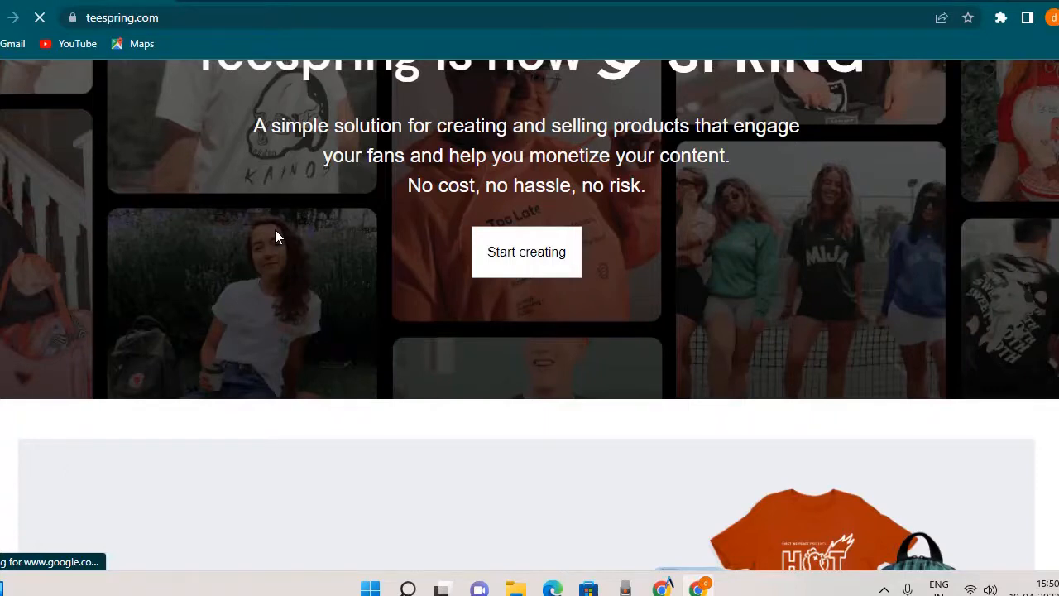
{"action": "scroll", "coordinate": [332, 227], "scroll_direction": "down", "scroll_amount": 3}
{"action": "scroll", "coordinate": [318, 218], "scroll_direction": "down", "scroll_amount": 7}
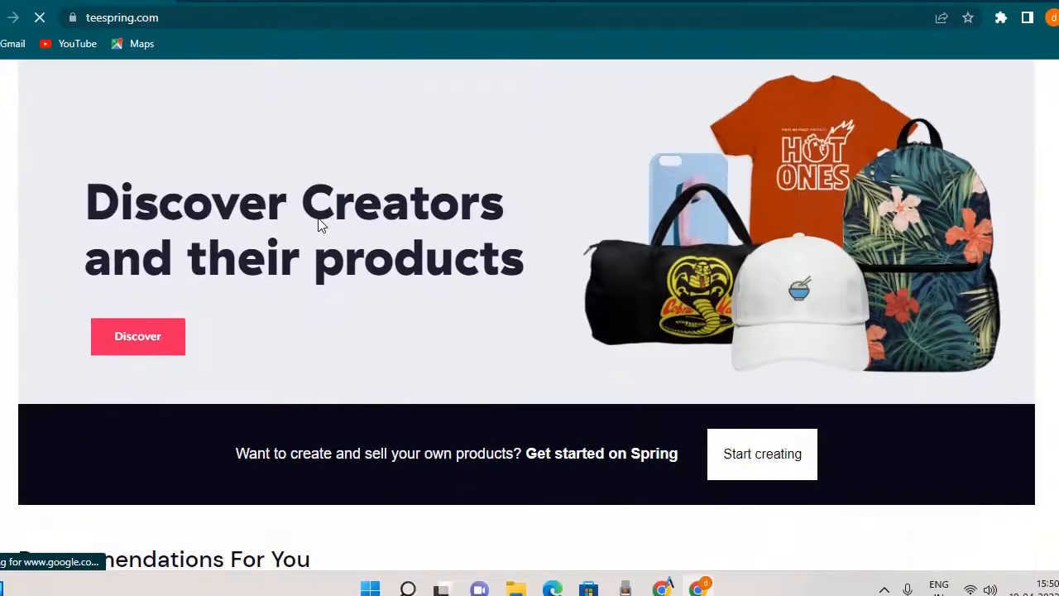
Look through the homepage's product sections from Recommendations For You down to the bulk-order offer.
{"action": "scroll", "coordinate": [320, 219], "scroll_direction": "down", "scroll_amount": 1}
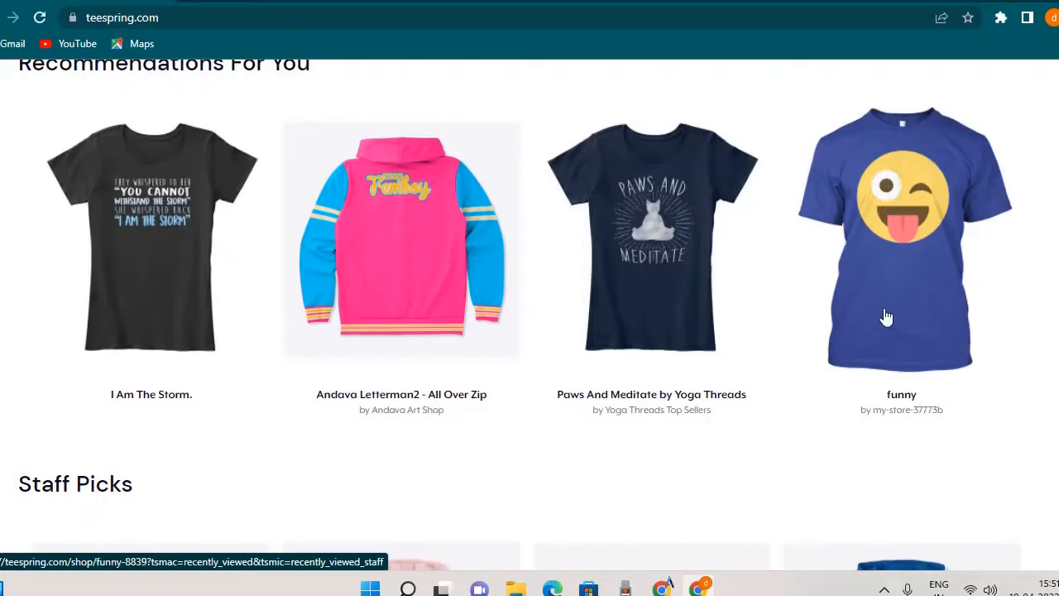
{"action": "scroll", "coordinate": [919, 300], "scroll_direction": "down", "scroll_amount": 5}
{"action": "scroll", "coordinate": [229, 252], "scroll_direction": "up", "scroll_amount": 1}
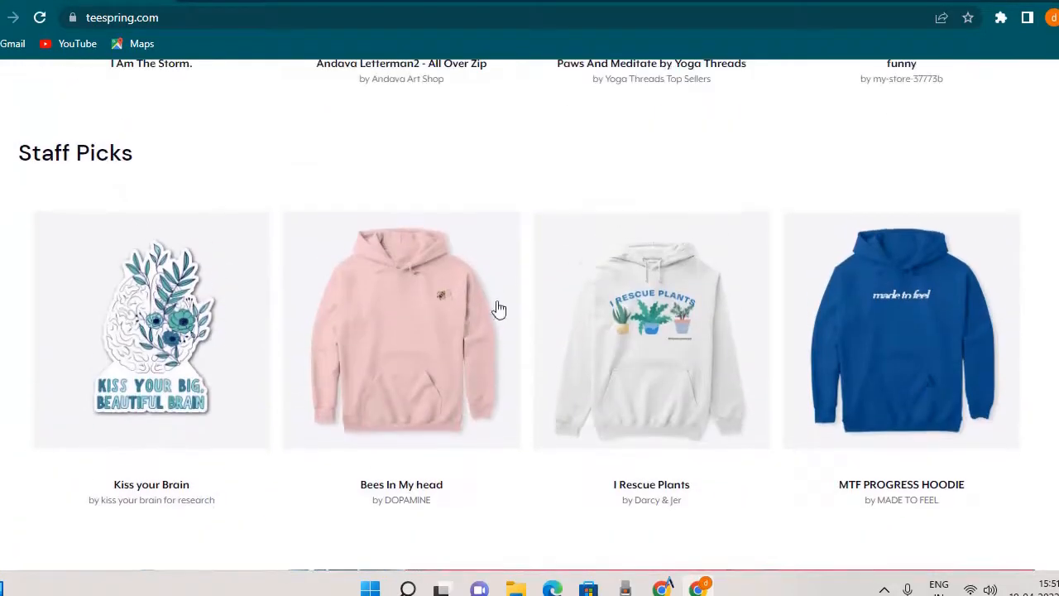
{"action": "scroll", "coordinate": [485, 357], "scroll_direction": "down", "scroll_amount": 9}
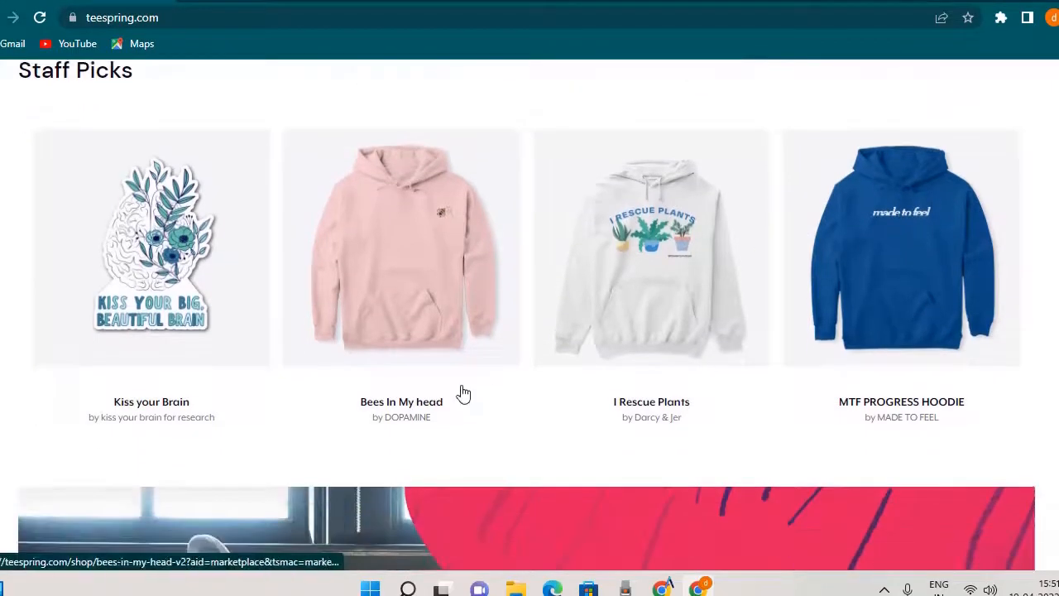
{"action": "scroll", "coordinate": [485, 352], "scroll_direction": "down", "scroll_amount": 2}
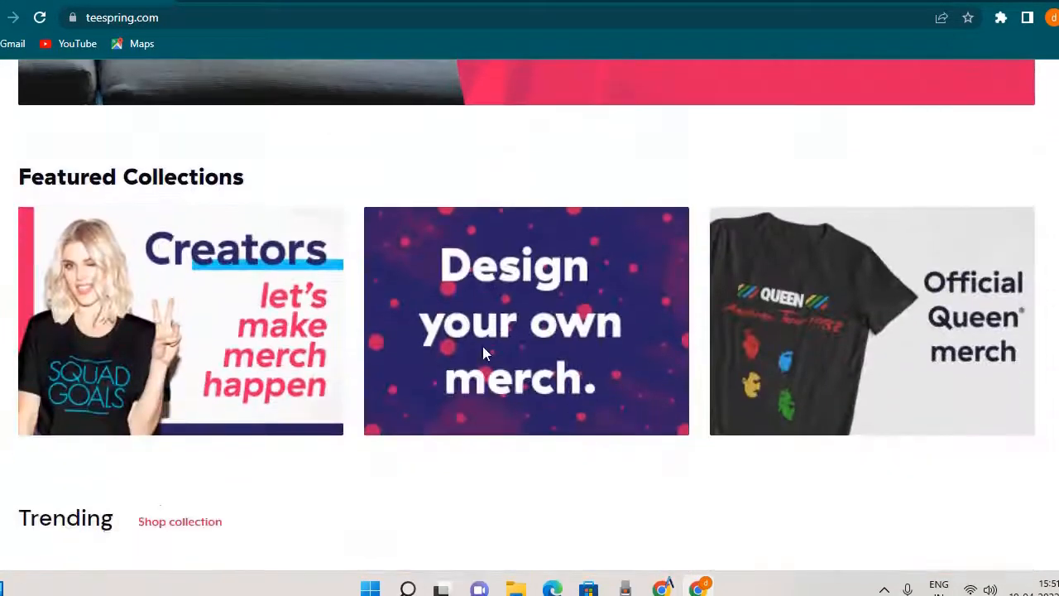
{"action": "scroll", "coordinate": [743, 347], "scroll_direction": "down", "scroll_amount": 6}
{"action": "scroll", "coordinate": [745, 346], "scroll_direction": "down", "scroll_amount": 9}
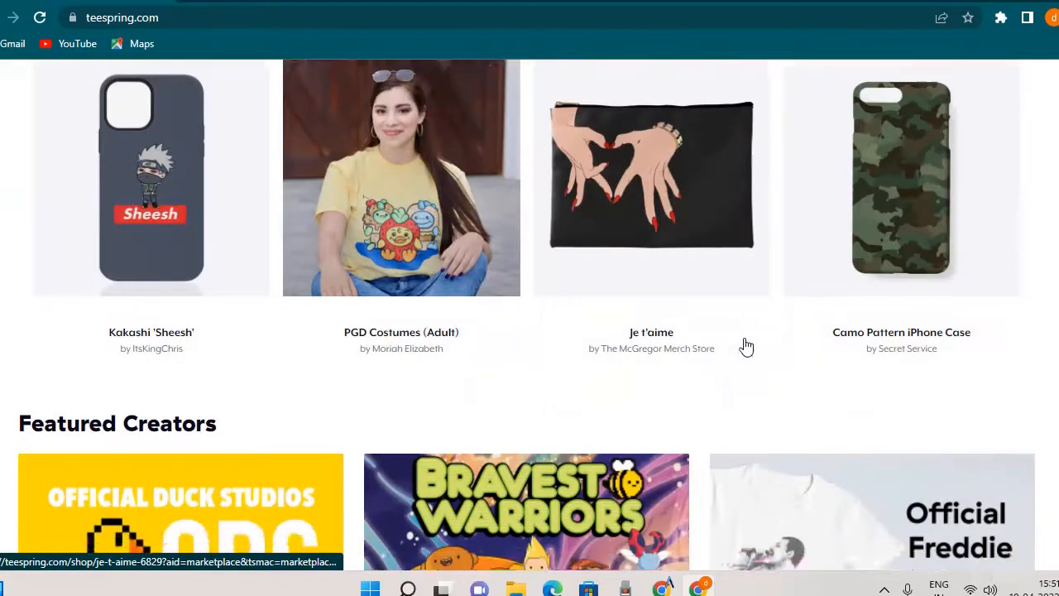
{"action": "scroll", "coordinate": [746, 348], "scroll_direction": "down", "scroll_amount": 10}
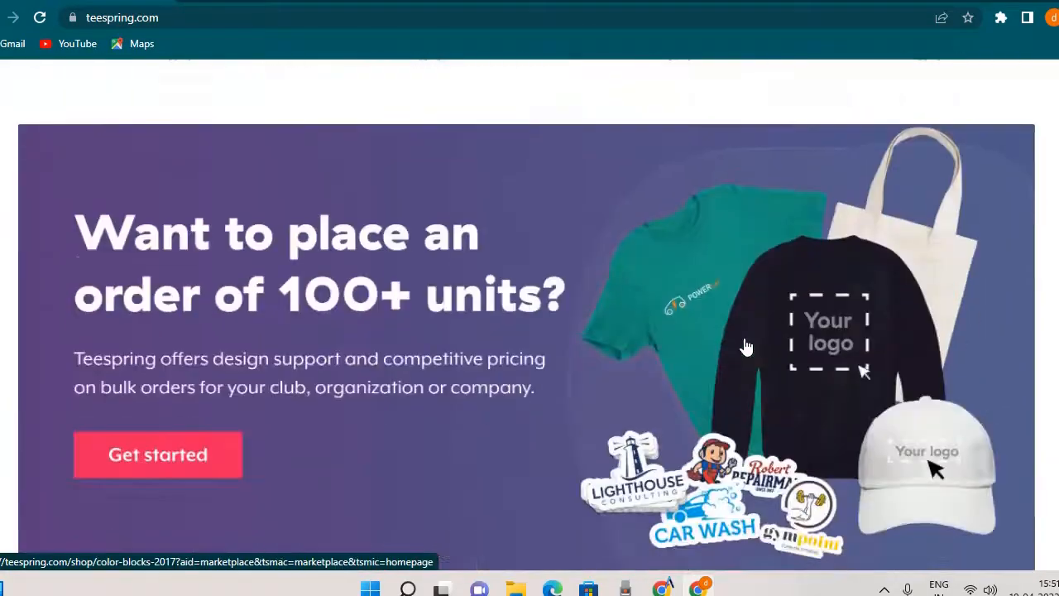
Open the "funny" winking-emoji T-shirt listing under Recommendations For You.
{"action": "scroll", "coordinate": [563, 335], "scroll_direction": "up", "scroll_amount": 9}
{"action": "scroll", "coordinate": [563, 332], "scroll_direction": "up", "scroll_amount": 20}
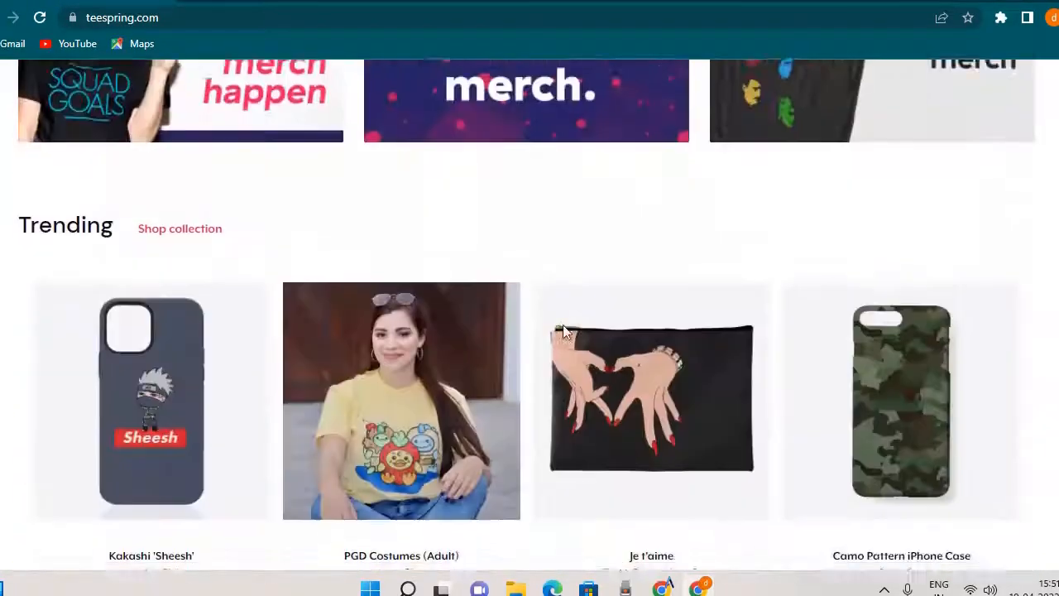
{"action": "scroll", "coordinate": [562, 332], "scroll_direction": "down", "scroll_amount": 15}
{"action": "scroll", "coordinate": [564, 331], "scroll_direction": "up", "scroll_amount": 3}
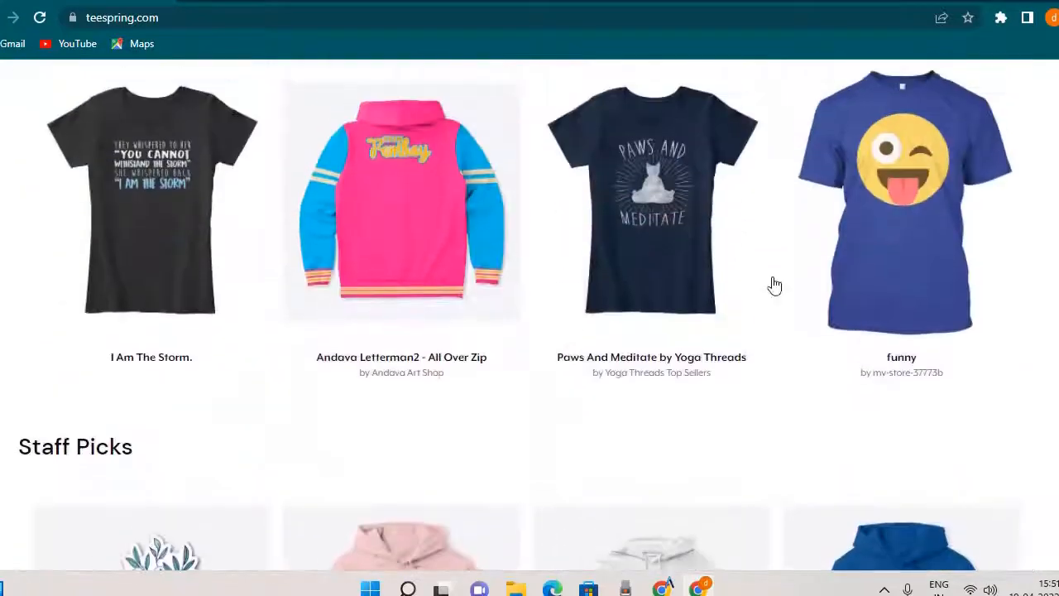
{"action": "left_click", "coordinate": [877, 186]}
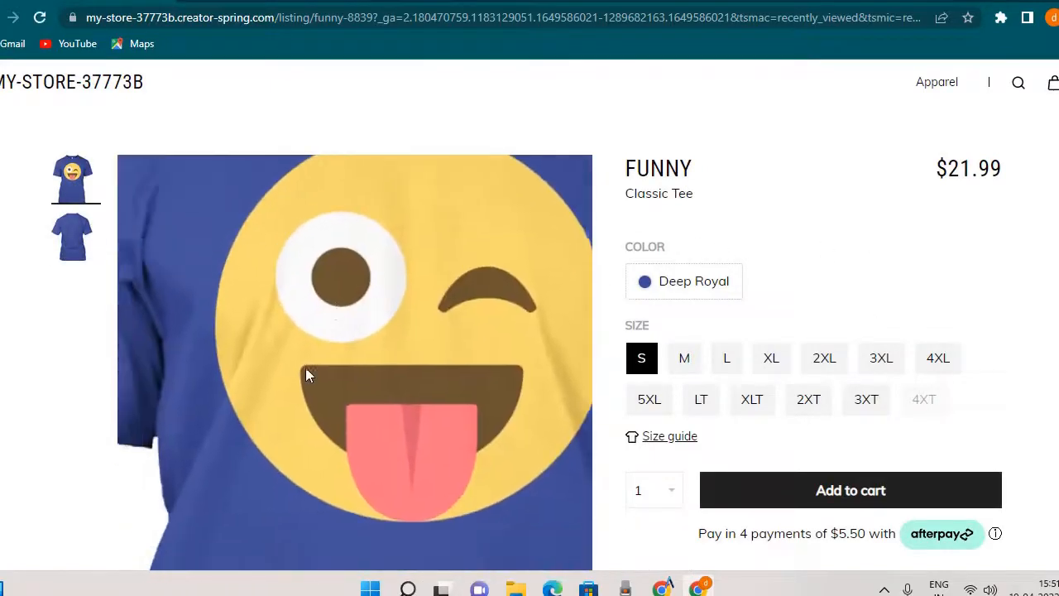
Examine the funny Classic Tee's price, description and other product information.
{"action": "left_click_drag", "start_coordinate": [979, 202], "coordinate": [917, 197]}
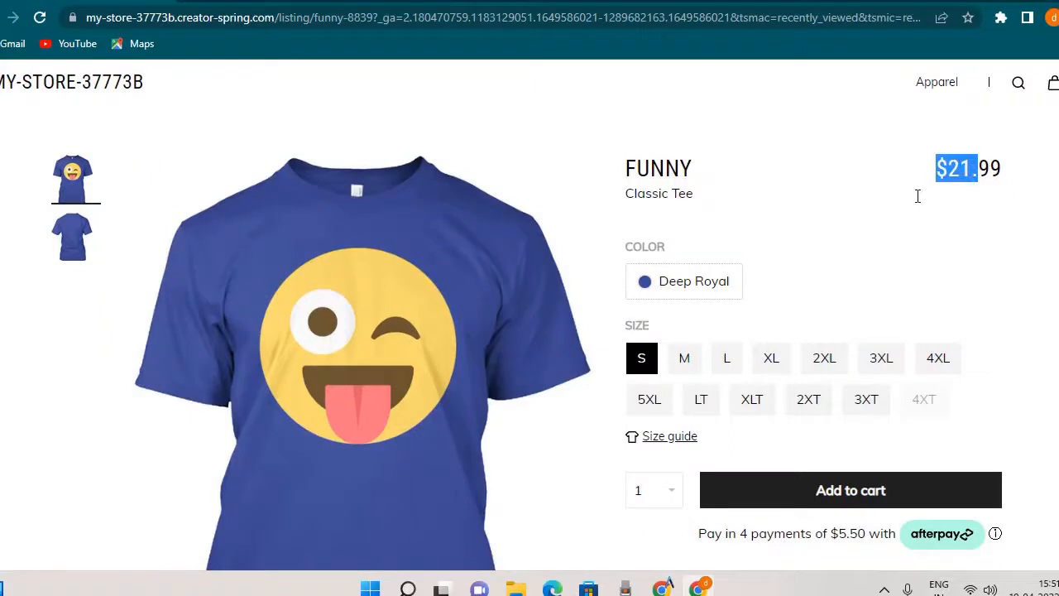
{"action": "left_click", "coordinate": [912, 201]}
{"action": "scroll", "coordinate": [910, 201], "scroll_direction": "down", "scroll_amount": 2}
{"action": "scroll", "coordinate": [911, 201], "scroll_direction": "up", "scroll_amount": 2}
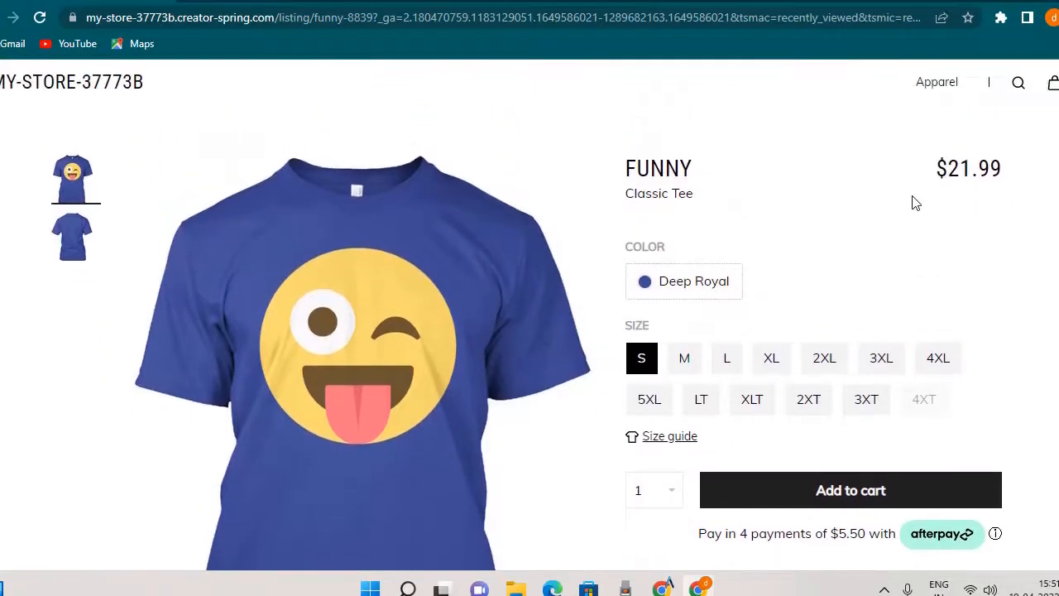
{"action": "left_click_drag", "start_coordinate": [932, 172], "coordinate": [1006, 169]}
{"action": "left_click", "coordinate": [936, 168]}
{"action": "left_click", "coordinate": [941, 197]}
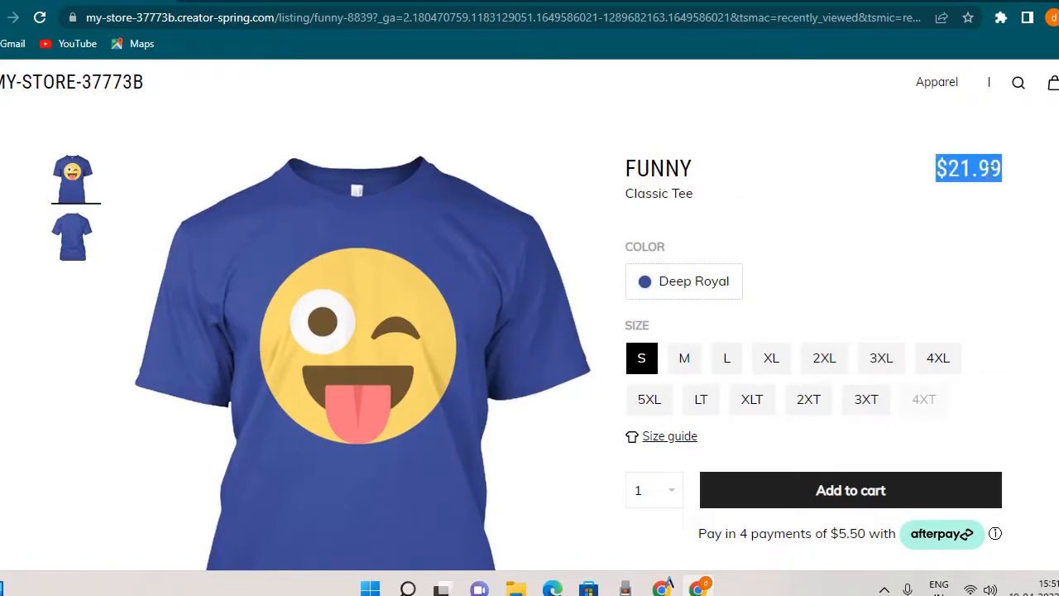
{"action": "left_click", "coordinate": [972, 170]}
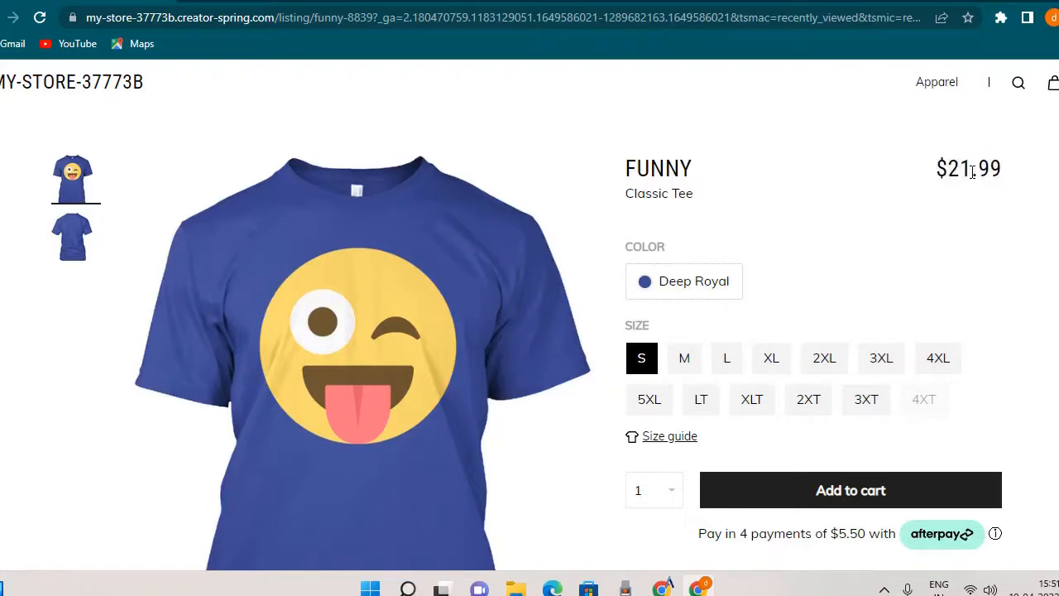
{"action": "scroll", "coordinate": [584, 276], "scroll_direction": "down", "scroll_amount": 8}
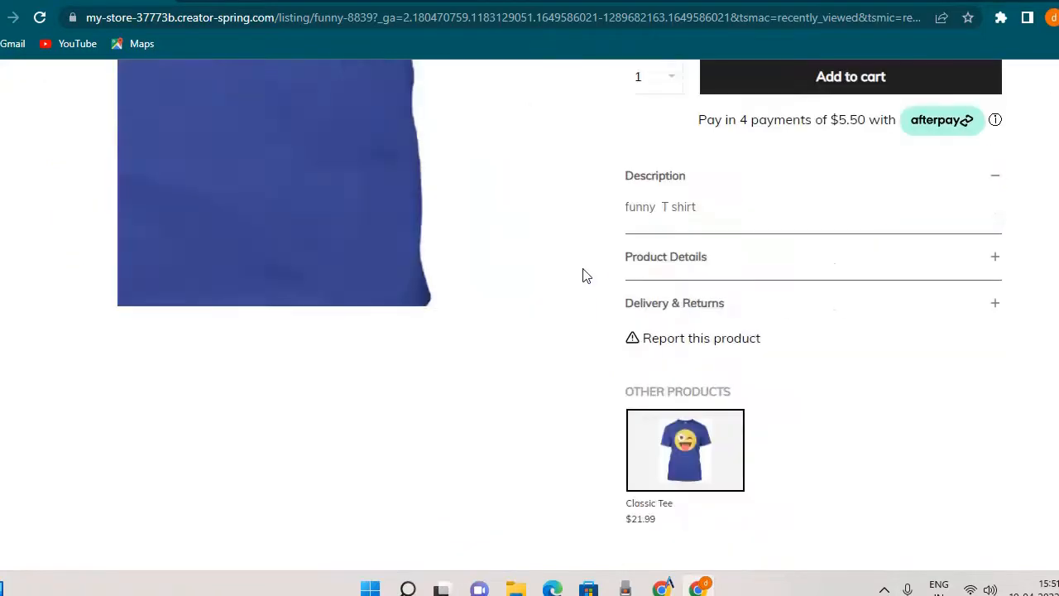
{"action": "scroll", "coordinate": [658, 267], "scroll_direction": "up", "scroll_amount": 8}
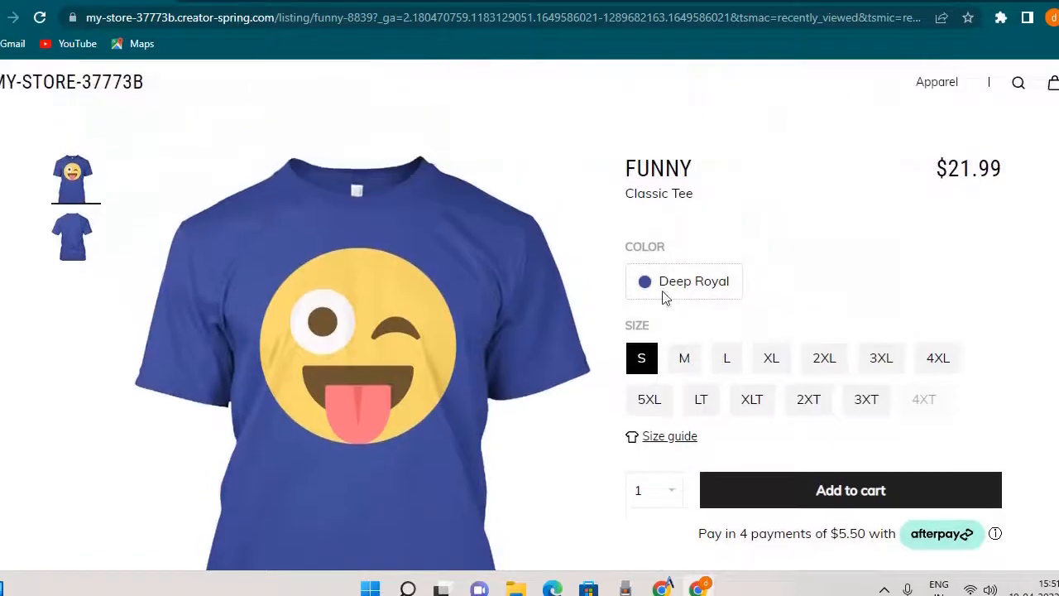
Return to the Teespring homepage and look through its featured collections, trending products and bulk-order offer.
{"action": "left_click", "coordinate": [0, 20]}
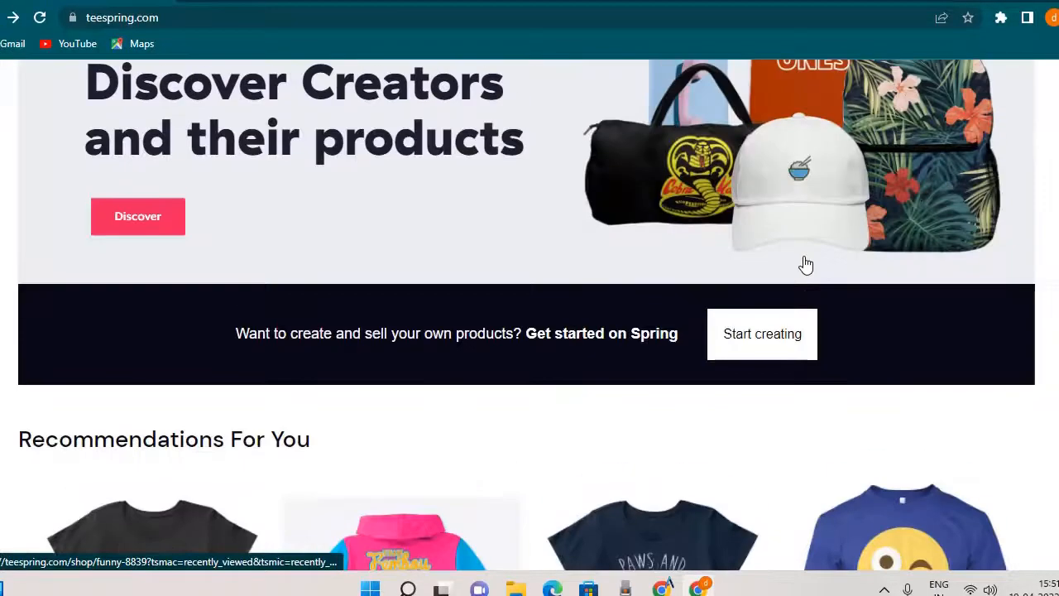
{"action": "scroll", "coordinate": [786, 282], "scroll_direction": "down", "scroll_amount": 4}
{"action": "scroll", "coordinate": [763, 298], "scroll_direction": "down", "scroll_amount": 15}
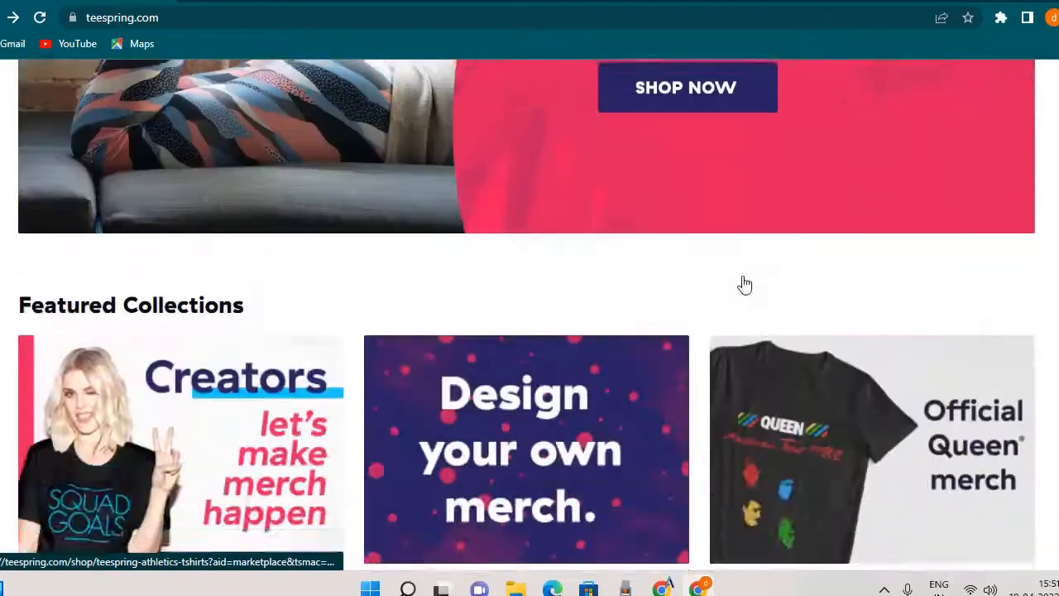
{"action": "scroll", "coordinate": [743, 288], "scroll_direction": "down", "scroll_amount": 5}
{"action": "scroll", "coordinate": [747, 265], "scroll_direction": "up", "scroll_amount": 10}
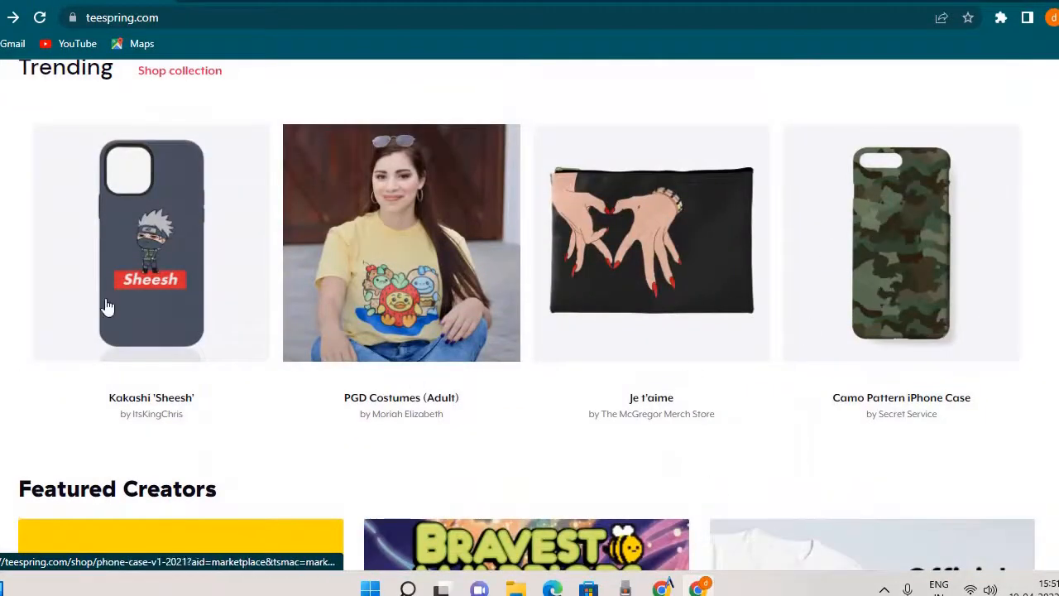
{"action": "scroll", "coordinate": [578, 331], "scroll_direction": "down", "scroll_amount": 4}
{"action": "scroll", "coordinate": [579, 339], "scroll_direction": "down", "scroll_amount": 10}
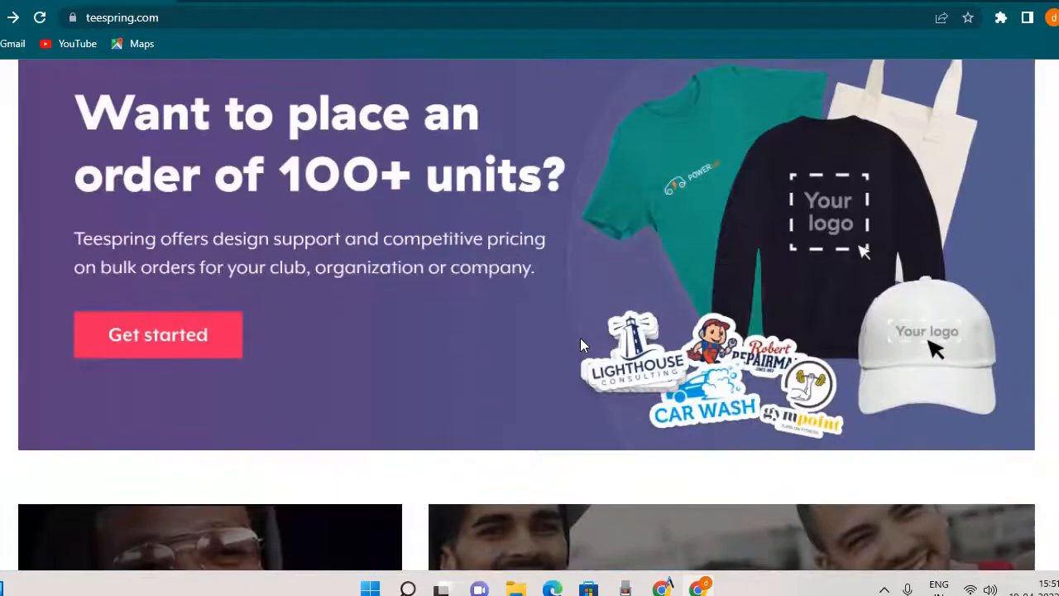
{"action": "scroll", "coordinate": [910, 445], "scroll_direction": "up", "scroll_amount": 4}
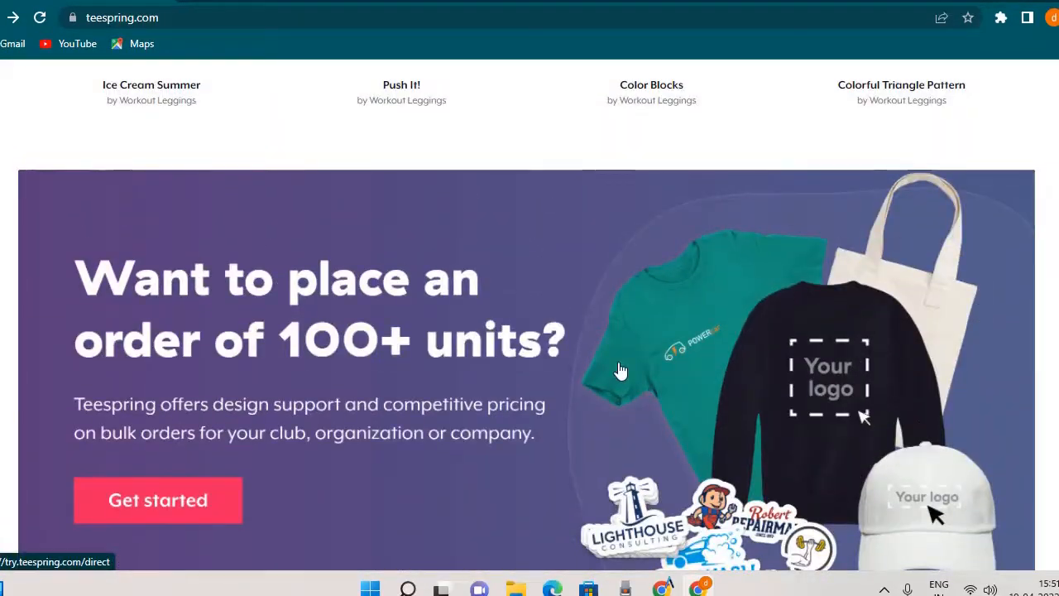
Look through the Teespring homepage from the bulk-order offer back past Leggings, Trending and Teespring Athletics to the Spring banner.
{"action": "scroll", "coordinate": [661, 325], "scroll_direction": "down", "scroll_amount": 4}
{"action": "scroll", "coordinate": [660, 324], "scroll_direction": "down", "scroll_amount": 2}
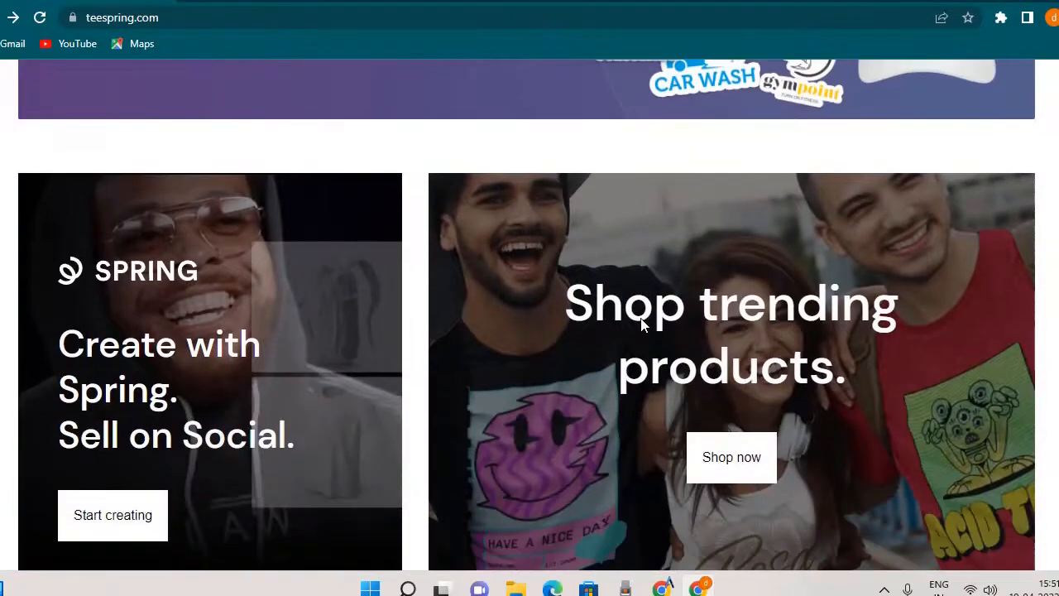
{"action": "scroll", "coordinate": [638, 317], "scroll_direction": "up", "scroll_amount": 18}
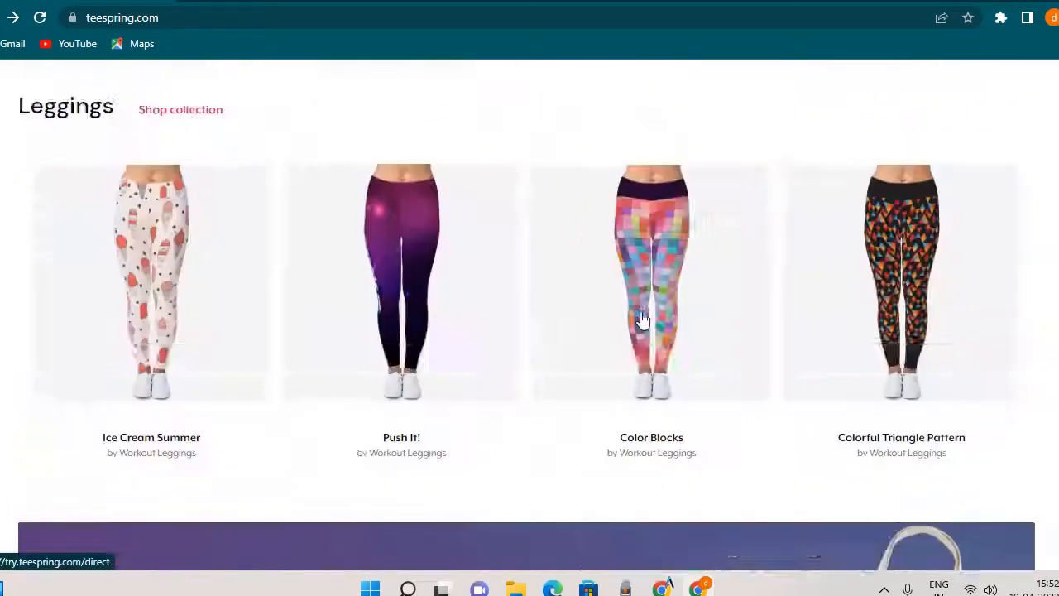
{"action": "scroll", "coordinate": [634, 324], "scroll_direction": "down", "scroll_amount": 9}
{"action": "scroll", "coordinate": [196, 230], "scroll_direction": "up", "scroll_amount": 3}
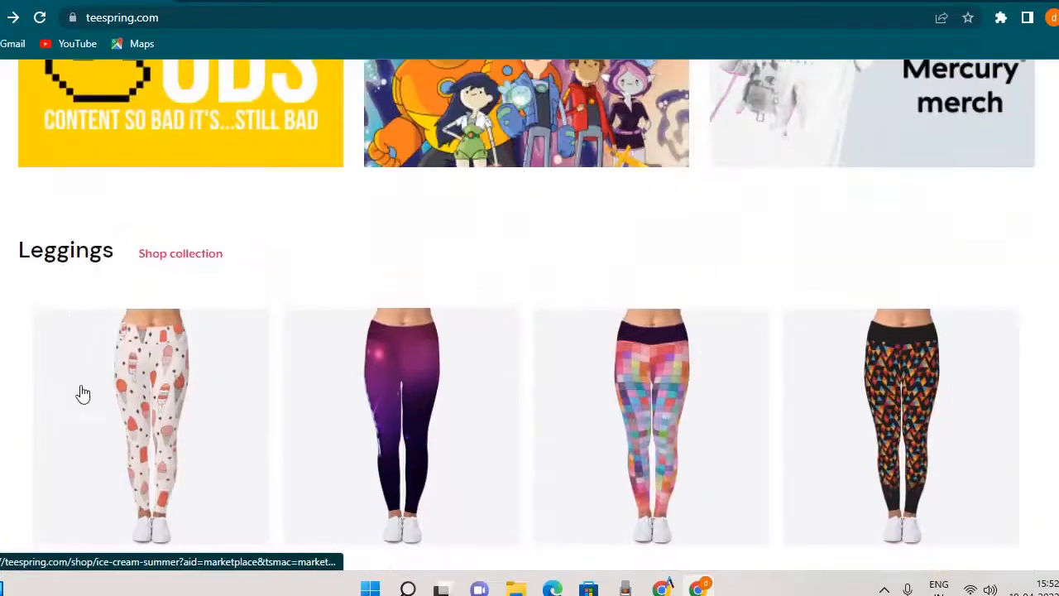
{"action": "scroll", "coordinate": [844, 378], "scroll_direction": "down", "scroll_amount": 4}
{"action": "scroll", "coordinate": [149, 262], "scroll_direction": "up", "scroll_amount": 1}
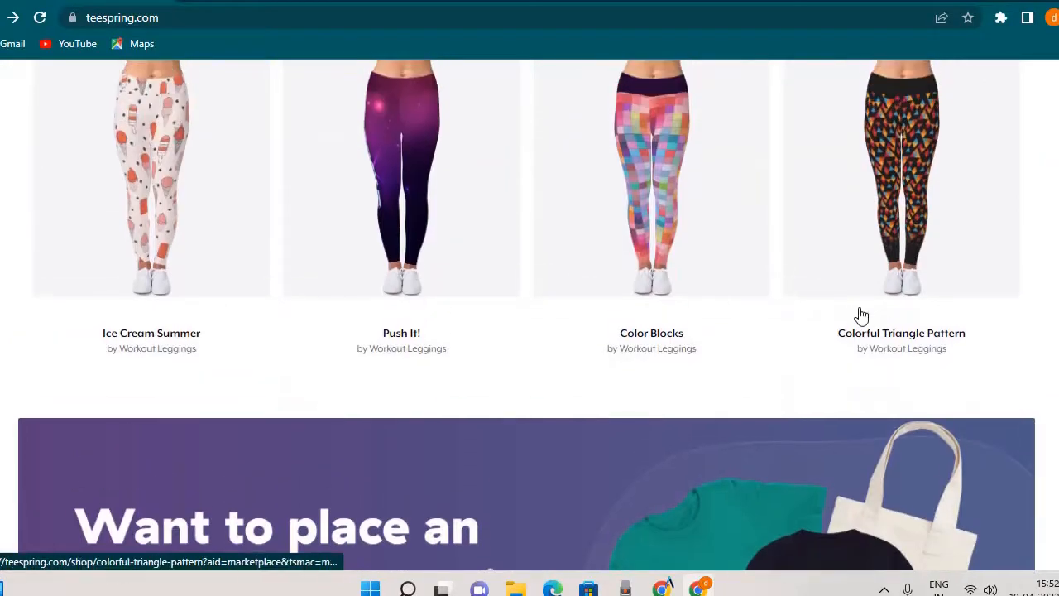
{"action": "scroll", "coordinate": [858, 314], "scroll_direction": "up", "scroll_amount": 5}
{"action": "scroll", "coordinate": [854, 314], "scroll_direction": "up", "scroll_amount": 6}
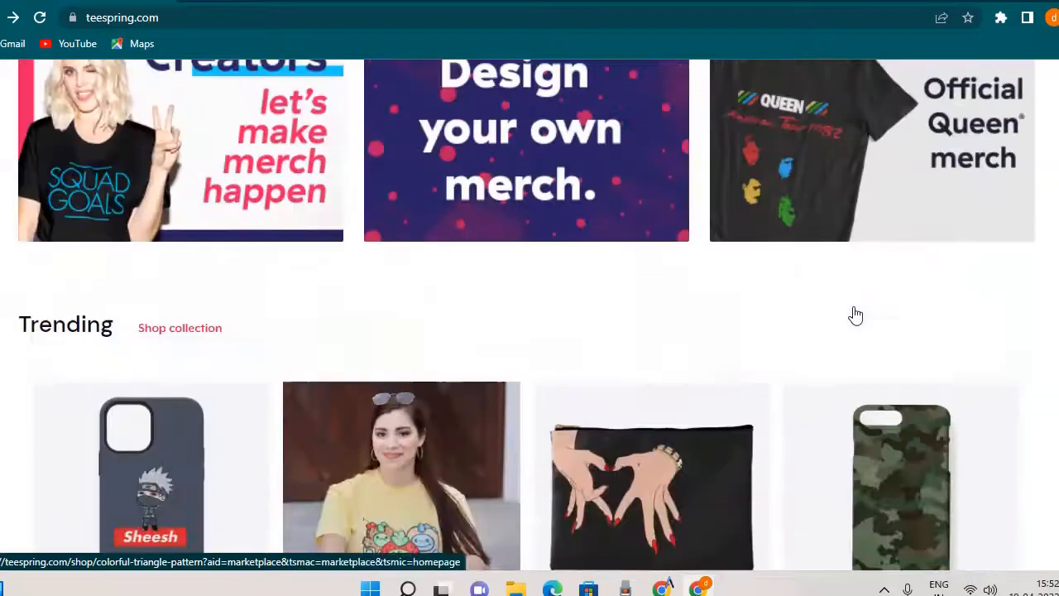
{"action": "scroll", "coordinate": [852, 315], "scroll_direction": "down", "scroll_amount": 5}
{"action": "scroll", "coordinate": [854, 315], "scroll_direction": "up", "scroll_amount": 2}
{"action": "scroll", "coordinate": [853, 306], "scroll_direction": "up", "scroll_amount": 2}
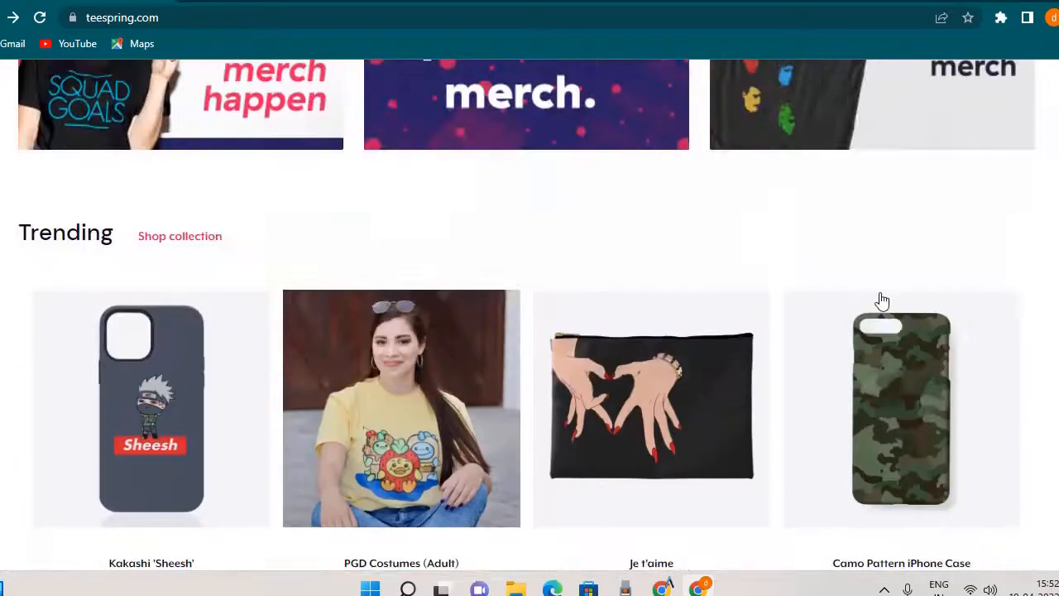
{"action": "scroll", "coordinate": [880, 300], "scroll_direction": "up", "scroll_amount": 8}
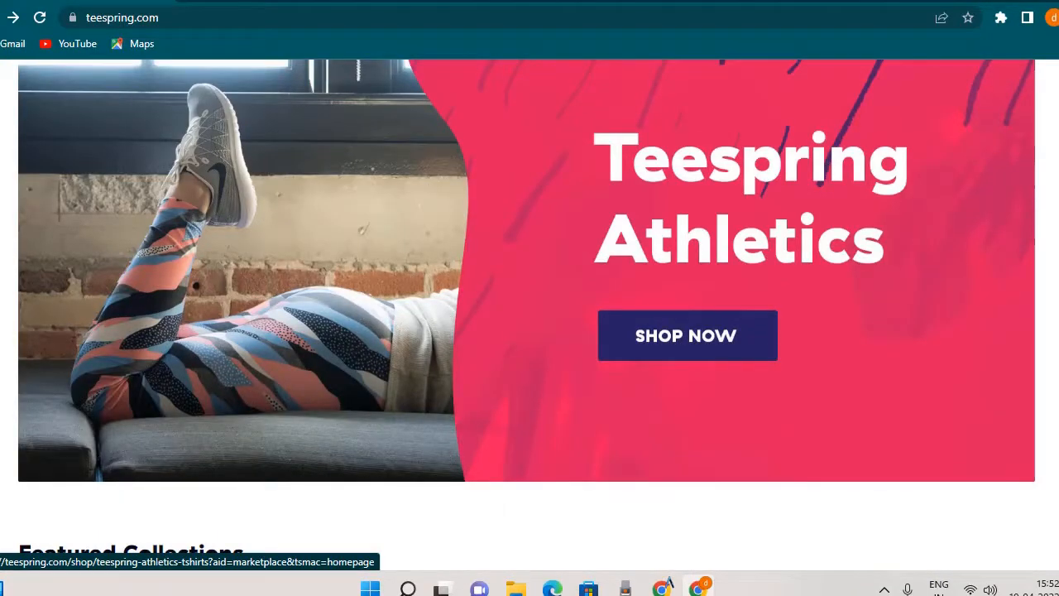
{"action": "scroll", "coordinate": [429, 351], "scroll_direction": "up", "scroll_amount": 10}
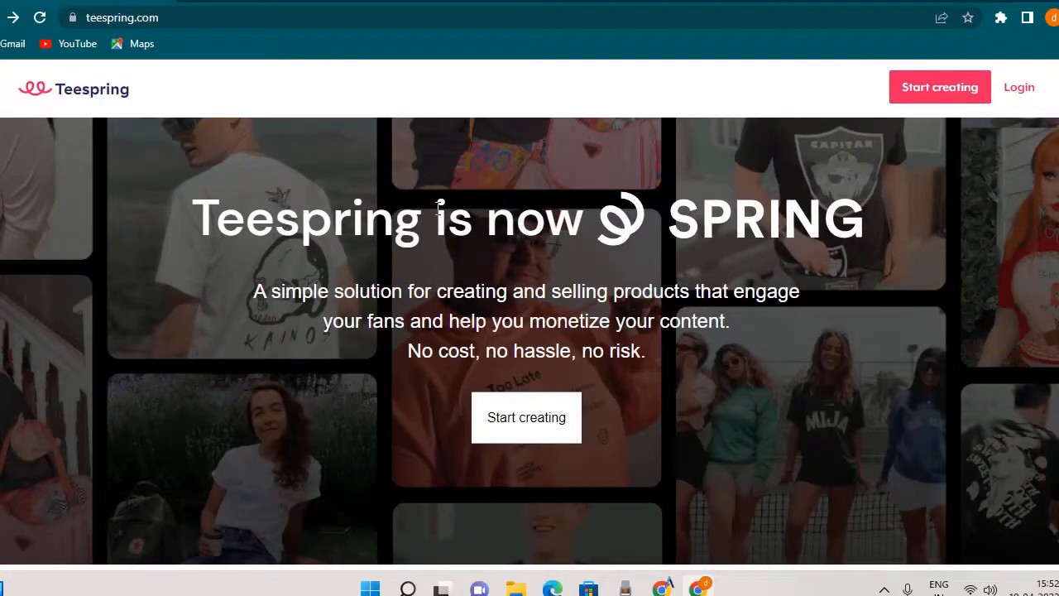
Start creating from the homepage to open the Spring sign-up form, and look over its name, email, password and sign-up options.
{"action": "left_click", "coordinate": [956, 101]}
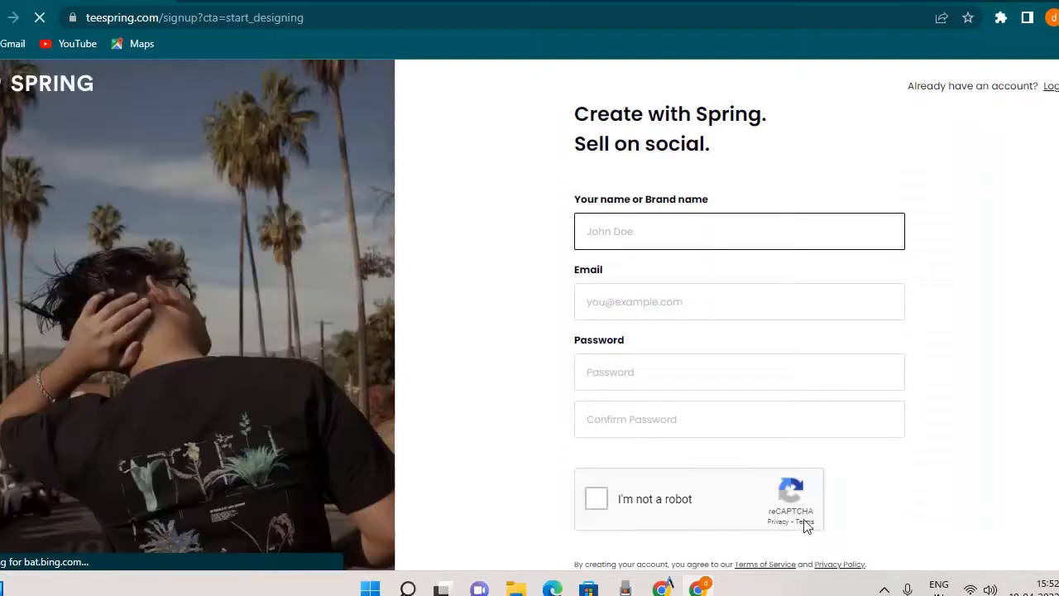
{"action": "left_click", "coordinate": [619, 233]}
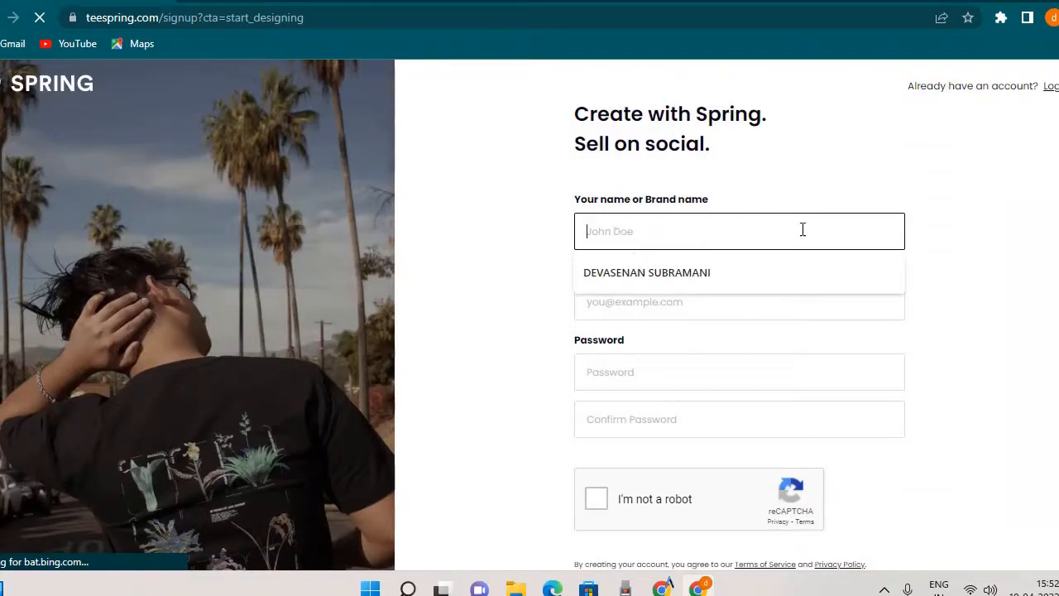
{"action": "left_click", "coordinate": [535, 320]}
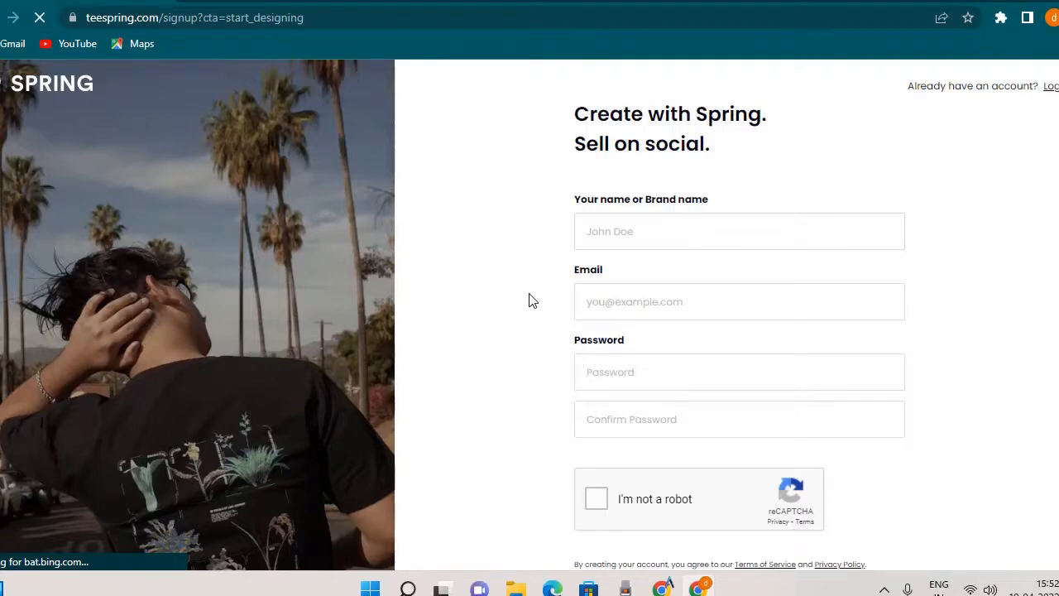
{"action": "scroll", "coordinate": [532, 300], "scroll_direction": "down", "scroll_amount": 2}
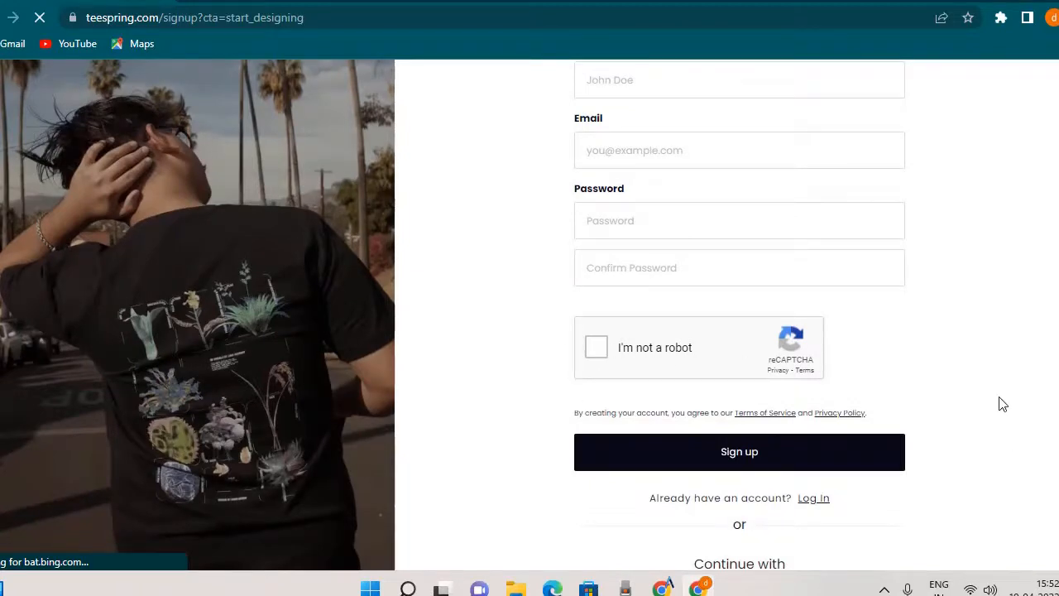
{"action": "scroll", "coordinate": [1003, 402], "scroll_direction": "up", "scroll_amount": 2}
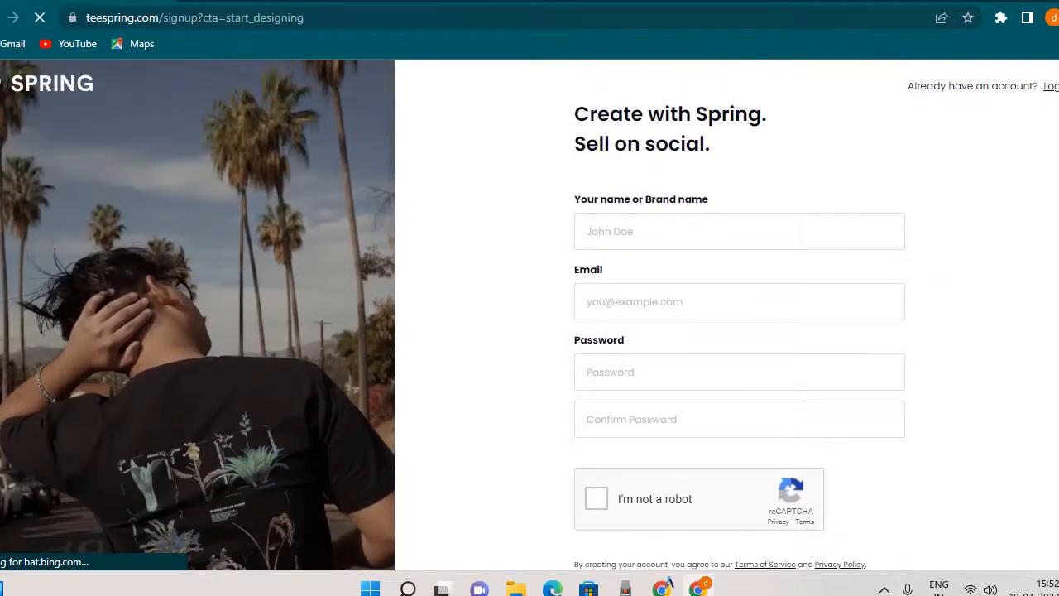
Switch to the browser window with the signed-in Spring account and open its dashboard home.
{"action": "key", "text": "ctrl+t"}
{"action": "key", "text": "ctrl+w"}
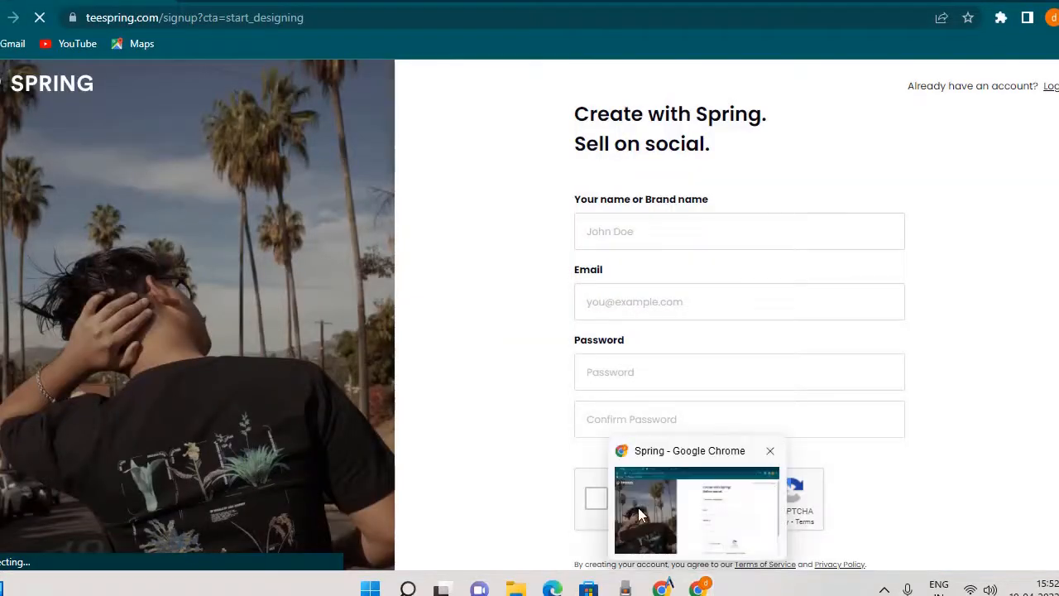
{"action": "key", "text": "ctrl+t"}
{"action": "key", "text": "ctrl+w"}
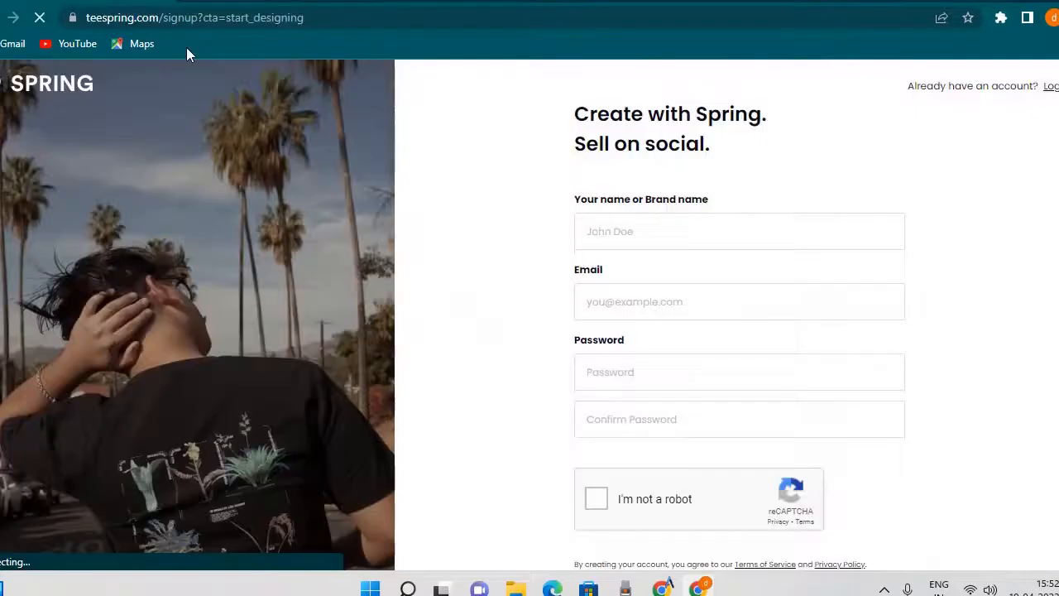
{"action": "key", "text": "alt+Tab"}
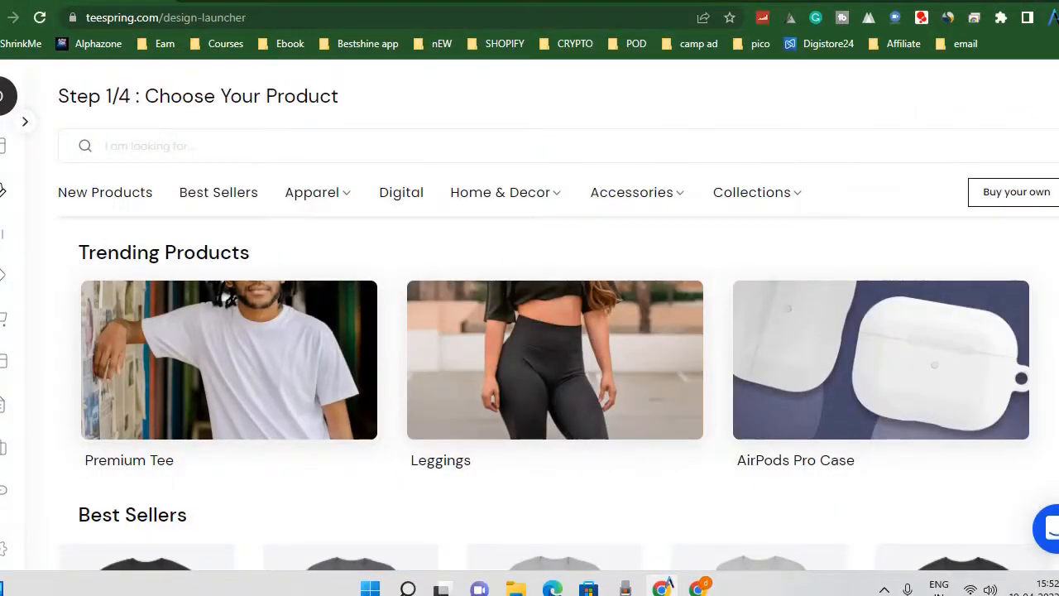
{"action": "mouse_move", "coordinate": [5, 96]}
{"action": "left_click", "coordinate": [67, 143]}
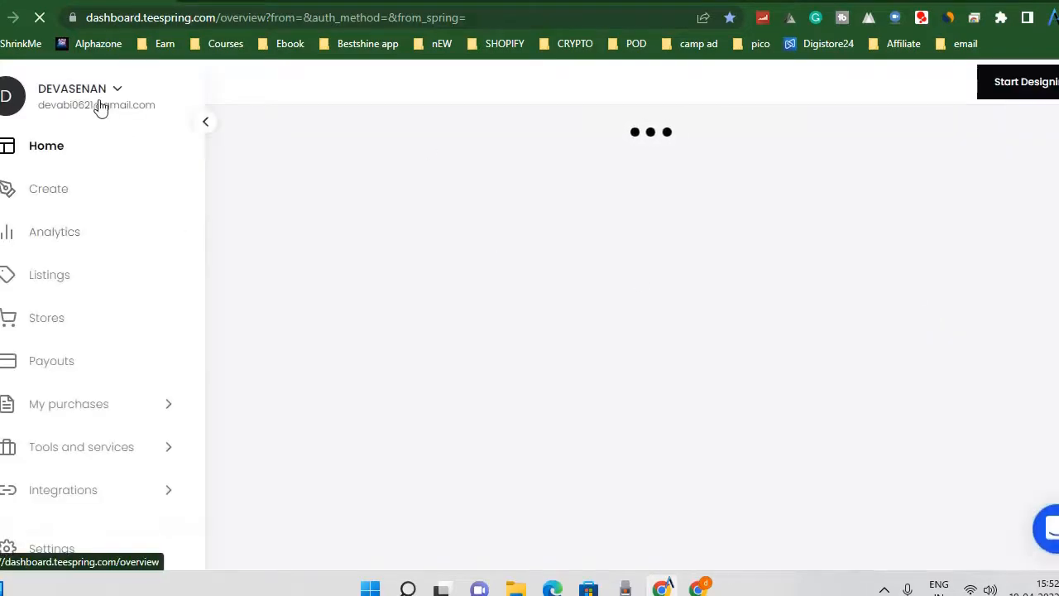
Look over the dashboard's analytics overview and What's new cards, and start designing a new product.
{"action": "scroll", "coordinate": [601, 351], "scroll_direction": "down", "scroll_amount": 3}
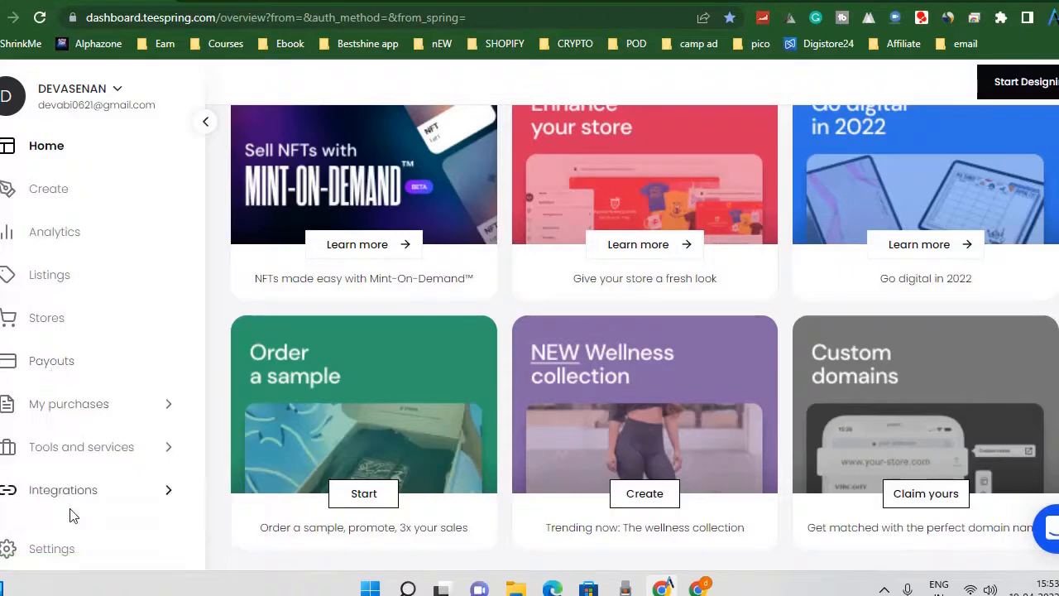
{"action": "scroll", "coordinate": [781, 343], "scroll_direction": "up", "scroll_amount": 3}
{"action": "scroll", "coordinate": [778, 344], "scroll_direction": "down", "scroll_amount": 3}
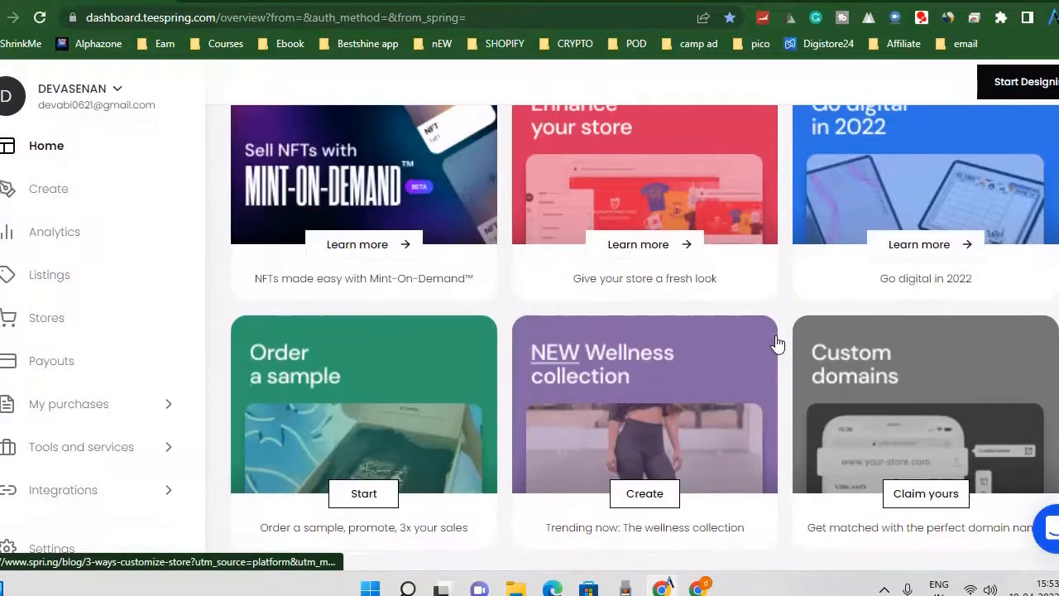
{"action": "scroll", "coordinate": [867, 460], "scroll_direction": "up", "scroll_amount": 3}
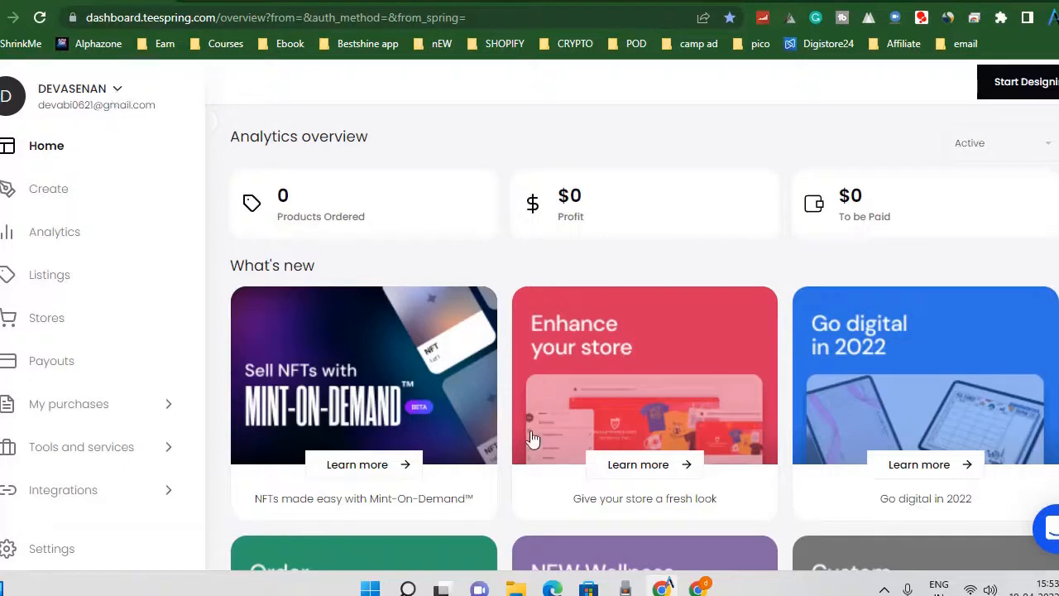
{"action": "left_click", "coordinate": [1018, 95]}
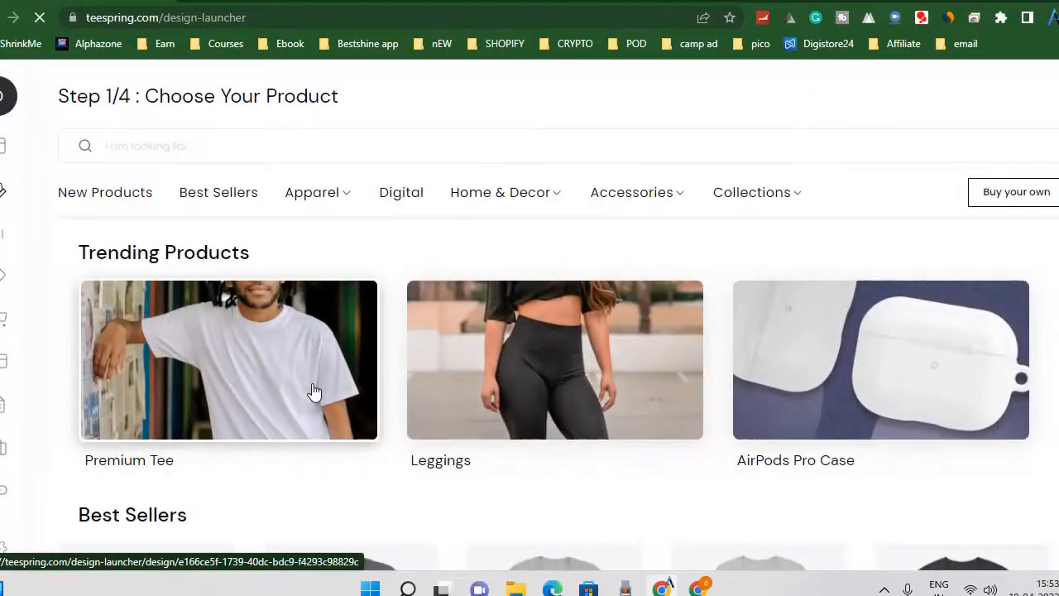
Examine the product subcategories offered under Apparel, Home & Decor and Accessories in the product chooser.
{"action": "mouse_move", "coordinate": [333, 202]}
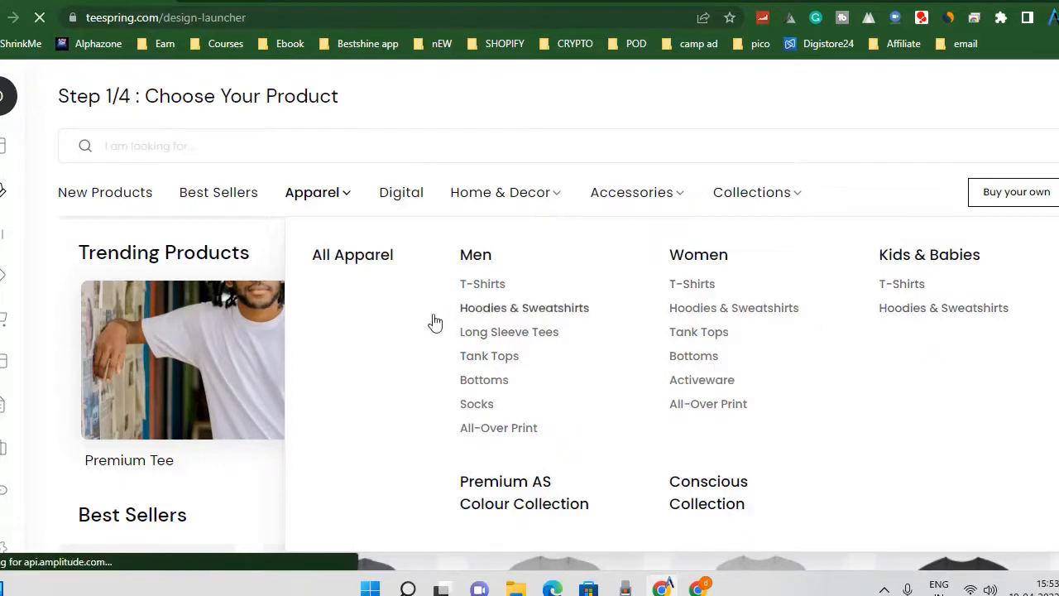
{"action": "mouse_move", "coordinate": [520, 204]}
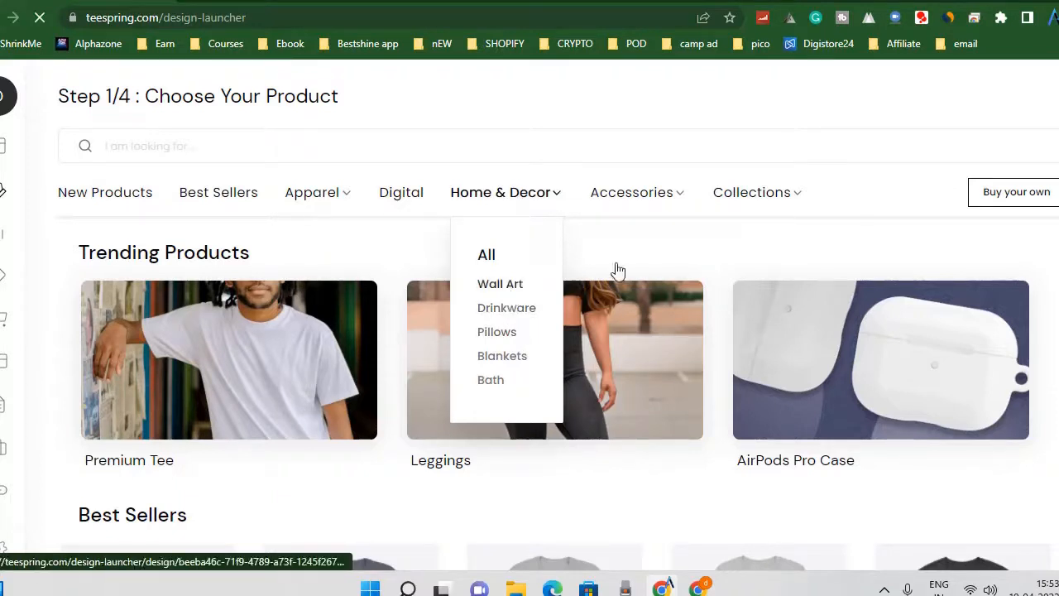
{"action": "mouse_move", "coordinate": [645, 204]}
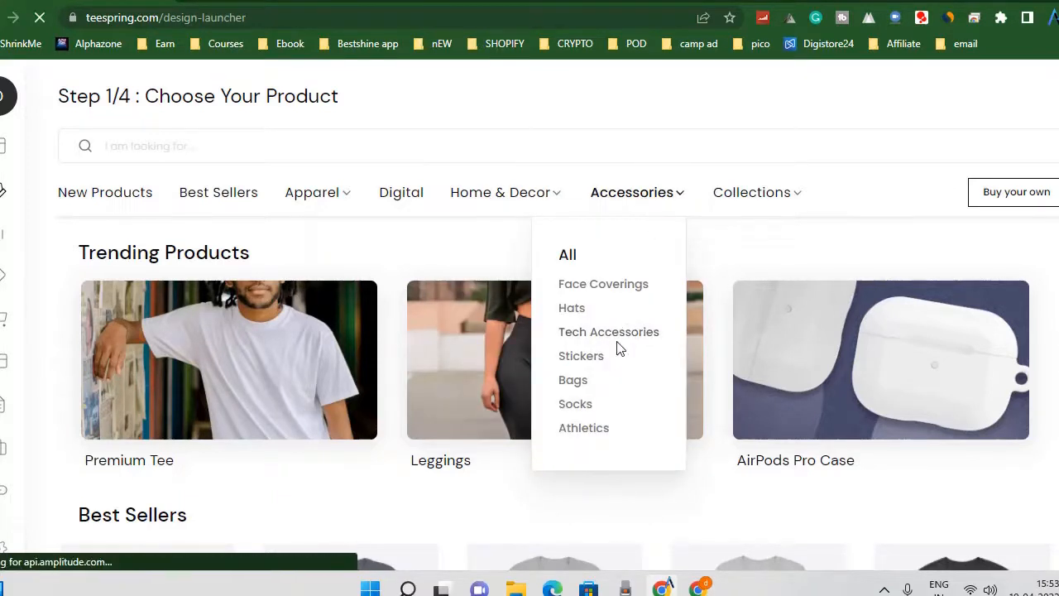
{"action": "mouse_move", "coordinate": [762, 213]}
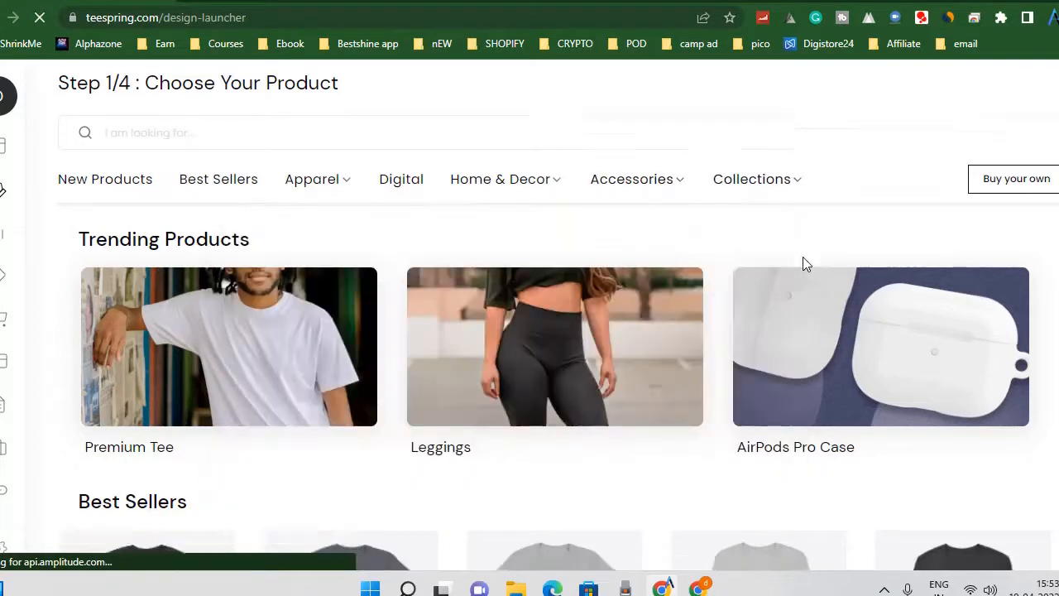
Look through the Best Sellers products and their base costs, down to Trending Categories.
{"action": "scroll", "coordinate": [800, 240], "scroll_direction": "down", "scroll_amount": 5}
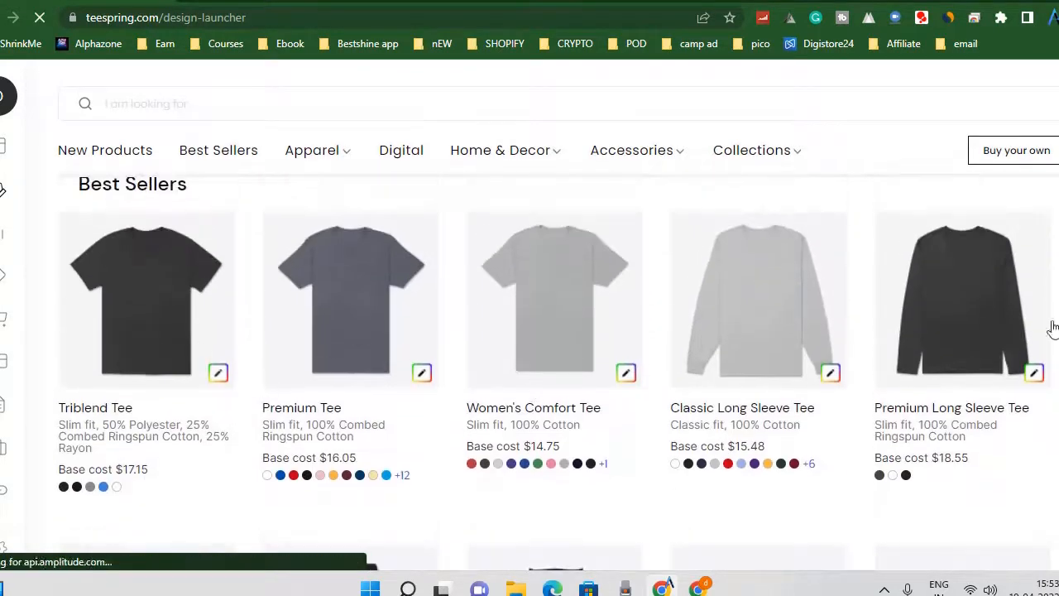
{"action": "scroll", "coordinate": [725, 338], "scroll_direction": "down", "scroll_amount": 8}
{"action": "scroll", "coordinate": [725, 337], "scroll_direction": "up", "scroll_amount": 4}
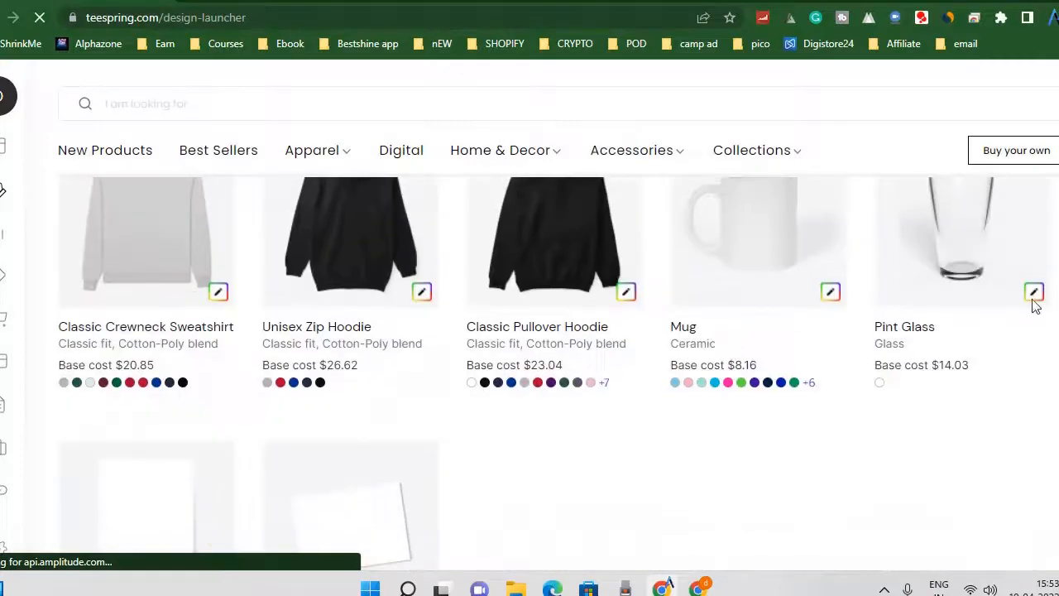
{"action": "scroll", "coordinate": [763, 315], "scroll_direction": "up", "scroll_amount": 1}
{"action": "scroll", "coordinate": [728, 354], "scroll_direction": "down", "scroll_amount": 4}
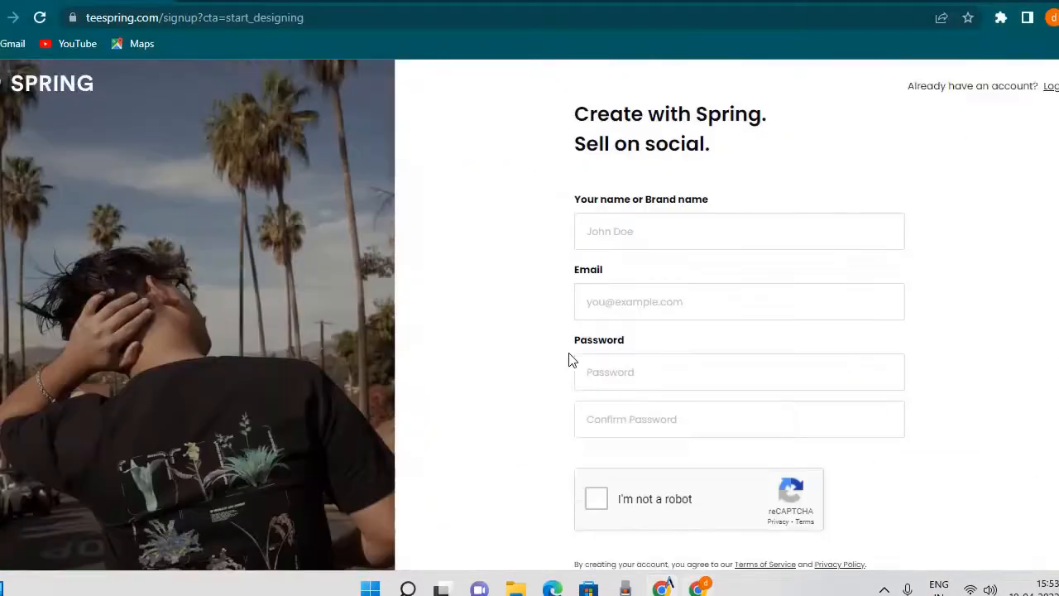
{"action": "scroll", "coordinate": [570, 353], "scroll_direction": "down", "scroll_amount": 2}
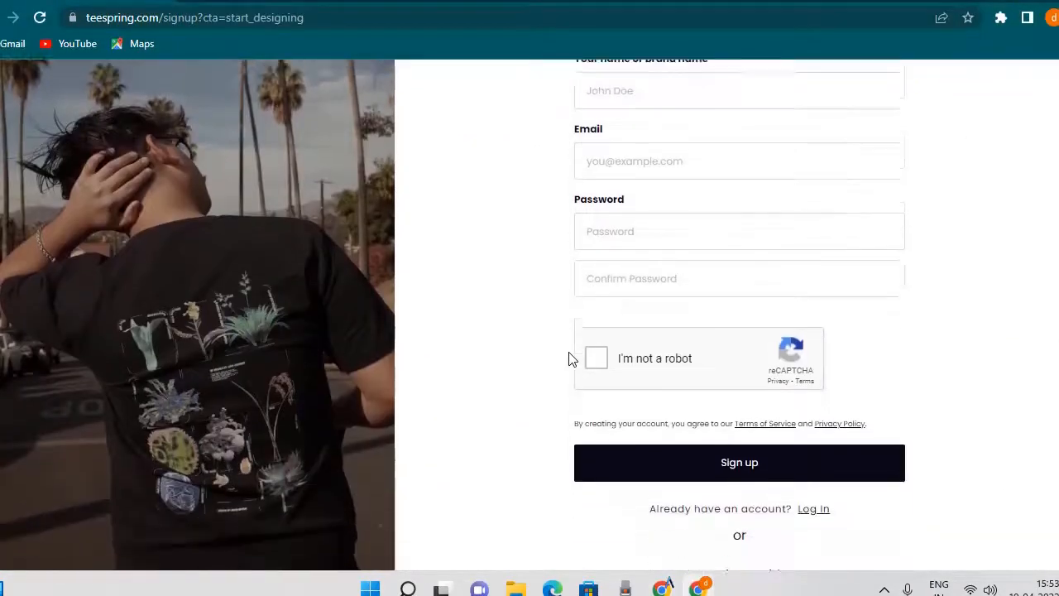
{"action": "scroll", "coordinate": [569, 353], "scroll_direction": "up", "scroll_amount": 2}
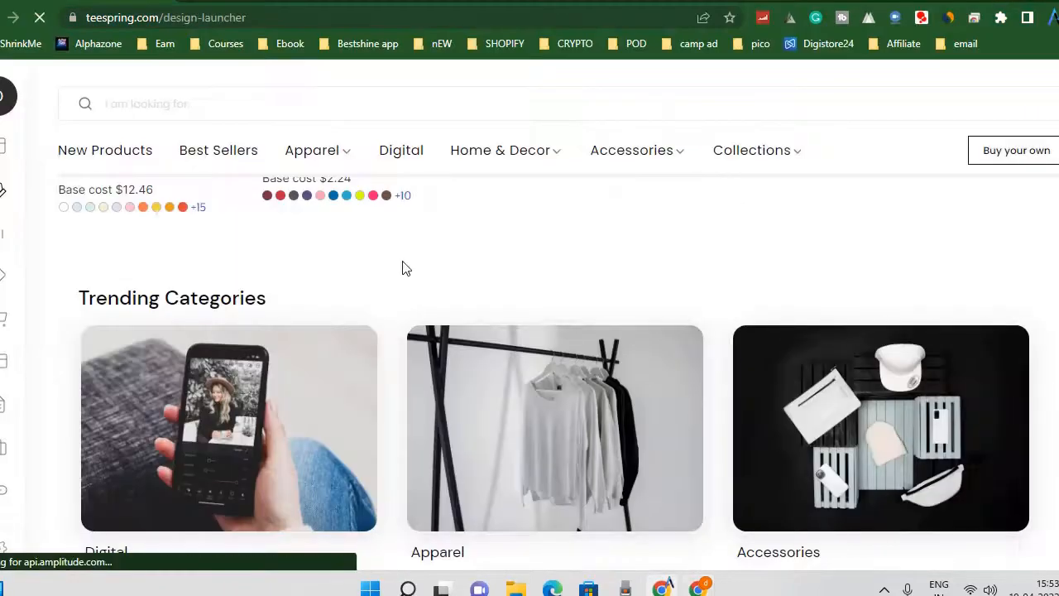
Look through the New Products items and their base costs, continuing to the men's T-shirts under Apparel.
{"action": "scroll", "coordinate": [402, 264], "scroll_direction": "down", "scroll_amount": 6}
{"action": "scroll", "coordinate": [404, 269], "scroll_direction": "down", "scroll_amount": 2}
{"action": "scroll", "coordinate": [404, 268], "scroll_direction": "up", "scroll_amount": 4}
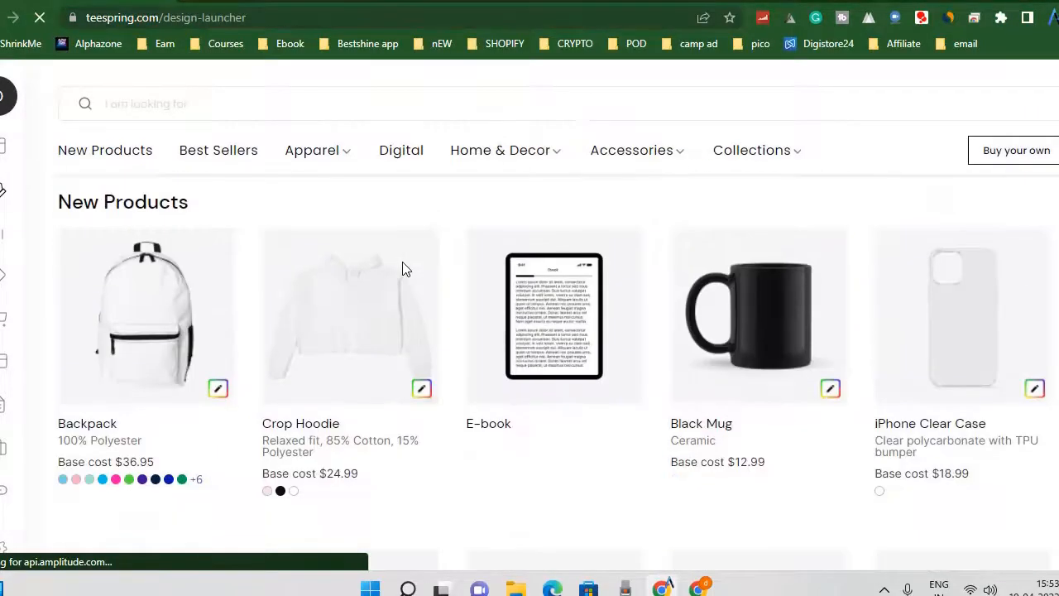
{"action": "scroll", "coordinate": [404, 269], "scroll_direction": "down", "scroll_amount": 1}
{"action": "scroll", "coordinate": [404, 269], "scroll_direction": "up", "scroll_amount": 1}
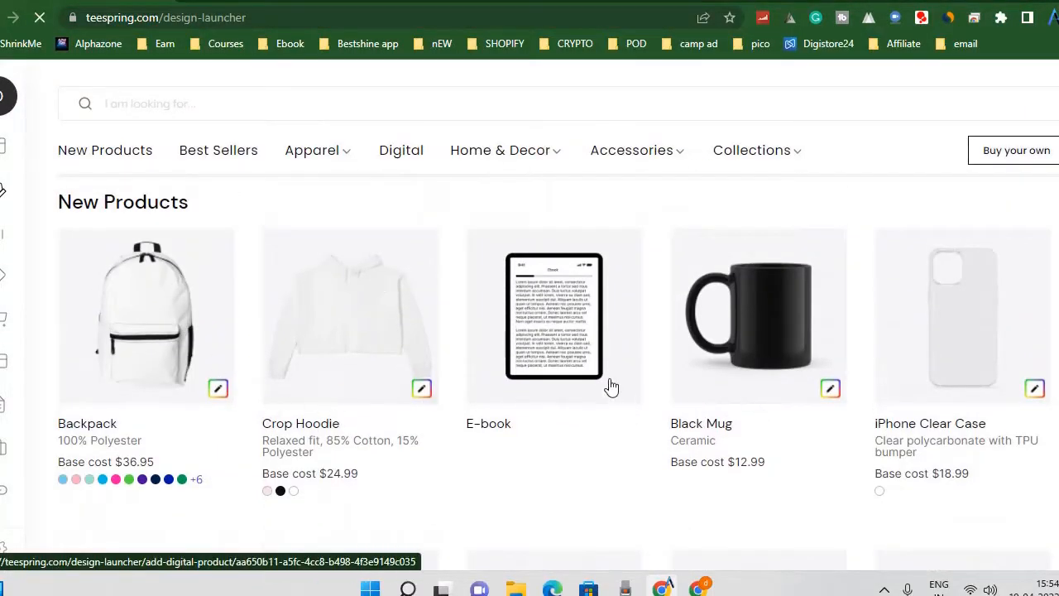
{"action": "scroll", "coordinate": [863, 379], "scroll_direction": "down", "scroll_amount": 1}
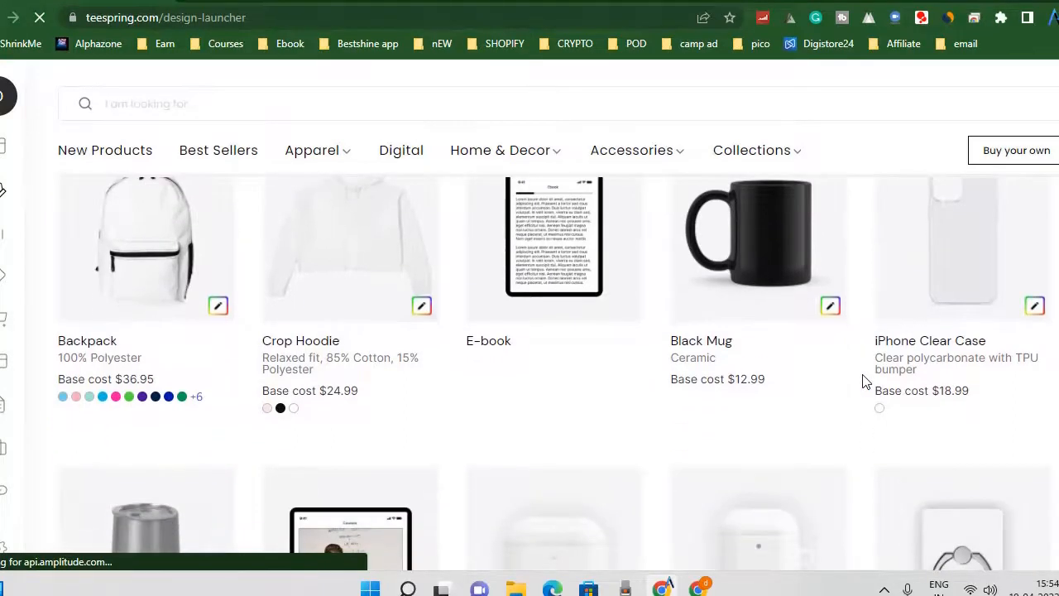
{"action": "scroll", "coordinate": [956, 296], "scroll_direction": "down", "scroll_amount": 4}
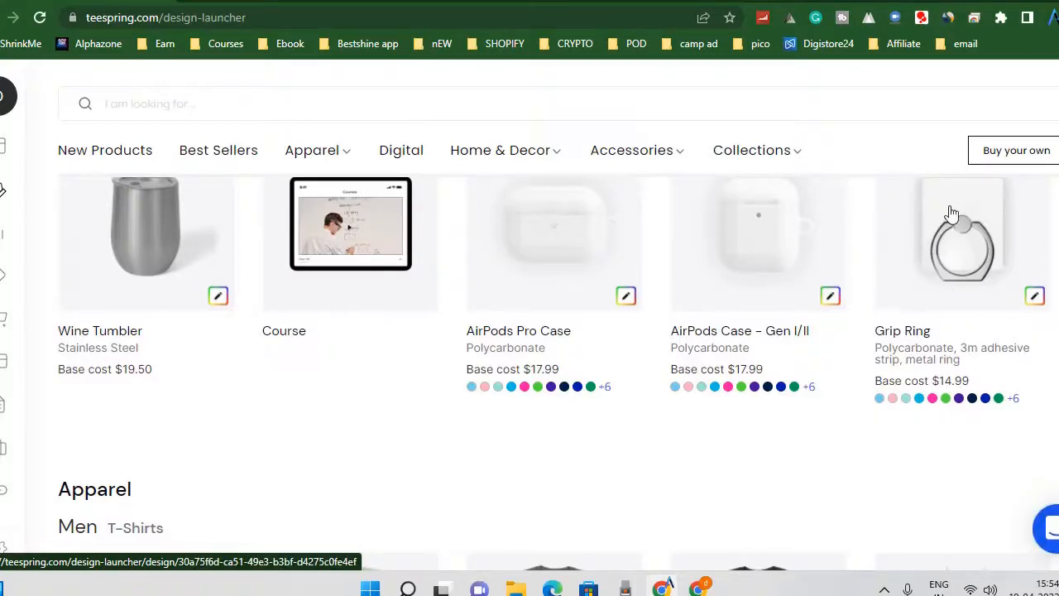
{"action": "scroll", "coordinate": [609, 265], "scroll_direction": "down", "scroll_amount": 3}
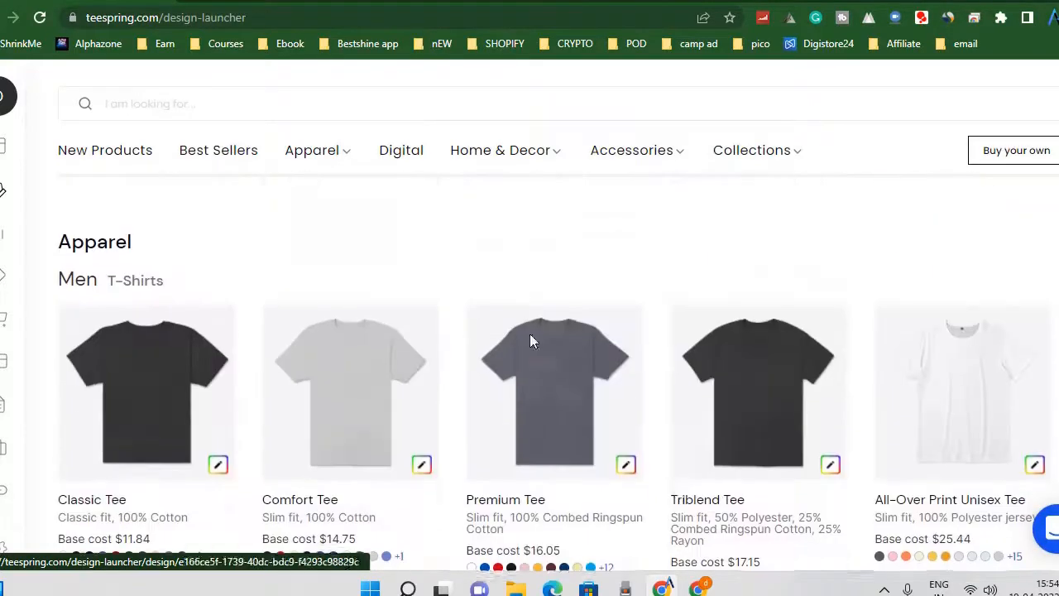
Look through the men's apparel and base costs, from T-shirts and long sleeve tees to tank tops, bottoms and socks.
{"action": "scroll", "coordinate": [588, 241], "scroll_direction": "up", "scroll_amount": 4}
{"action": "scroll", "coordinate": [588, 244], "scroll_direction": "down", "scroll_amount": 4}
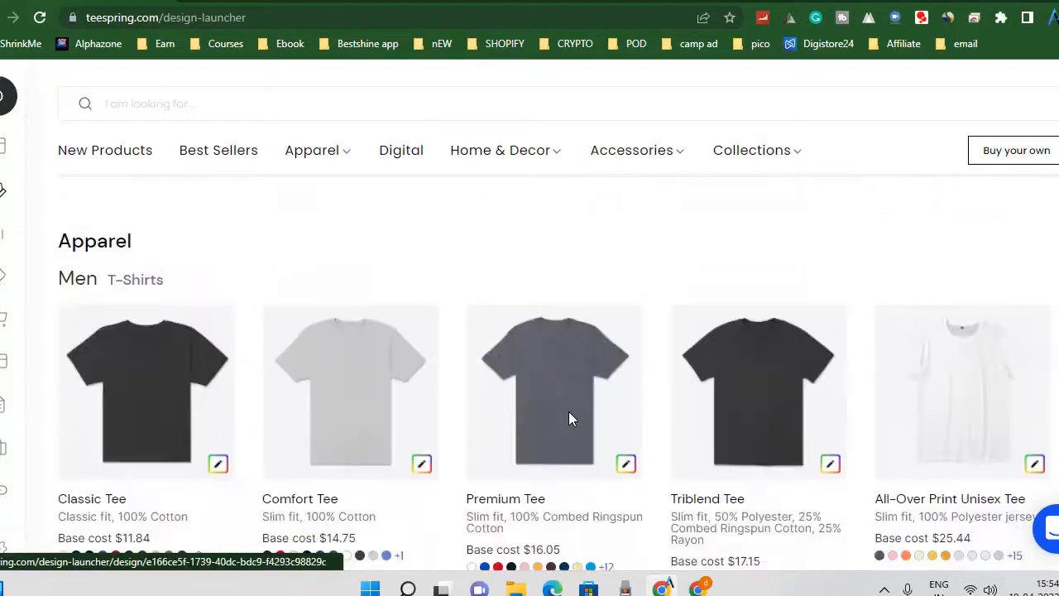
{"action": "scroll", "coordinate": [489, 418], "scroll_direction": "down", "scroll_amount": 5}
{"action": "scroll", "coordinate": [440, 370], "scroll_direction": "down", "scroll_amount": 10}
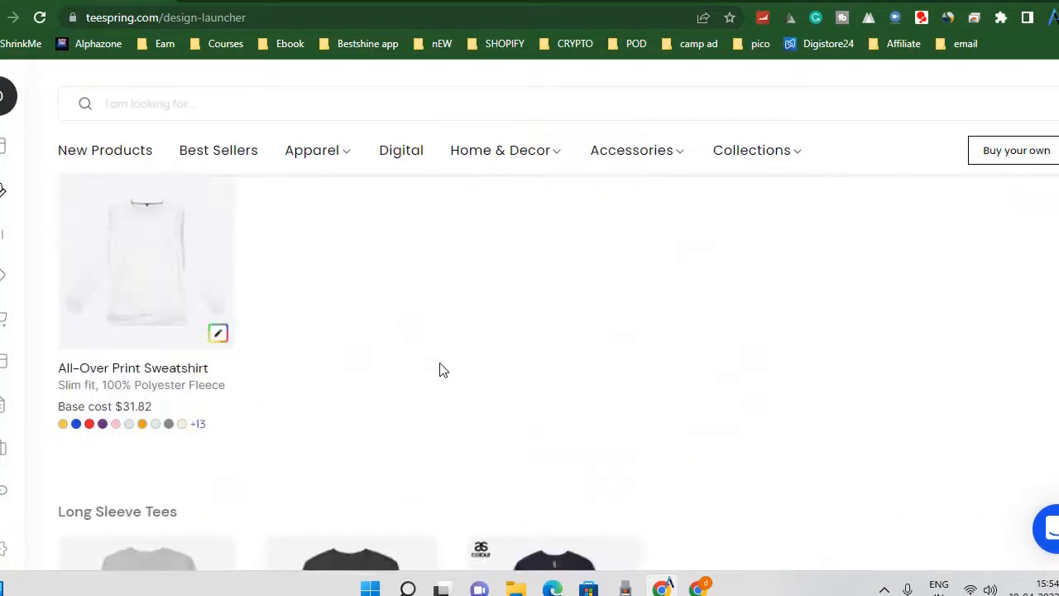
{"action": "scroll", "coordinate": [439, 370], "scroll_direction": "down", "scroll_amount": 1}
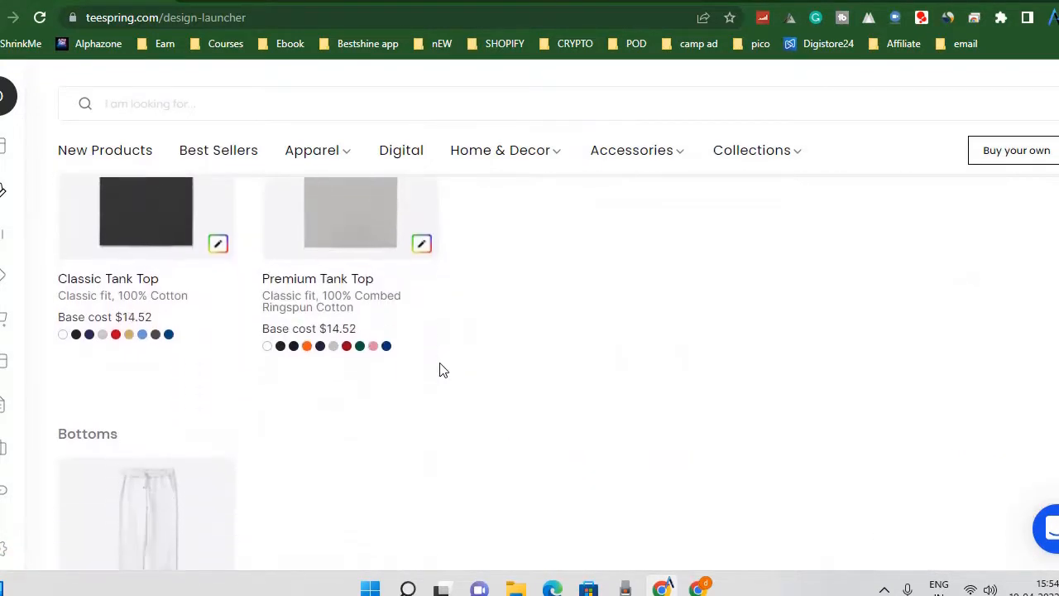
{"action": "scroll", "coordinate": [347, 226], "scroll_direction": "up", "scroll_amount": 1}
{"action": "scroll", "coordinate": [532, 279], "scroll_direction": "down", "scroll_amount": 6}
{"action": "scroll", "coordinate": [533, 279], "scroll_direction": "down", "scroll_amount": 10}
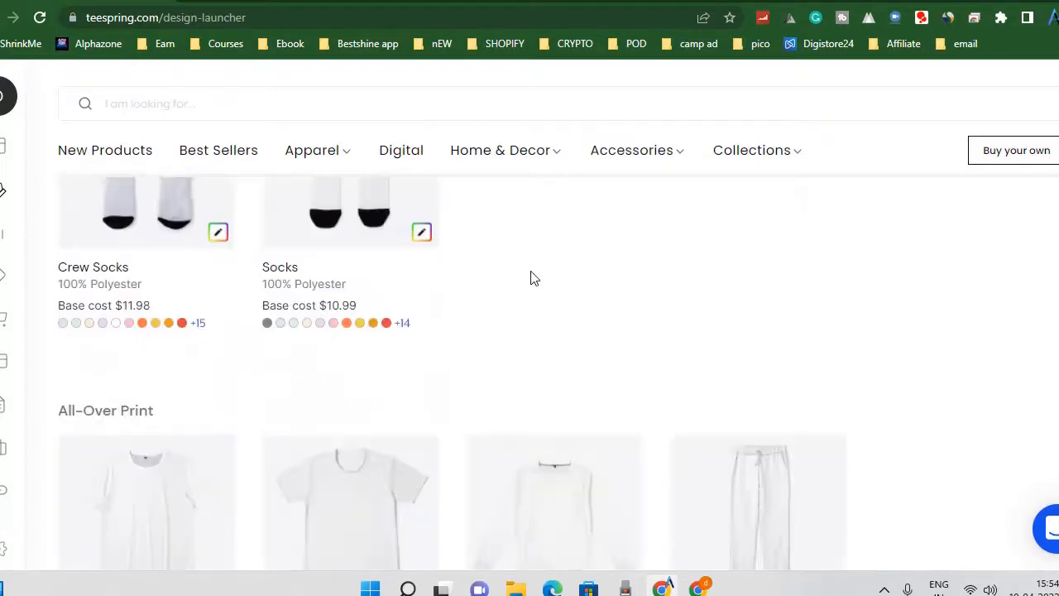
Look through the women's tank tops, leggings and bike shorts, continuing to the kids' apparel and the Premium AS Colour Collection.
{"action": "scroll", "coordinate": [534, 277], "scroll_direction": "up", "scroll_amount": 10}
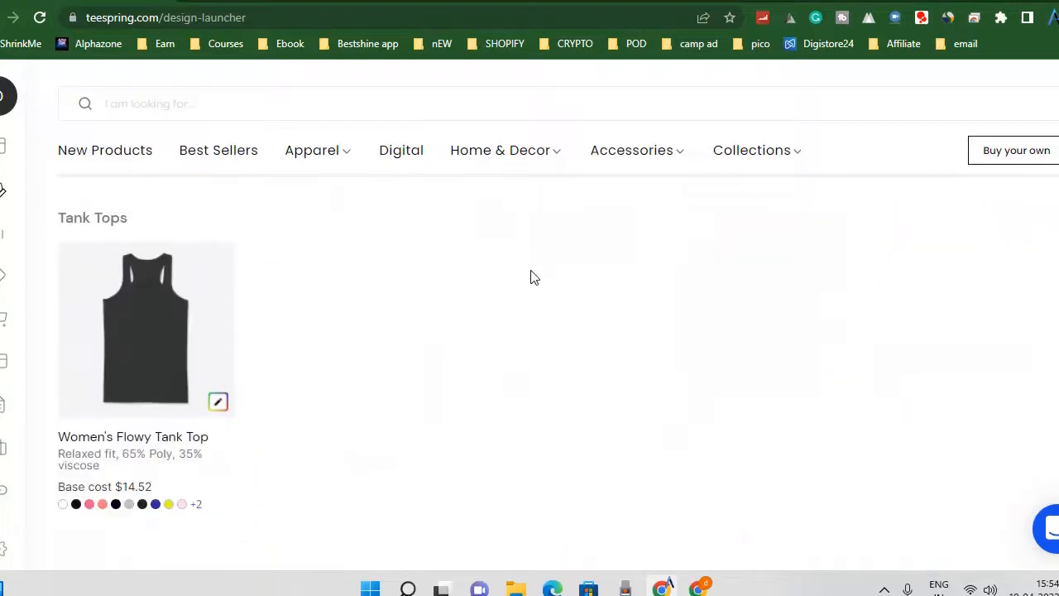
{"action": "scroll", "coordinate": [534, 277], "scroll_direction": "down", "scroll_amount": 5}
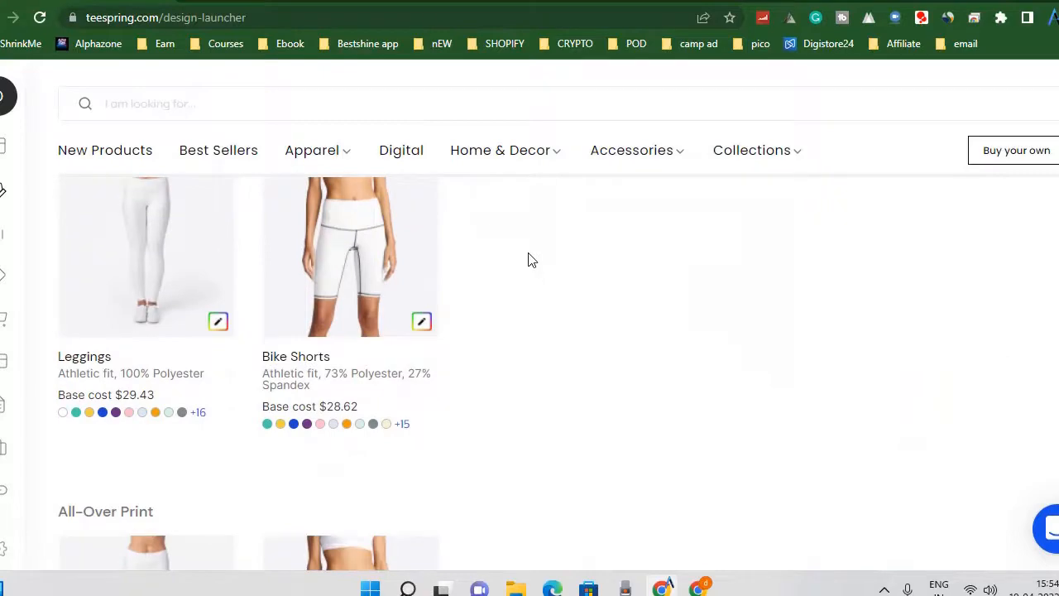
{"action": "scroll", "coordinate": [532, 260], "scroll_direction": "down", "scroll_amount": 7}
{"action": "scroll", "coordinate": [397, 331], "scroll_direction": "up", "scroll_amount": 3}
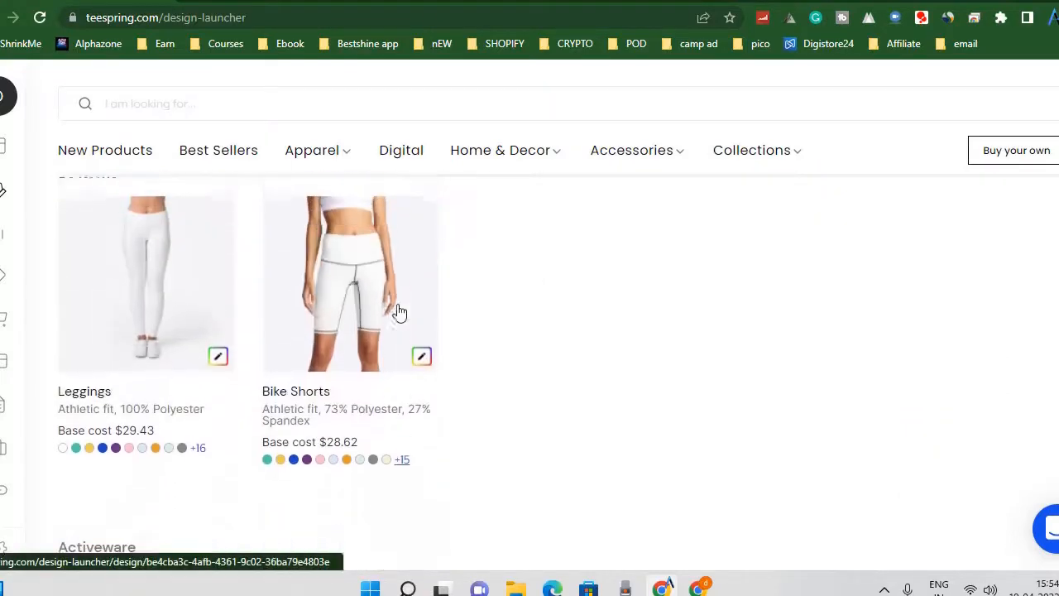
{"action": "scroll", "coordinate": [492, 389], "scroll_direction": "down", "scroll_amount": 15}
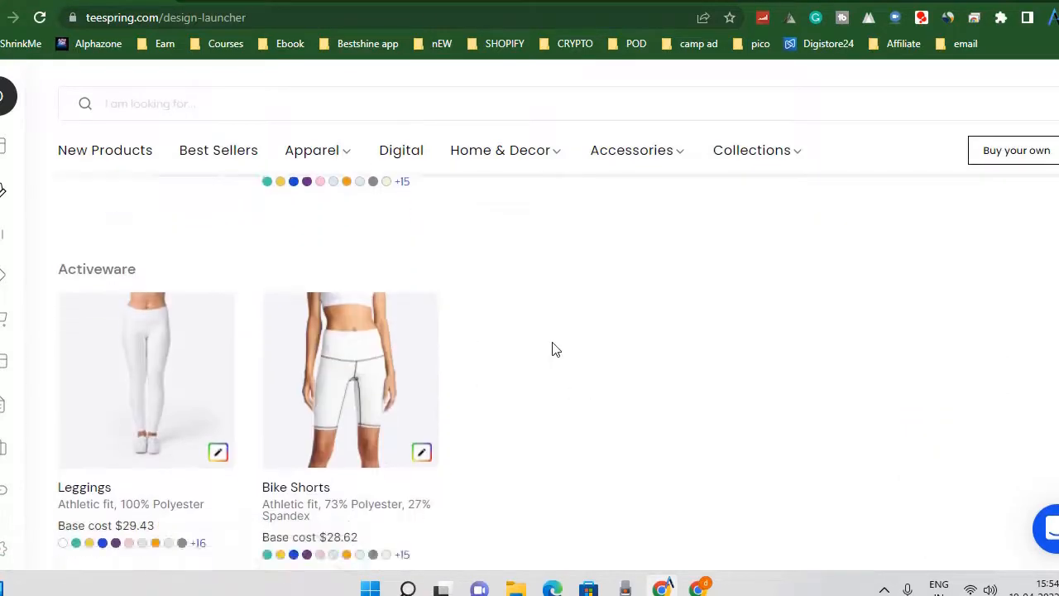
{"action": "scroll", "coordinate": [327, 369], "scroll_direction": "down", "scroll_amount": 20}
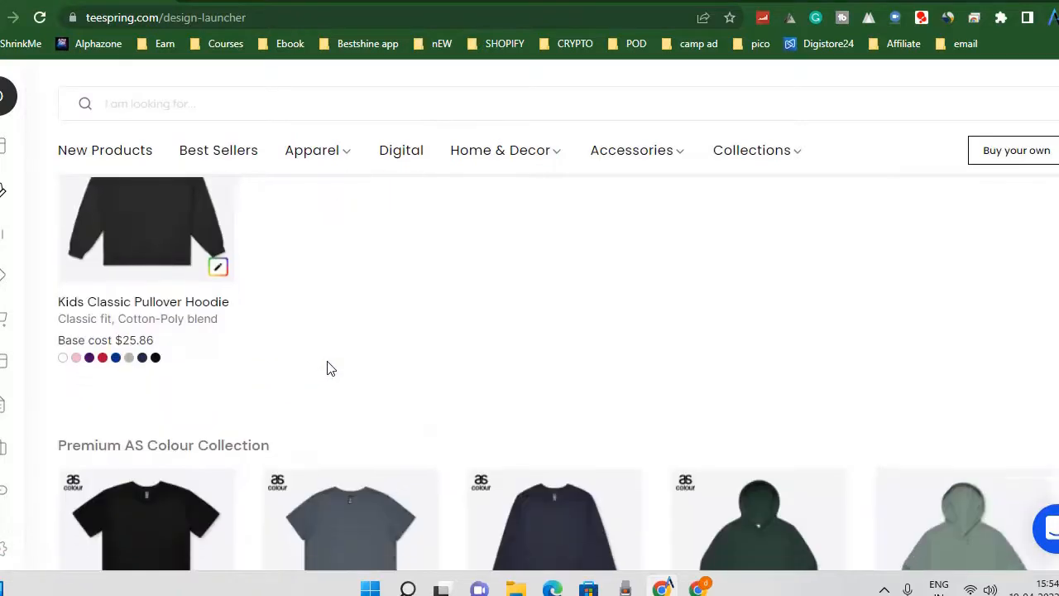
Examine the Home & Decor products and their base costs, covering wall art, drinkware, pillows and bath items.
{"action": "scroll", "coordinate": [330, 369], "scroll_direction": "down", "scroll_amount": 10}
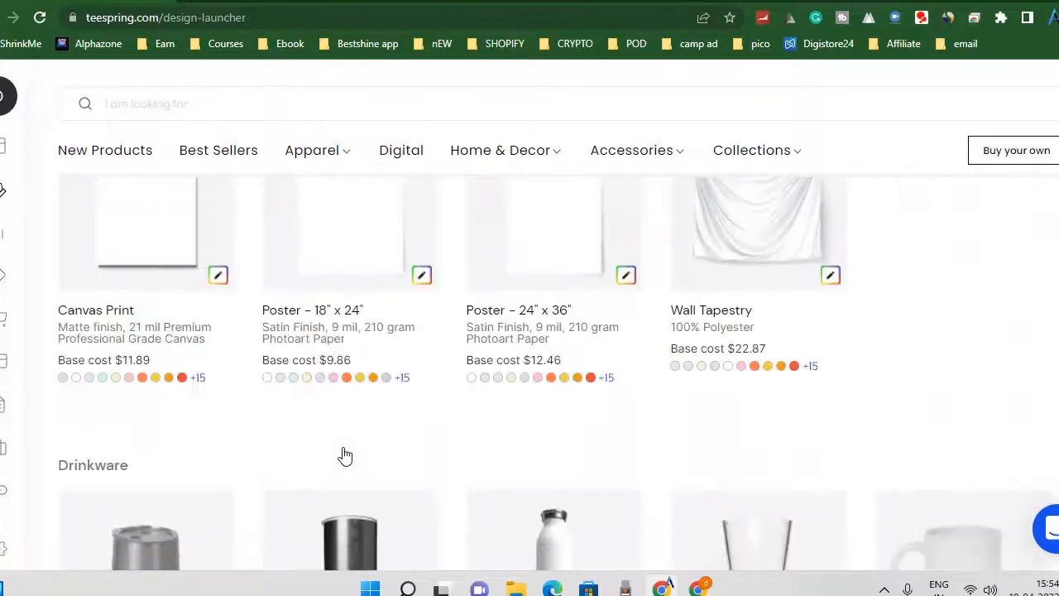
{"action": "scroll", "coordinate": [343, 456], "scroll_direction": "down", "scroll_amount": 4}
{"action": "scroll", "coordinate": [345, 454], "scroll_direction": "up", "scroll_amount": 5}
{"action": "scroll", "coordinate": [346, 454], "scroll_direction": "up", "scroll_amount": 2}
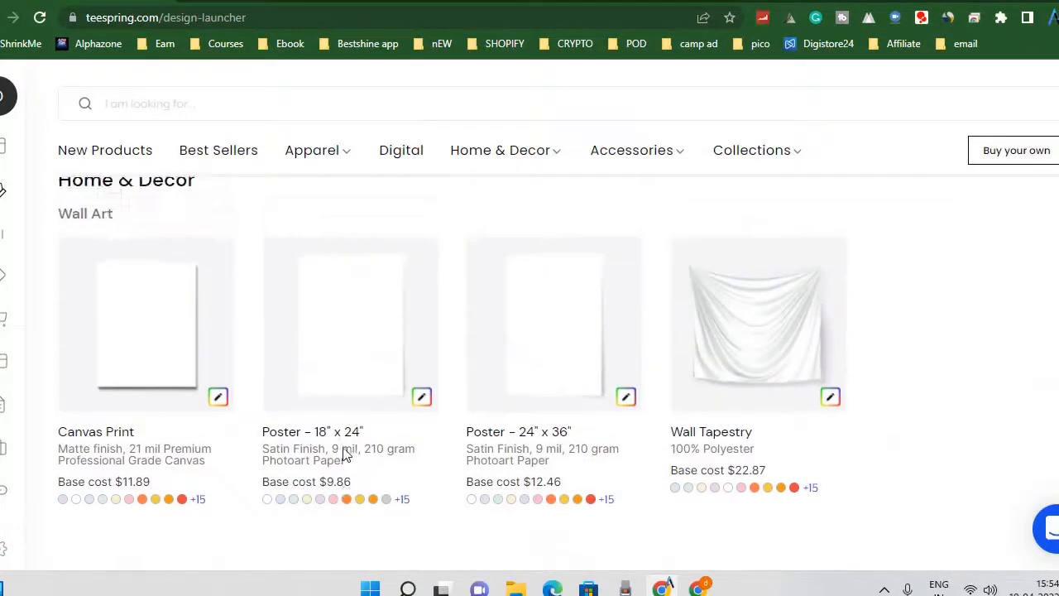
{"action": "scroll", "coordinate": [345, 454], "scroll_direction": "down", "scroll_amount": 3}
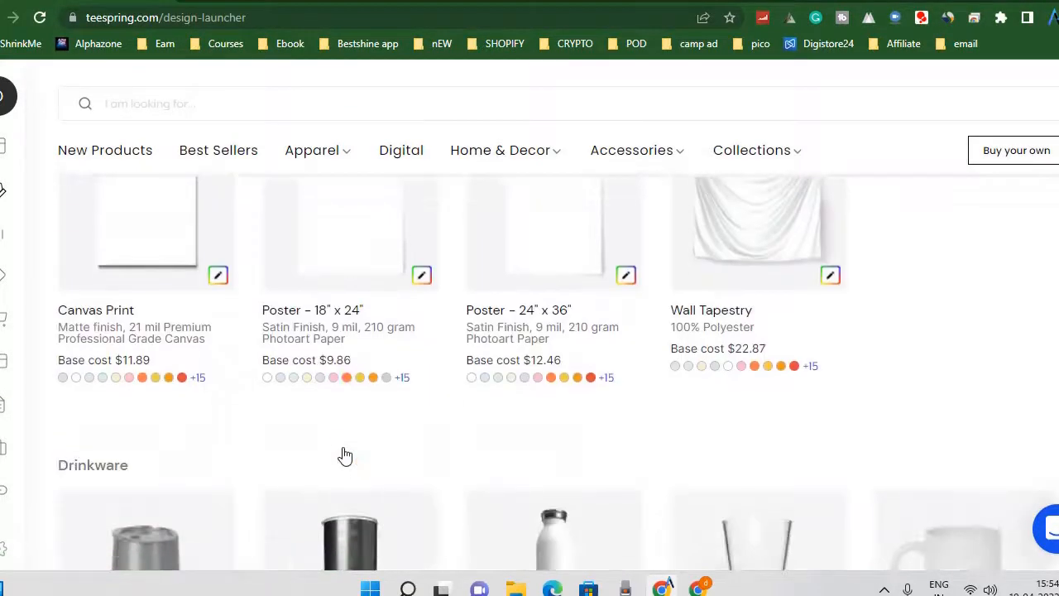
{"action": "scroll", "coordinate": [405, 387], "scroll_direction": "down", "scroll_amount": 4}
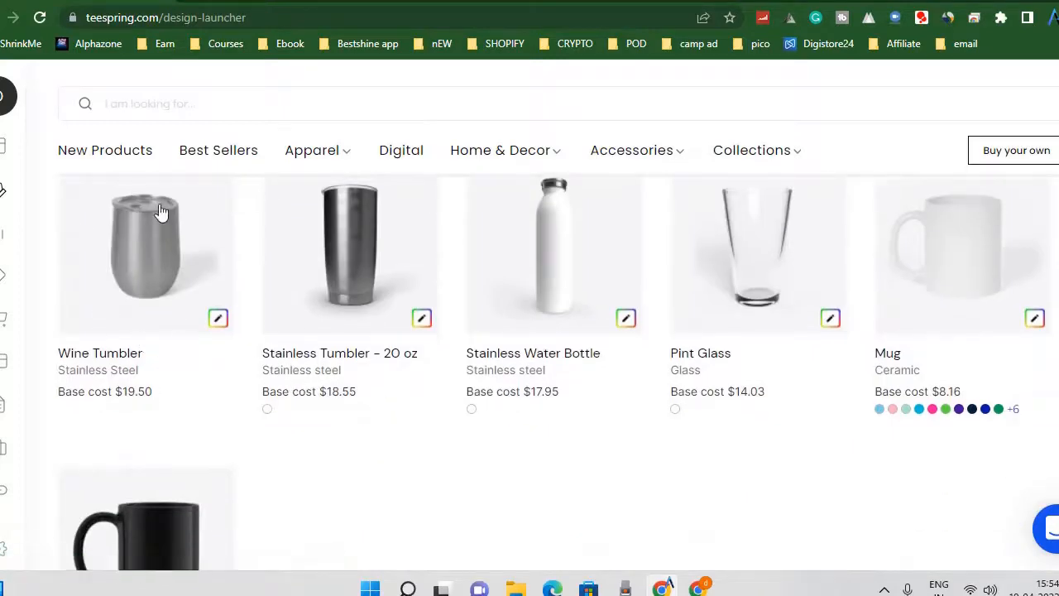
{"action": "scroll", "coordinate": [768, 270], "scroll_direction": "down", "scroll_amount": 10}
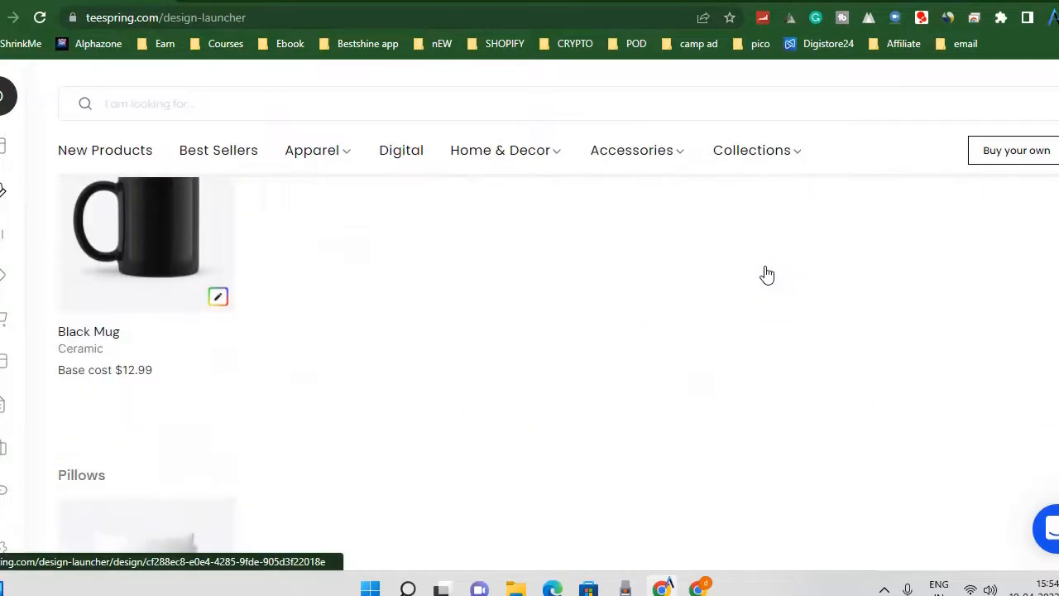
{"action": "scroll", "coordinate": [534, 322], "scroll_direction": "down", "scroll_amount": 3}
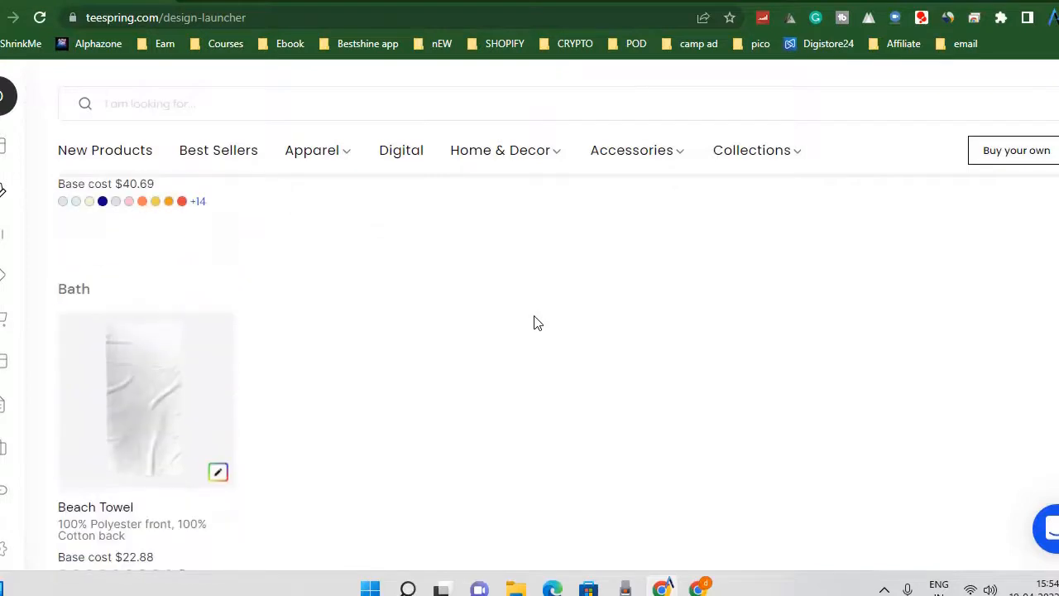
{"action": "scroll", "coordinate": [533, 321], "scroll_direction": "up", "scroll_amount": 3}
{"action": "scroll", "coordinate": [445, 392], "scroll_direction": "down", "scroll_amount": 5}
Examine the Accessories products and their base costs, from face coverings and hats to phone cases, stickers and bags.
{"action": "scroll", "coordinate": [444, 389], "scroll_direction": "down", "scroll_amount": 4}
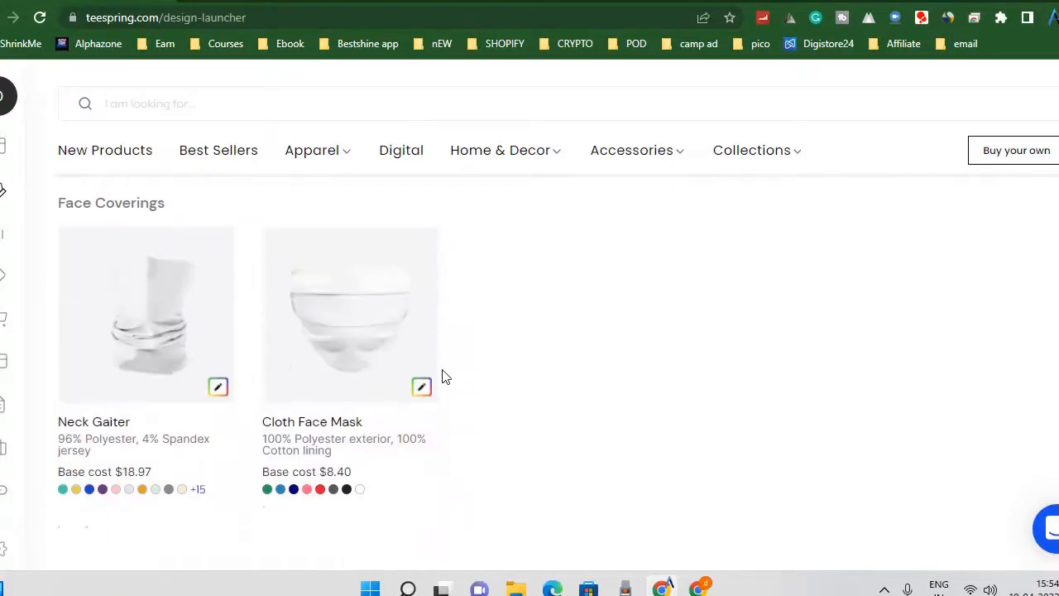
{"action": "scroll", "coordinate": [441, 372], "scroll_direction": "down", "scroll_amount": 3}
{"action": "scroll", "coordinate": [441, 372], "scroll_direction": "up", "scroll_amount": 2}
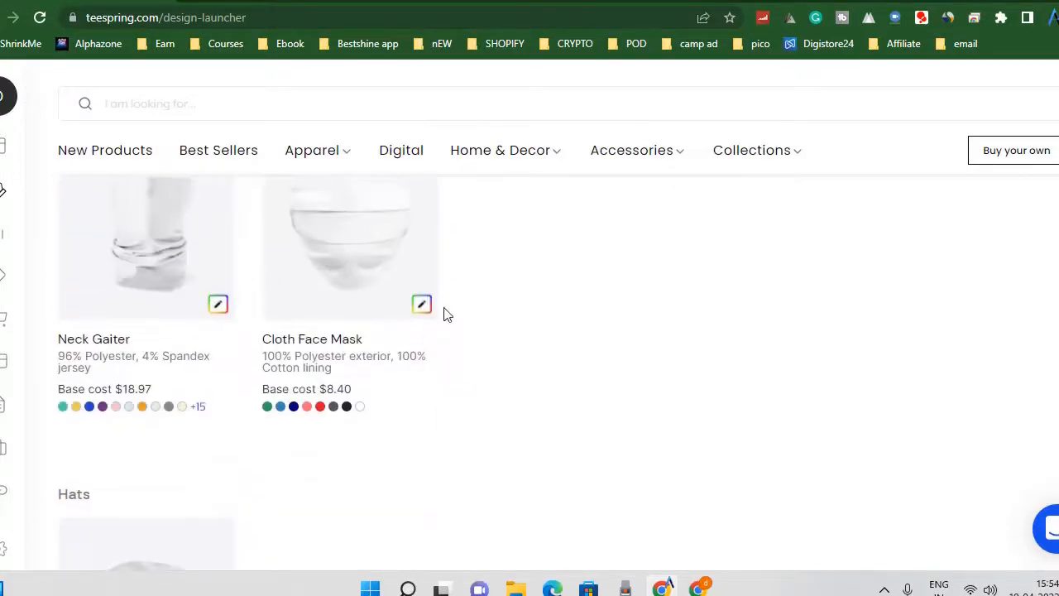
{"action": "scroll", "coordinate": [557, 349], "scroll_direction": "down", "scroll_amount": 7}
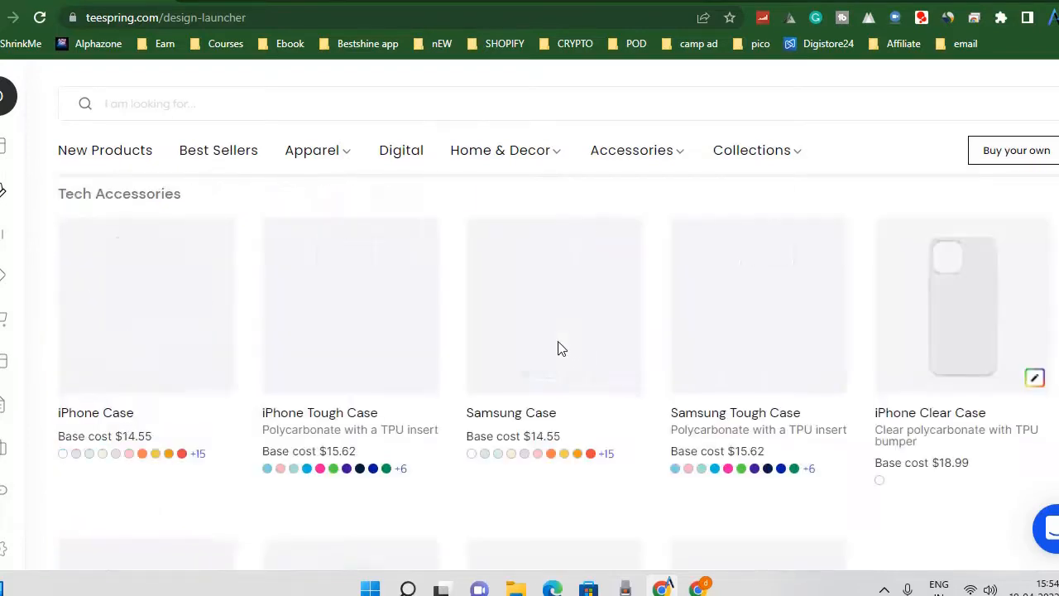
{"action": "scroll", "coordinate": [672, 348], "scroll_direction": "down", "scroll_amount": 4}
{"action": "scroll", "coordinate": [667, 347], "scroll_direction": "up", "scroll_amount": 5}
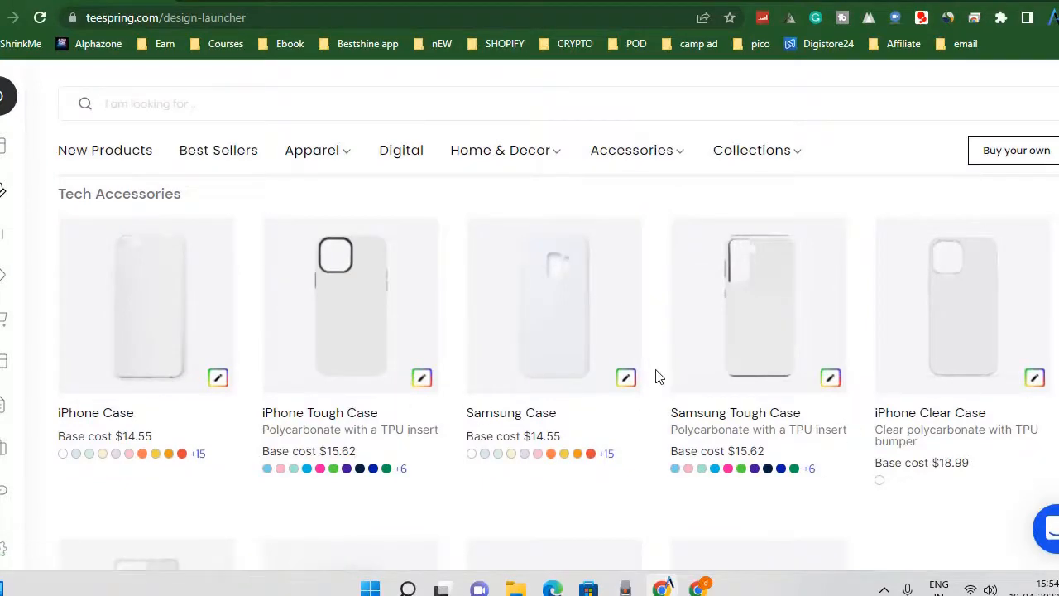
{"action": "scroll", "coordinate": [659, 377], "scroll_direction": "down", "scroll_amount": 8}
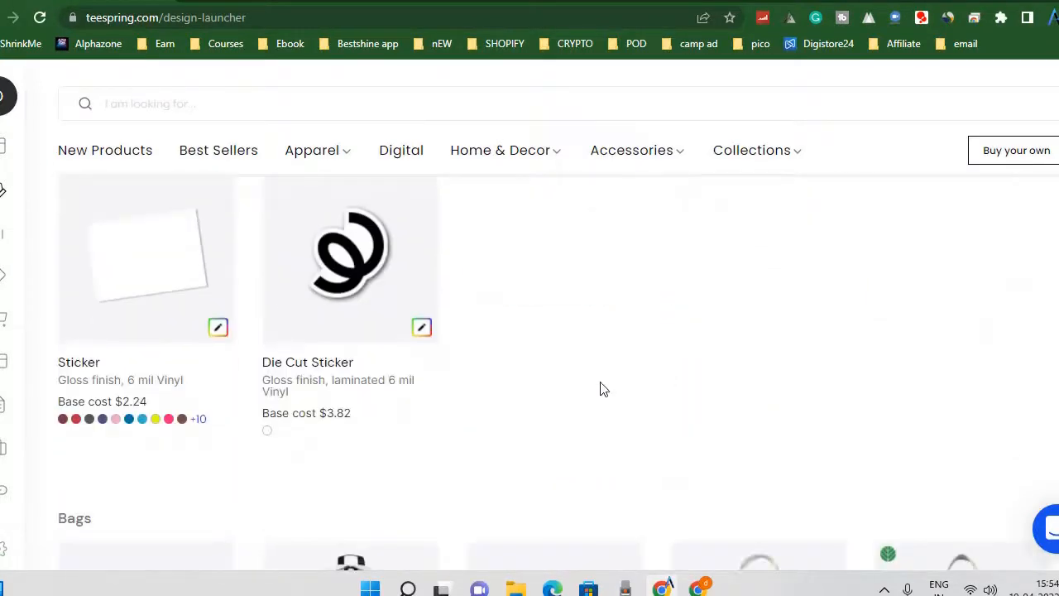
{"action": "scroll", "coordinate": [603, 389], "scroll_direction": "down", "scroll_amount": 5}
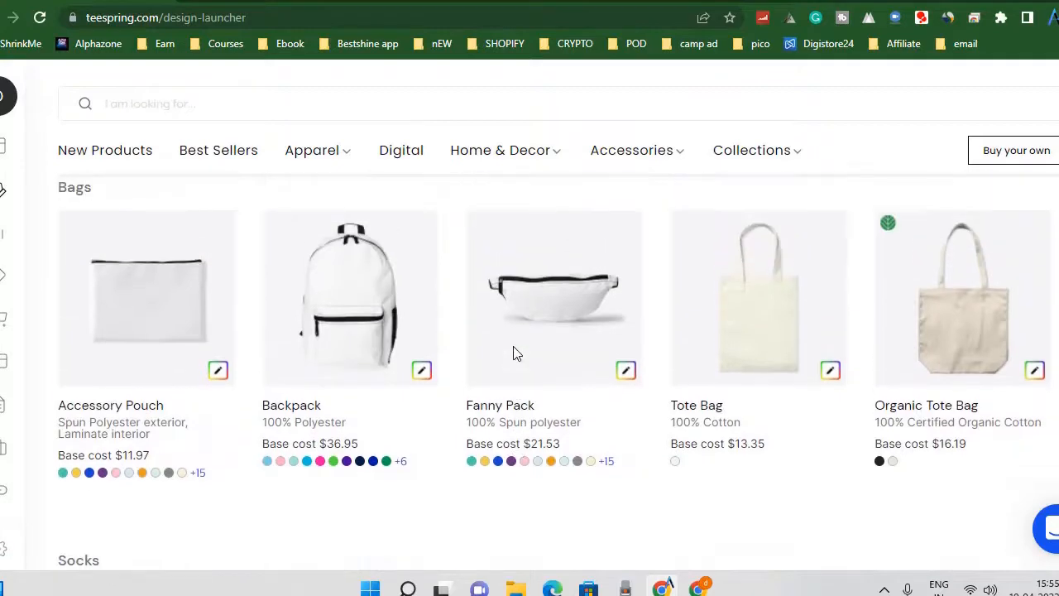
{"action": "scroll", "coordinate": [515, 360], "scroll_direction": "down", "scroll_amount": 10}
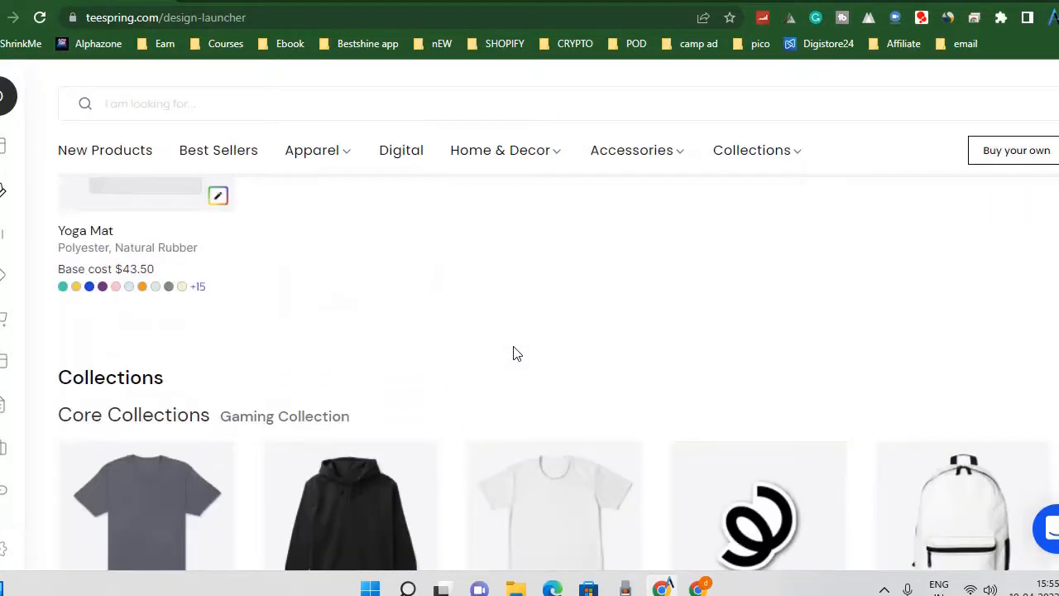
Look through the Core Collections, including Arts & Crafts and Beauty & Fashion, and return to the accessories.
{"action": "scroll", "coordinate": [513, 354], "scroll_direction": "down", "scroll_amount": 10}
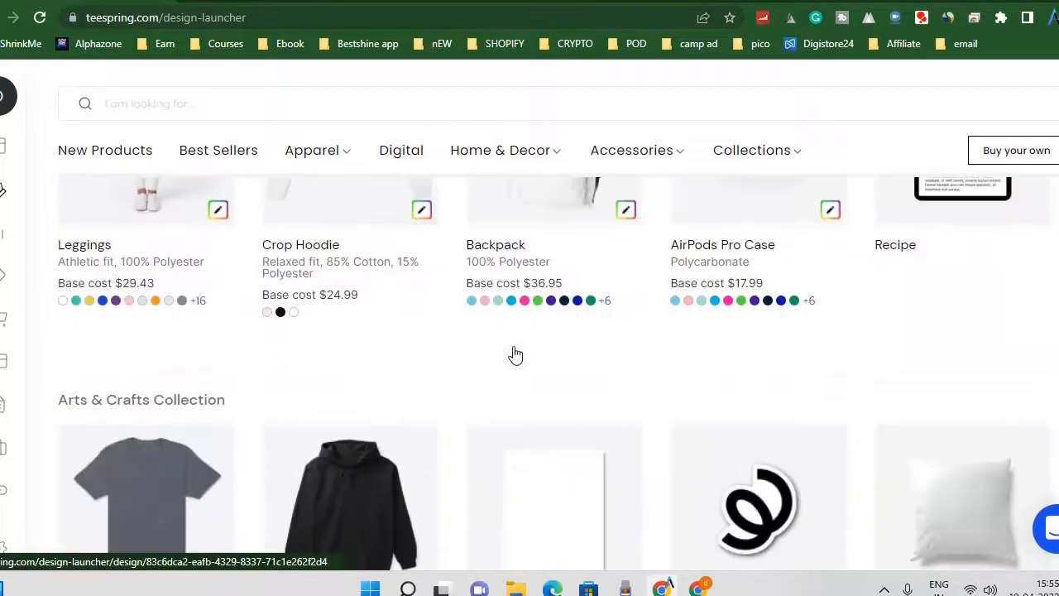
{"action": "scroll", "coordinate": [514, 354], "scroll_direction": "down", "scroll_amount": 3}
{"action": "scroll", "coordinate": [515, 353], "scroll_direction": "up", "scroll_amount": 6}
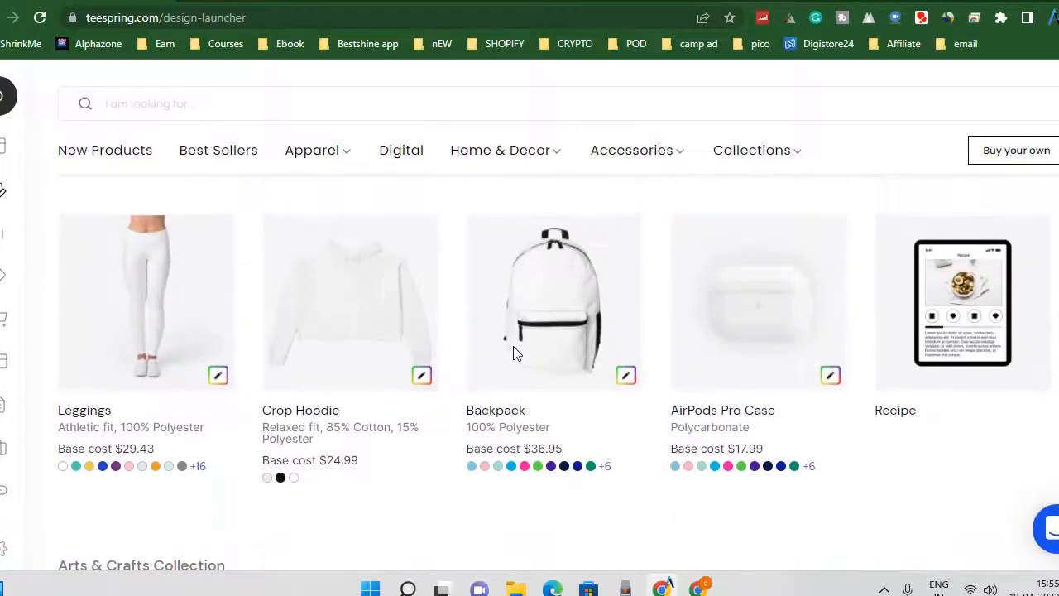
{"action": "scroll", "coordinate": [513, 354], "scroll_direction": "down", "scroll_amount": 10}
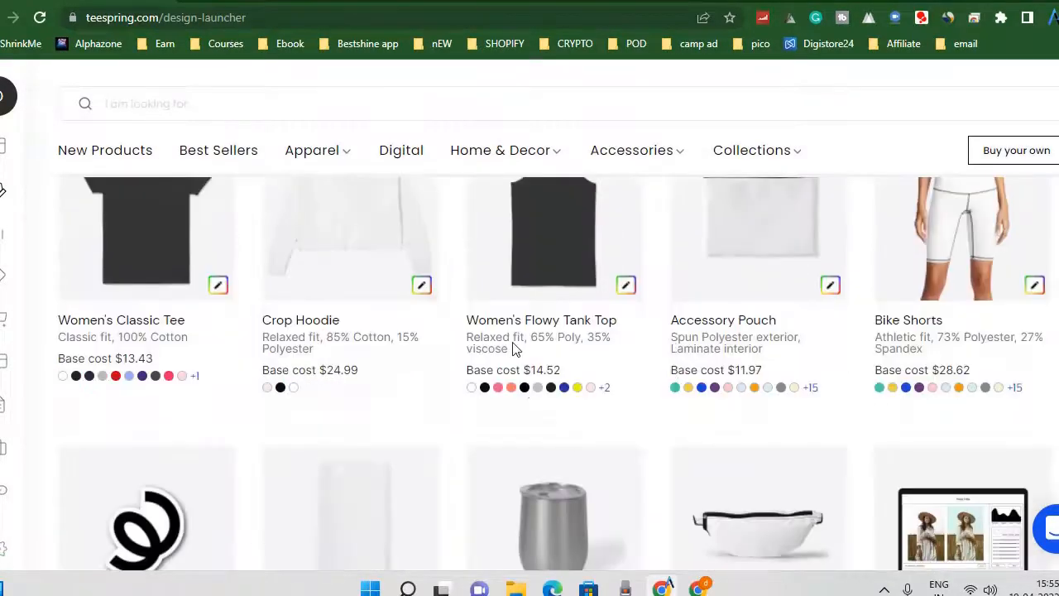
{"action": "scroll", "coordinate": [439, 438], "scroll_direction": "down", "scroll_amount": 10}
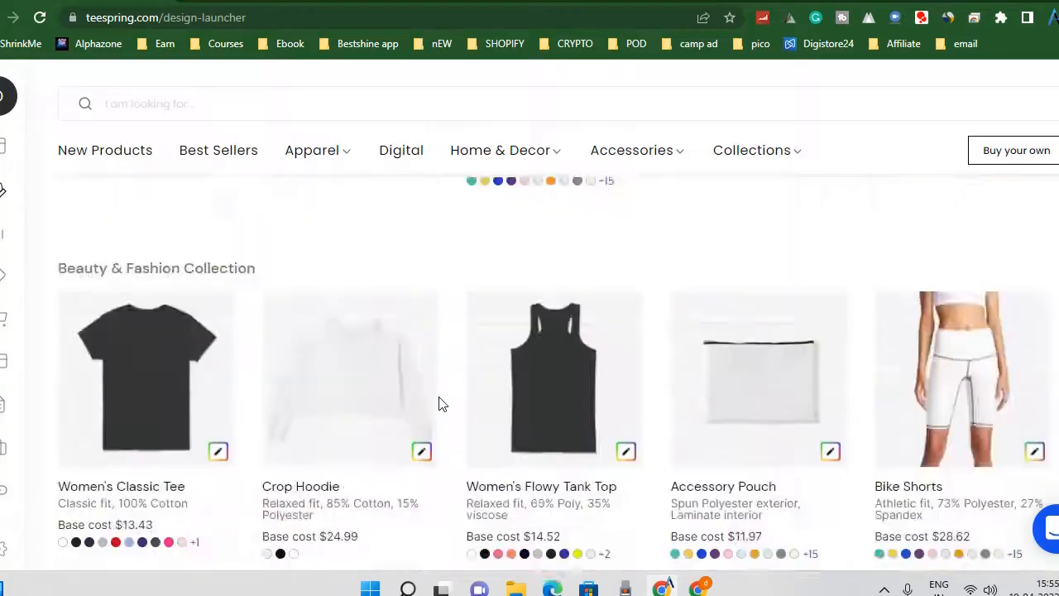
{"action": "scroll", "coordinate": [439, 404], "scroll_direction": "down", "scroll_amount": 10}
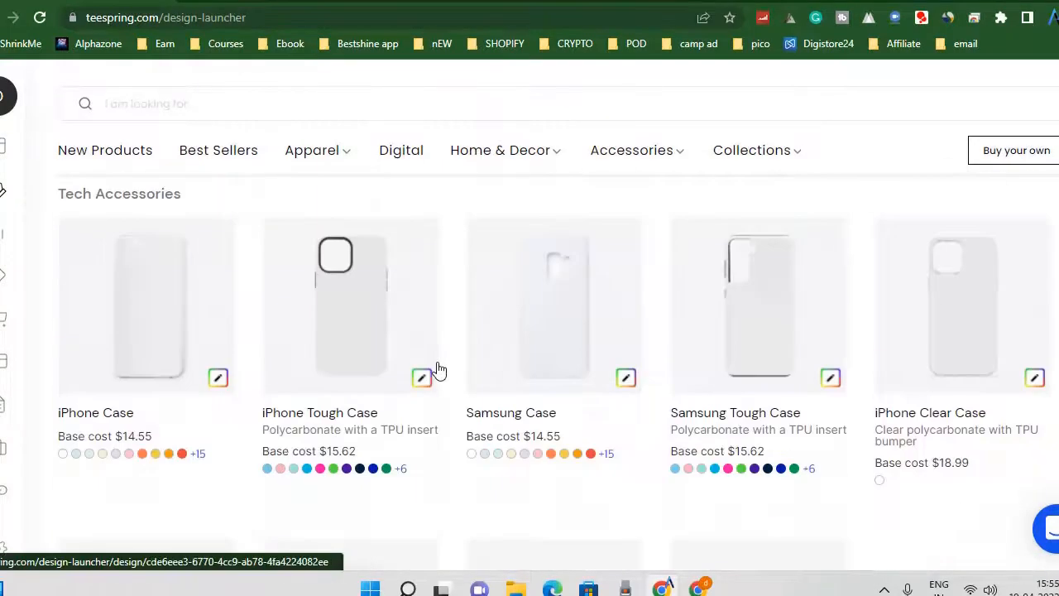
{"action": "scroll", "coordinate": [149, 166], "scroll_direction": "down", "scroll_amount": 5}
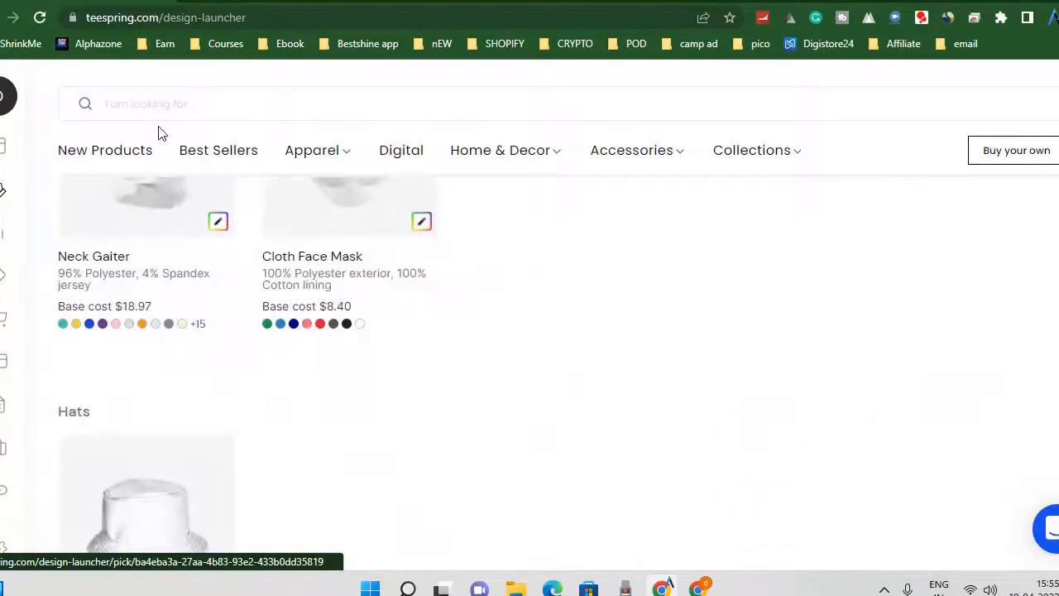
Open the Canva website in a new browser tab.
{"action": "left_click", "coordinate": [185, 2]}
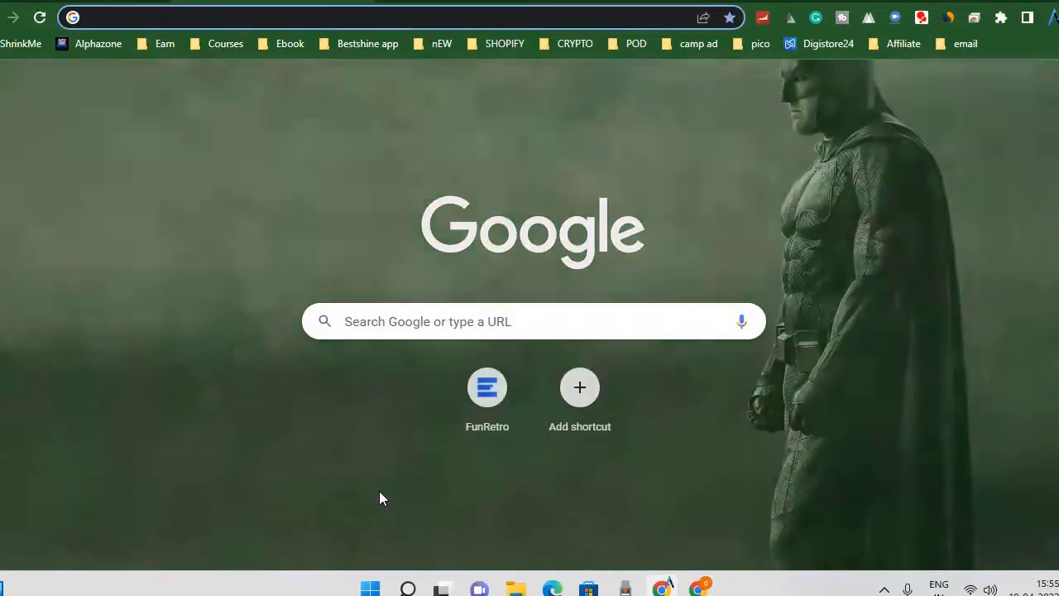
{"action": "type", "text": "canva"}
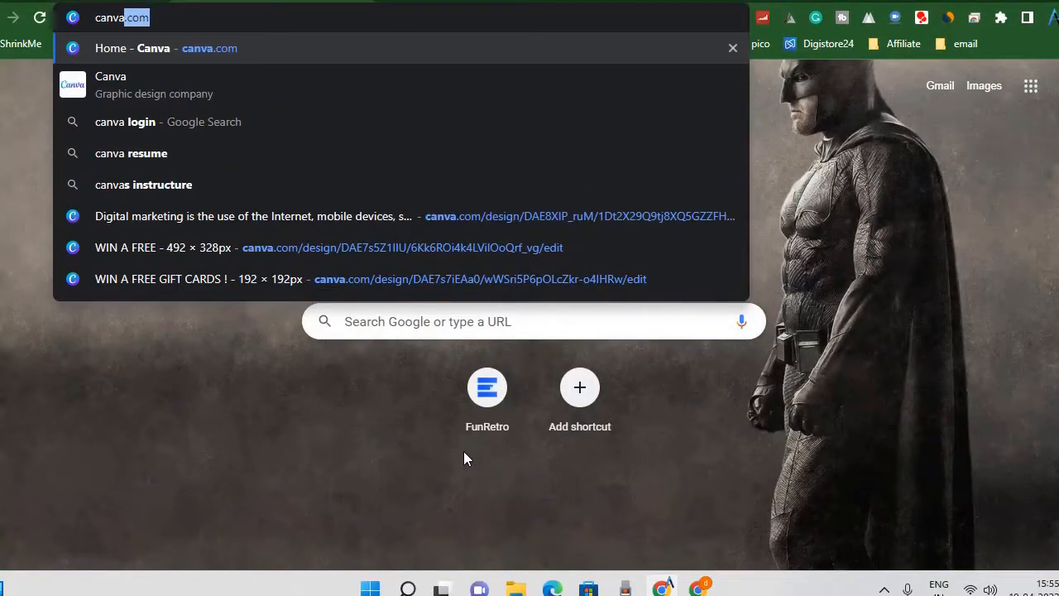
{"action": "key", "text": "Return"}
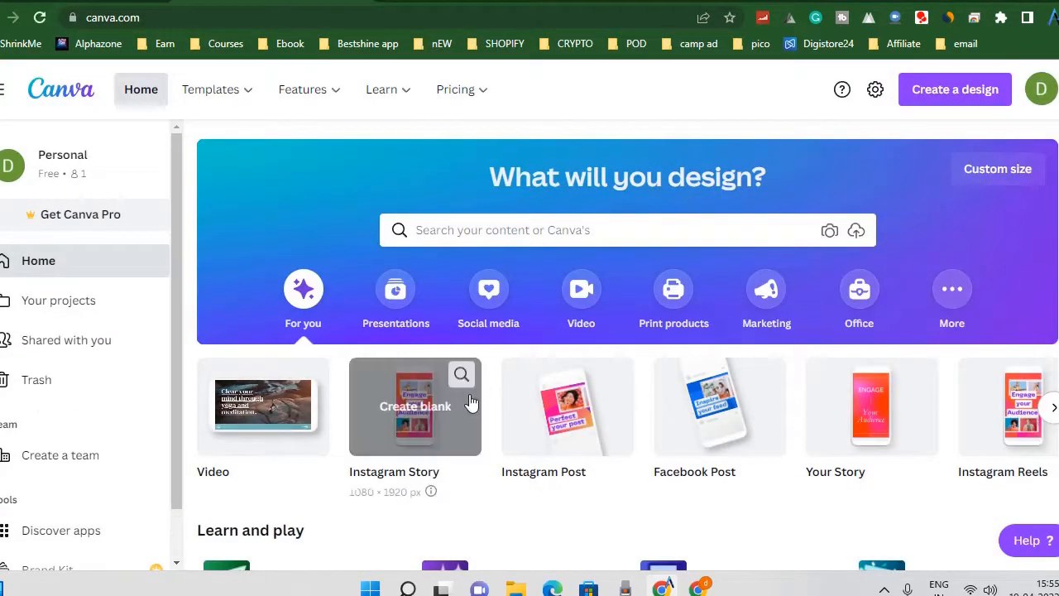
Look over the existing designs on the Canva home page and browse the Popular design types for Social media.
{"action": "scroll", "coordinate": [497, 356], "scroll_direction": "down", "scroll_amount": 10}
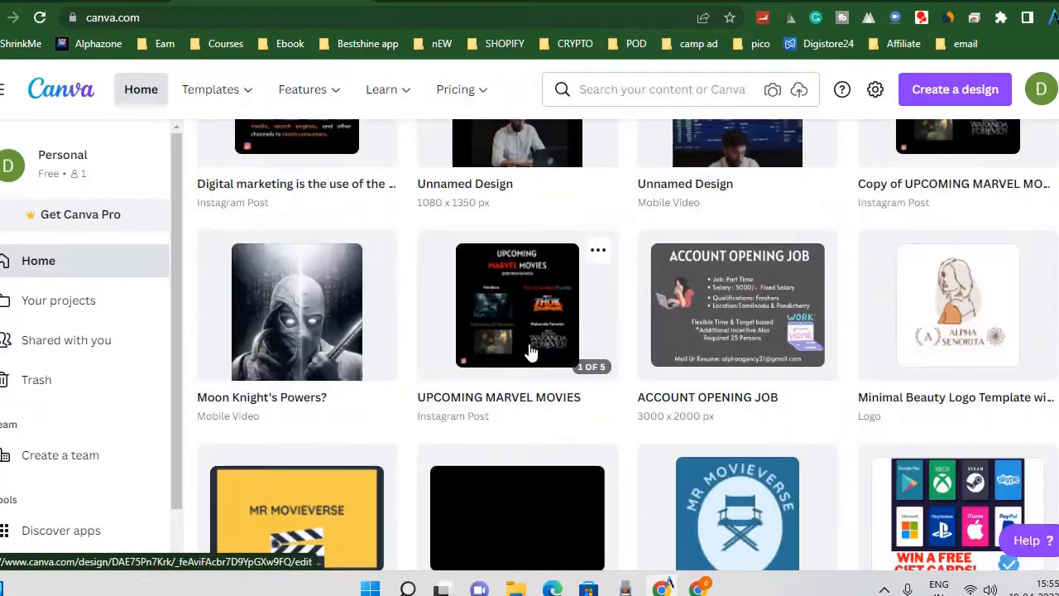
{"action": "scroll", "coordinate": [531, 351], "scroll_direction": "up", "scroll_amount": 10}
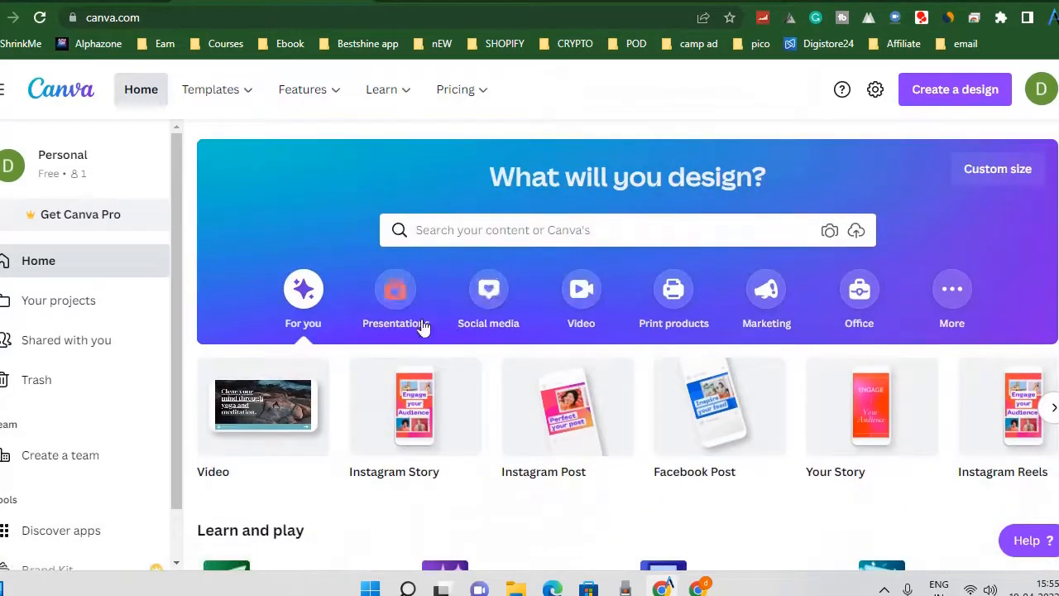
{"action": "left_click", "coordinate": [488, 290]}
{"action": "scroll", "coordinate": [764, 456], "scroll_direction": "down", "scroll_amount": 3}
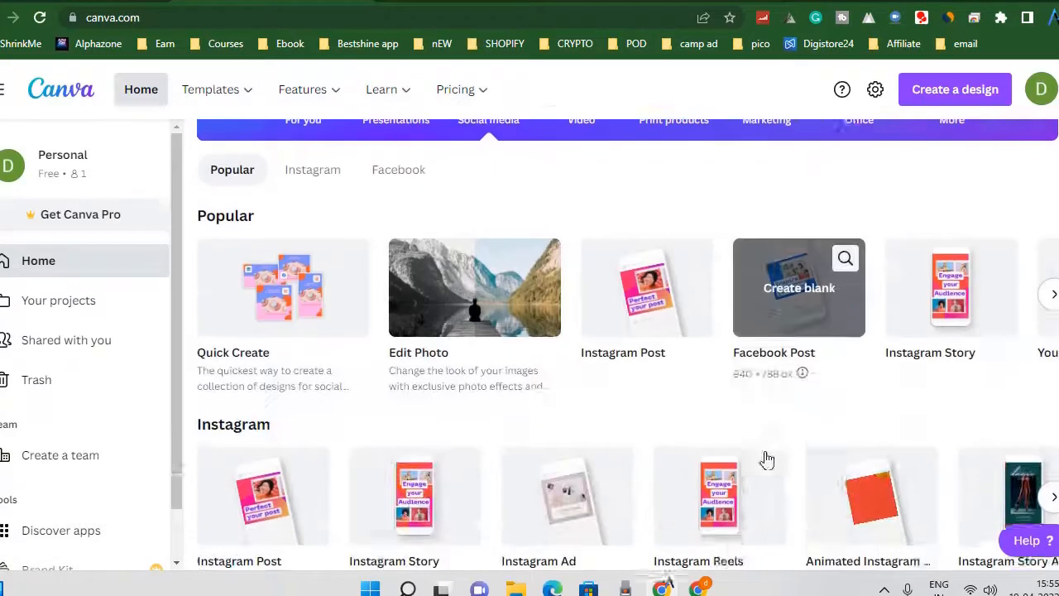
{"action": "scroll", "coordinate": [764, 456], "scroll_direction": "up", "scroll_amount": 2}
{"action": "left_click", "coordinate": [1053, 416]}
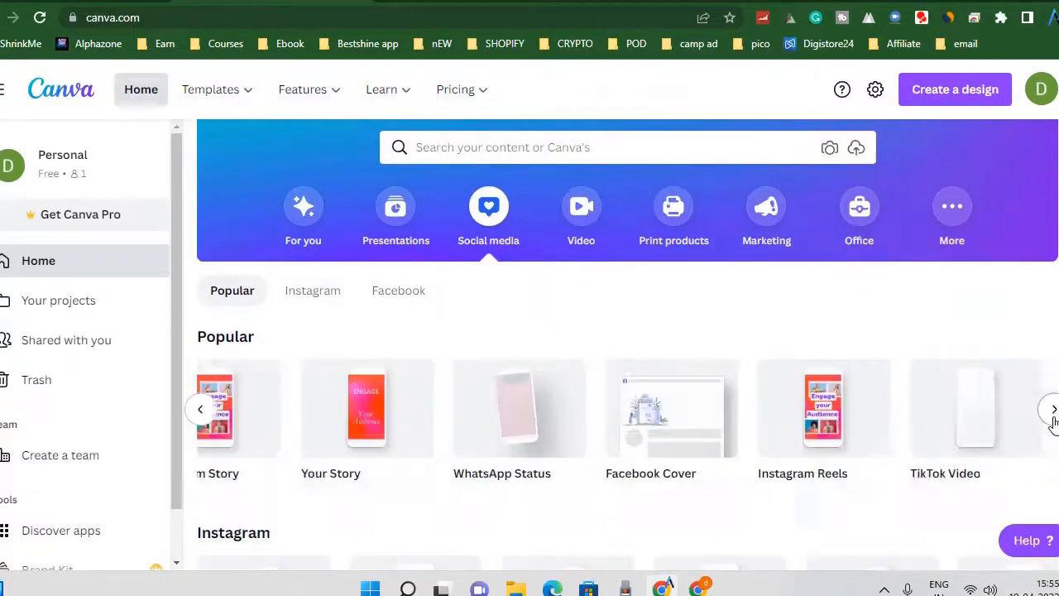
Look through the remaining Popular social media design types, from YouTube Thumbnail to LinkedIn Banner.
{"action": "left_click", "coordinate": [1053, 411]}
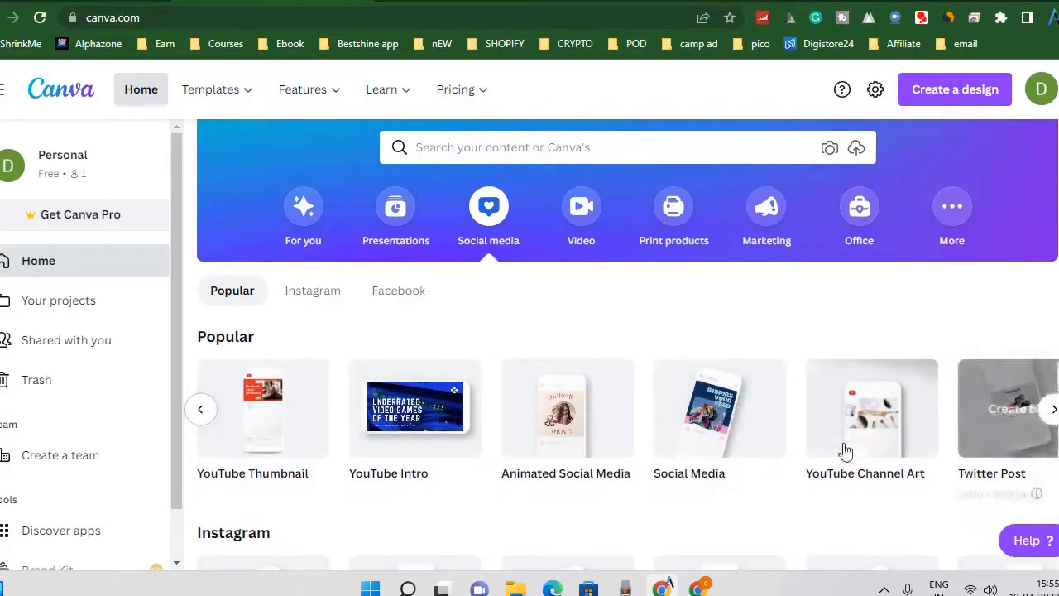
{"action": "left_click", "coordinate": [1053, 416]}
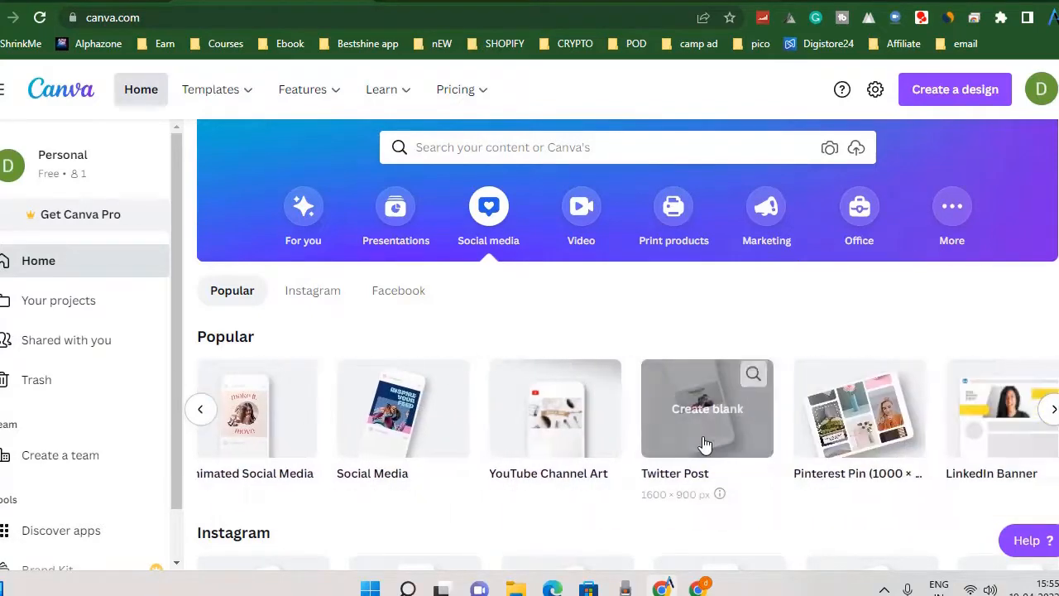
{"action": "scroll", "coordinate": [806, 432], "scroll_direction": "down", "scroll_amount": 1}
{"action": "scroll", "coordinate": [811, 435], "scroll_direction": "up", "scroll_amount": 2}
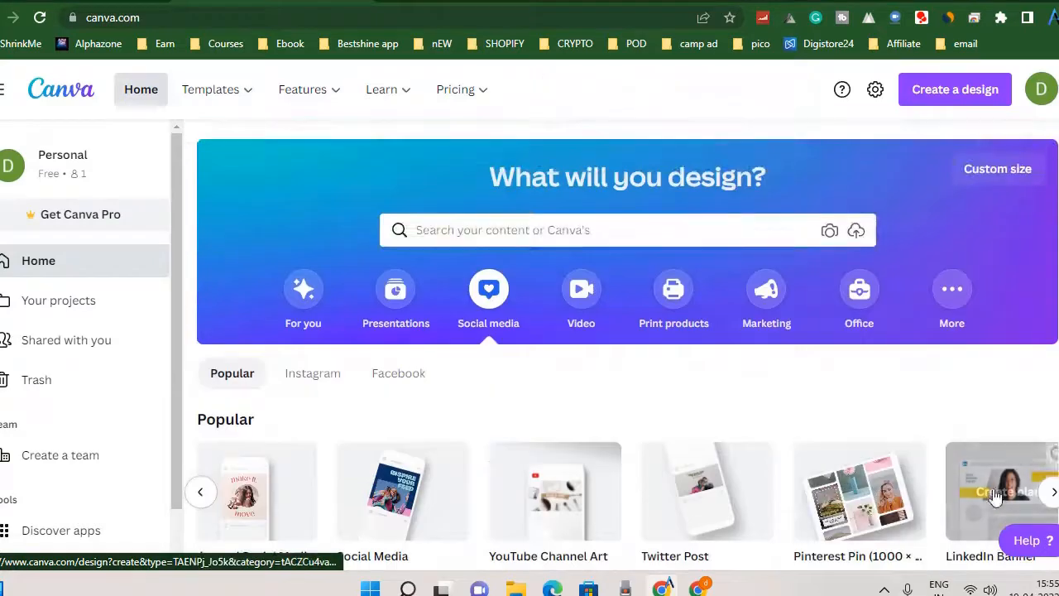
{"action": "scroll", "coordinate": [629, 468], "scroll_direction": "down", "scroll_amount": 1}
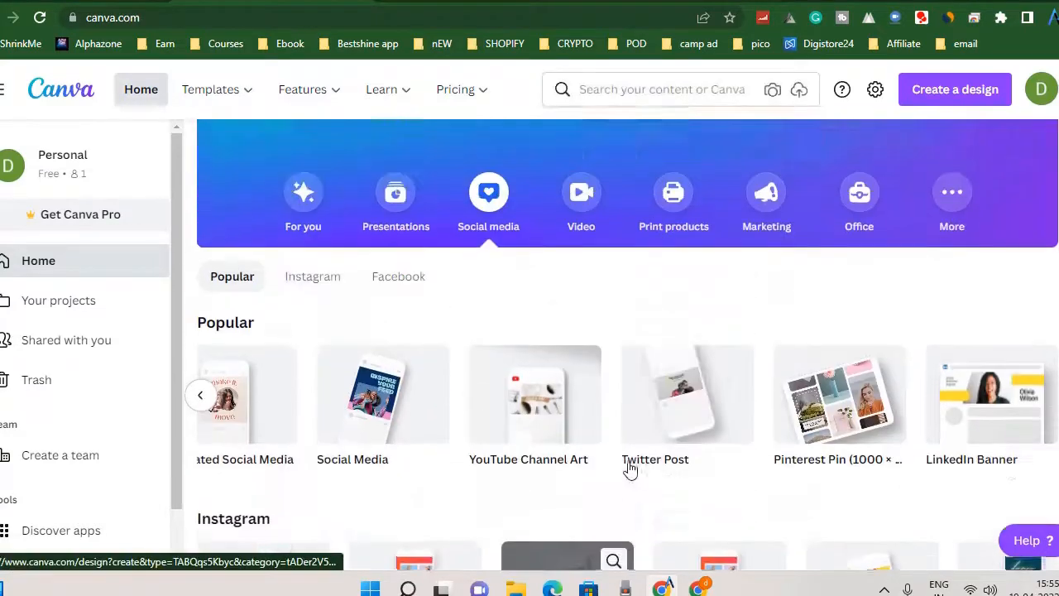
{"action": "scroll", "coordinate": [629, 468], "scroll_direction": "up", "scroll_amount": 1}
Browse the Presentations, Video, Marketing and Print products design categories, and return to the For you suggestions.
{"action": "left_click", "coordinate": [393, 227]}
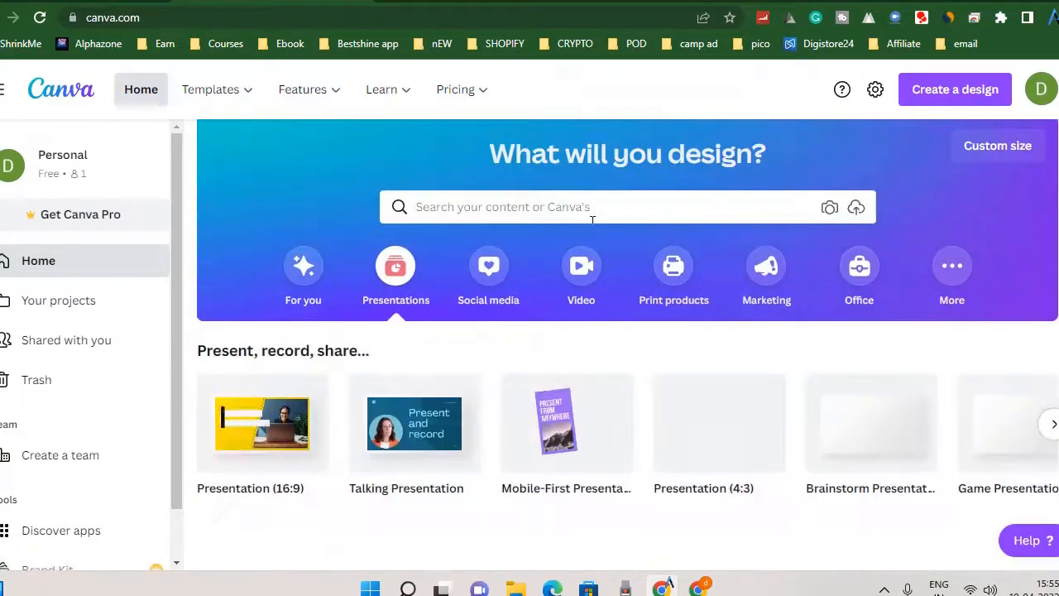
{"action": "left_click", "coordinate": [589, 270]}
{"action": "left_click", "coordinate": [777, 272]}
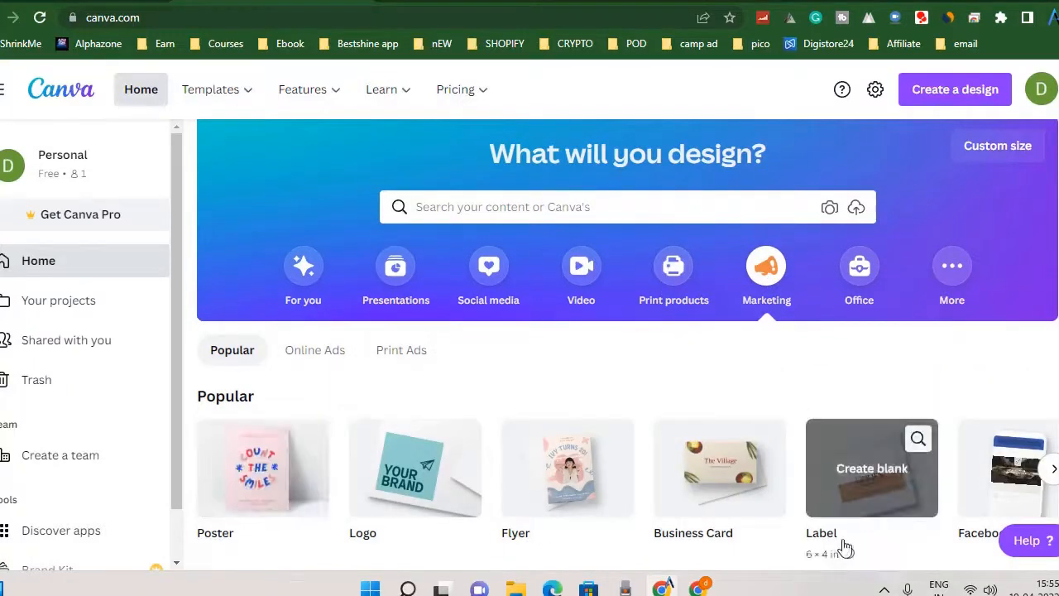
{"action": "left_click", "coordinate": [676, 290]}
{"action": "scroll", "coordinate": [397, 265], "scroll_direction": "down", "scroll_amount": 1}
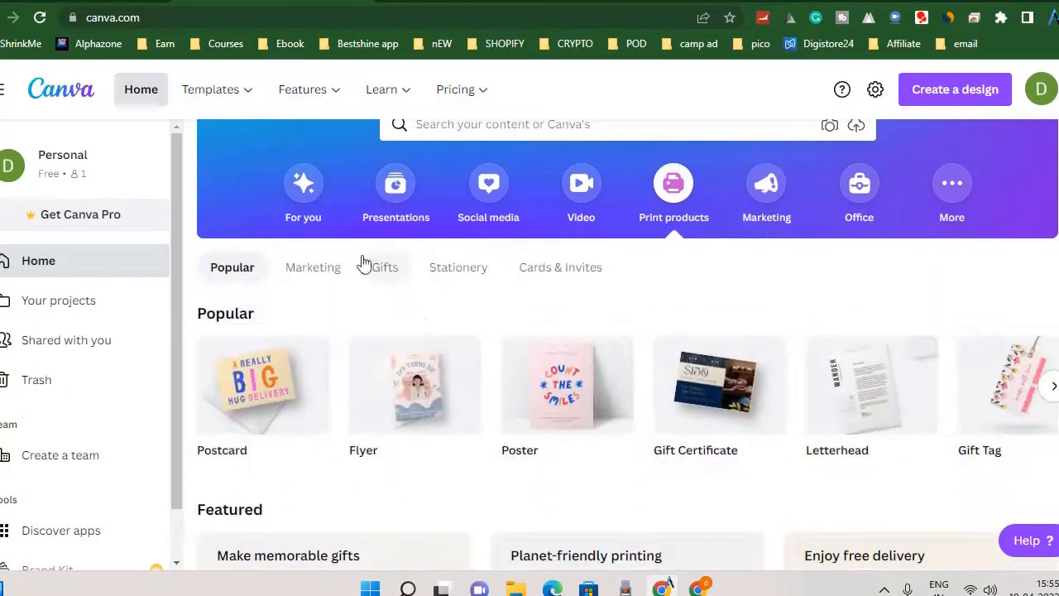
{"action": "left_click", "coordinate": [303, 184]}
{"action": "scroll", "coordinate": [450, 347], "scroll_direction": "up", "scroll_amount": 2}
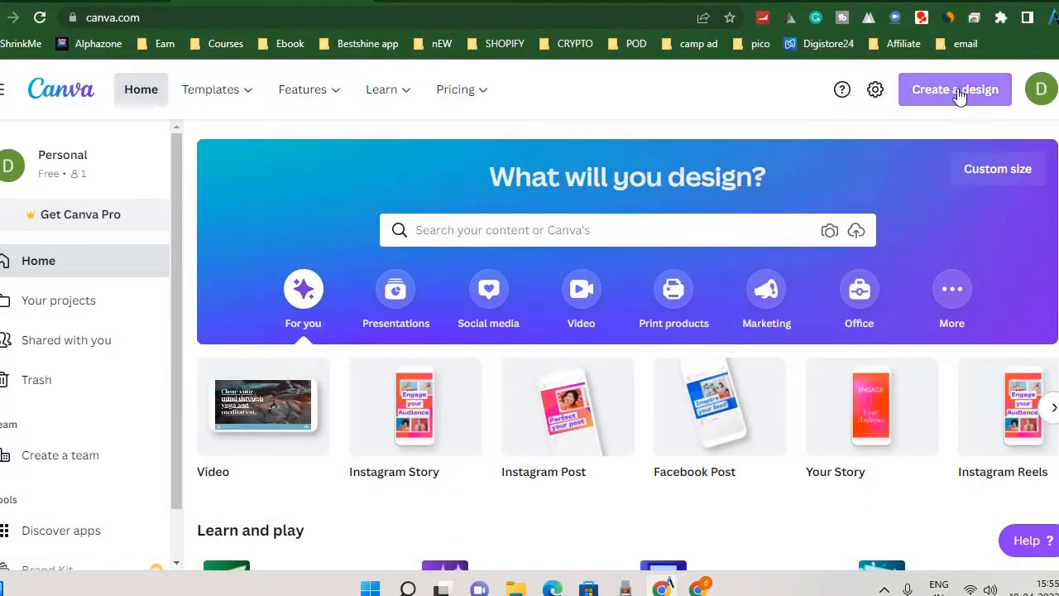
Create a new blank design with a custom size of 5000 × 5000 px.
{"action": "left_click", "coordinate": [960, 92]}
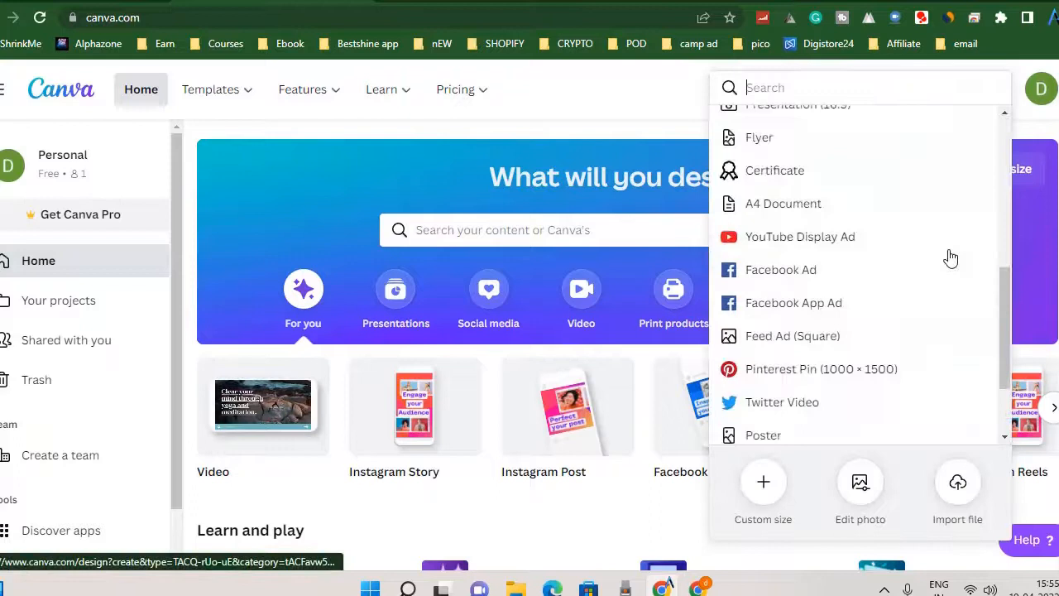
{"action": "left_click", "coordinate": [769, 501]}
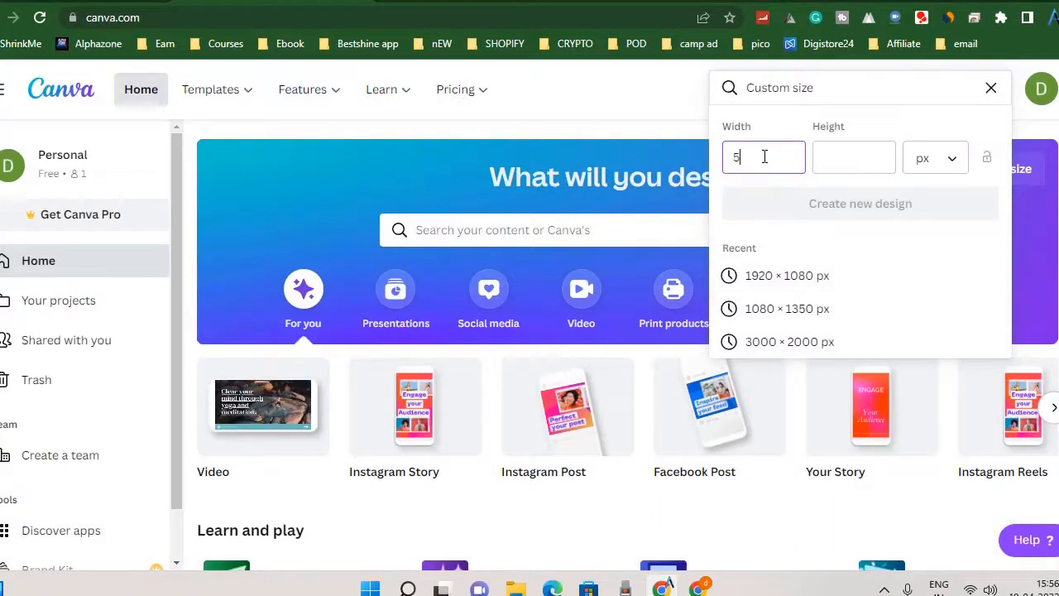
{"action": "left_click", "coordinate": [827, 163]}
{"action": "type", "text": "50"}
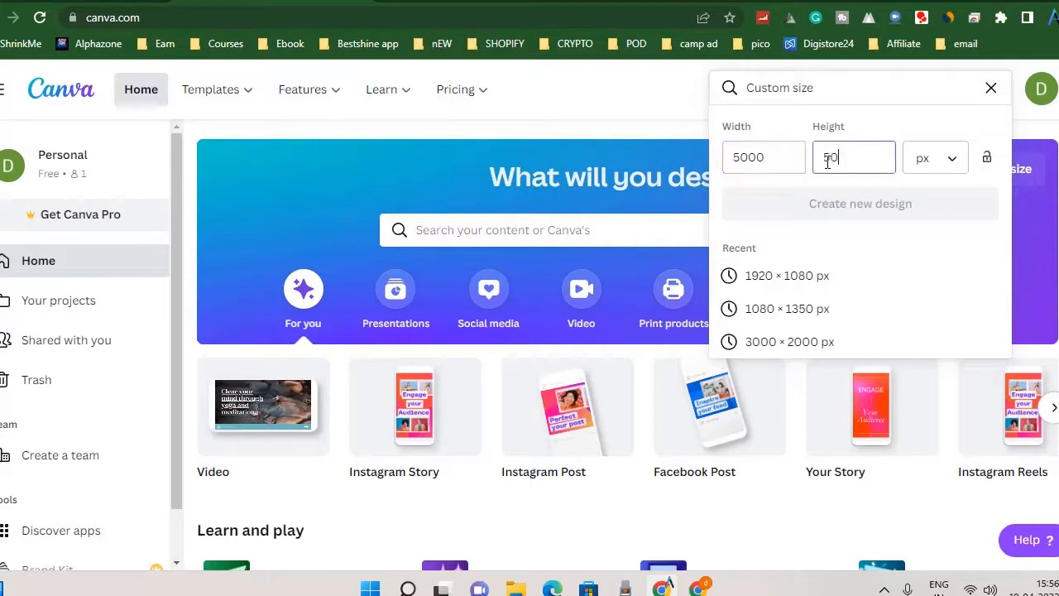
{"action": "type", "text": "00"}
{"action": "left_click", "coordinate": [897, 204]}
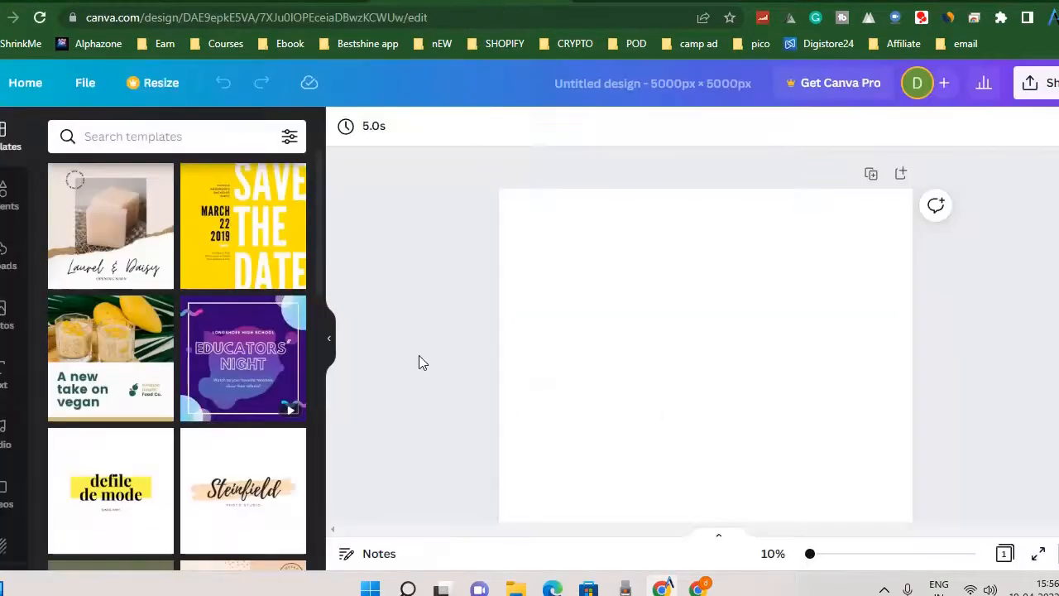
Look through the ready-made templates offered for the blank design.
{"action": "scroll", "coordinate": [815, 306], "scroll_direction": "down", "scroll_amount": 1}
{"action": "scroll", "coordinate": [811, 314], "scroll_direction": "up", "scroll_amount": 1}
{"action": "scroll", "coordinate": [76, 251], "scroll_direction": "down", "scroll_amount": 4}
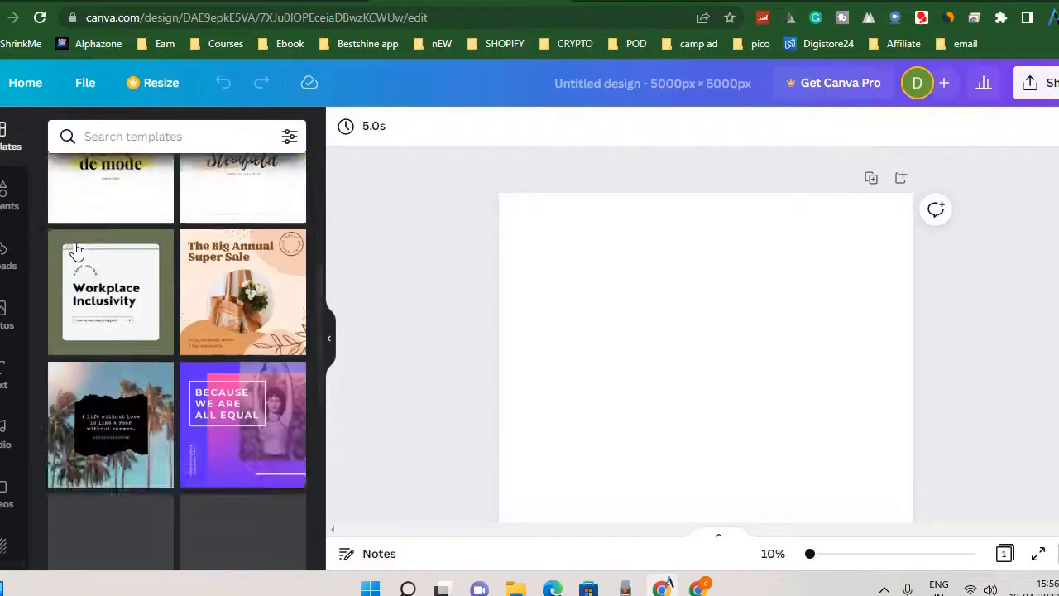
{"action": "scroll", "coordinate": [75, 265], "scroll_direction": "down", "scroll_amount": 2}
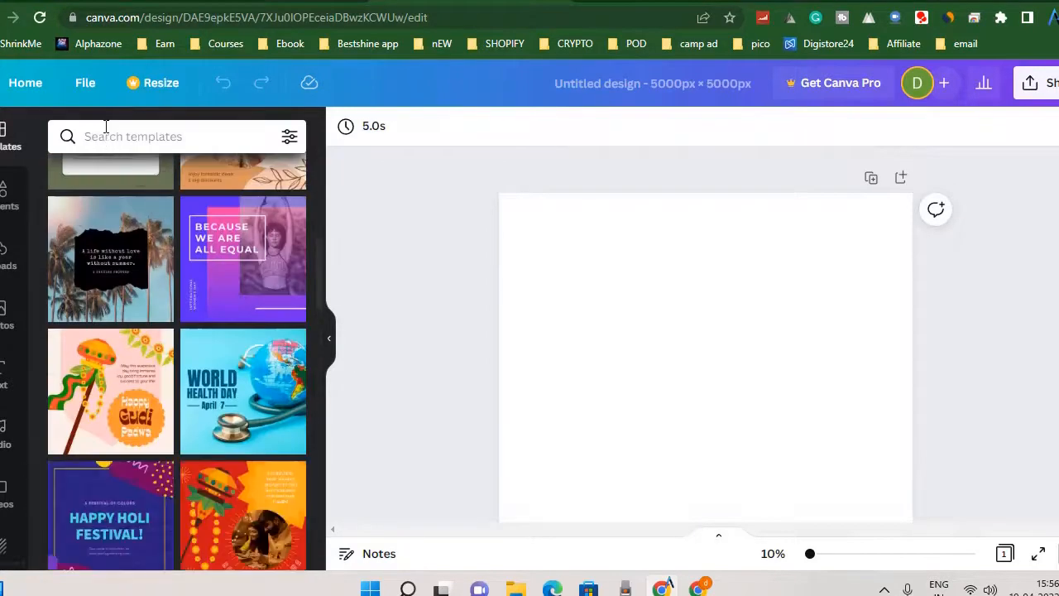
{"action": "scroll", "coordinate": [17, 472], "scroll_direction": "down", "scroll_amount": 1}
{"action": "scroll", "coordinate": [5, 273], "scroll_direction": "up", "scroll_amount": 1}
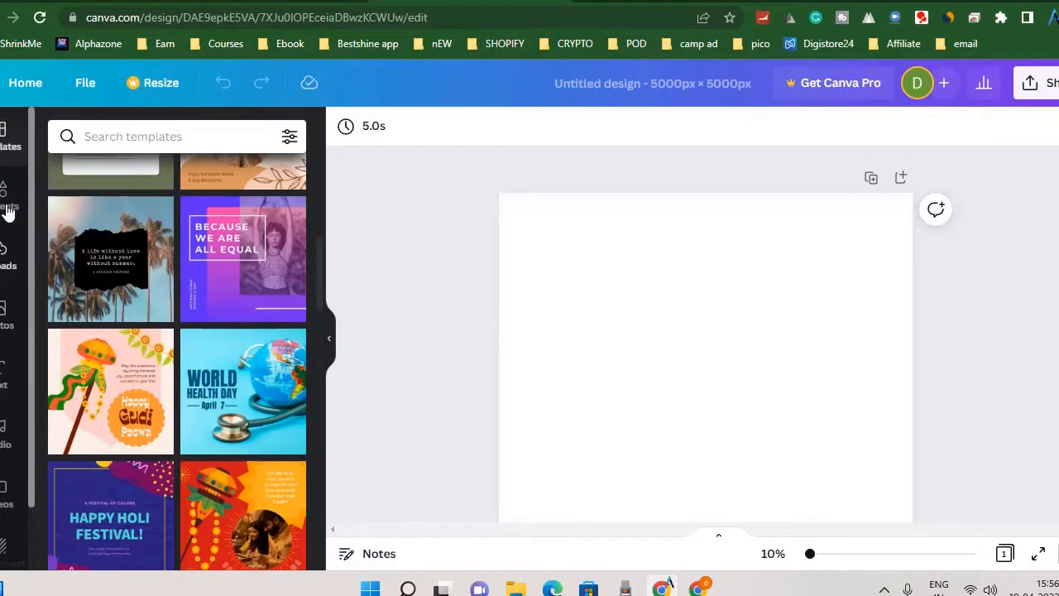
Browse the Elements library, paging through its Lines & Shapes and Graphics previews.
{"action": "left_click", "coordinate": [7, 200]}
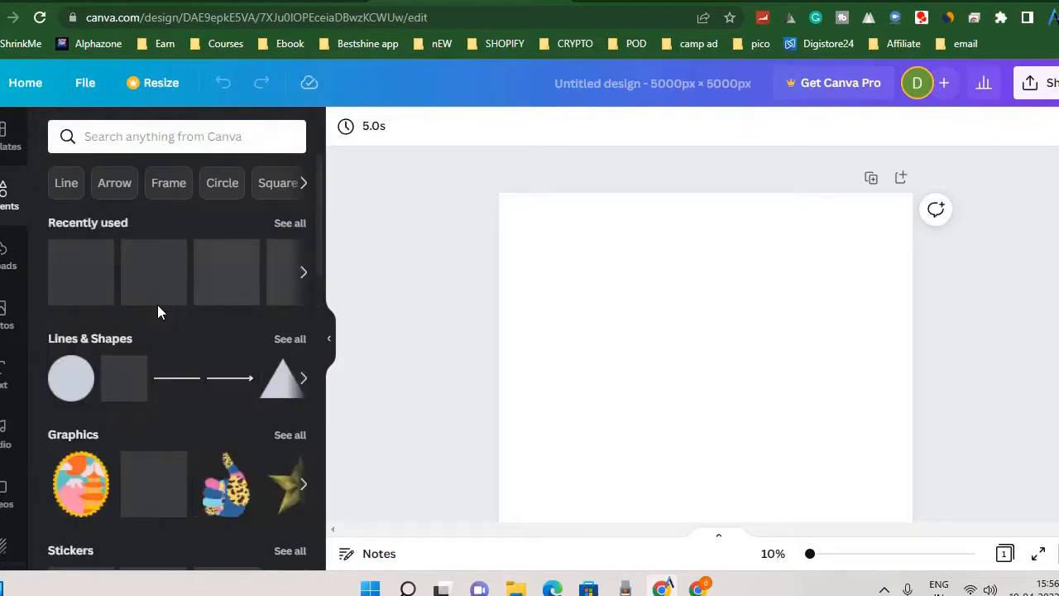
{"action": "scroll", "coordinate": [219, 525], "scroll_direction": "down", "scroll_amount": 1}
{"action": "scroll", "coordinate": [219, 524], "scroll_direction": "down", "scroll_amount": 1}
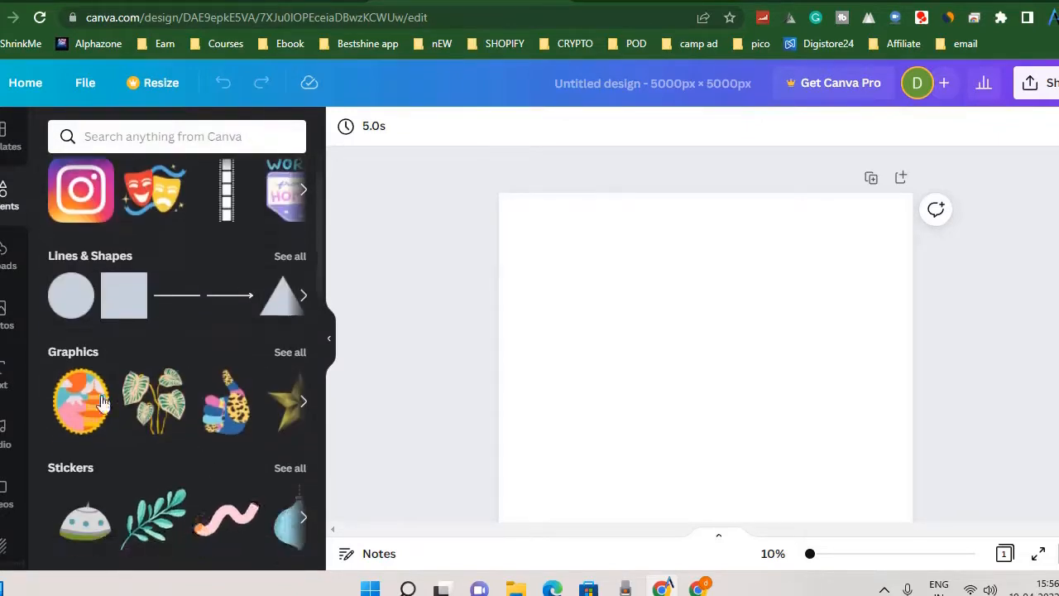
{"action": "left_click", "coordinate": [303, 402]}
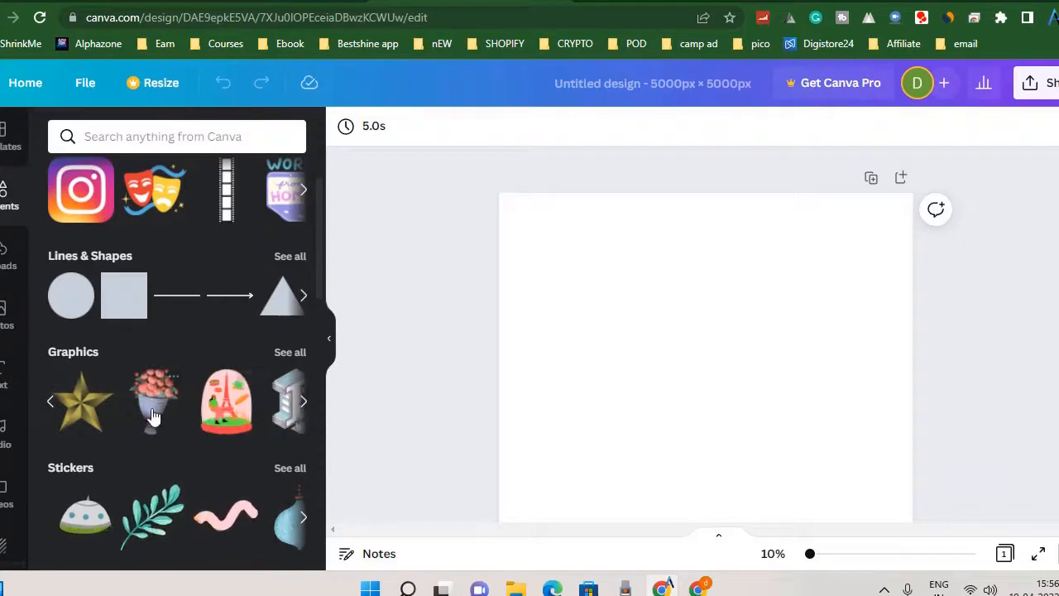
{"action": "left_click", "coordinate": [303, 295]}
{"action": "left_click", "coordinate": [303, 403]}
{"action": "left_click", "coordinate": [303, 403]}
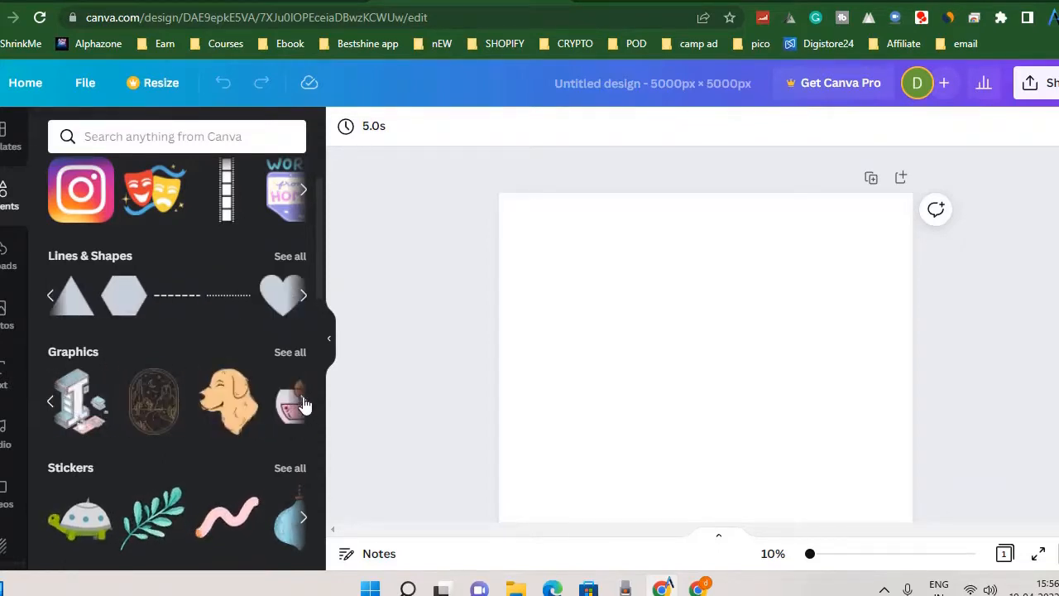
{"action": "left_click", "coordinate": [304, 402]}
Show the full Graphics collection and look over its categories, from Gradient and Stickers to Zodiac Symbols.
{"action": "left_click", "coordinate": [289, 353]}
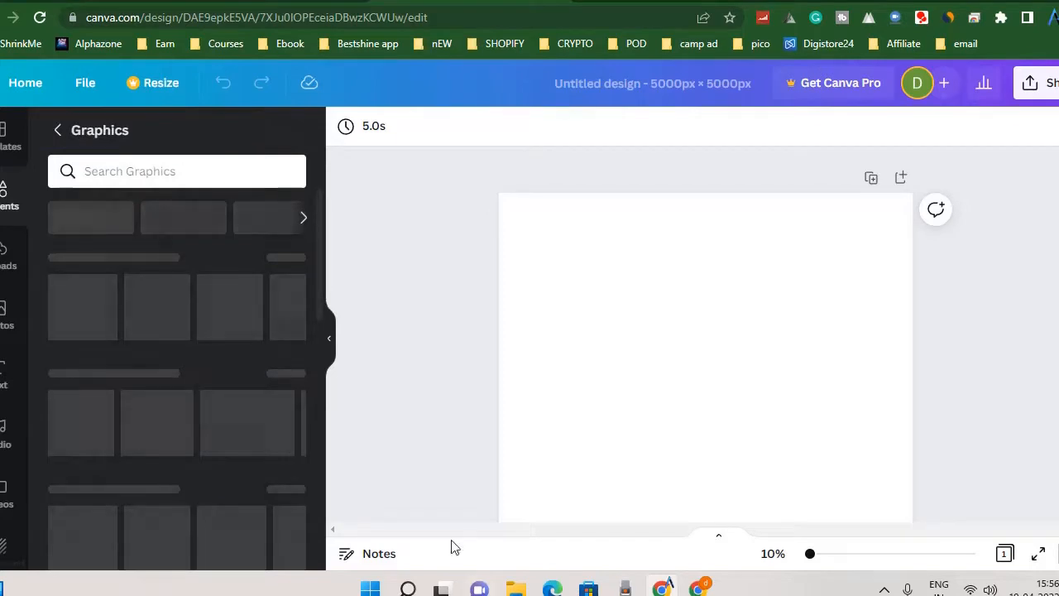
{"action": "scroll", "coordinate": [198, 377], "scroll_direction": "down", "scroll_amount": 2}
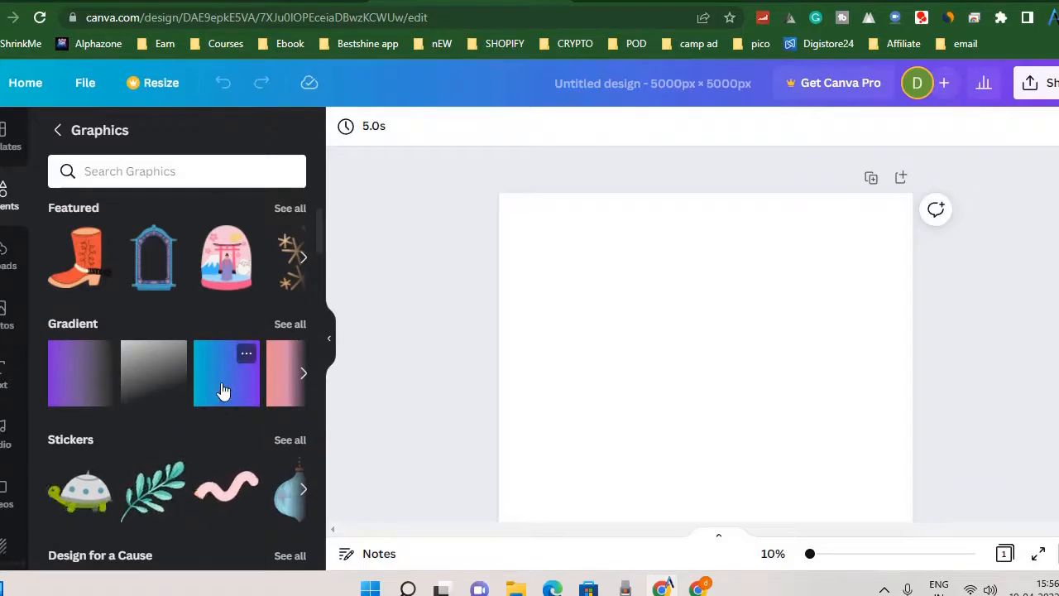
{"action": "scroll", "coordinate": [222, 391], "scroll_direction": "down", "scroll_amount": 3}
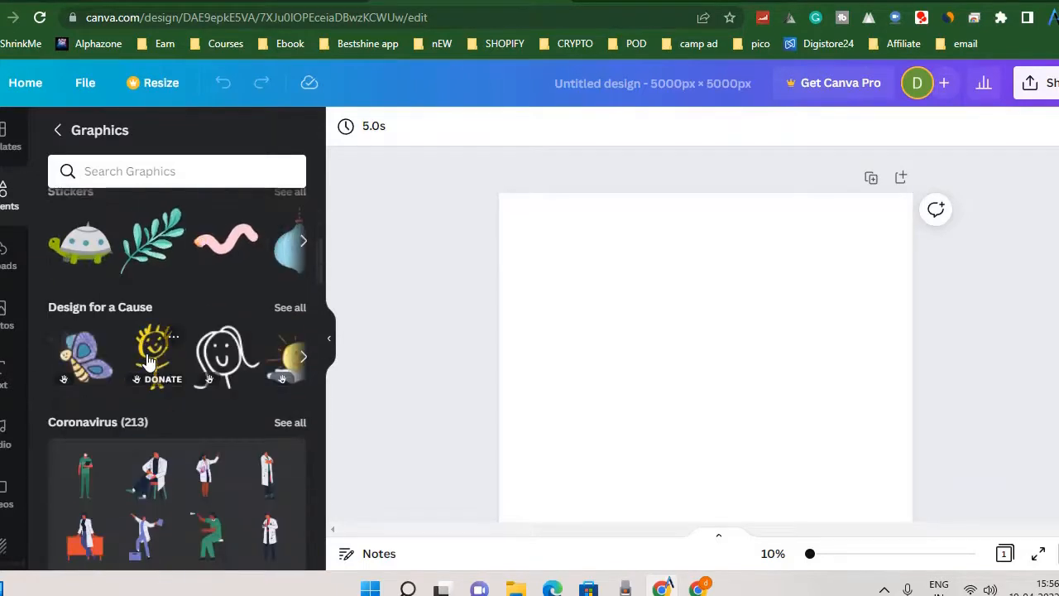
{"action": "scroll", "coordinate": [148, 360], "scroll_direction": "down", "scroll_amount": 6}
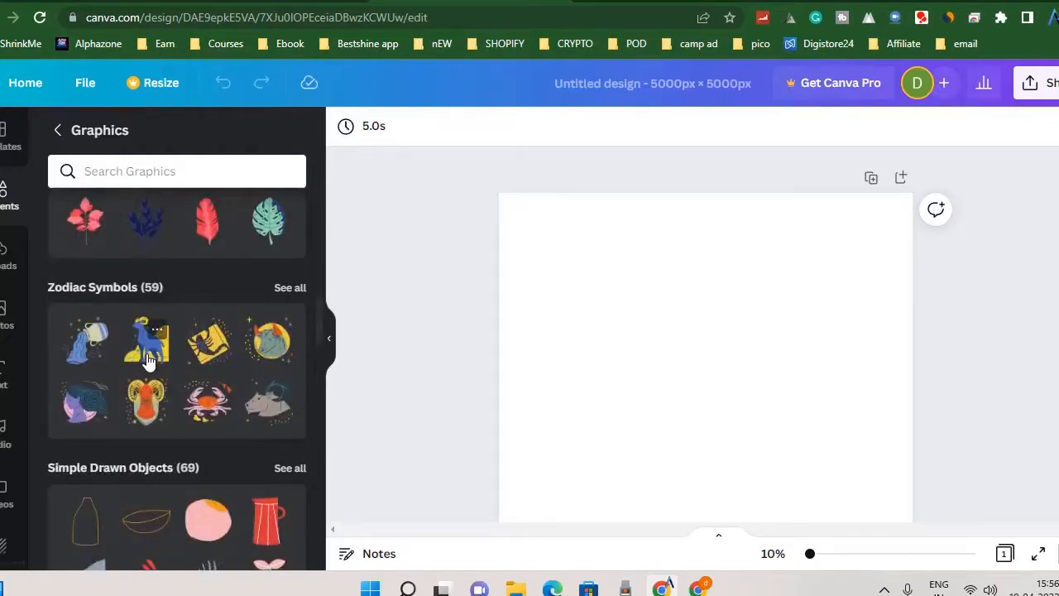
{"action": "scroll", "coordinate": [148, 360], "scroll_direction": "up", "scroll_amount": 10}
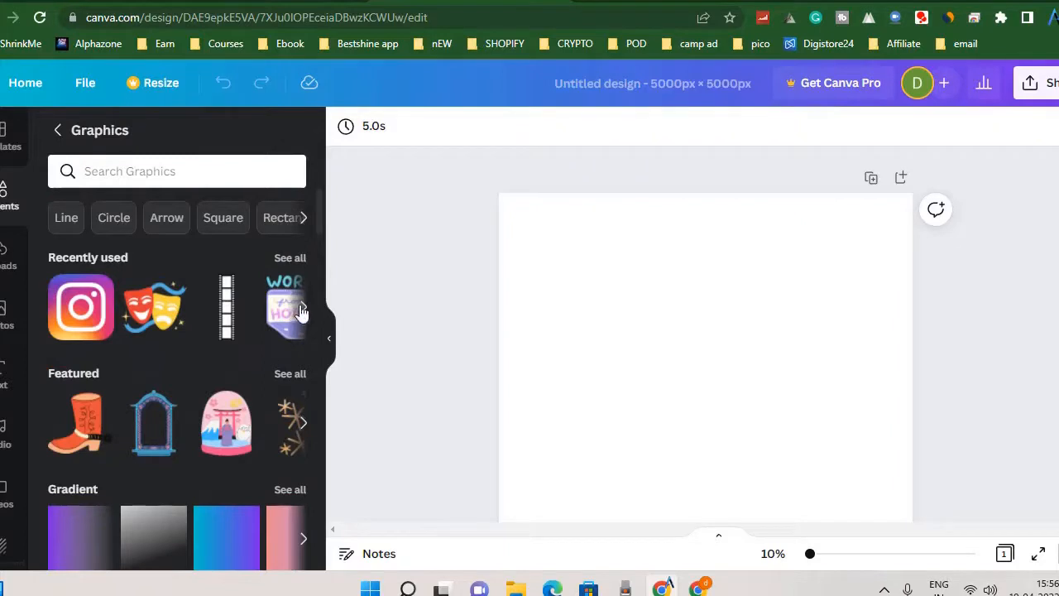
Page through the Recently used and Featured graphics, and examine the themed sets such as Simple Drawn Objects.
{"action": "left_click", "coordinate": [303, 310]}
{"action": "left_click", "coordinate": [303, 423]}
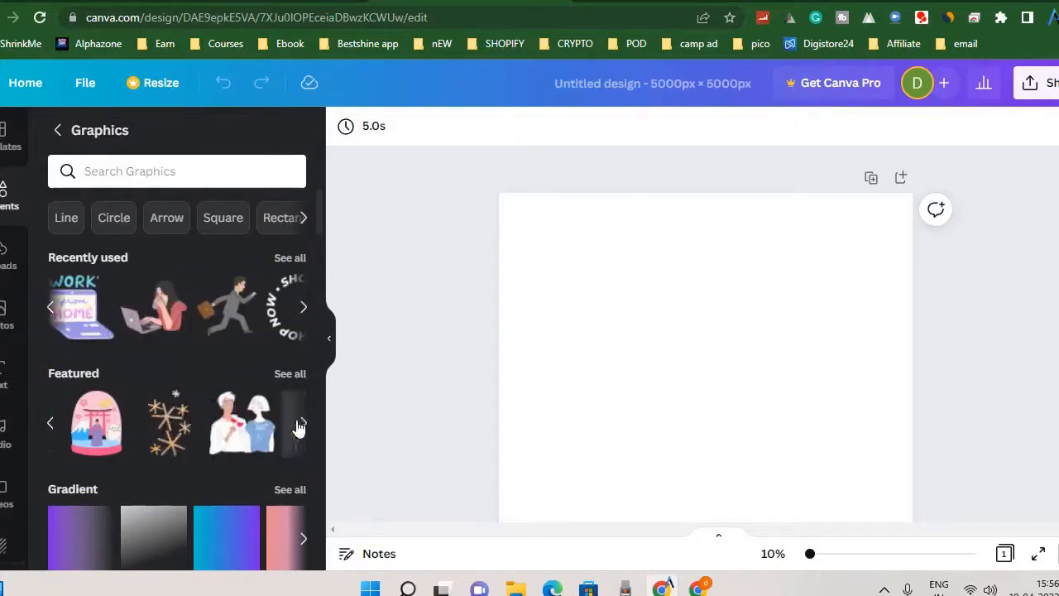
{"action": "left_click", "coordinate": [302, 424]}
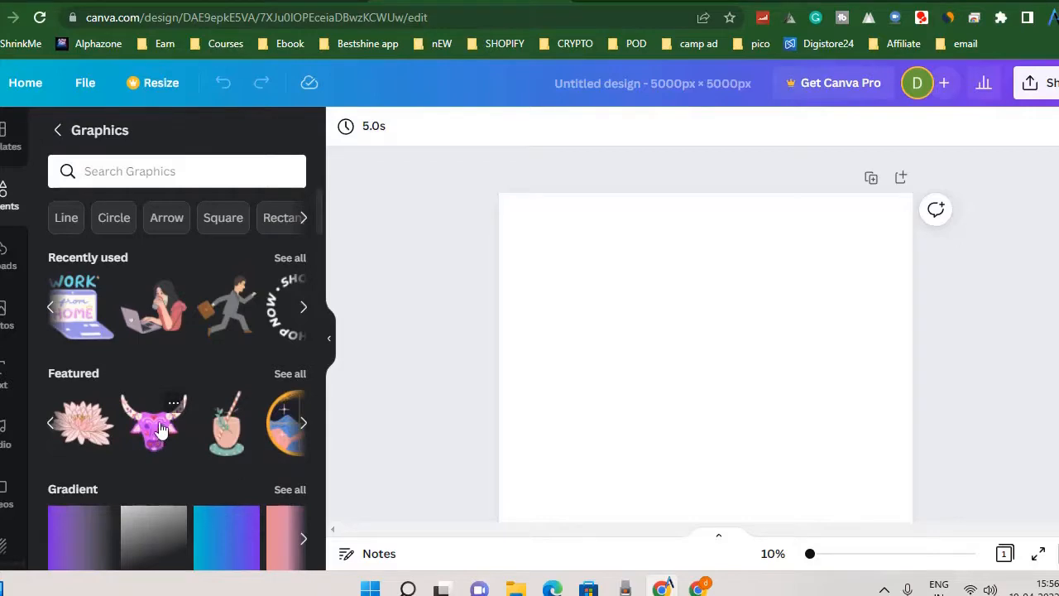
{"action": "left_click", "coordinate": [296, 425]}
{"action": "scroll", "coordinate": [284, 447], "scroll_direction": "down", "scroll_amount": 10}
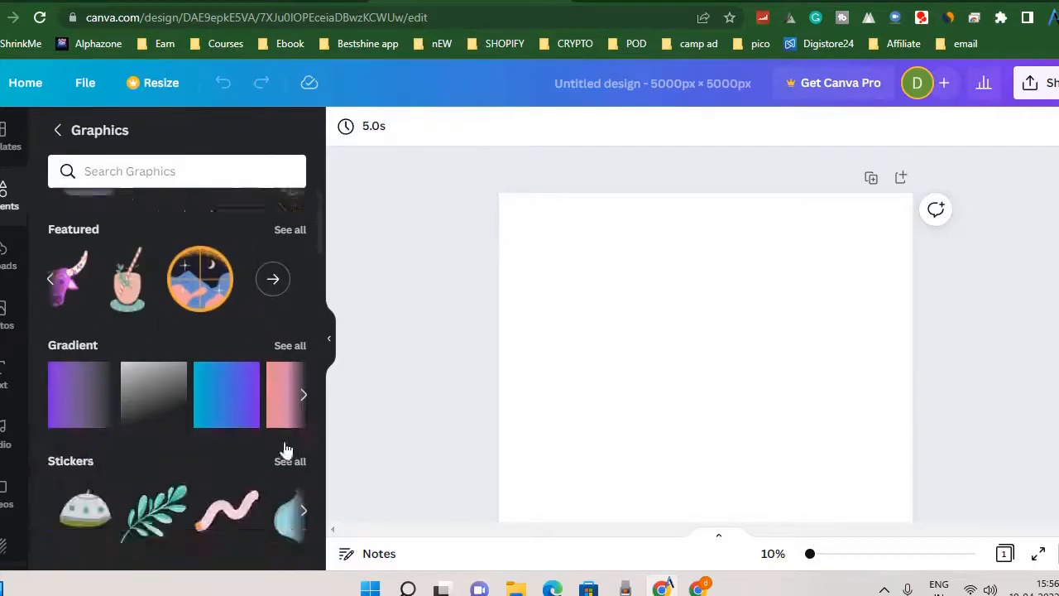
{"action": "scroll", "coordinate": [157, 406], "scroll_direction": "down", "scroll_amount": 5}
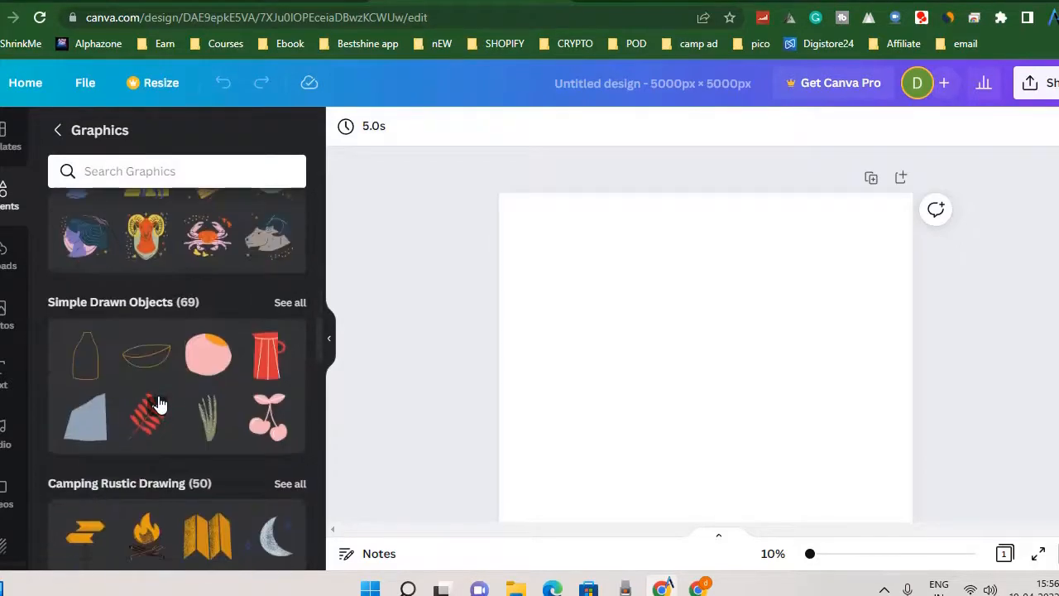
{"action": "scroll", "coordinate": [159, 404], "scroll_direction": "down", "scroll_amount": 4}
{"action": "scroll", "coordinate": [160, 404], "scroll_direction": "up", "scroll_amount": 7}
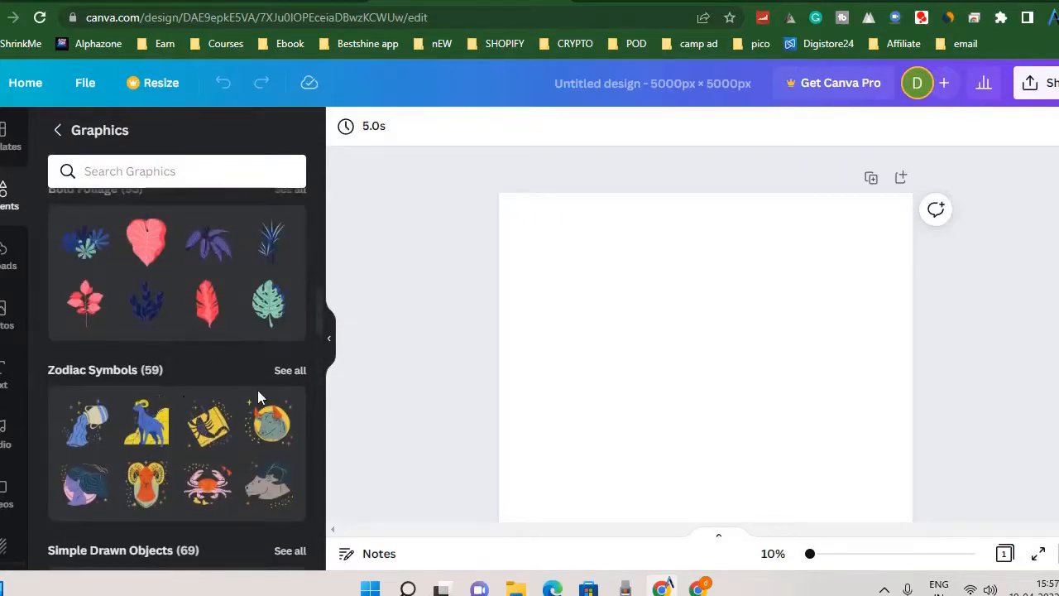
Add the golden lion head from the full Zodiac Symbols set to the page and move it slightly upward.
{"action": "left_click", "coordinate": [290, 371]}
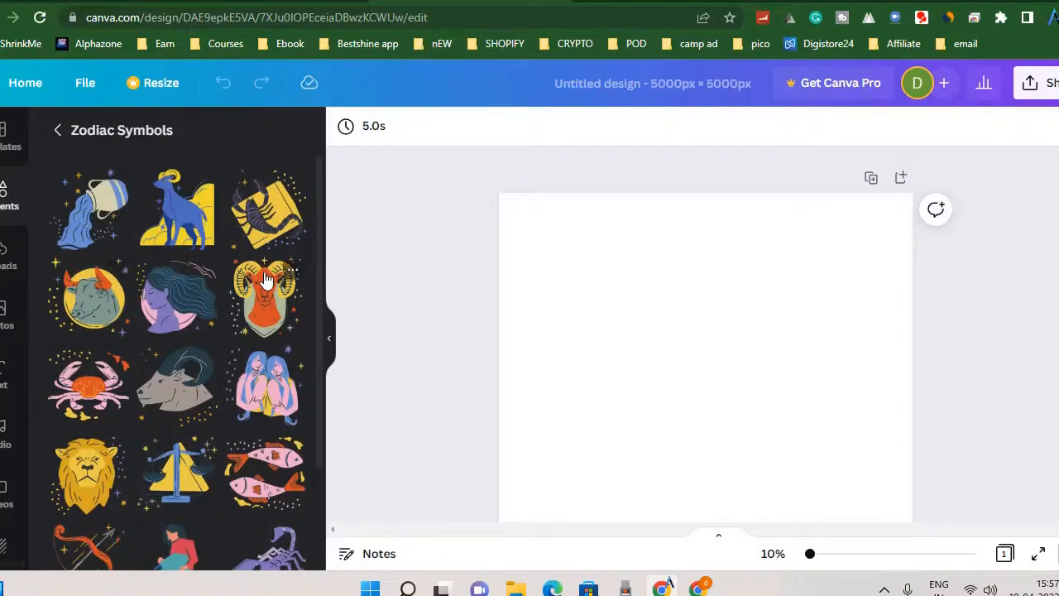
{"action": "scroll", "coordinate": [213, 491], "scroll_direction": "down", "scroll_amount": 2}
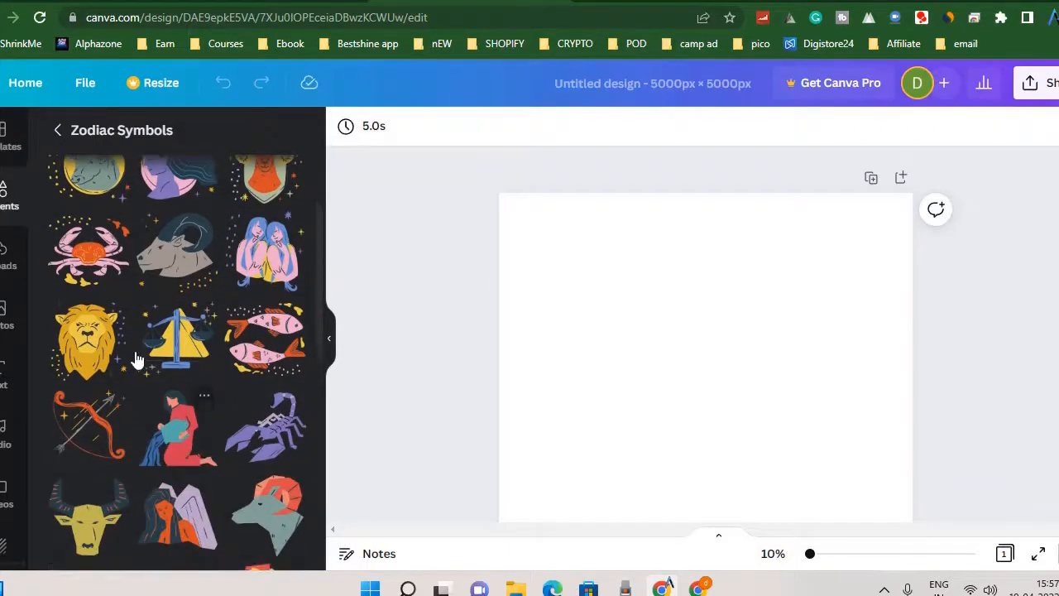
{"action": "left_click", "coordinate": [83, 345]}
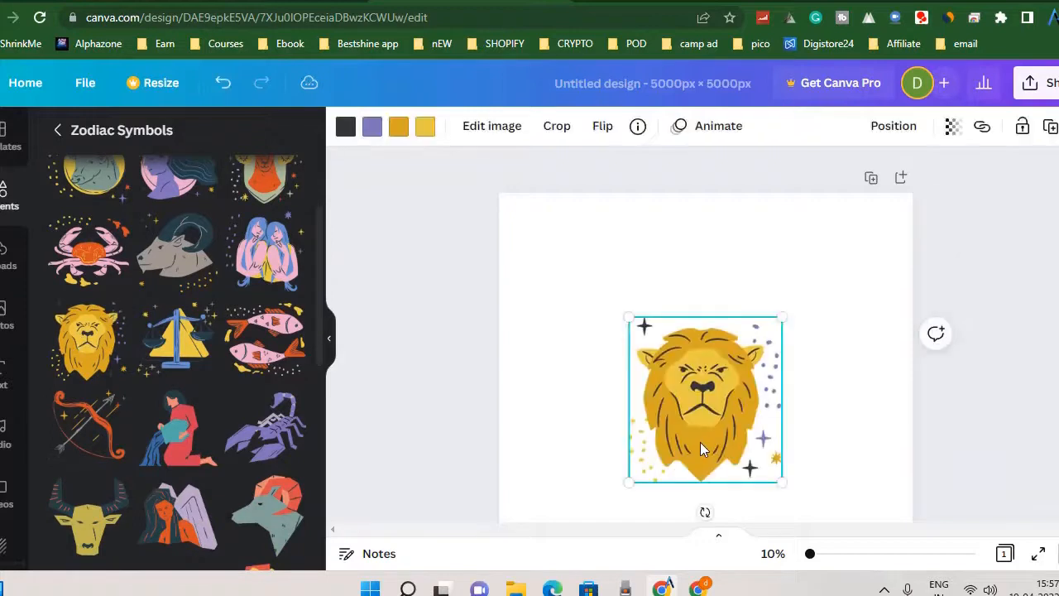
{"action": "left_click_drag", "start_coordinate": [708, 409], "coordinate": [725, 355]}
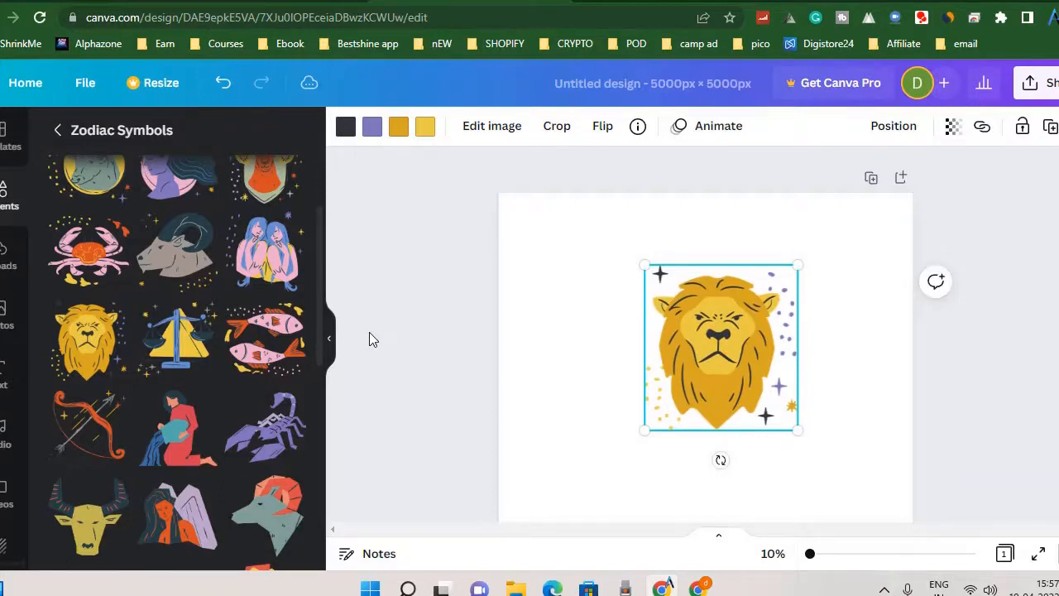
{"action": "left_click", "coordinate": [469, 283]}
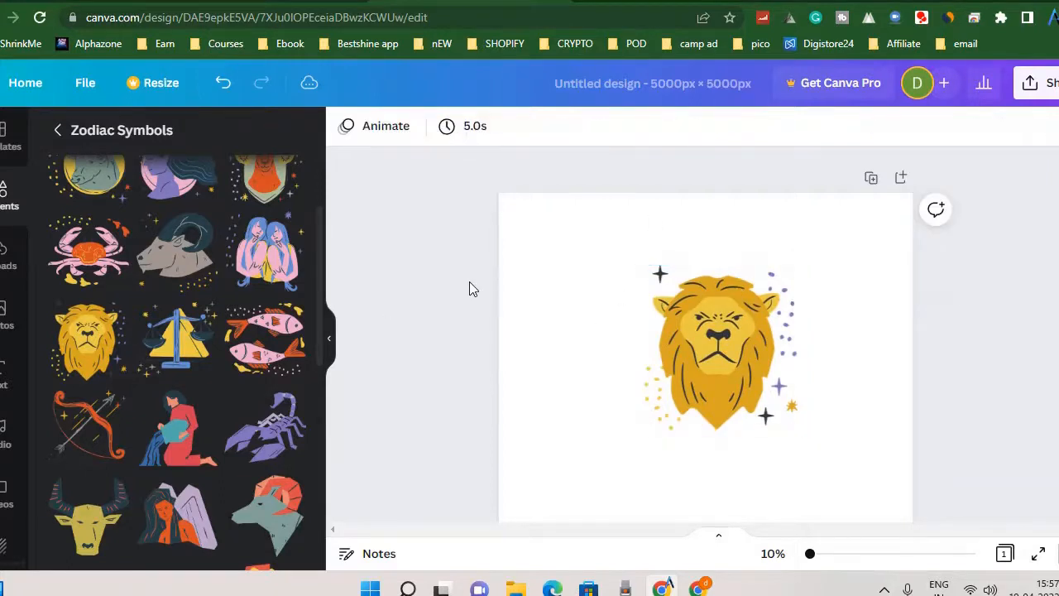
Reposition the lion graphic so it is centred horizontally, slightly above the middle of the page.
{"action": "left_click_drag", "start_coordinate": [743, 364], "coordinate": [673, 372]}
{"action": "left_click", "coordinate": [1019, 355]}
{"action": "scroll", "coordinate": [1019, 348], "scroll_direction": "down", "scroll_amount": 3}
{"action": "scroll", "coordinate": [1019, 348], "scroll_direction": "up", "scroll_amount": 3}
{"action": "left_click", "coordinate": [673, 360]}
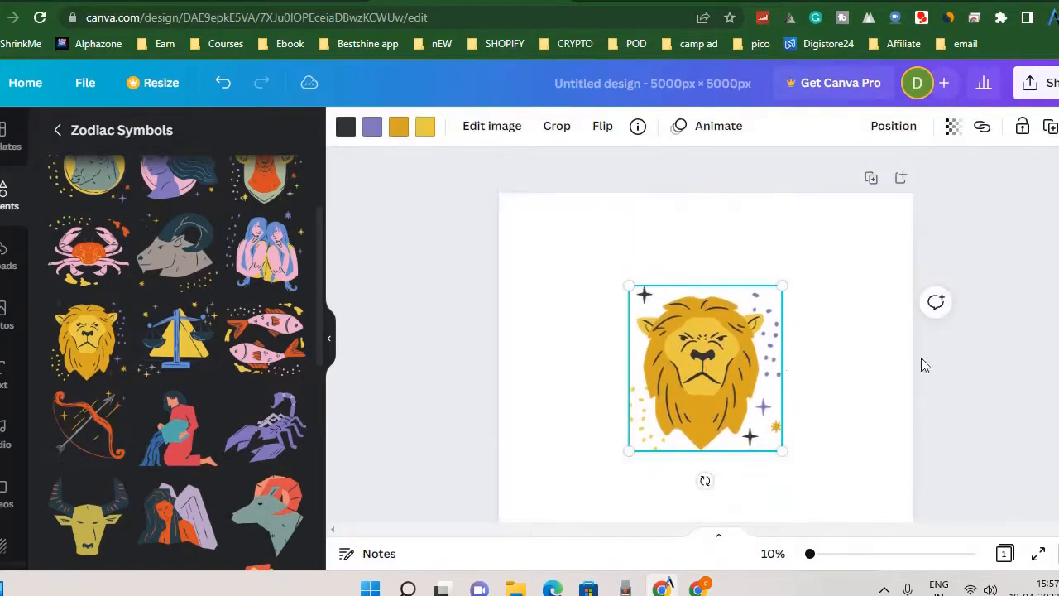
Deselect the lion, return from Zodiac Symbols to the Graphics collection, and look over its Magic recommendations, Featured, Gradient and Stickers rows.
{"action": "left_click", "coordinate": [1017, 339]}
{"action": "scroll", "coordinate": [998, 338], "scroll_direction": "down", "scroll_amount": 2}
{"action": "scroll", "coordinate": [265, 308], "scroll_direction": "down", "scroll_amount": 5}
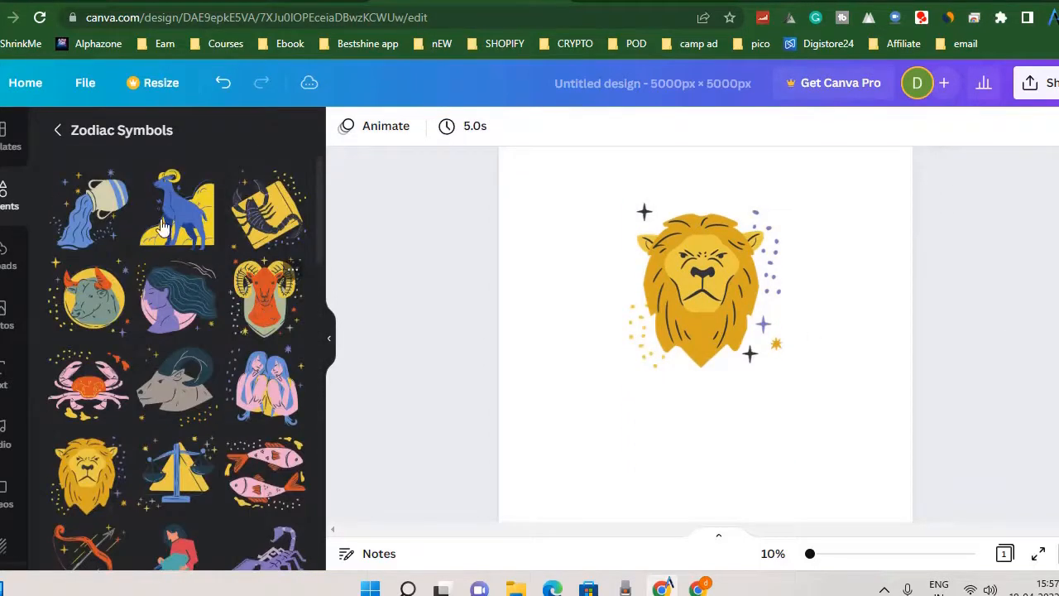
{"action": "left_click", "coordinate": [57, 132]}
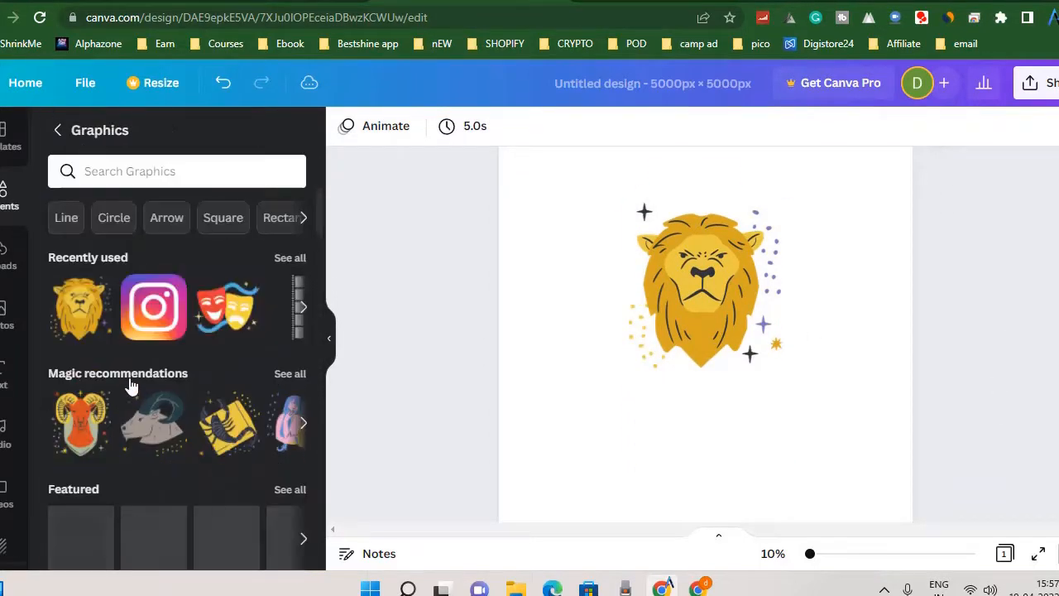
{"action": "scroll", "coordinate": [165, 380], "scroll_direction": "down", "scroll_amount": 1}
{"action": "scroll", "coordinate": [133, 419], "scroll_direction": "down", "scroll_amount": 6}
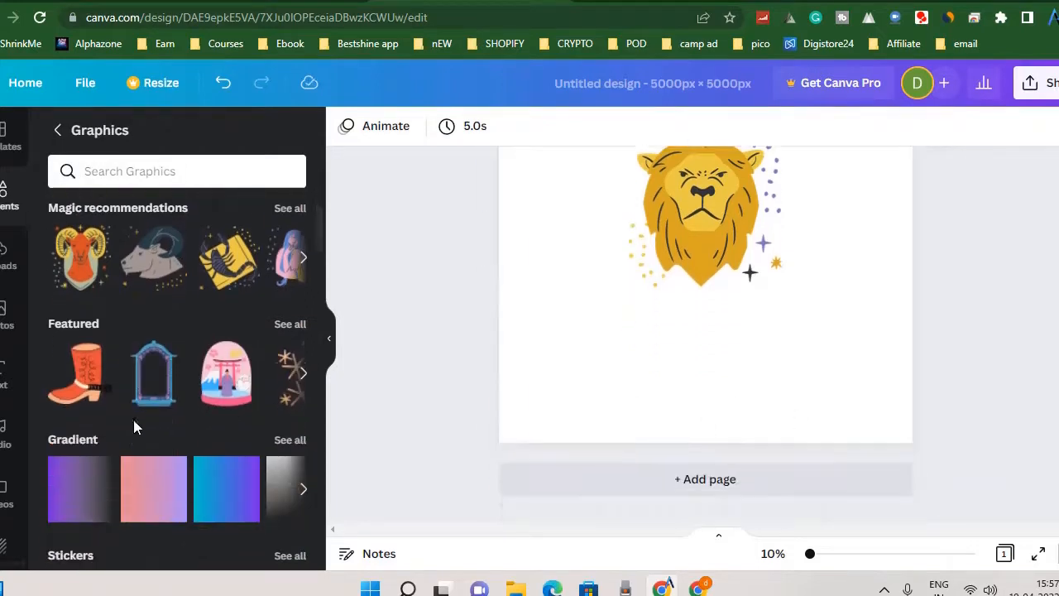
{"action": "scroll", "coordinate": [140, 392], "scroll_direction": "up", "scroll_amount": 3}
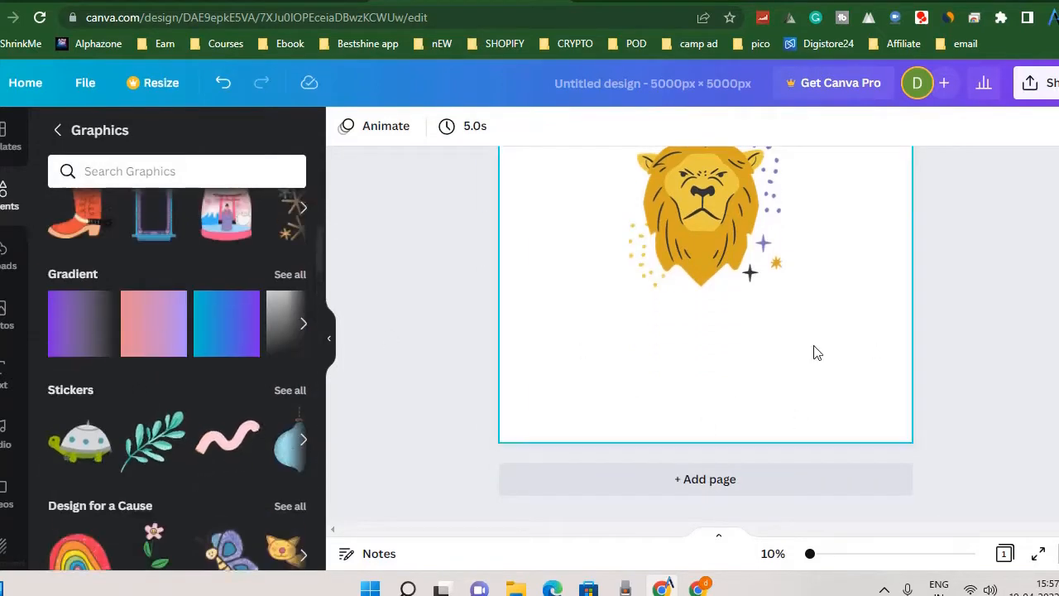
{"action": "scroll", "coordinate": [813, 353], "scroll_direction": "up", "scroll_amount": 2}
{"action": "left_click", "coordinate": [841, 276]}
{"action": "left_click", "coordinate": [921, 311]}
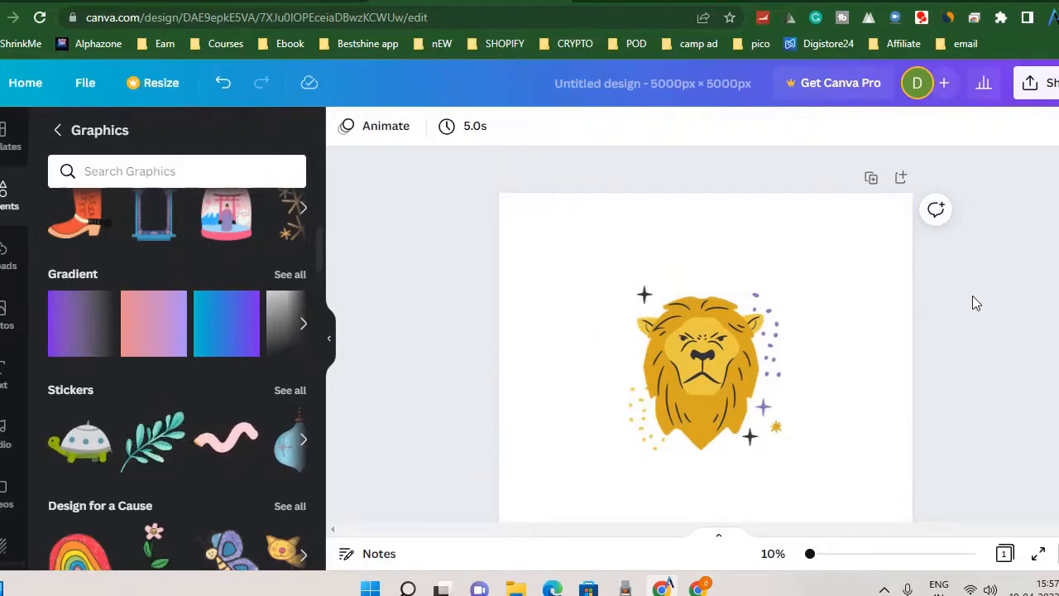
{"action": "scroll", "coordinate": [972, 303], "scroll_direction": "down", "scroll_amount": 2}
{"action": "scroll", "coordinate": [970, 303], "scroll_direction": "up", "scroll_amount": 1}
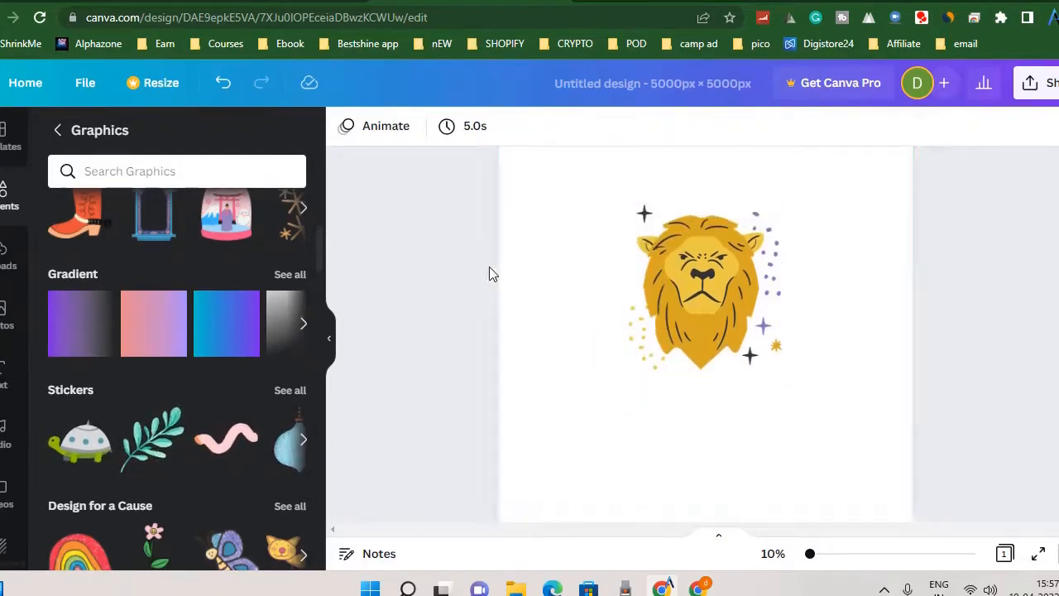
{"action": "left_click", "coordinate": [895, 288]}
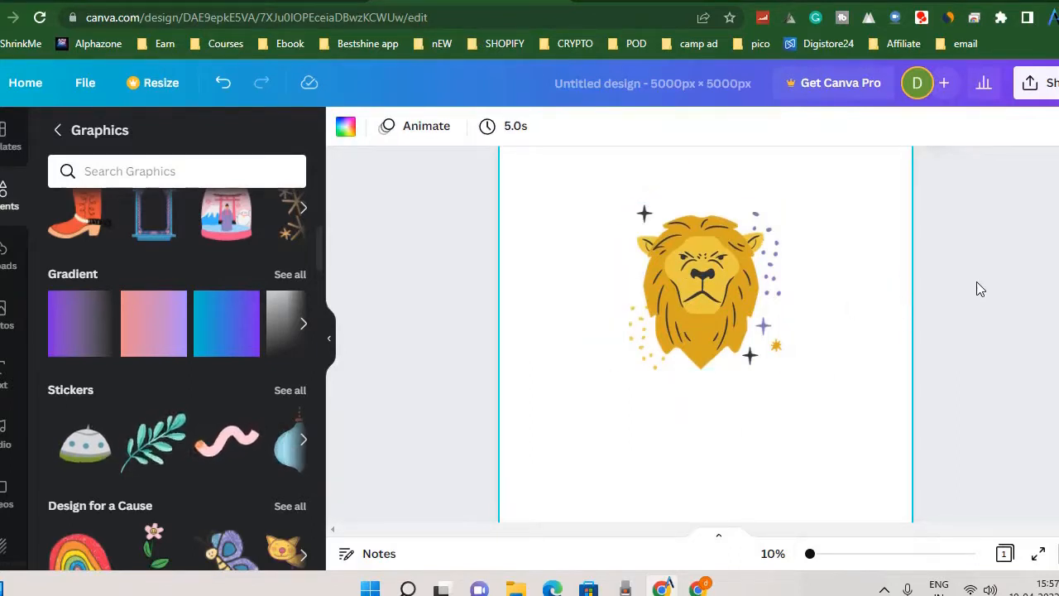
{"action": "left_click", "coordinate": [978, 281]}
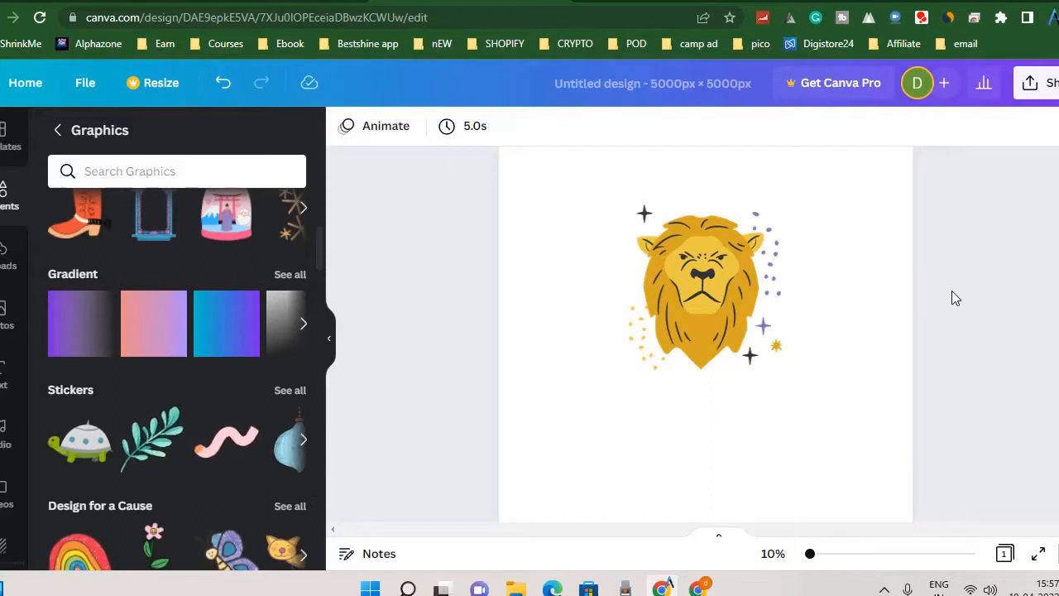
{"action": "scroll", "coordinate": [951, 291], "scroll_direction": "down", "scroll_amount": 1}
{"action": "scroll", "coordinate": [584, 246], "scroll_direction": "up", "scroll_amount": 2}
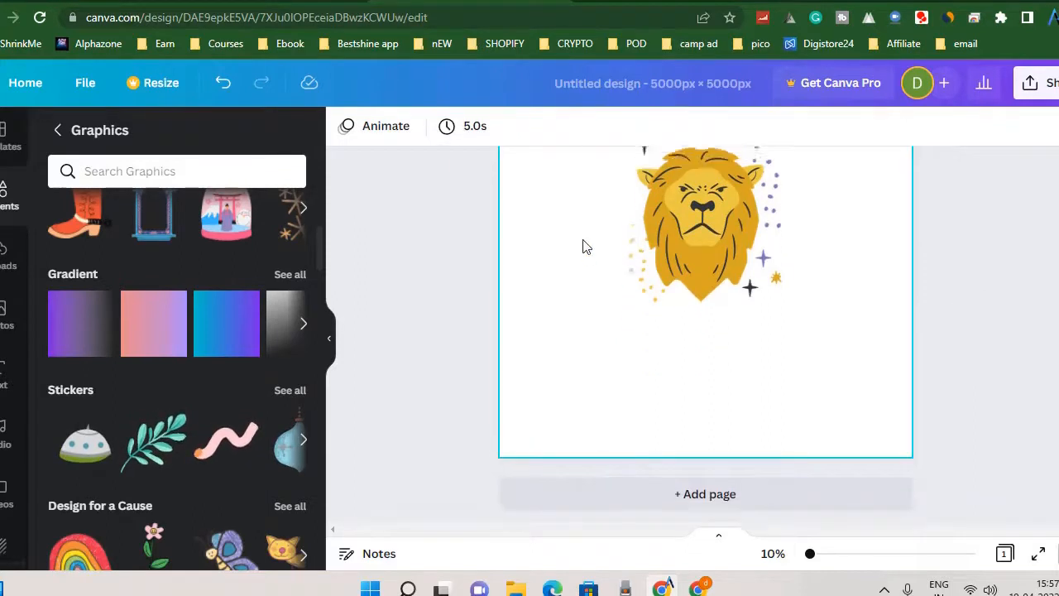
Search Google for "free png images" in a new browser tab and look over the sites offering them.
{"action": "key", "text": "ctrl+t"}
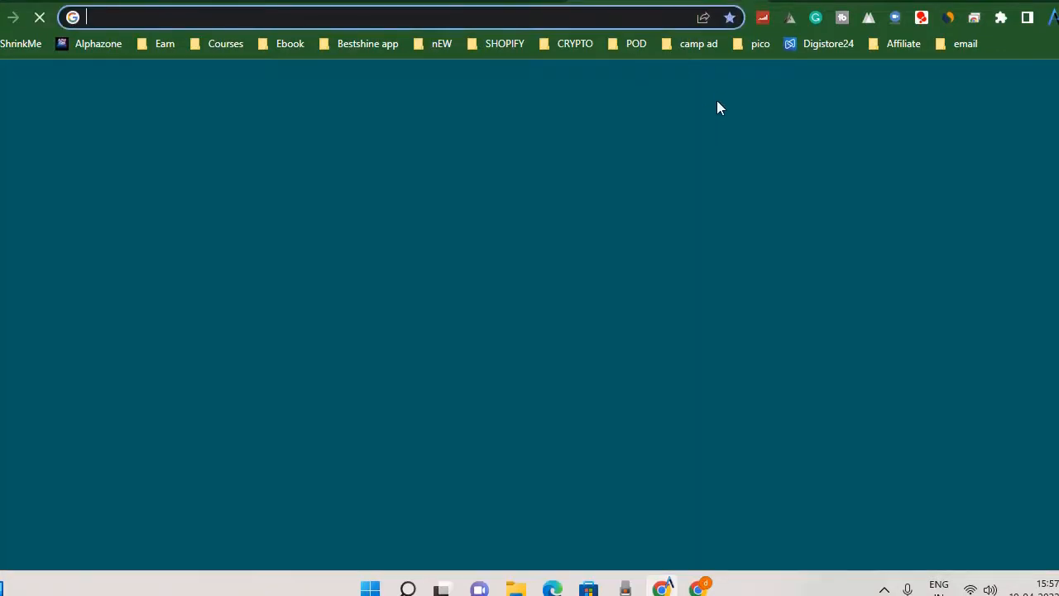
{"action": "type", "text": "free png"}
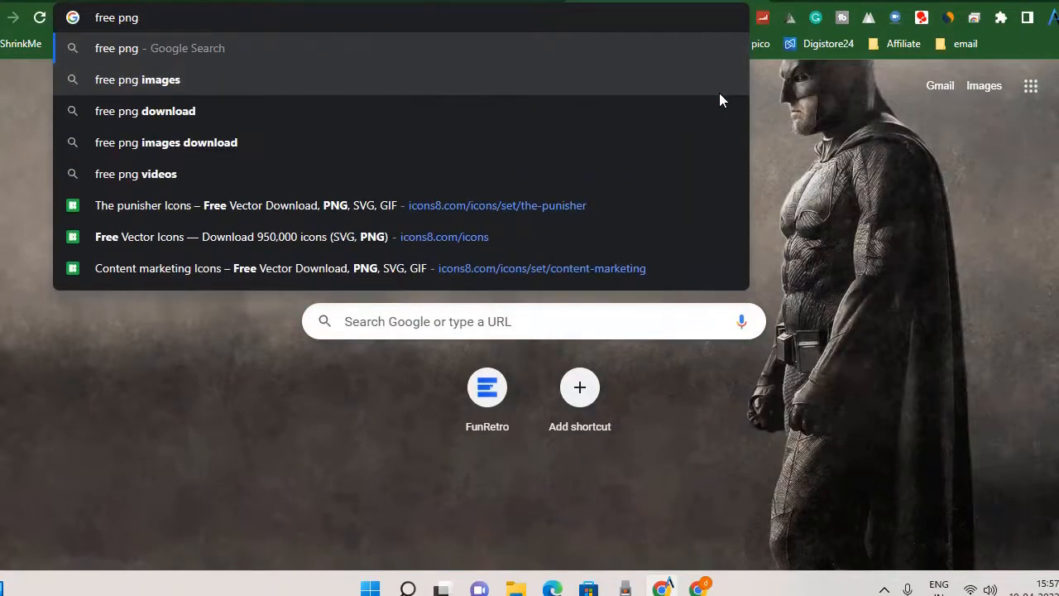
{"action": "left_click", "coordinate": [262, 82]}
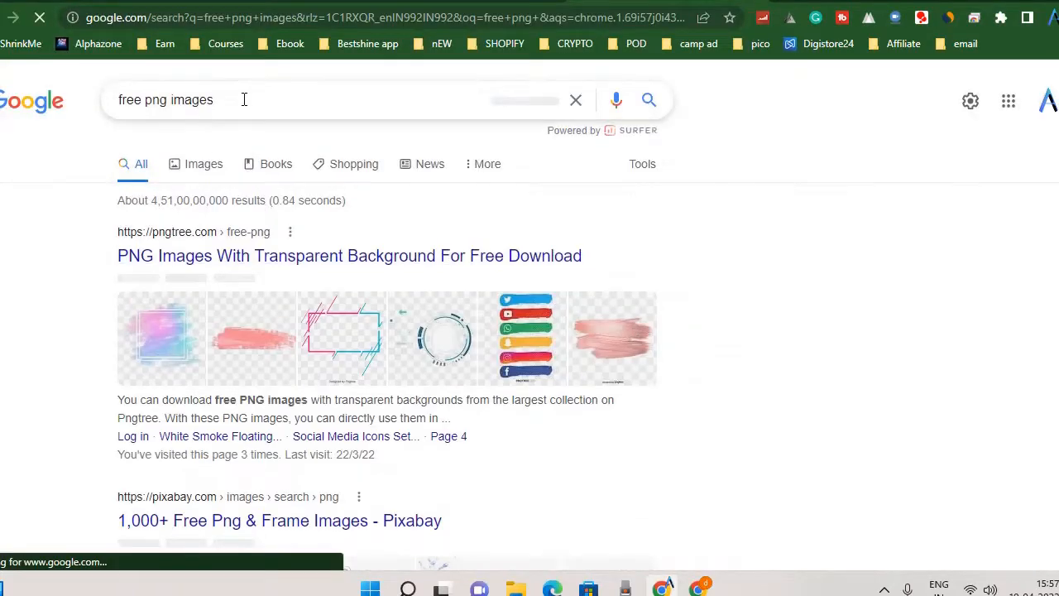
{"action": "left_click", "coordinate": [244, 99]}
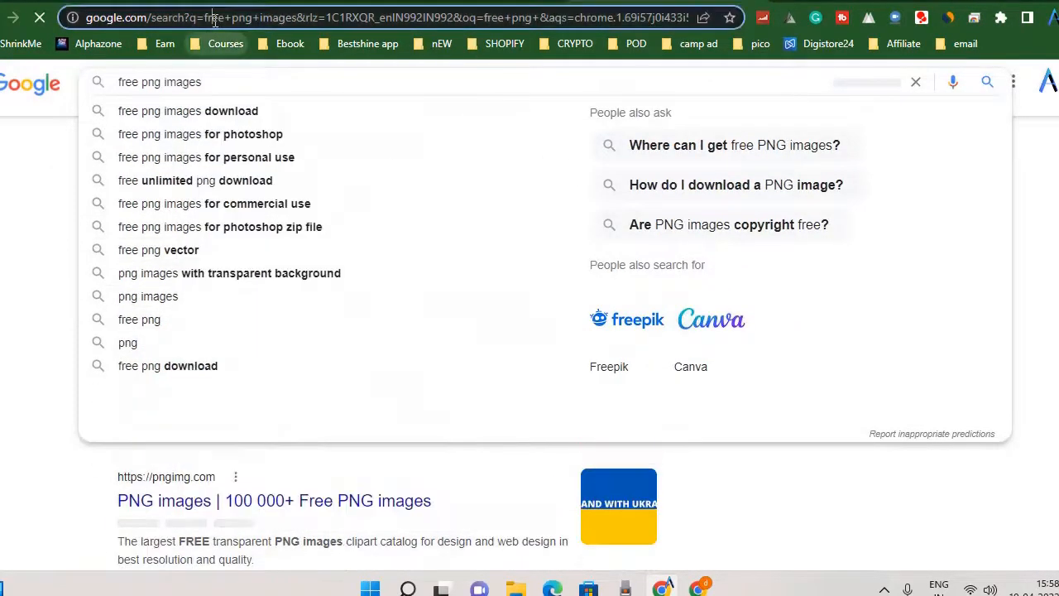
{"action": "left_click", "coordinate": [214, 20]}
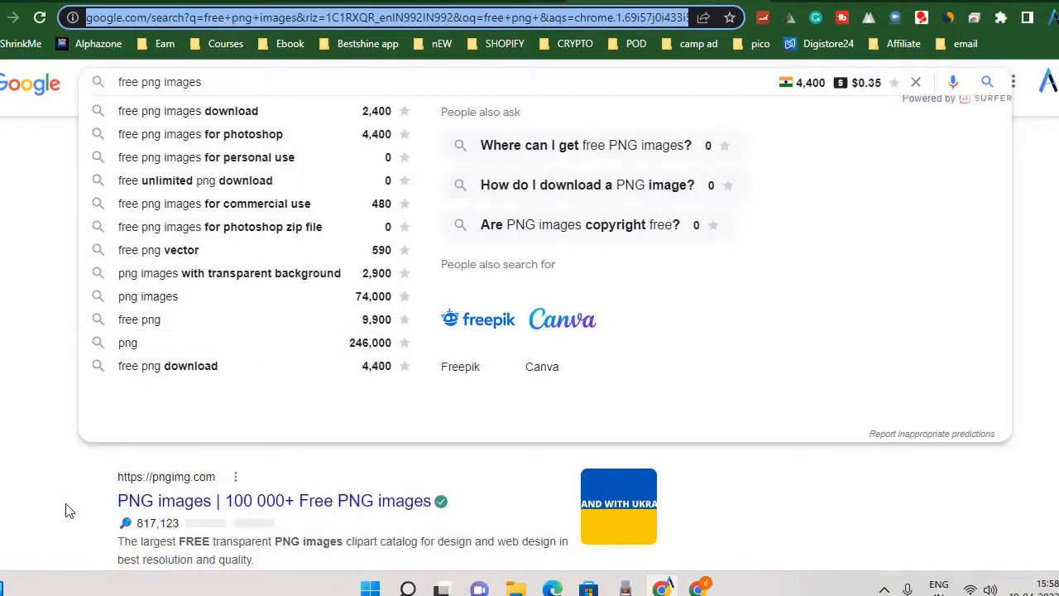
{"action": "left_click", "coordinate": [69, 510]}
{"action": "scroll", "coordinate": [430, 428], "scroll_direction": "down", "scroll_amount": 3}
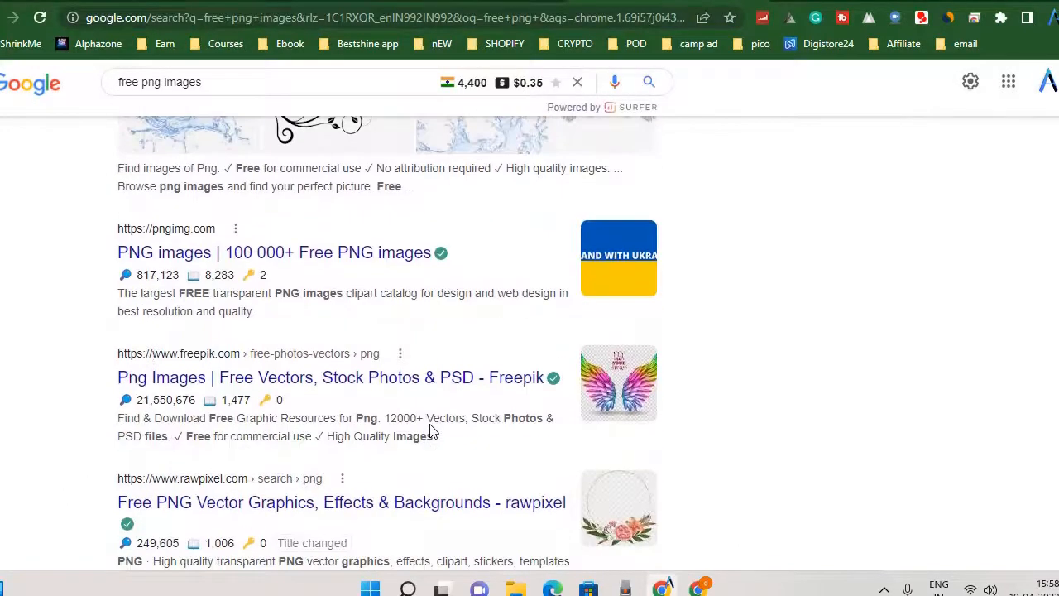
{"action": "scroll", "coordinate": [431, 429], "scroll_direction": "up", "scroll_amount": 5}
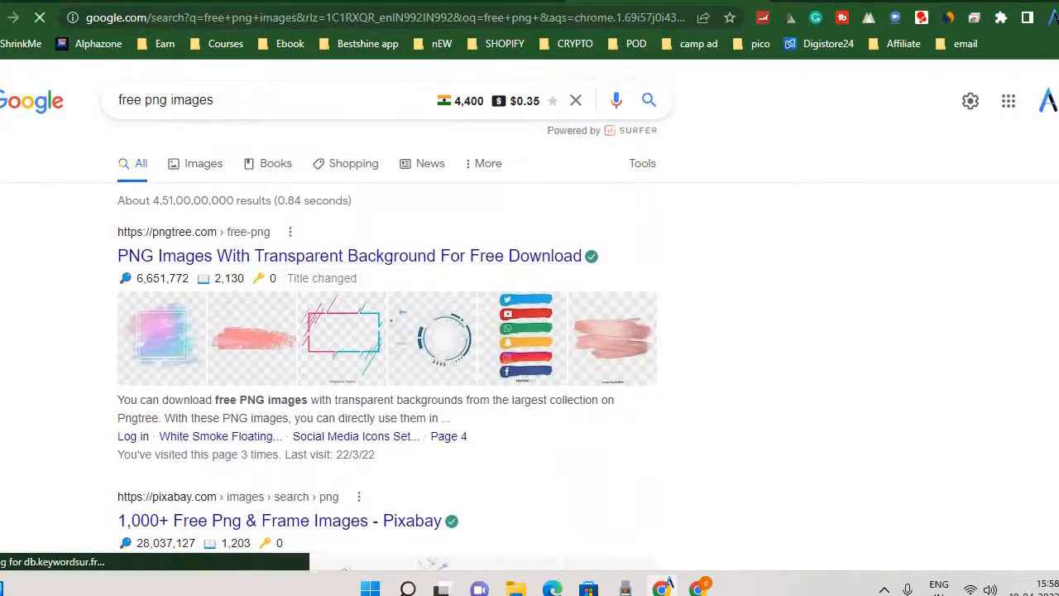
Open Pngtree's free PNG page from the search results, dismiss the Google account prompt, and browse the transparent images.
{"action": "left_click", "coordinate": [252, 258]}
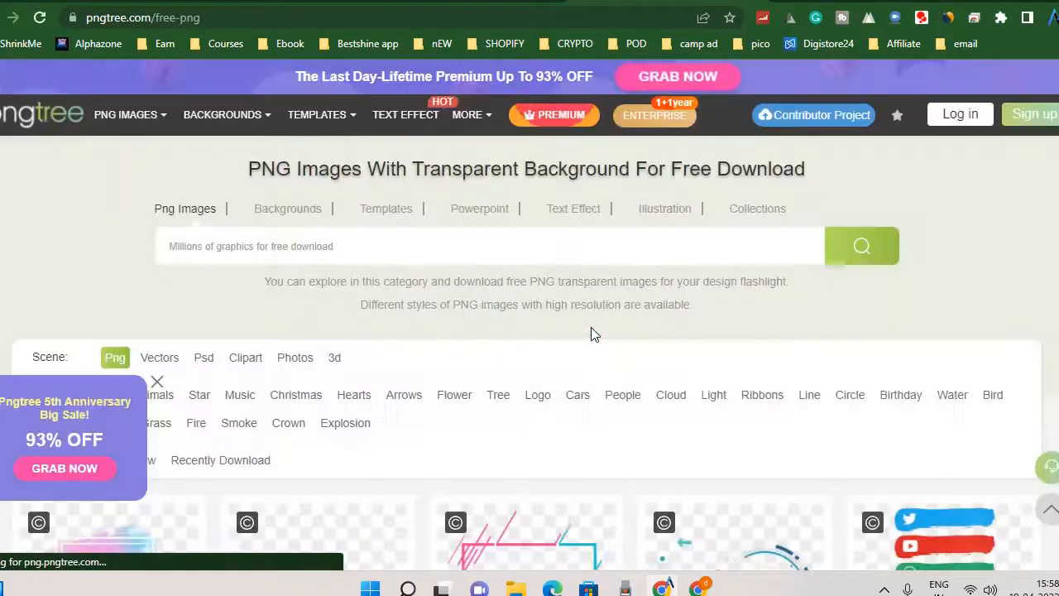
{"action": "scroll", "coordinate": [591, 333], "scroll_direction": "down", "scroll_amount": 5}
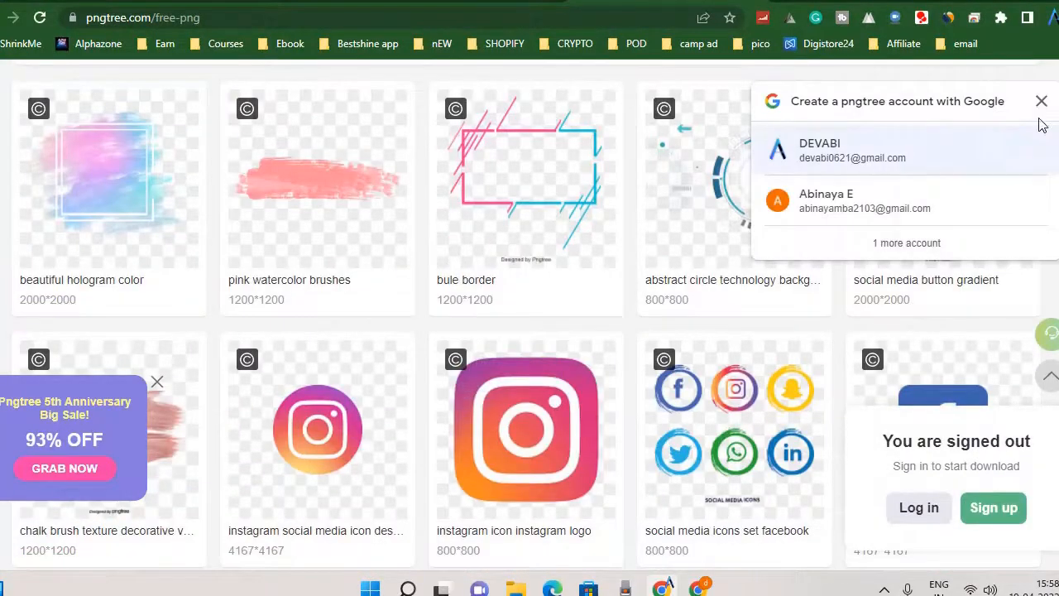
{"action": "left_click", "coordinate": [1040, 115]}
{"action": "scroll", "coordinate": [406, 322], "scroll_direction": "down", "scroll_amount": 5}
{"action": "scroll", "coordinate": [406, 322], "scroll_direction": "down", "scroll_amount": 3}
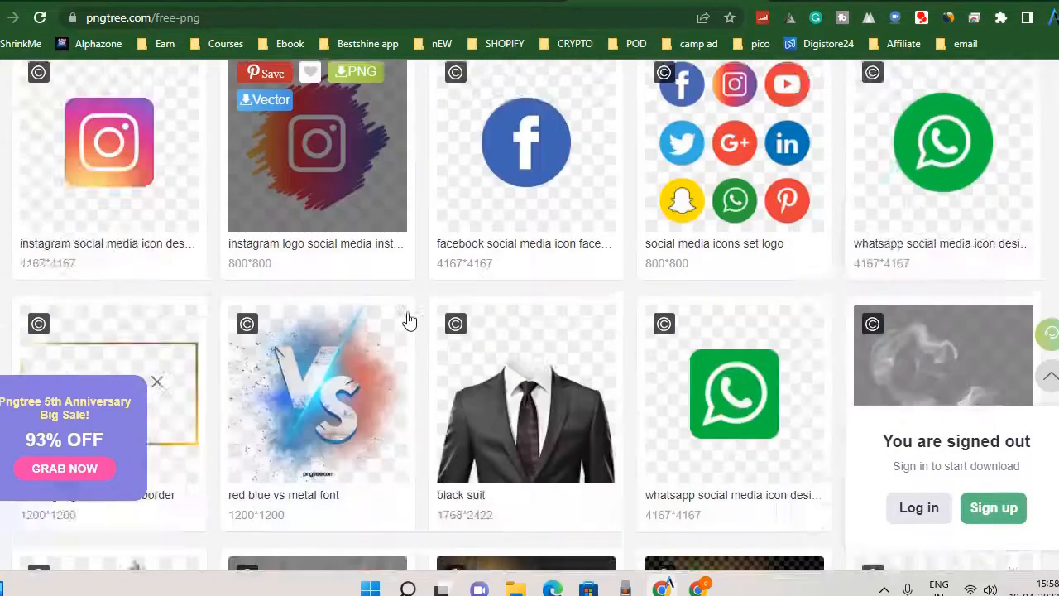
{"action": "scroll", "coordinate": [410, 321], "scroll_direction": "down", "scroll_amount": 2}
{"action": "scroll", "coordinate": [470, 369], "scroll_direction": "up", "scroll_amount": 5}
Switch back to the Canva lion design and download it as a PNG at 5000 × 5000 px.
{"action": "left_click", "coordinate": [447, 2]}
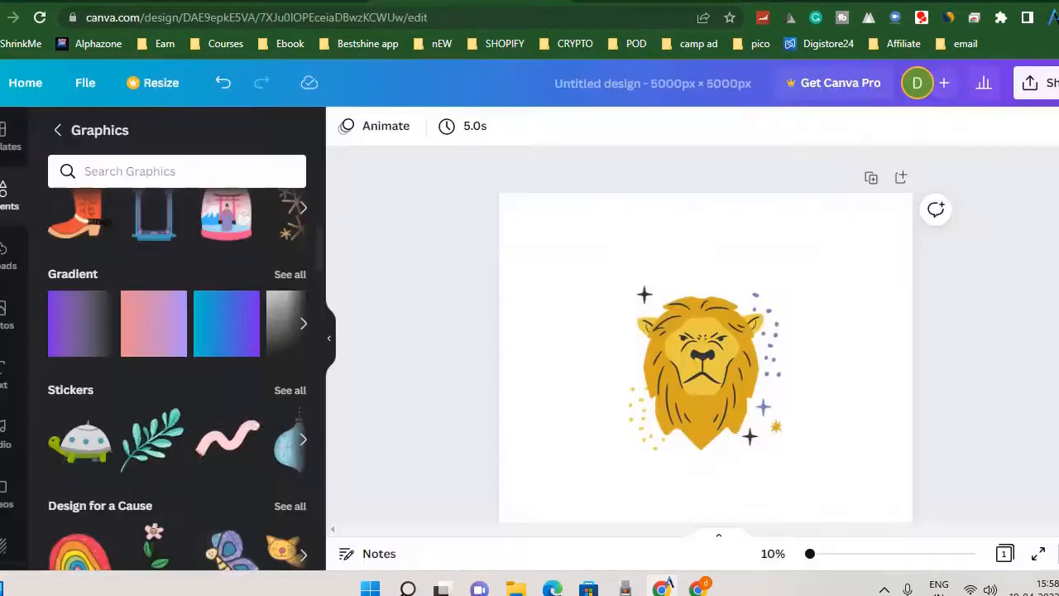
{"action": "left_click", "coordinate": [1041, 91]}
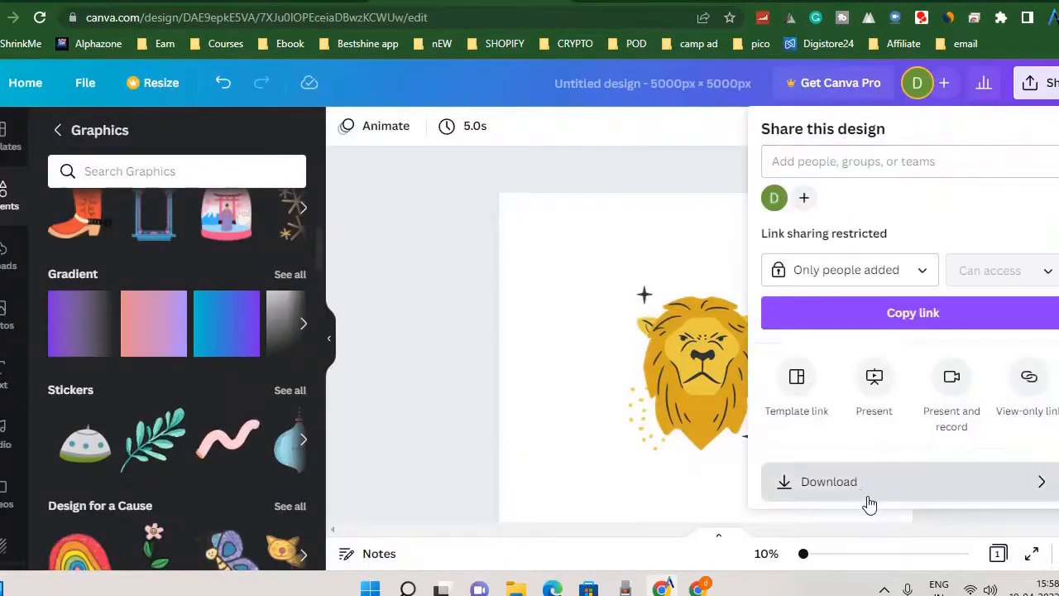
{"action": "left_click", "coordinate": [868, 499]}
{"action": "left_click", "coordinate": [586, 269]}
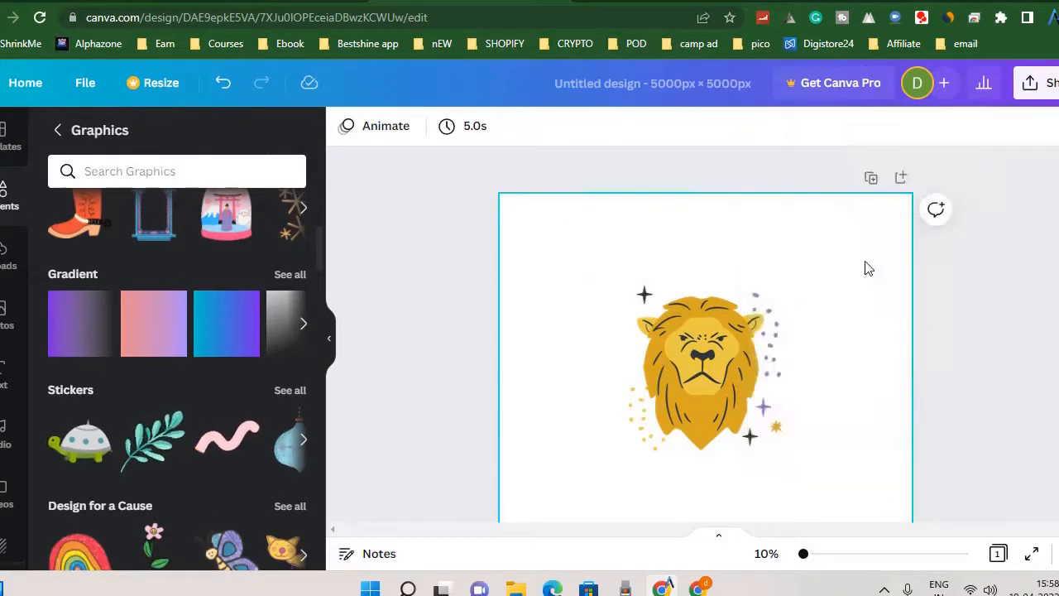
{"action": "scroll", "coordinate": [919, 303], "scroll_direction": "down", "scroll_amount": 3}
{"action": "left_click", "coordinate": [1044, 88]}
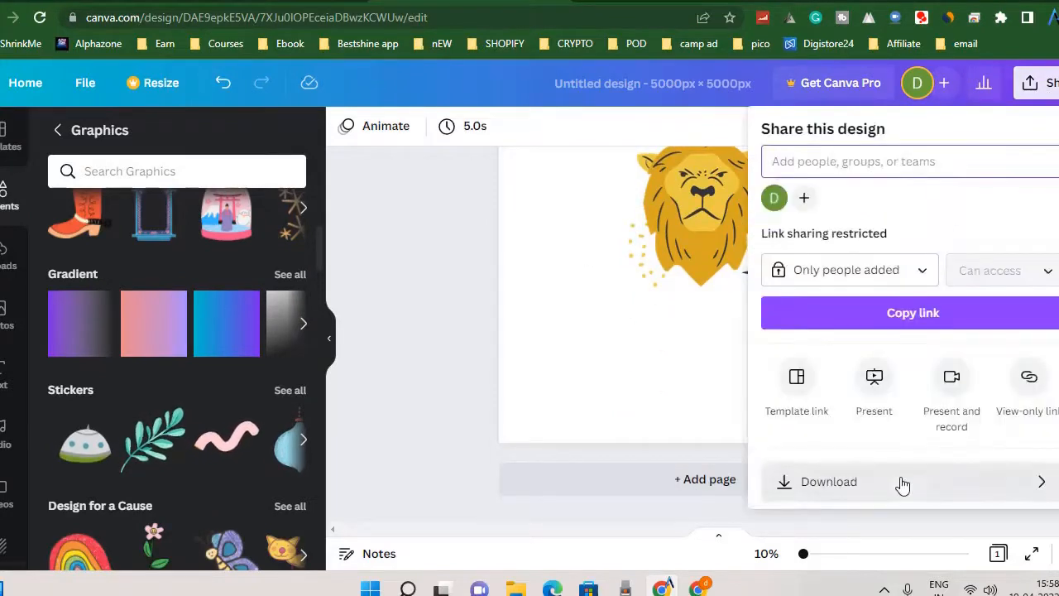
{"action": "left_click", "coordinate": [877, 494]}
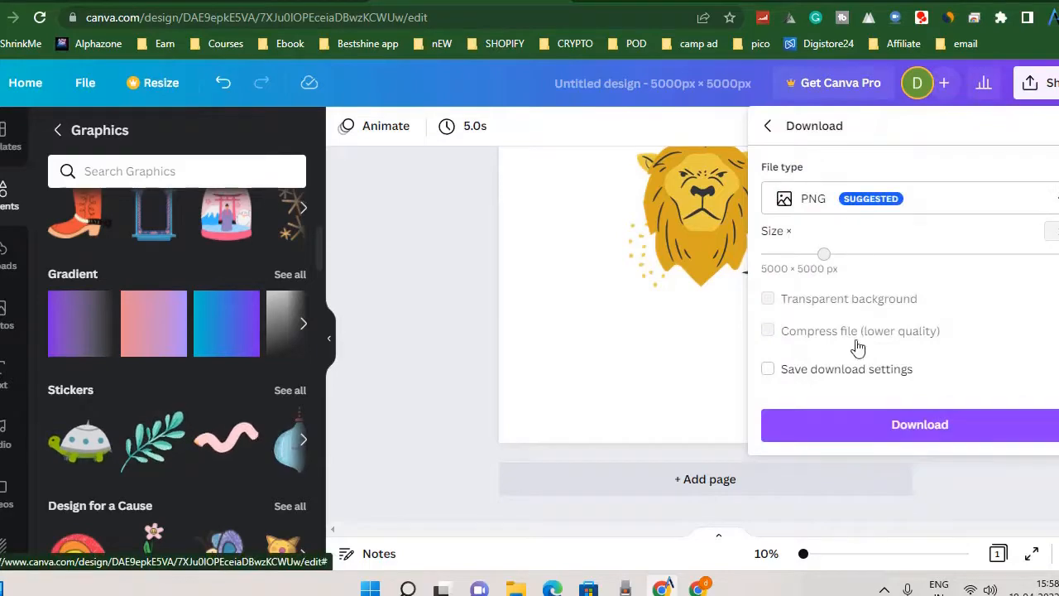
{"action": "left_click", "coordinate": [920, 434]}
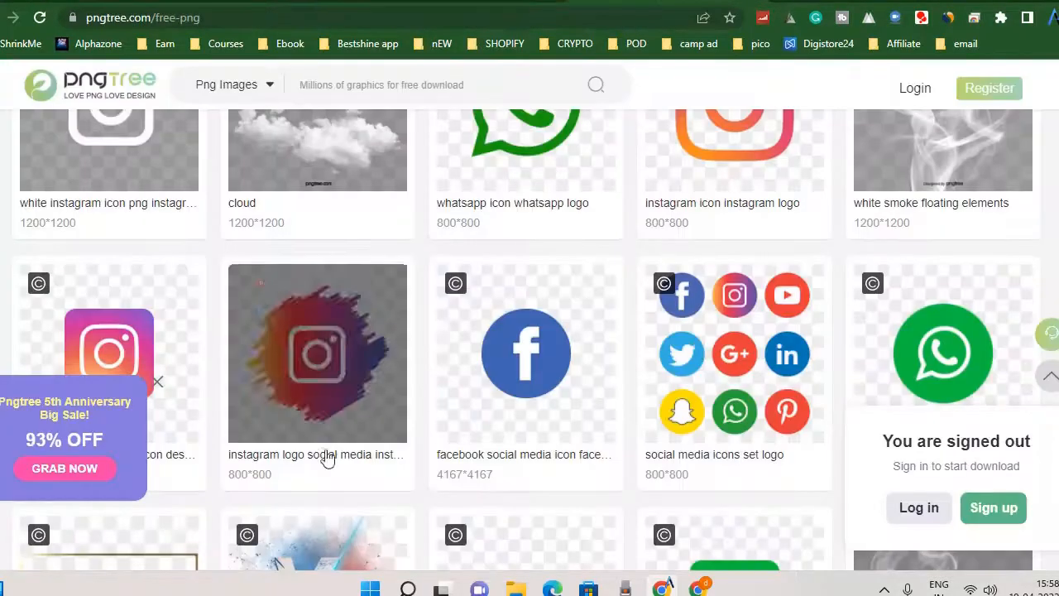
Browse further through Pngtree's free transparent images, and return to the beginning of the page.
{"action": "scroll", "coordinate": [622, 433], "scroll_direction": "down", "scroll_amount": 10}
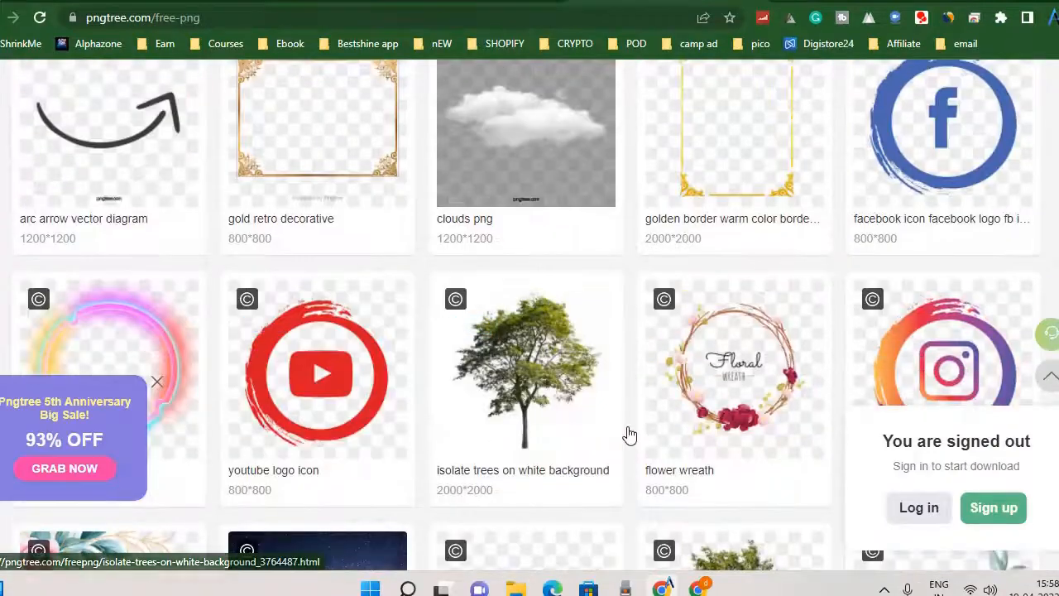
{"action": "scroll", "coordinate": [627, 433], "scroll_direction": "up", "scroll_amount": 8}
{"action": "scroll", "coordinate": [358, 168], "scroll_direction": "up", "scroll_amount": 5}
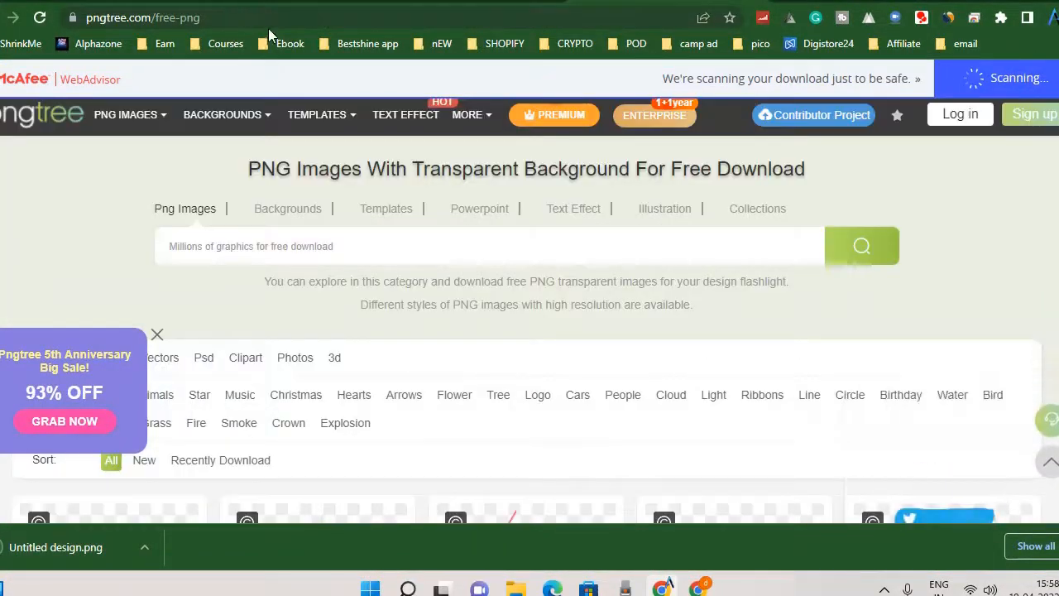
Open the Icons8 "The punisher" icon set in the Pngtree tab, look over its icons, and dismiss the New Ouch! promotion.
{"action": "left_click", "coordinate": [270, 18]}
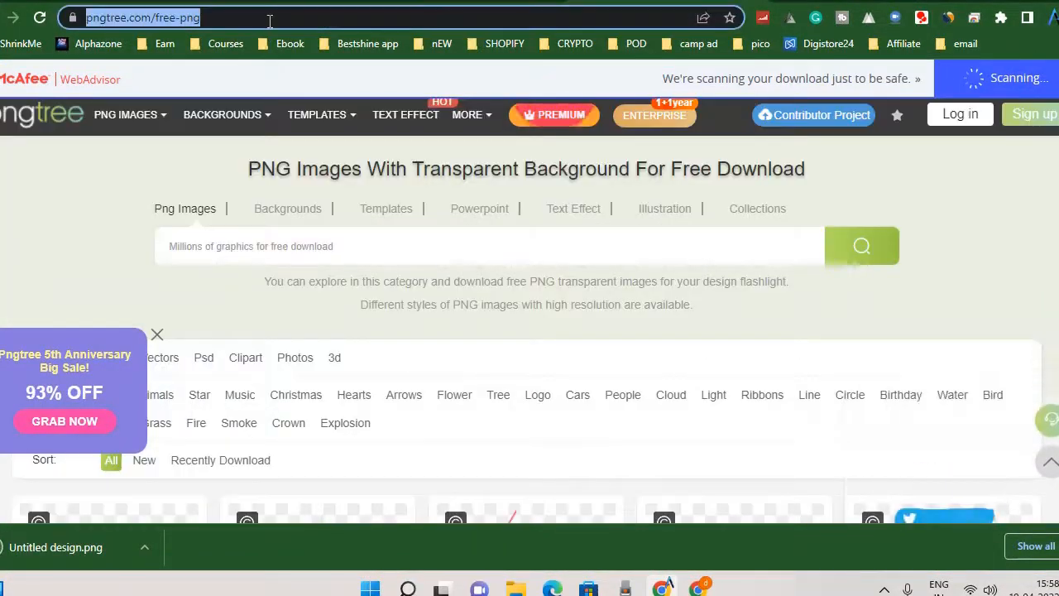
{"action": "type", "text": "png"}
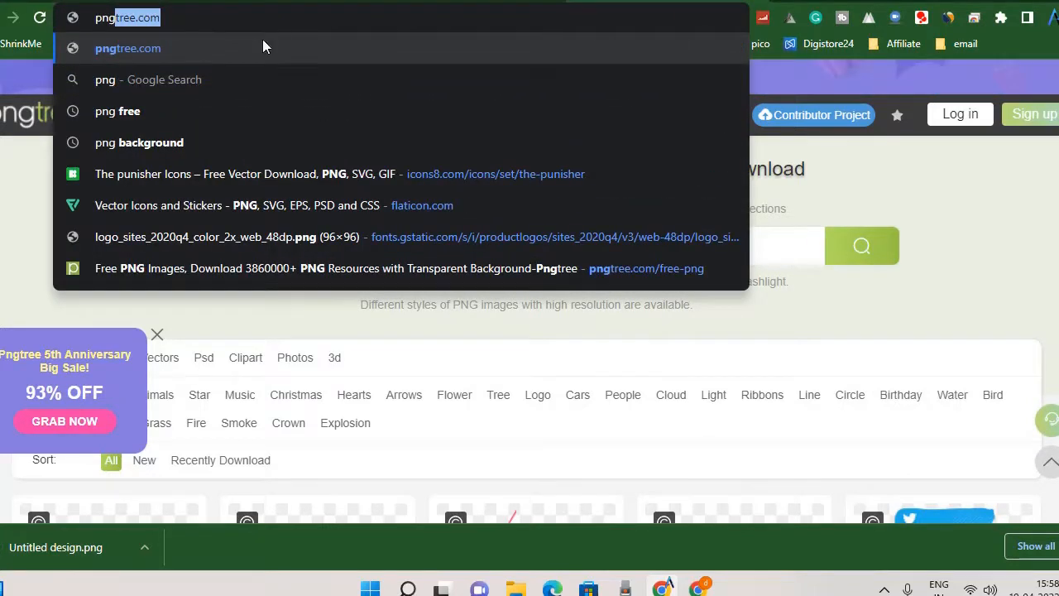
{"action": "left_click", "coordinate": [323, 173]}
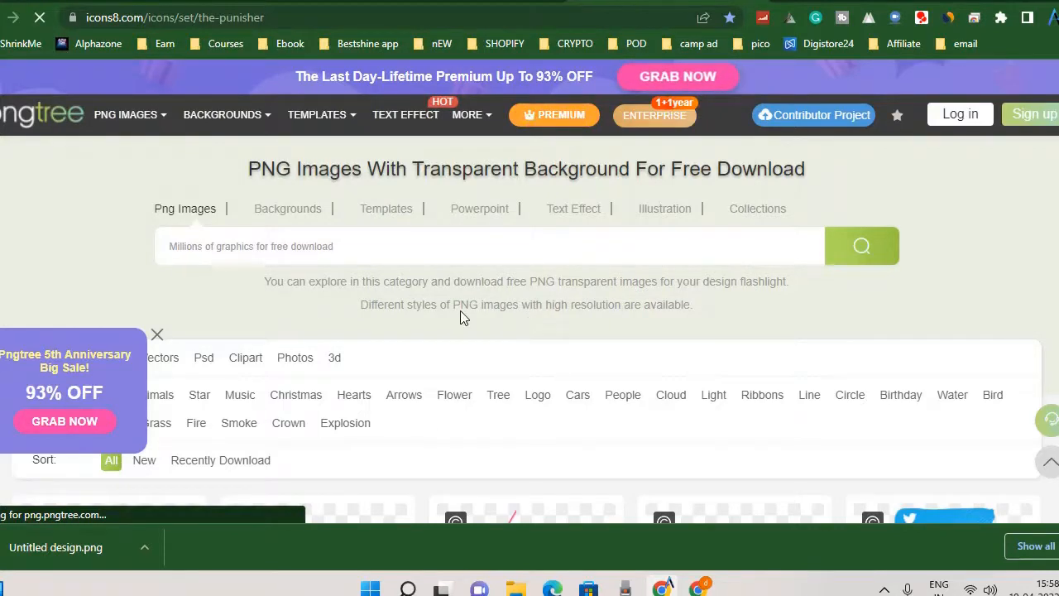
{"action": "scroll", "coordinate": [423, 372], "scroll_direction": "down", "scroll_amount": 10}
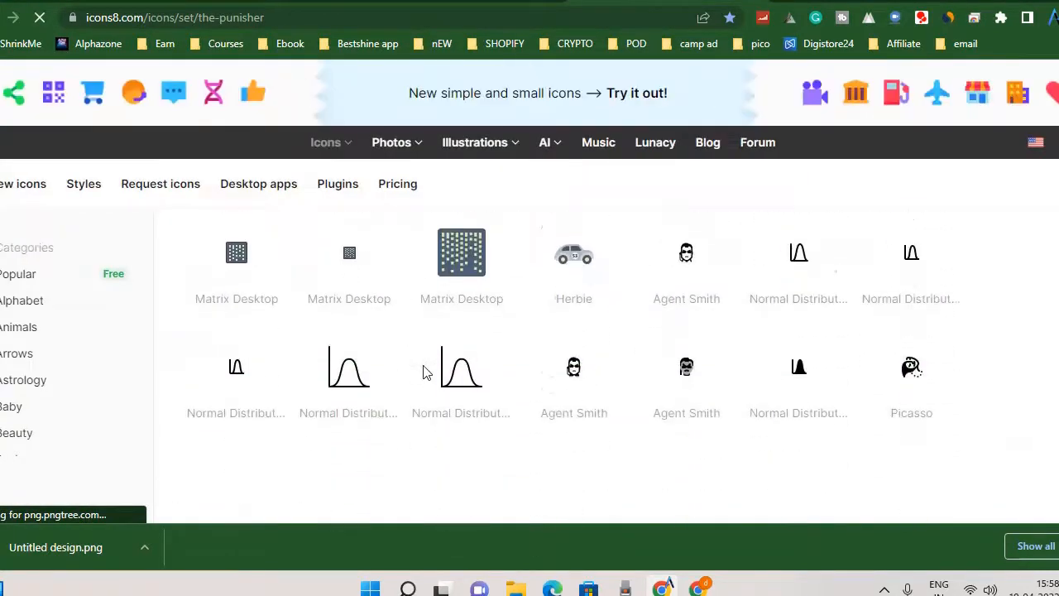
{"action": "scroll", "coordinate": [424, 373], "scroll_direction": "up", "scroll_amount": 3}
{"action": "left_click", "coordinate": [240, 227]}
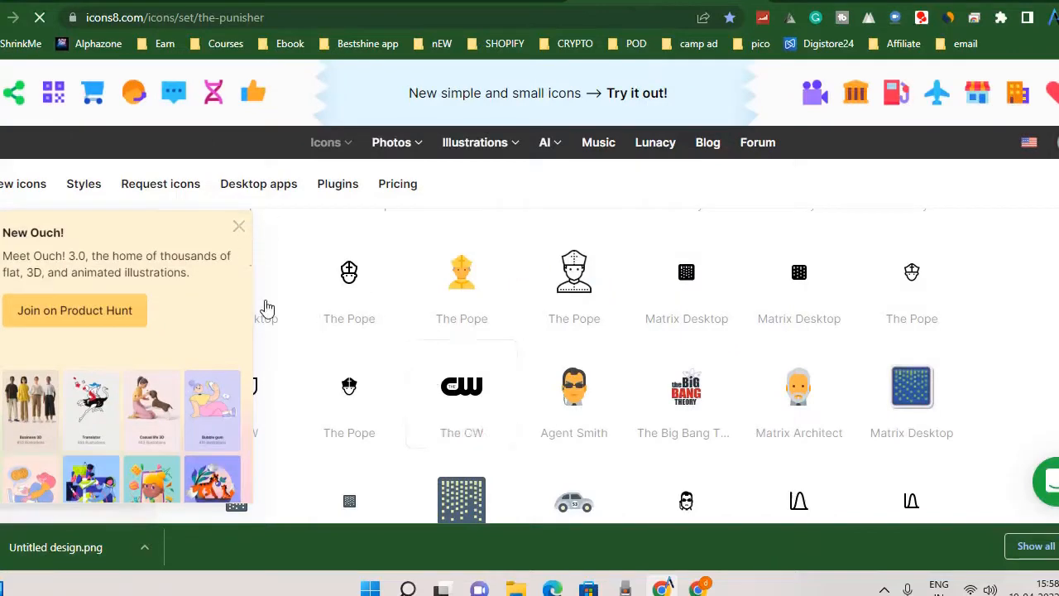
Go back through the browsing history to the Google results, and return to Pngtree's free PNG page.
{"action": "key", "text": "alt+Left"}
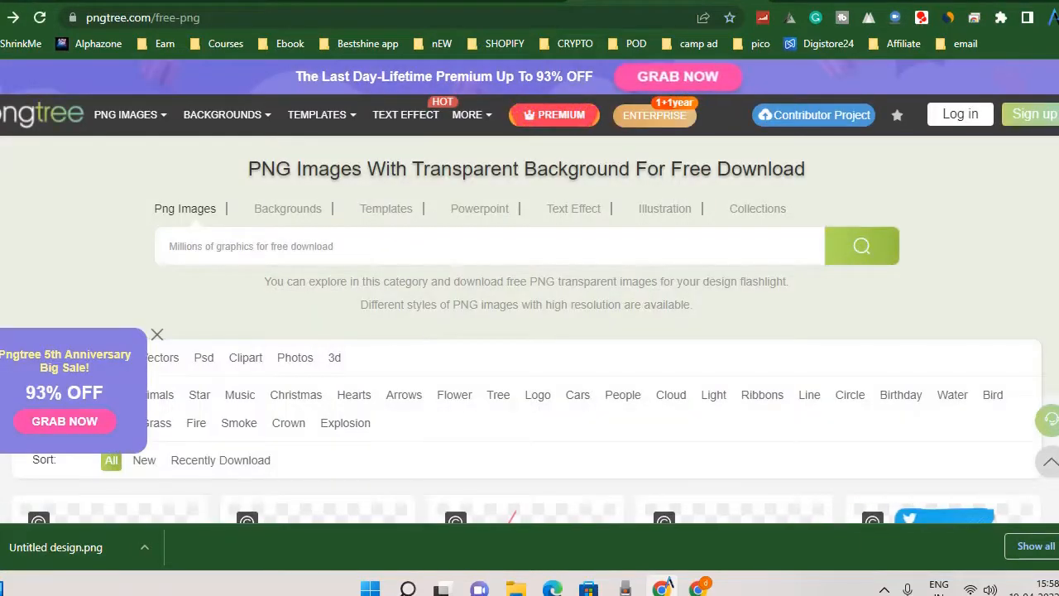
{"action": "key", "text": "alt+Left"}
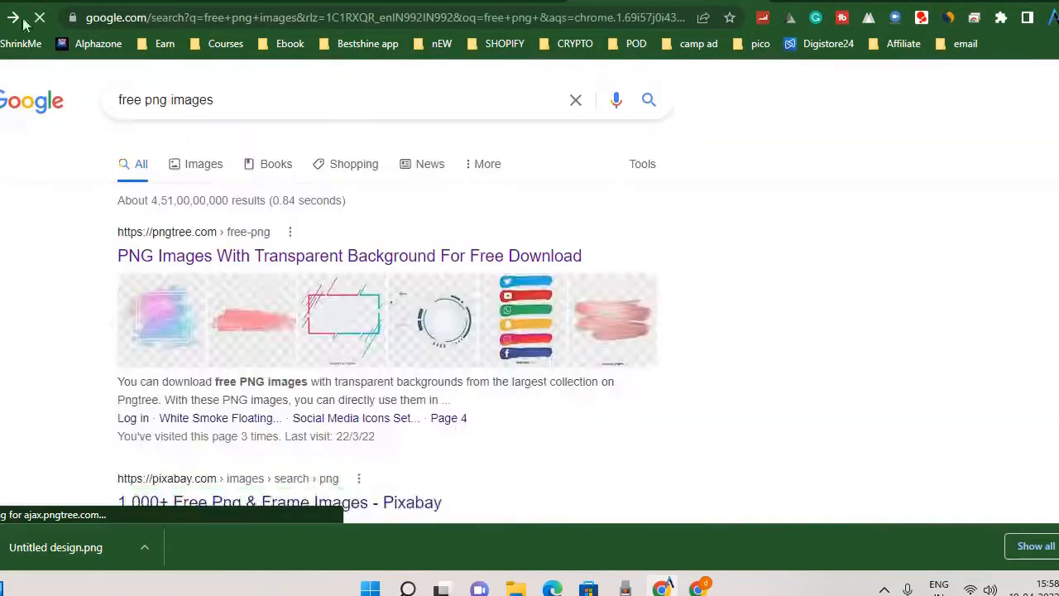
{"action": "key", "text": "alt+Right"}
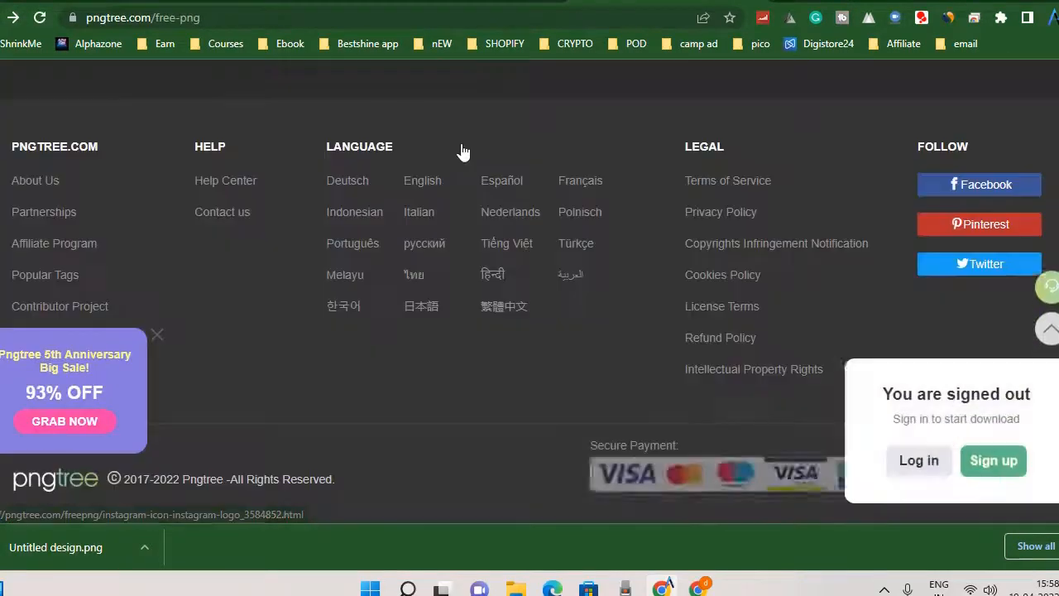
Browse Pngtree's free PNG thumbnails down to the page numbers, and return to the category filters.
{"action": "scroll", "coordinate": [766, 227], "scroll_direction": "up", "scroll_amount": 7}
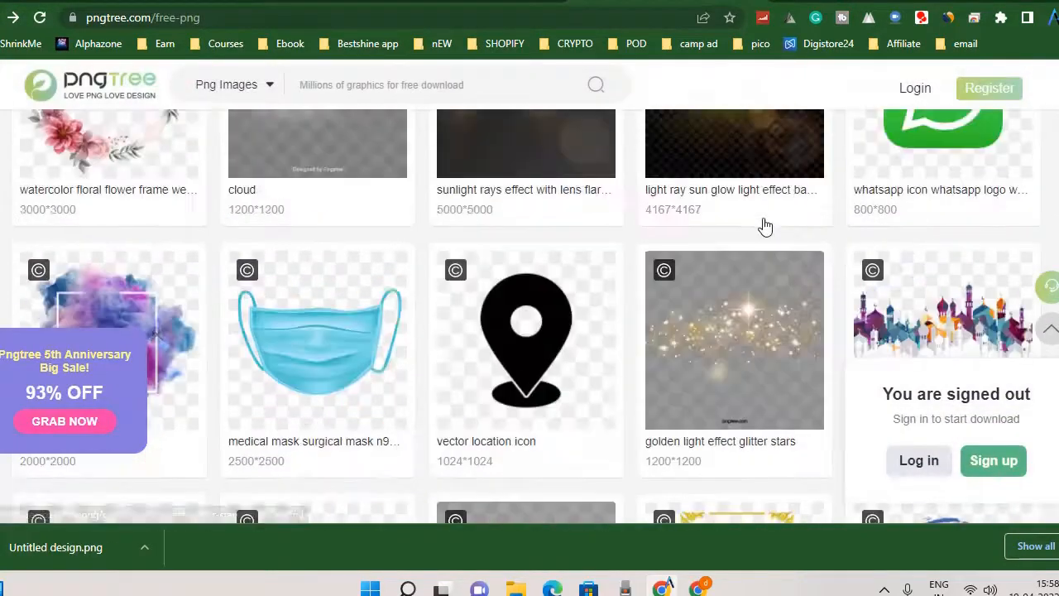
{"action": "scroll", "coordinate": [540, 331], "scroll_direction": "down", "scroll_amount": 6}
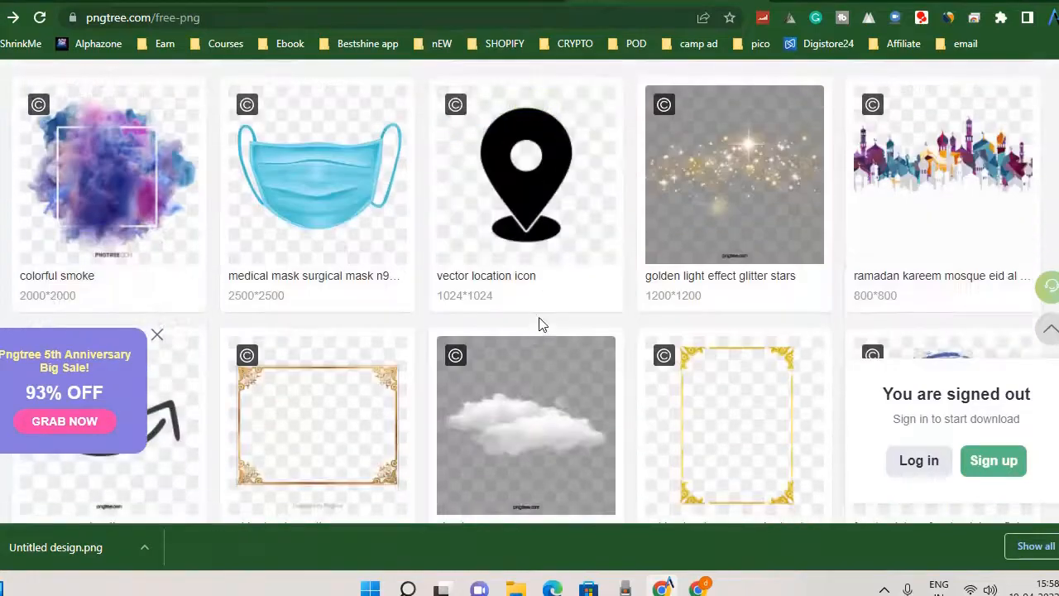
{"action": "scroll", "coordinate": [542, 321], "scroll_direction": "down", "scroll_amount": 4}
{"action": "scroll", "coordinate": [542, 321], "scroll_direction": "up", "scroll_amount": 6}
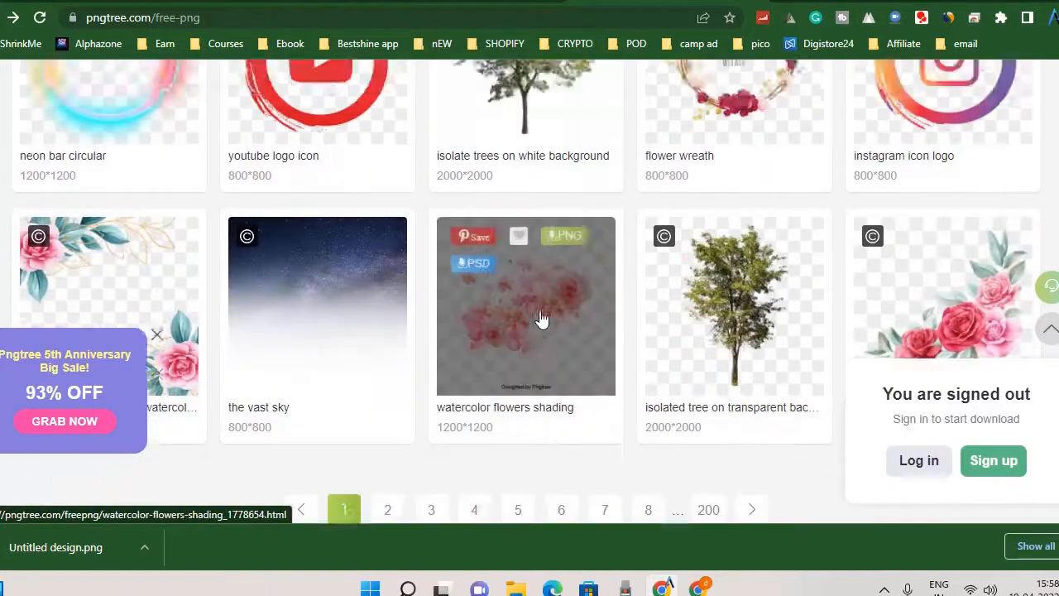
{"action": "scroll", "coordinate": [540, 306], "scroll_direction": "up", "scroll_amount": 8}
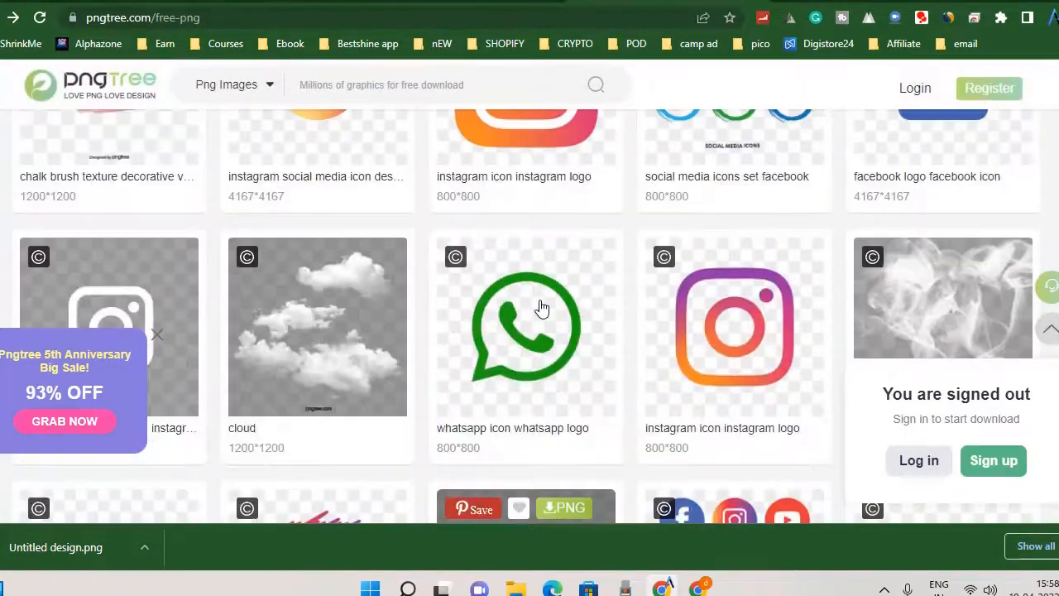
{"action": "scroll", "coordinate": [539, 304], "scroll_direction": "up", "scroll_amount": 1}
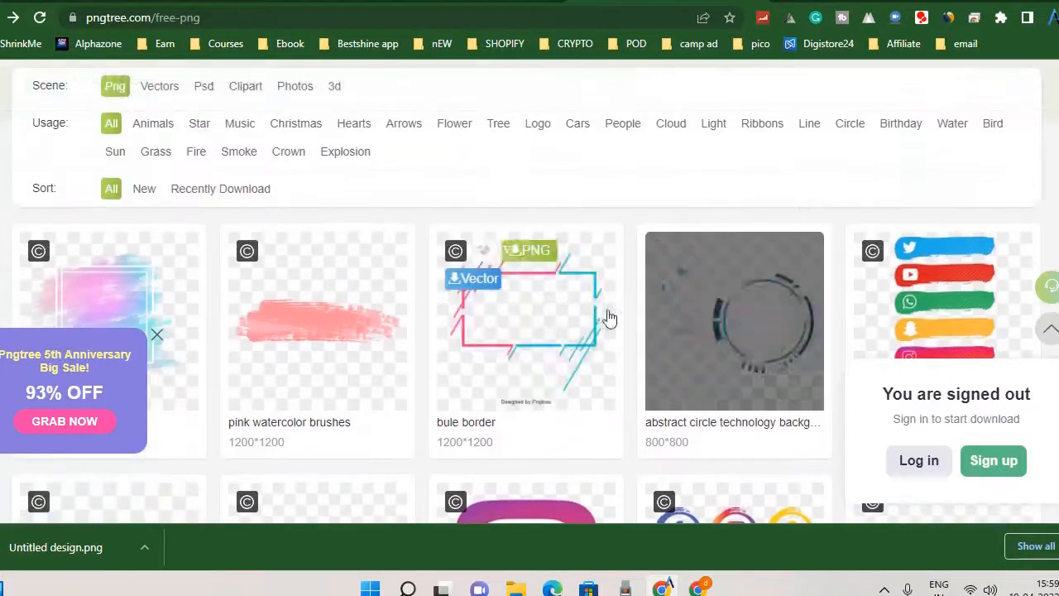
Open the abstract circle technology background image, look over its details and licence terms, and return to the free PNG page.
{"action": "left_click", "coordinate": [770, 354]}
{"action": "scroll", "coordinate": [606, 442], "scroll_direction": "down", "scroll_amount": 3}
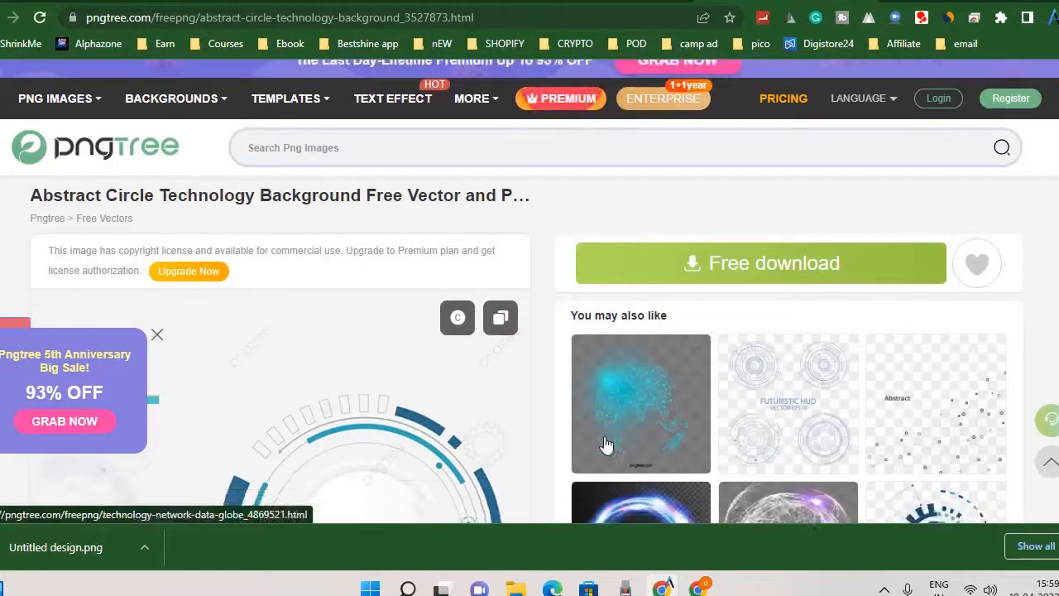
{"action": "scroll", "coordinate": [697, 299], "scroll_direction": "down", "scroll_amount": 6}
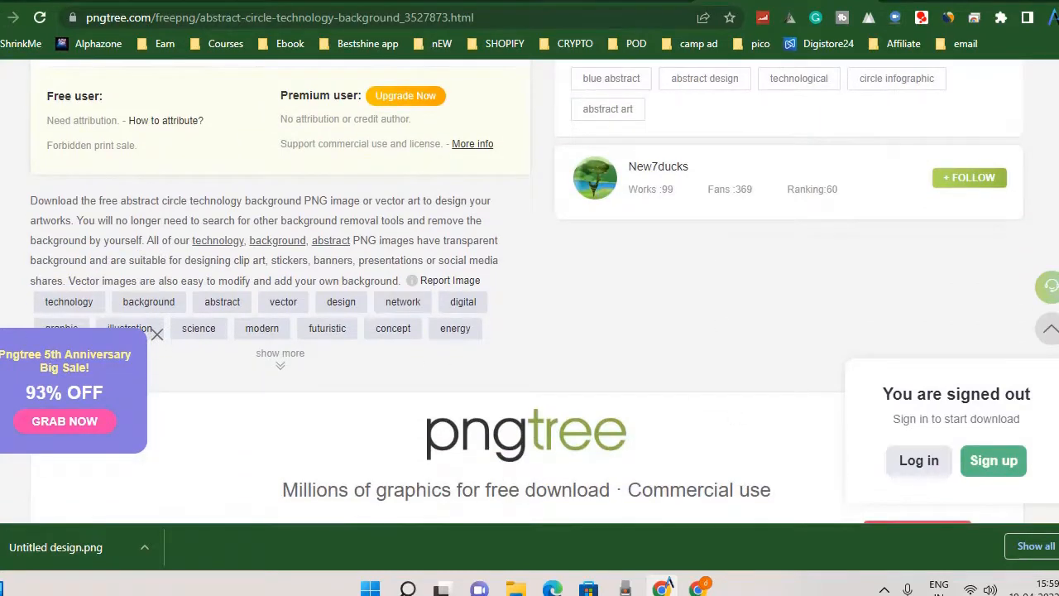
{"action": "key", "text": "alt+Left"}
{"action": "scroll", "coordinate": [508, 177], "scroll_direction": "up", "scroll_amount": 3}
{"action": "mouse_move", "coordinate": [488, 132]}
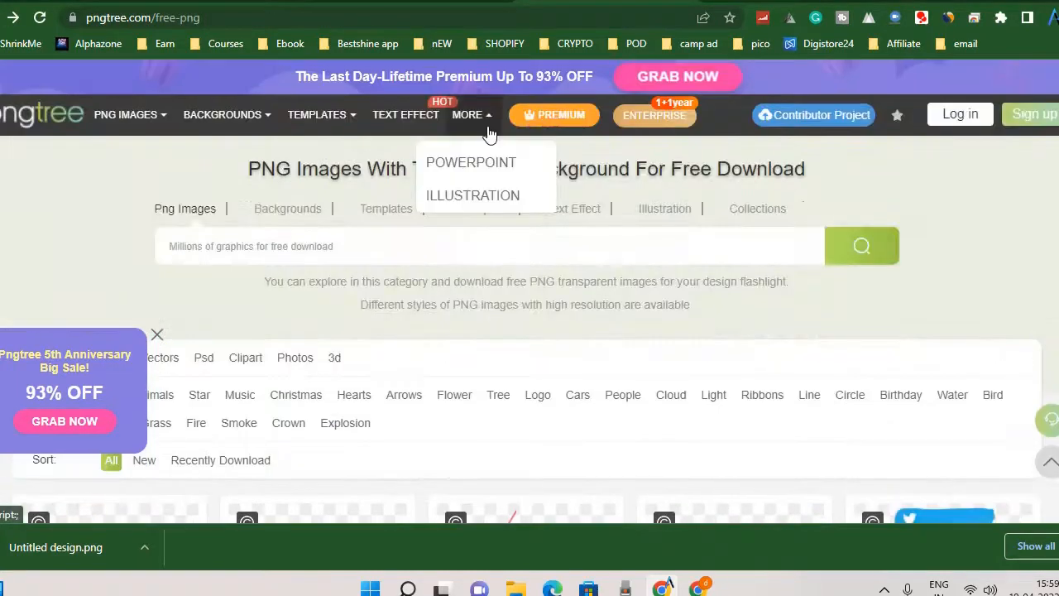
Look through the first rows of free PNG images and open the "bule border" image page.
{"action": "scroll", "coordinate": [488, 132], "scroll_direction": "down", "scroll_amount": 1}
{"action": "scroll", "coordinate": [287, 245], "scroll_direction": "down", "scroll_amount": 5}
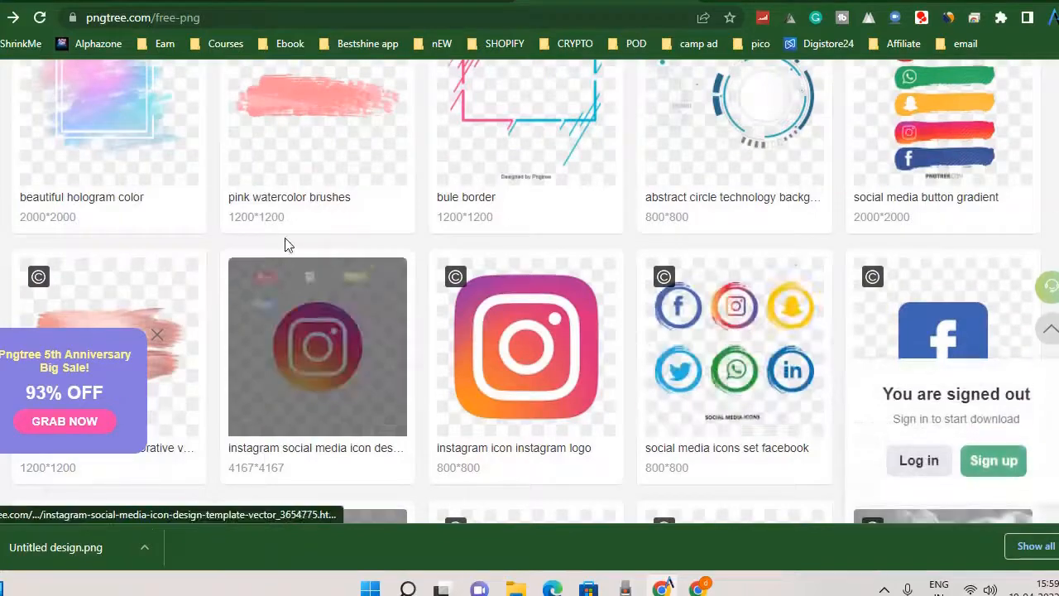
{"action": "scroll", "coordinate": [288, 244], "scroll_direction": "up", "scroll_amount": 2}
{"action": "left_click", "coordinate": [574, 362]}
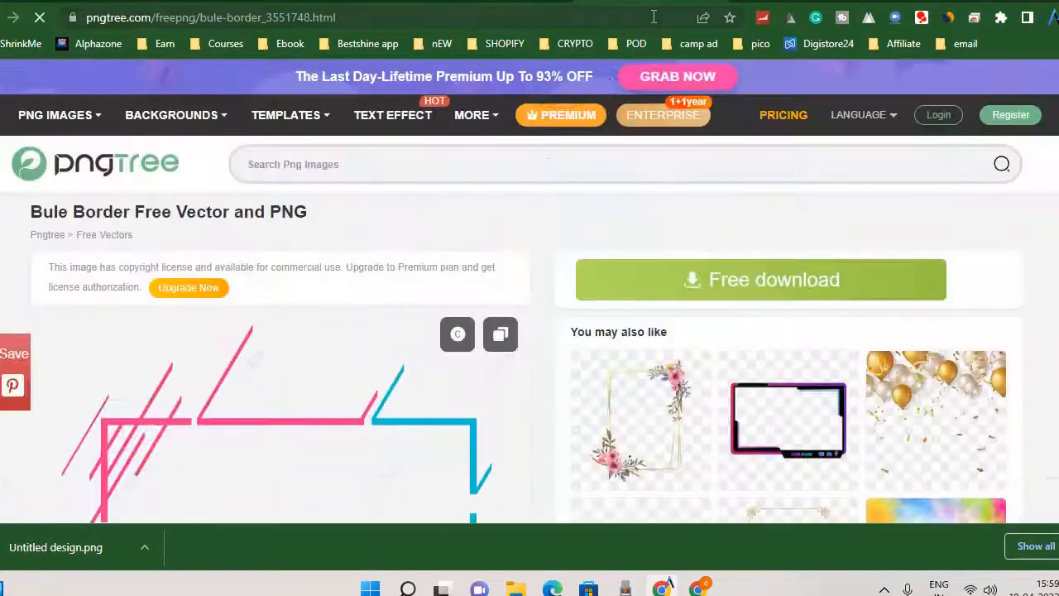
{"action": "scroll", "coordinate": [422, 216], "scroll_direction": "down", "scroll_amount": 4}
{"action": "scroll", "coordinate": [421, 208], "scroll_direction": "up", "scroll_amount": 3}
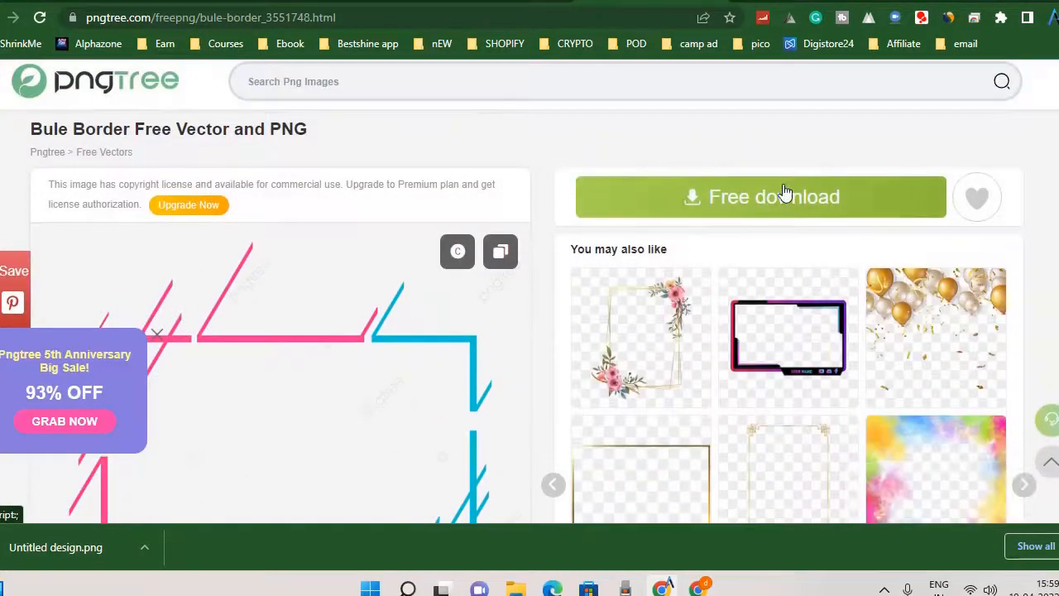
Request the free download of the border image and log in to Pngtree with a Google account.
{"action": "left_click", "coordinate": [786, 195]}
{"action": "left_click", "coordinate": [710, 101]}
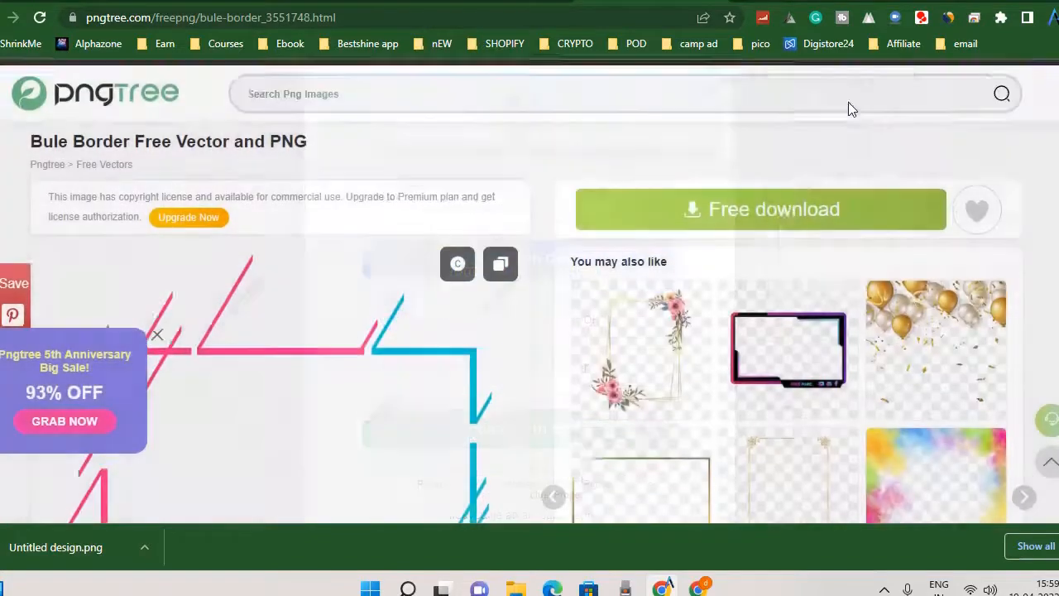
{"action": "scroll", "coordinate": [1014, 102], "scroll_direction": "up", "scroll_amount": 1}
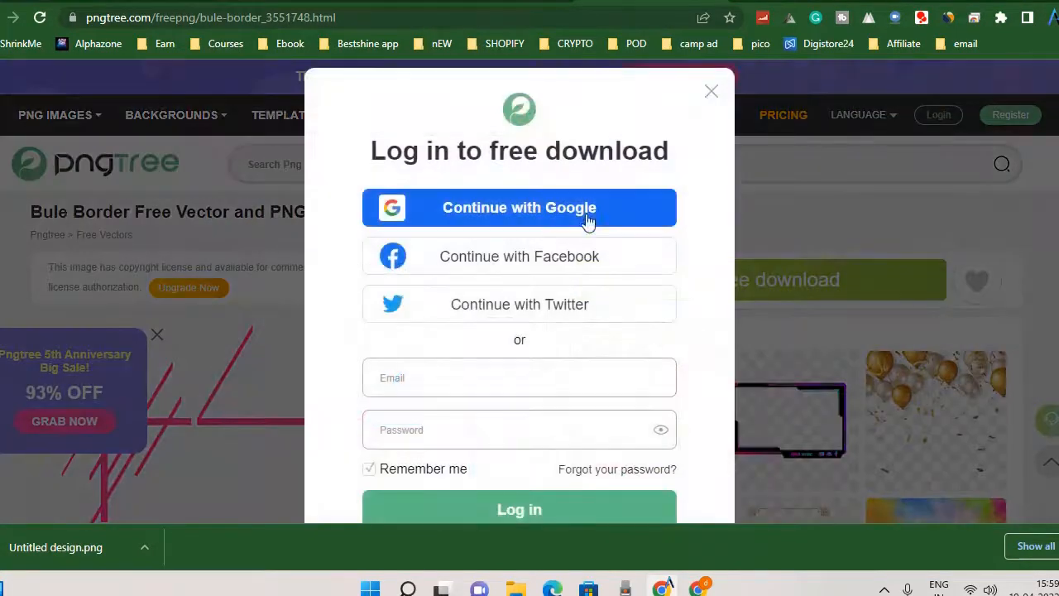
{"action": "left_click", "coordinate": [571, 219]}
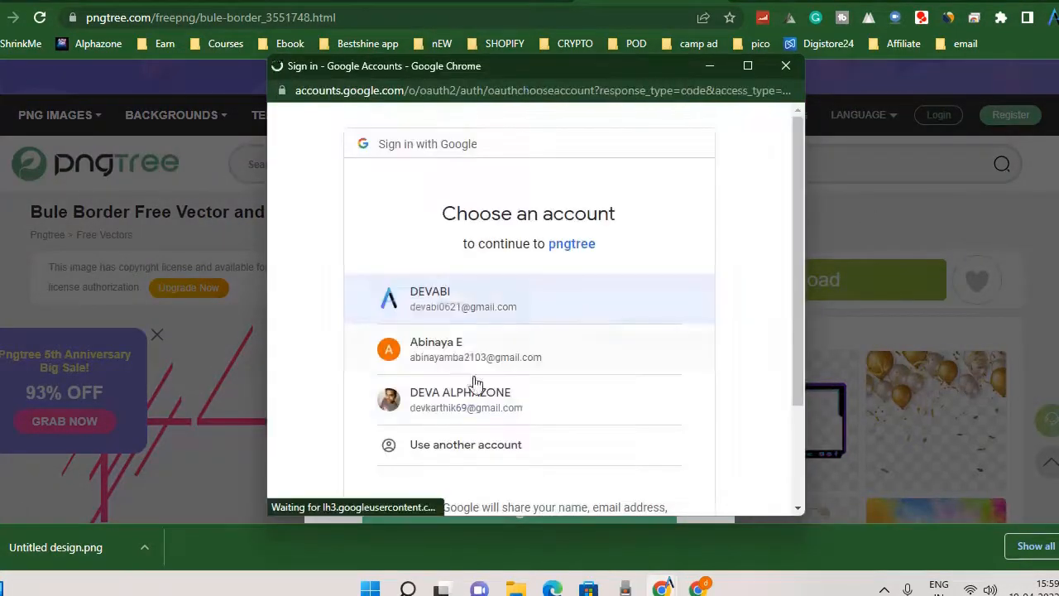
{"action": "left_click", "coordinate": [467, 390]}
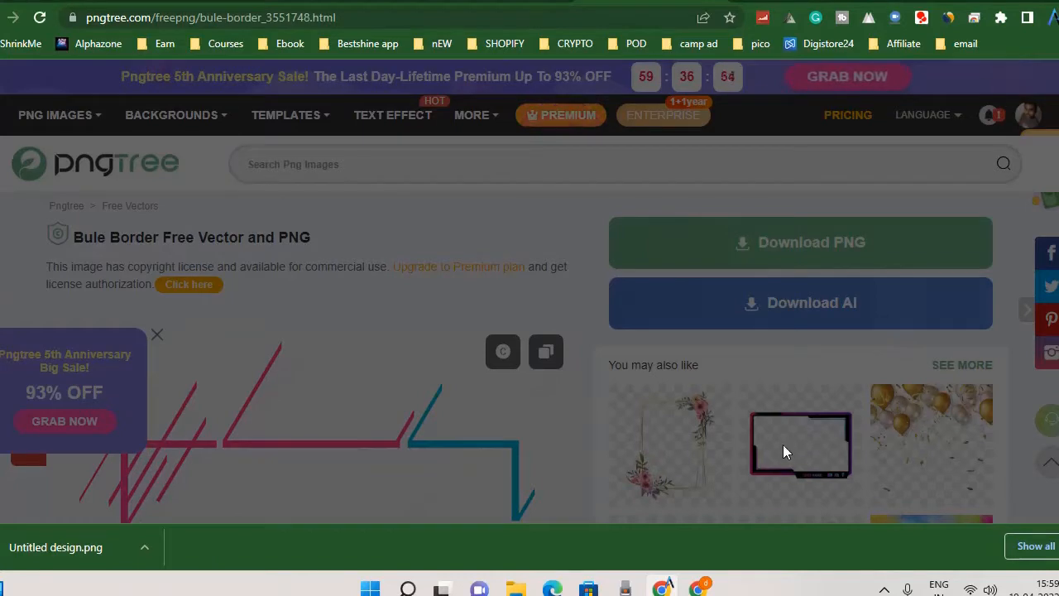
Look over the border image page, and examine the similar PNG images and backgrounds on the abstract circle technology page.
{"action": "scroll", "coordinate": [722, 376], "scroll_direction": "down", "scroll_amount": 3}
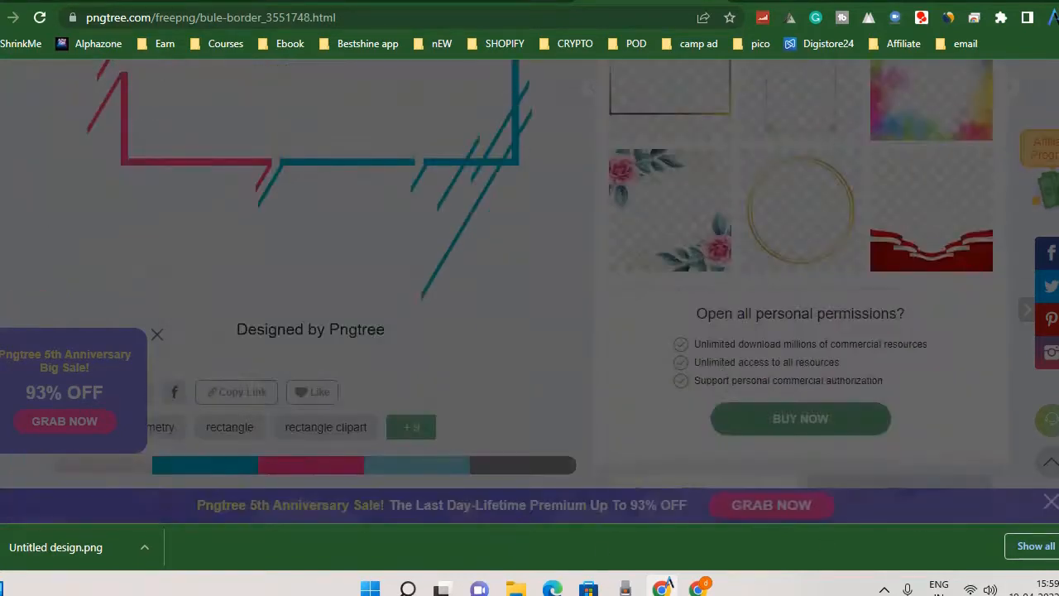
{"action": "scroll", "coordinate": [647, 364], "scroll_direction": "up", "scroll_amount": 4}
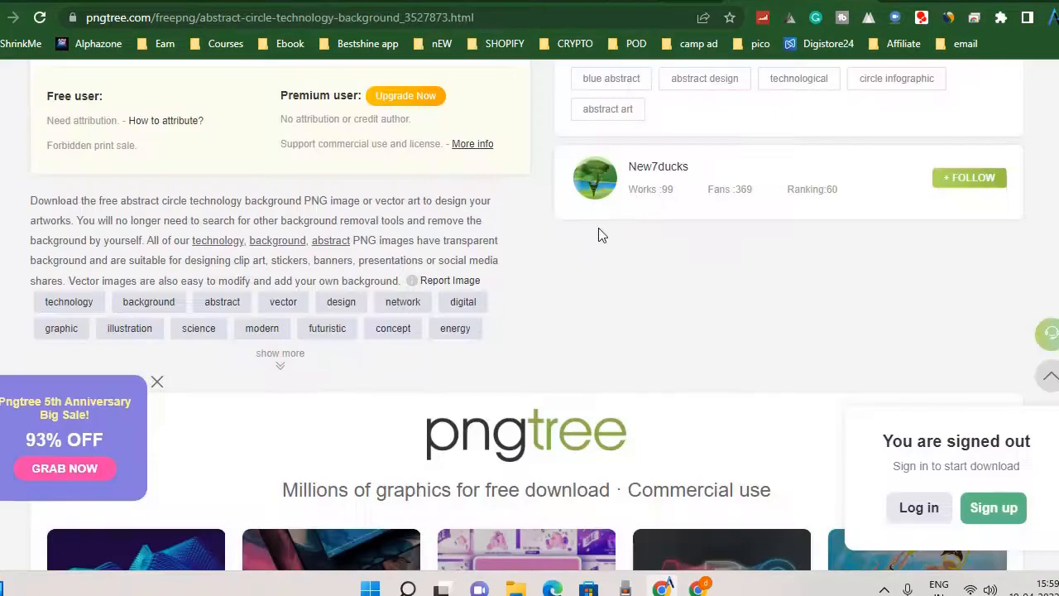
{"action": "scroll", "coordinate": [599, 240], "scroll_direction": "up", "scroll_amount": 6}
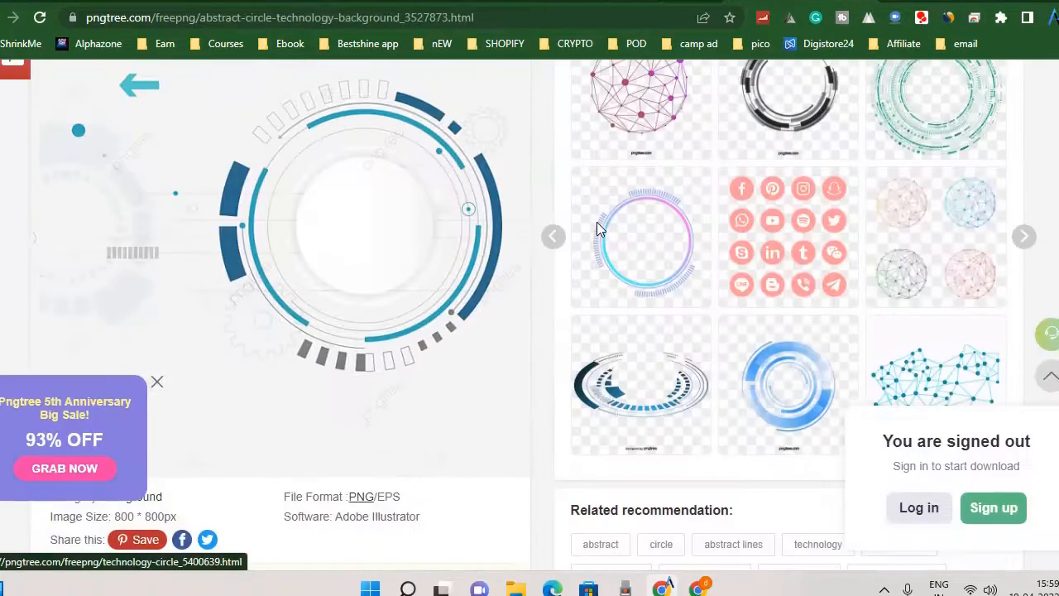
{"action": "scroll", "coordinate": [591, 248], "scroll_direction": "down", "scroll_amount": 11}
{"action": "scroll", "coordinate": [424, 326], "scroll_direction": "down", "scroll_amount": 7}
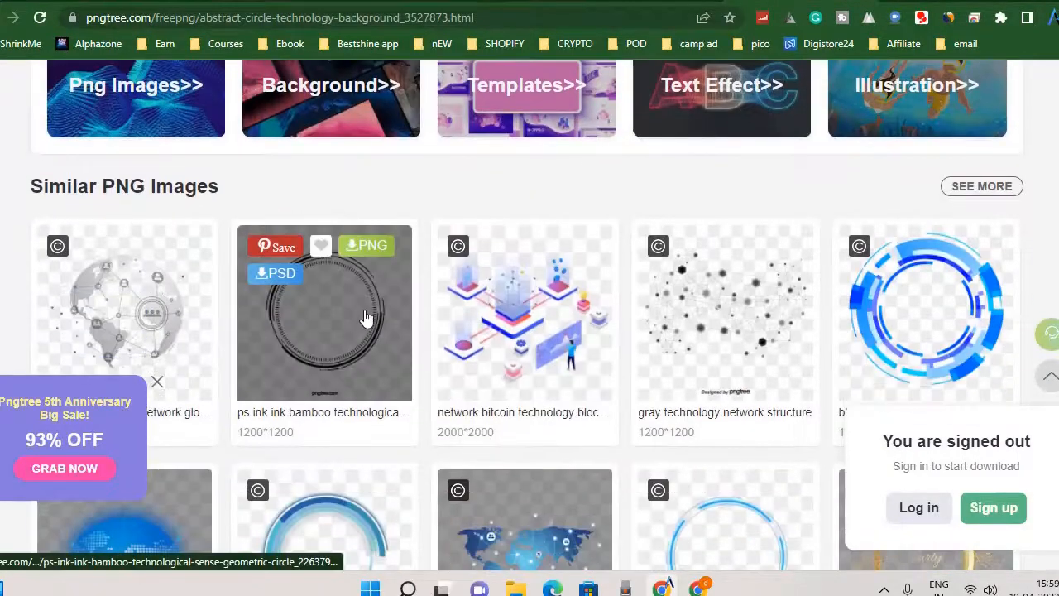
{"action": "scroll", "coordinate": [482, 322], "scroll_direction": "down", "scroll_amount": 5}
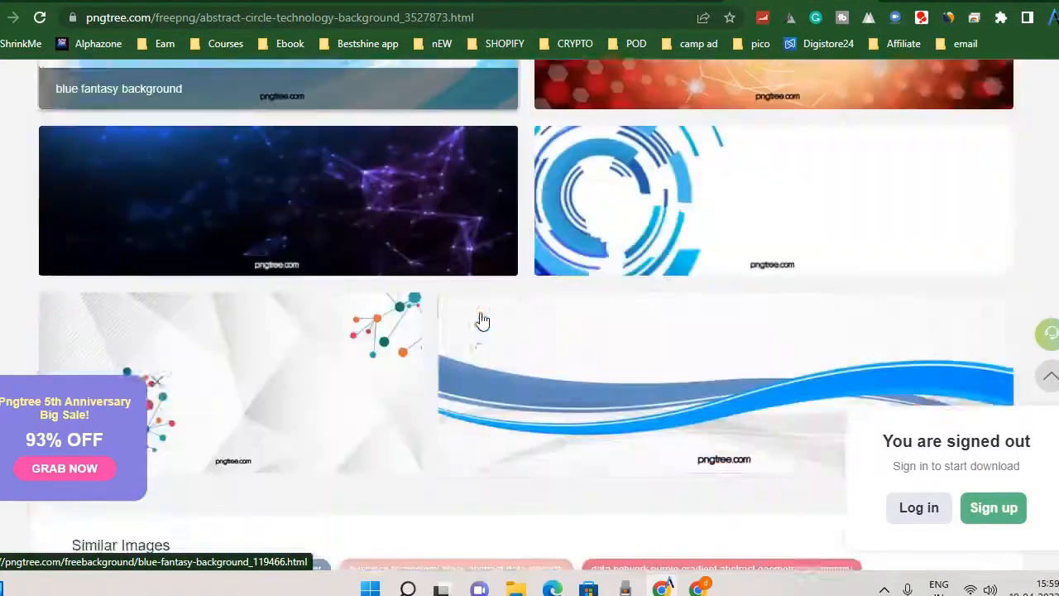
{"action": "scroll", "coordinate": [480, 320], "scroll_direction": "up", "scroll_amount": 5}
{"action": "scroll", "coordinate": [483, 315], "scroll_direction": "up", "scroll_amount": 3}
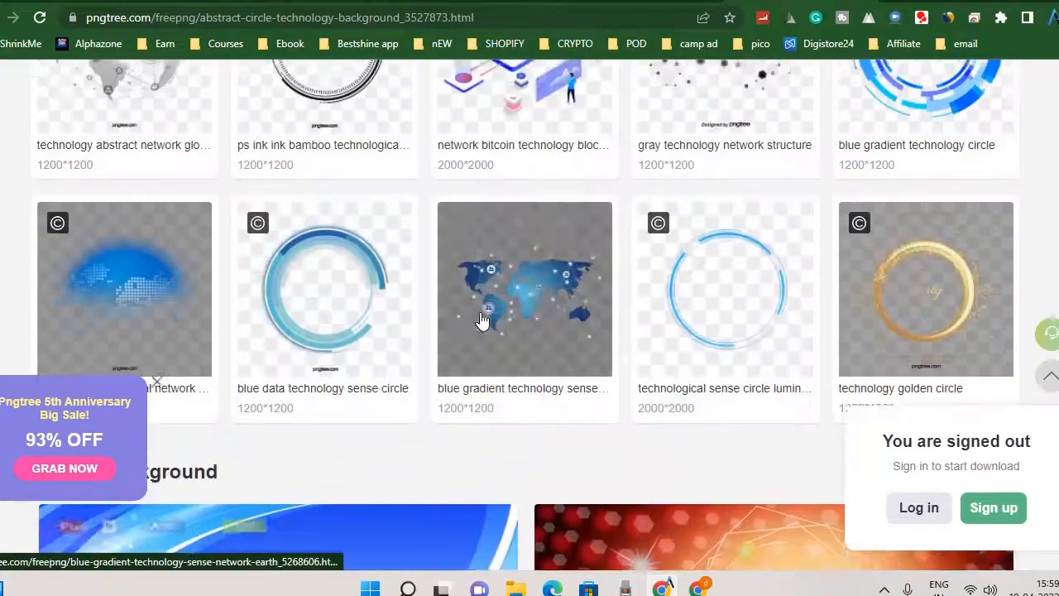
Open the blue technological sense circle luminous image and download it as a PNG with the free download option.
{"action": "left_click", "coordinate": [780, 324]}
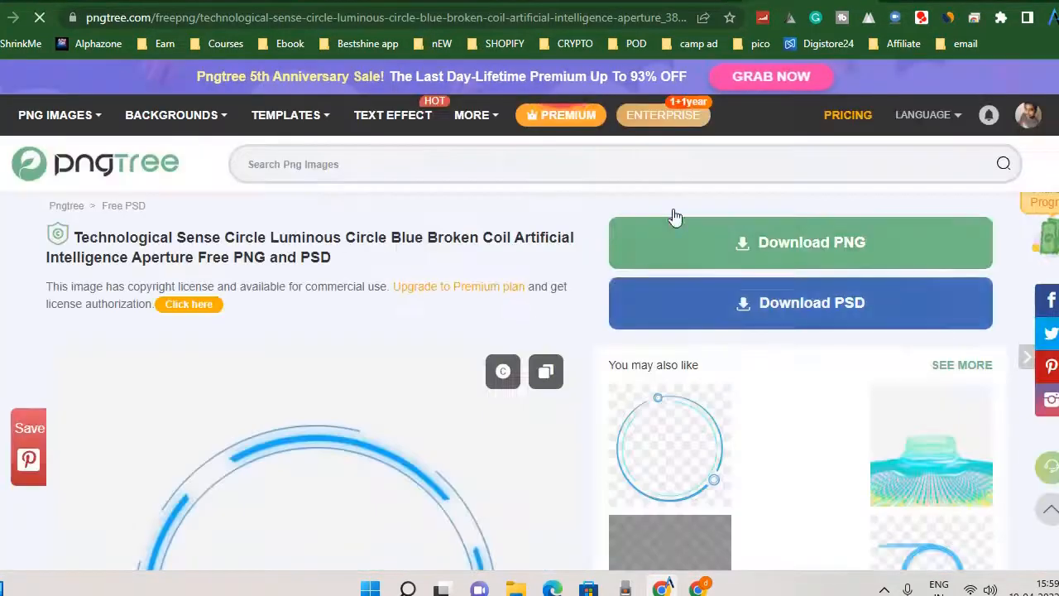
{"action": "scroll", "coordinate": [673, 218], "scroll_direction": "down", "scroll_amount": 3}
{"action": "scroll", "coordinate": [519, 458], "scroll_direction": "up", "scroll_amount": 2}
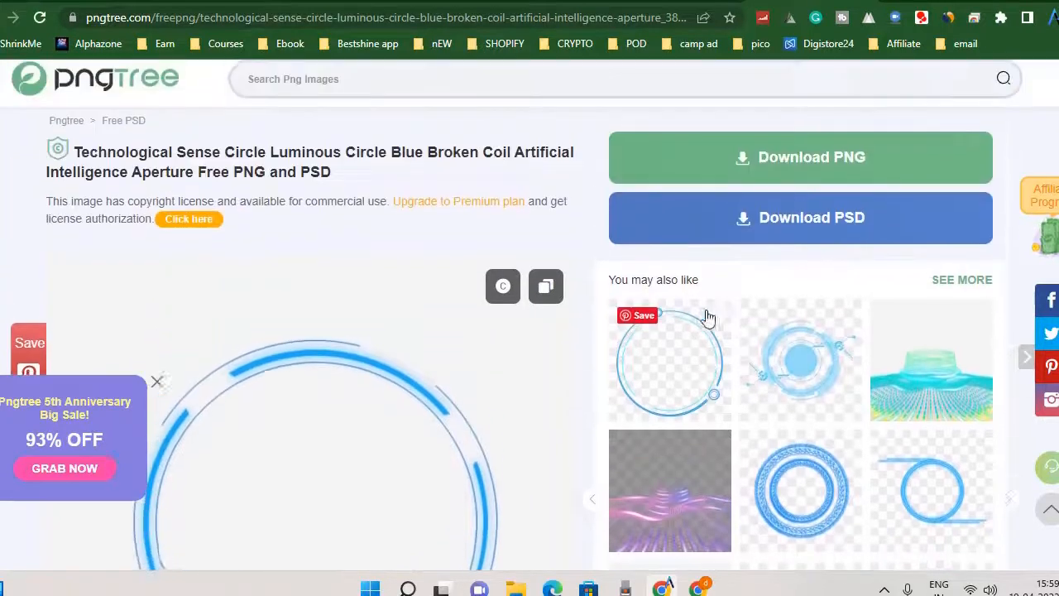
{"action": "left_click", "coordinate": [840, 173]}
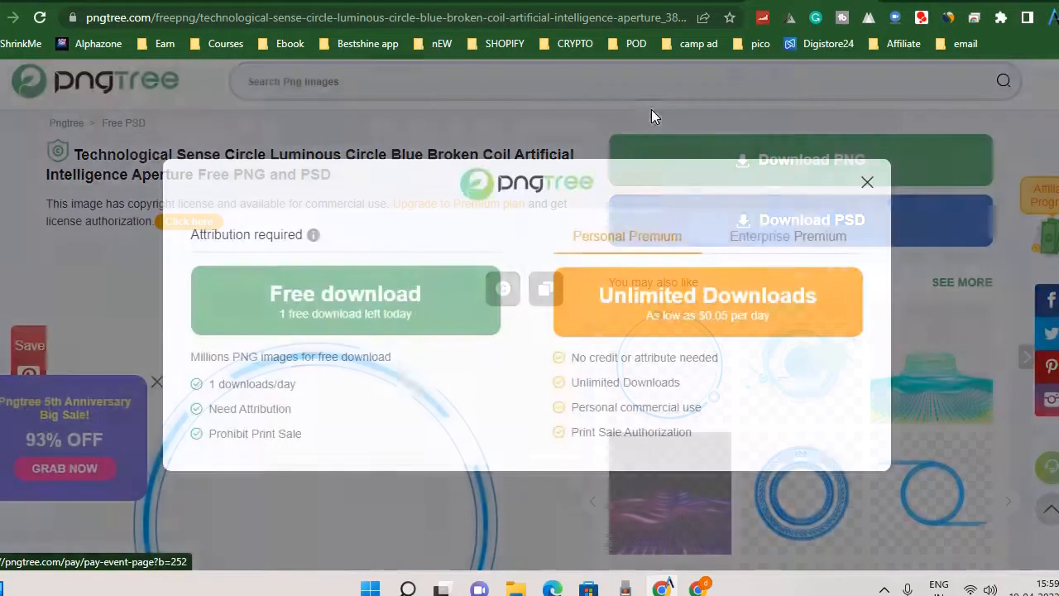
{"action": "left_click", "coordinate": [405, 290]}
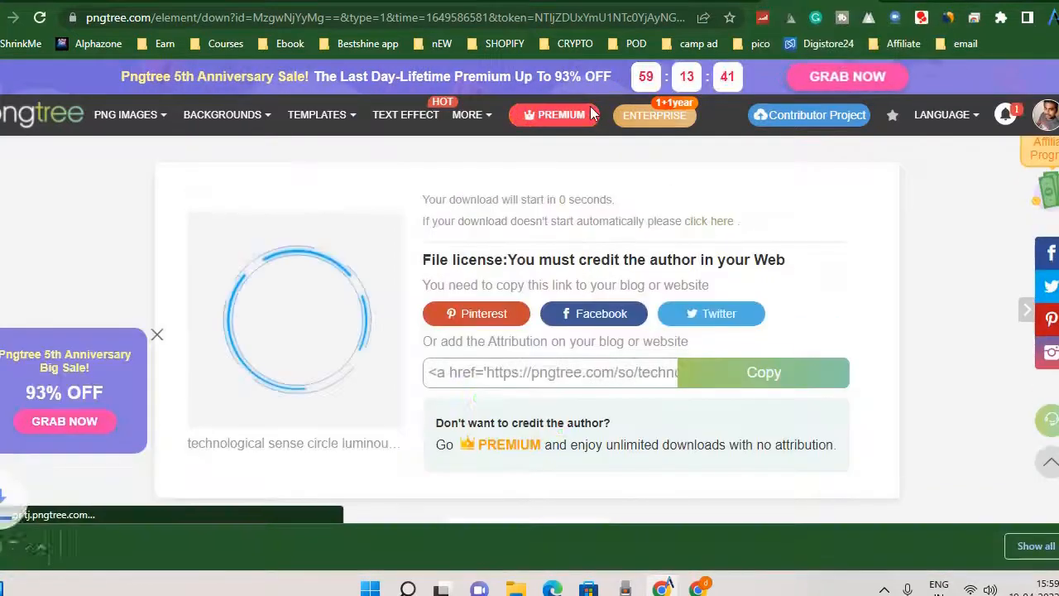
Switch to the Teespring design launcher and choose the Premium Tee from the trending products.
{"action": "key", "text": "alt+Left"}
{"action": "key", "text": "ctrl+Tab"}
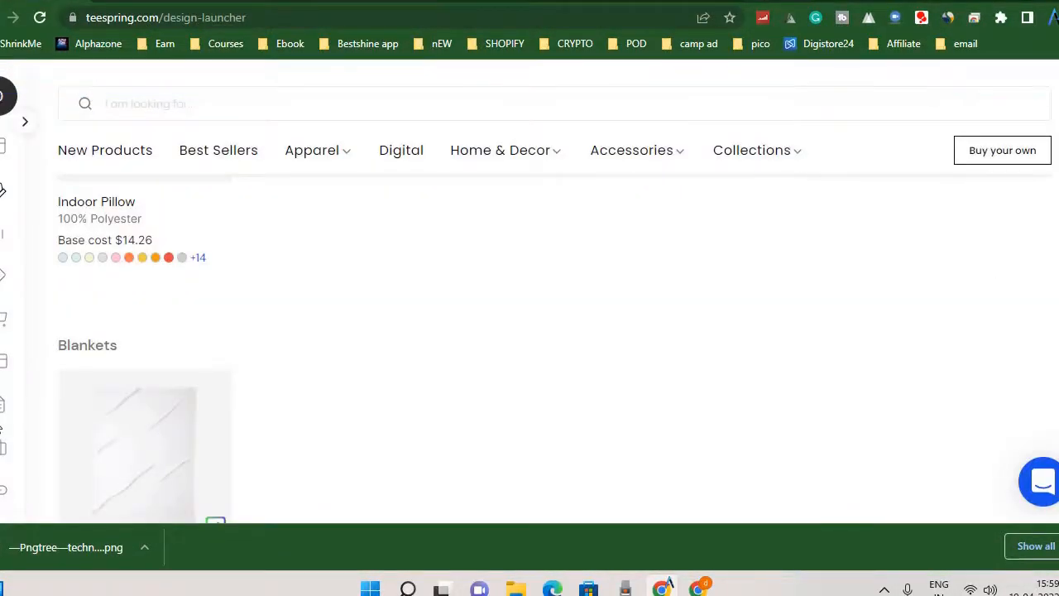
{"action": "scroll", "coordinate": [391, 302], "scroll_direction": "down", "scroll_amount": 3}
{"action": "middle_click", "coordinate": [388, 296]}
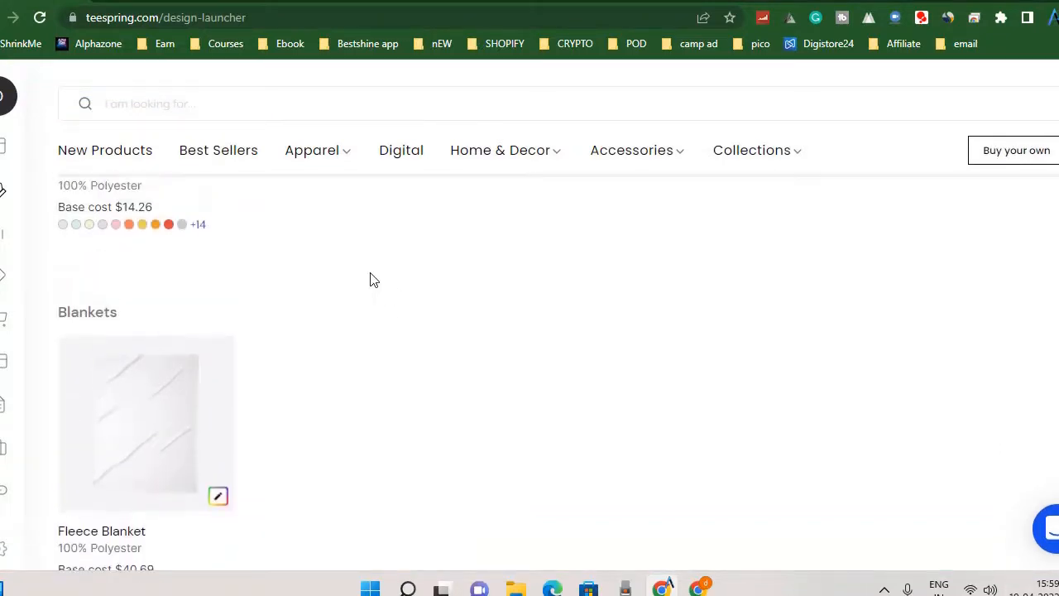
{"action": "scroll", "coordinate": [370, 274], "scroll_direction": "up", "scroll_amount": 15}
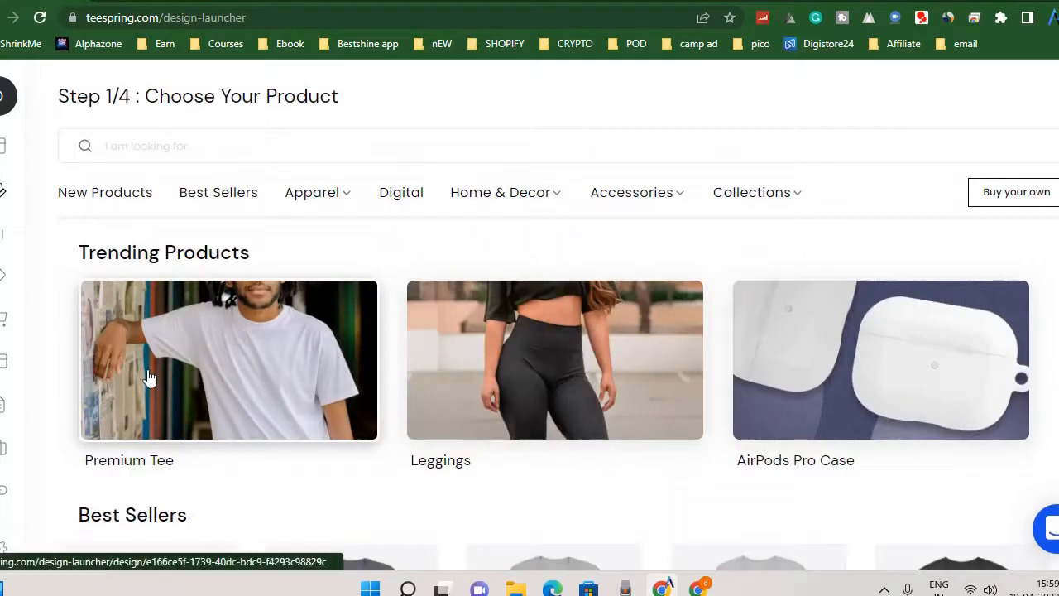
{"action": "scroll", "coordinate": [169, 377], "scroll_direction": "down", "scroll_amount": 3}
{"action": "scroll", "coordinate": [249, 314], "scroll_direction": "up", "scroll_amount": 2}
{"action": "left_click", "coordinate": [237, 303]}
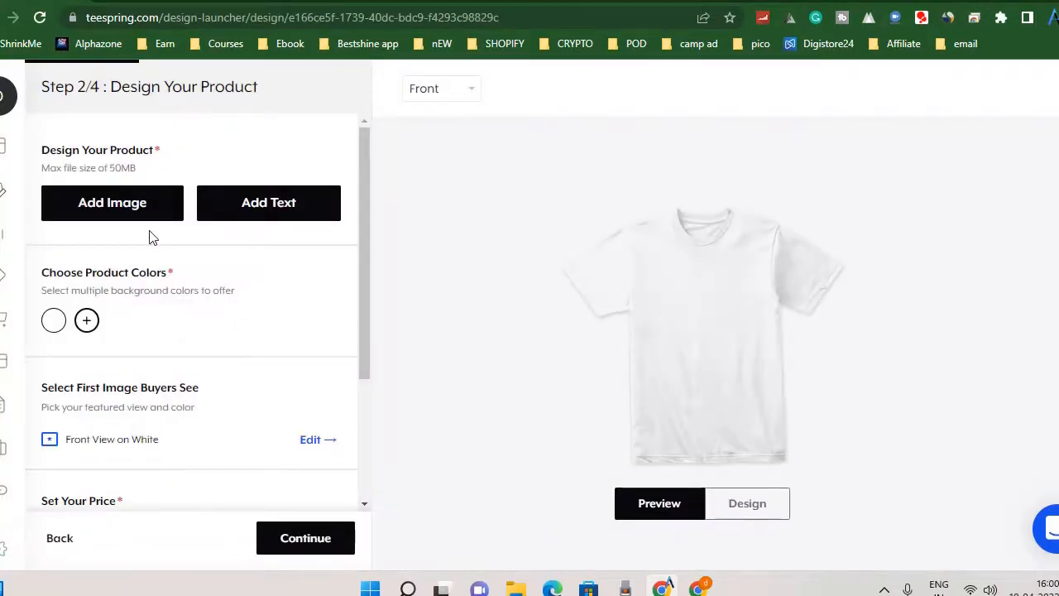
Add the downloaded Pngtree technological sense circle image to the front of the tee.
{"action": "left_click", "coordinate": [141, 214]}
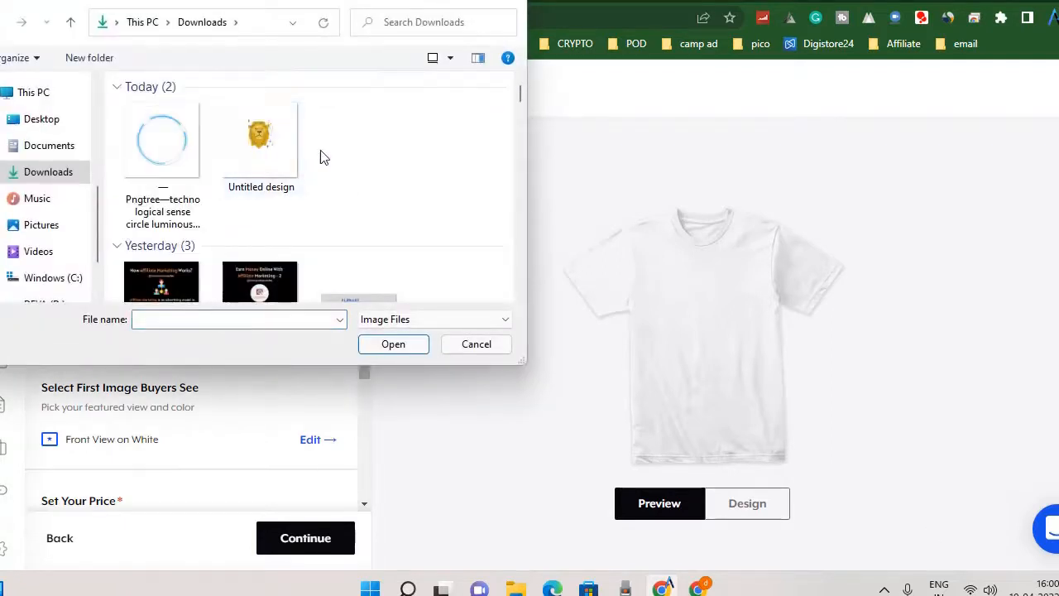
{"action": "left_click", "coordinate": [244, 162]}
{"action": "left_click", "coordinate": [168, 159]}
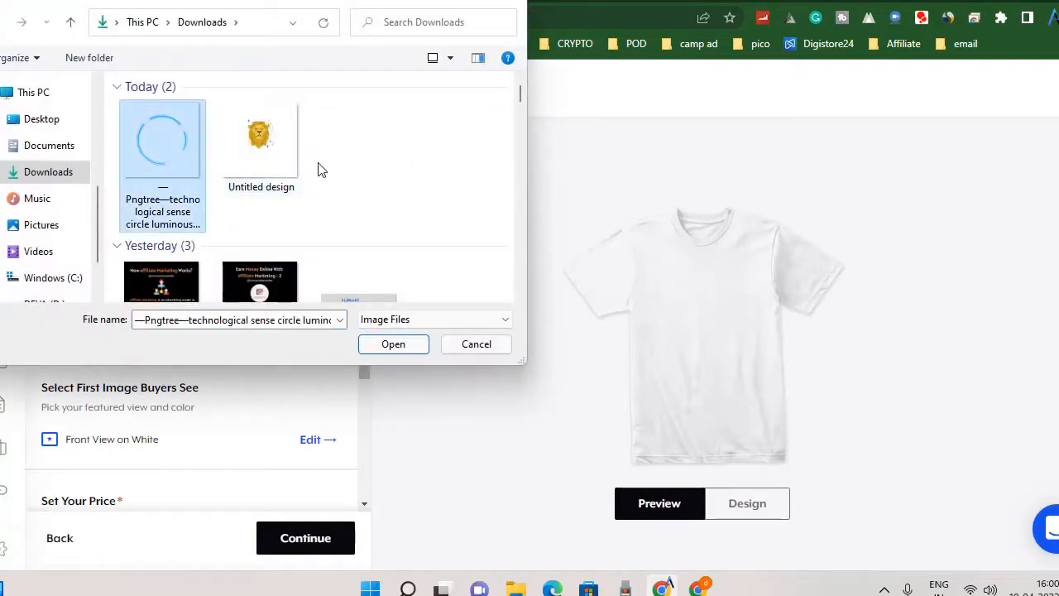
{"action": "double_click", "coordinate": [158, 149]}
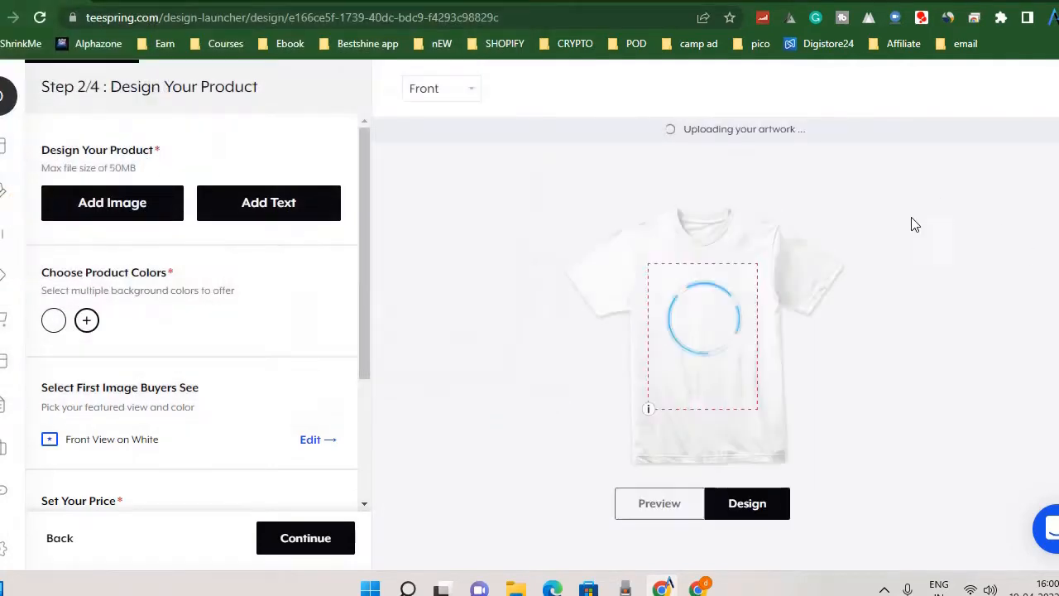
Shrink the circle artwork to about 6.06" x 6.06" and place it centred on the tee's upper chest.
{"action": "left_click", "coordinate": [724, 305]}
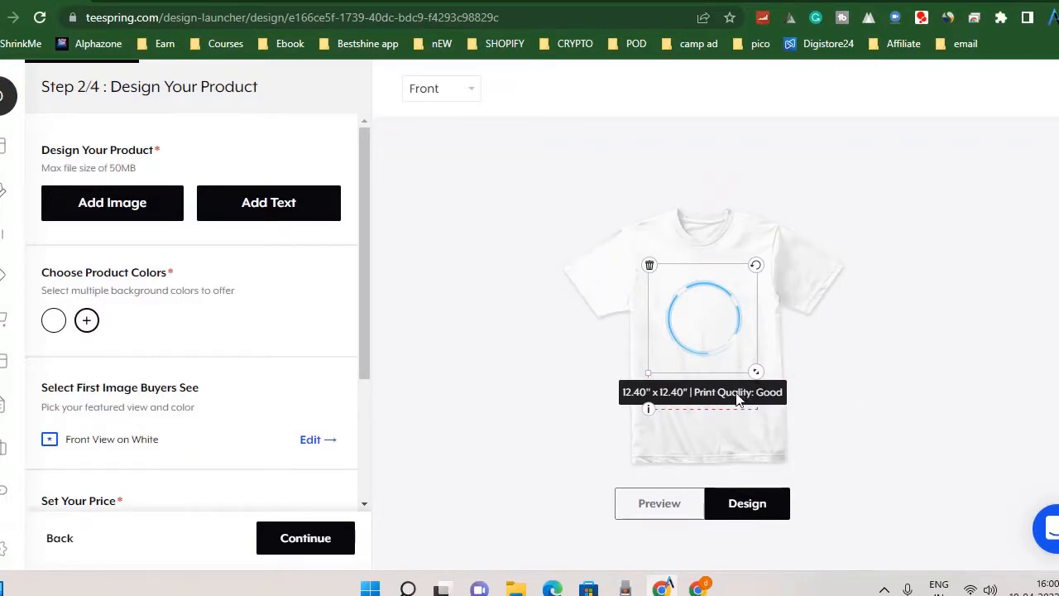
{"action": "left_click_drag", "start_coordinate": [756, 378], "coordinate": [710, 324]}
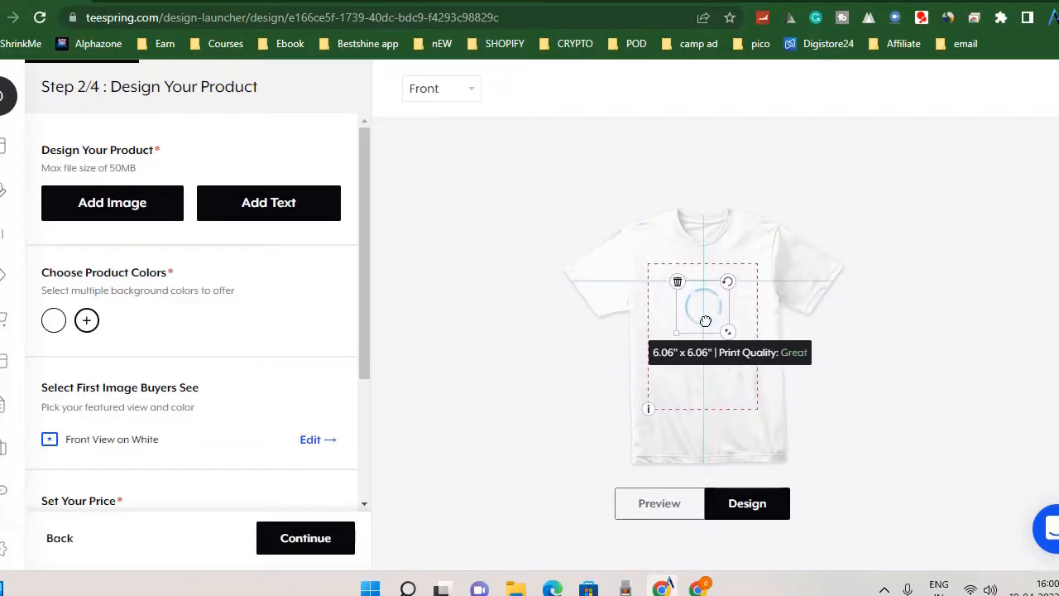
{"action": "left_click", "coordinate": [927, 359]}
{"action": "left_click", "coordinate": [714, 319]}
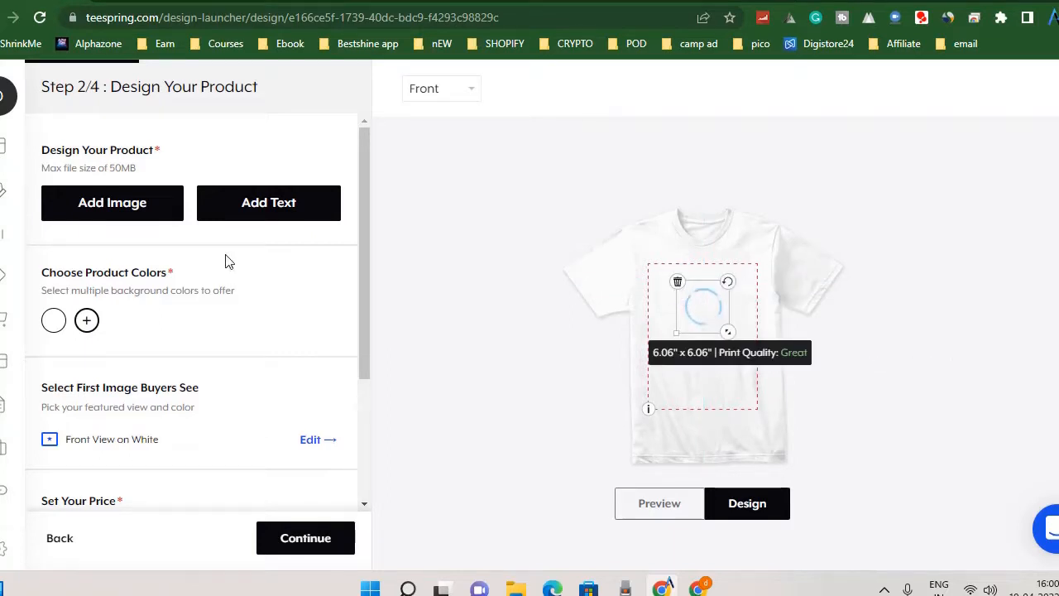
Replace the circle artwork on the front of the tee with the downloaded lion image "Untitled design".
{"action": "left_click", "coordinate": [678, 281]}
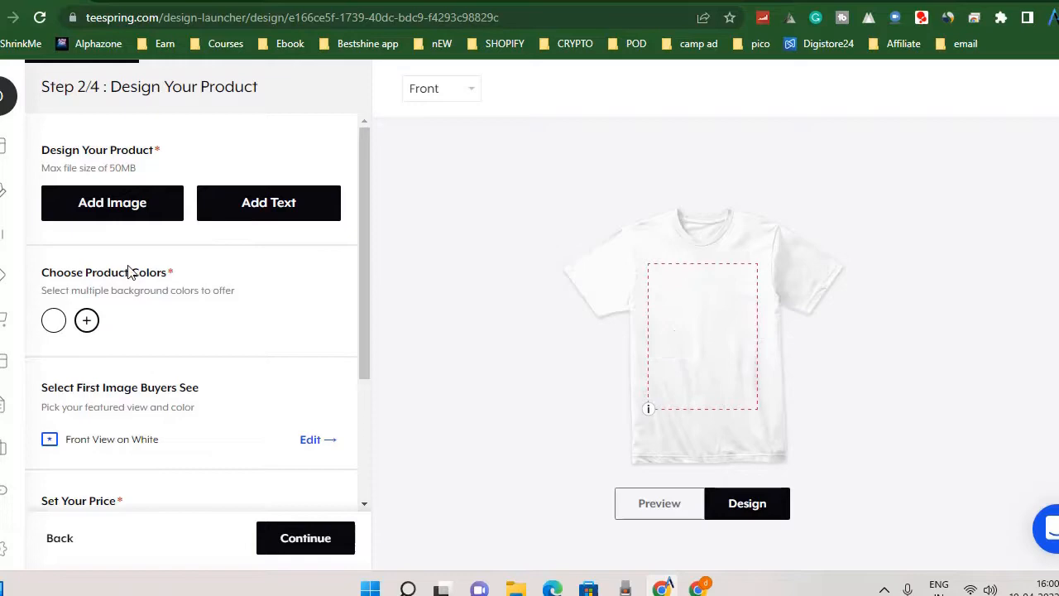
{"action": "left_click", "coordinate": [153, 211]}
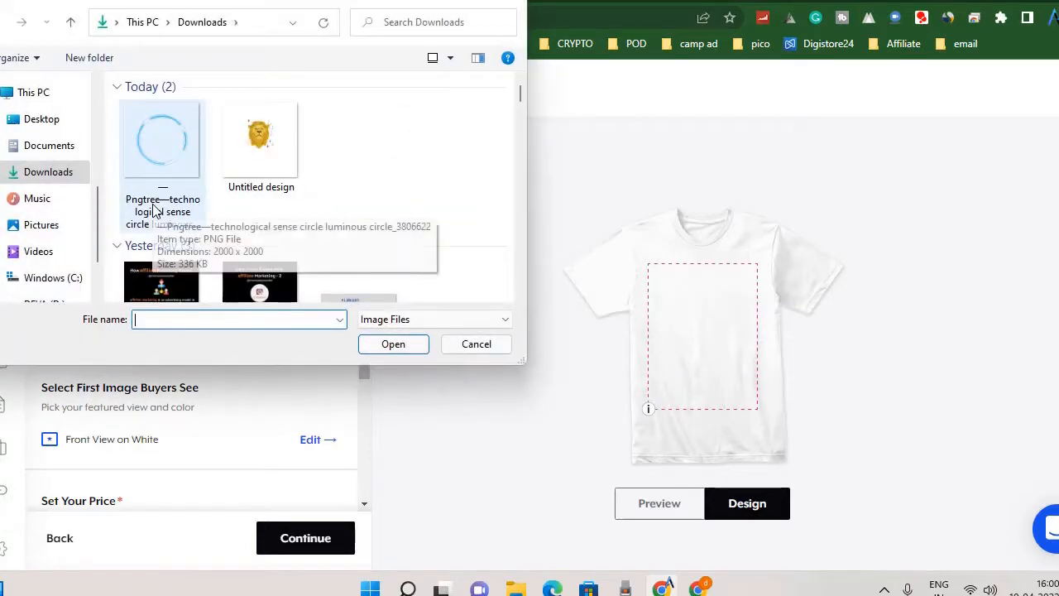
{"action": "double_click", "coordinate": [240, 143]}
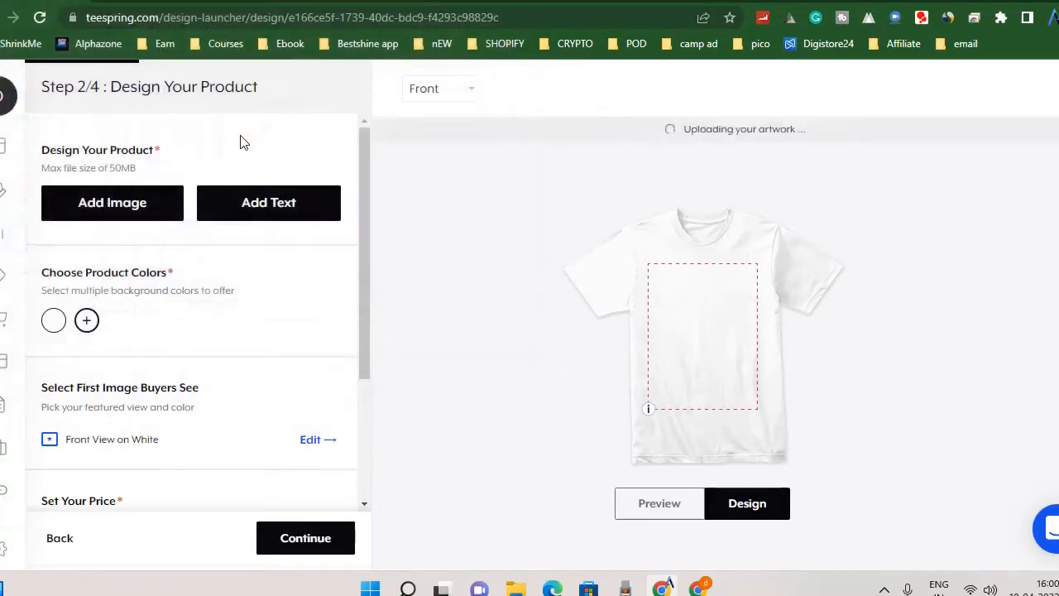
{"action": "left_click", "coordinate": [701, 315]}
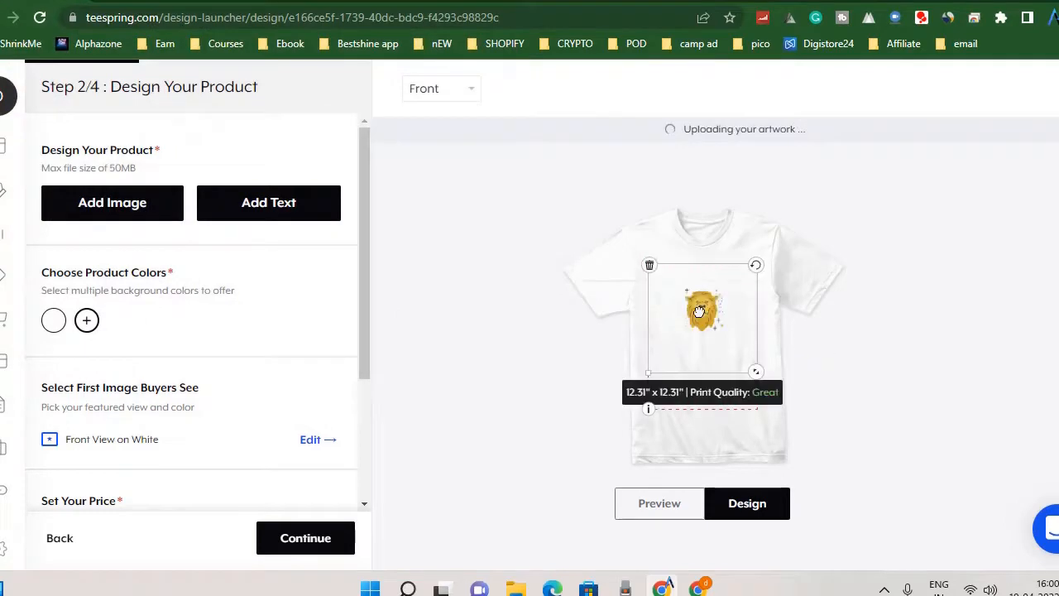
Enlarge the lion artwork to about 15.58" x 15.58" and centre it horizontally on the tee's upper chest, checking the preview.
{"action": "left_click_drag", "start_coordinate": [755, 371], "coordinate": [757, 376]}
{"action": "left_click_drag", "start_coordinate": [720, 333], "coordinate": [722, 329]}
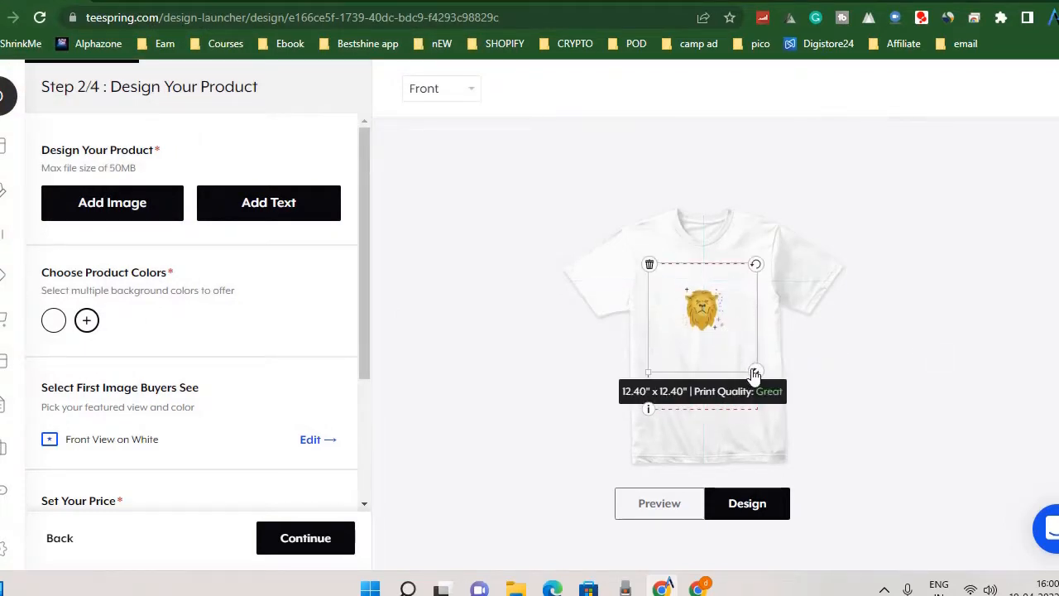
{"action": "left_click_drag", "start_coordinate": [755, 371], "coordinate": [796, 424]}
{"action": "mouse_move", "coordinate": [746, 352]}
{"action": "left_mouse_down"}
{"action": "mouse_move", "coordinate": [719, 345]}
{"action": "mouse_move", "coordinate": [731, 341]}
{"action": "left_mouse_up"}
{"action": "left_click_drag", "start_coordinate": [785, 420], "coordinate": [765, 390]}
{"action": "mouse_move", "coordinate": [710, 326]}
{"action": "left_mouse_down"}
{"action": "mouse_move", "coordinate": [697, 319]}
{"action": "mouse_move", "coordinate": [708, 306]}
{"action": "mouse_move", "coordinate": [687, 315]}
{"action": "mouse_move", "coordinate": [698, 315]}
{"action": "left_mouse_up"}
{"action": "left_click", "coordinate": [677, 501]}
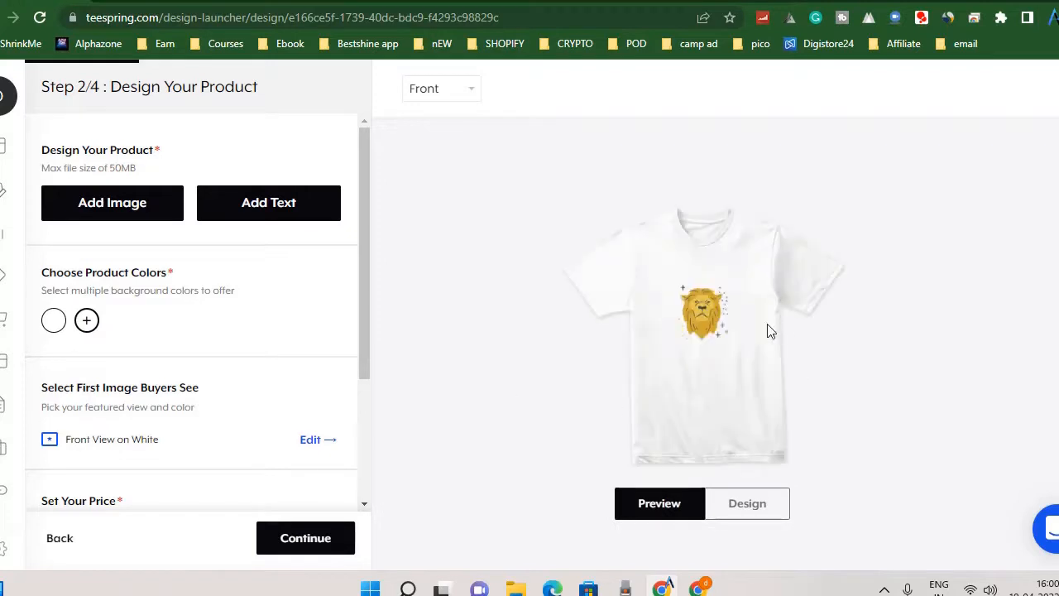
{"action": "left_click", "coordinate": [761, 508]}
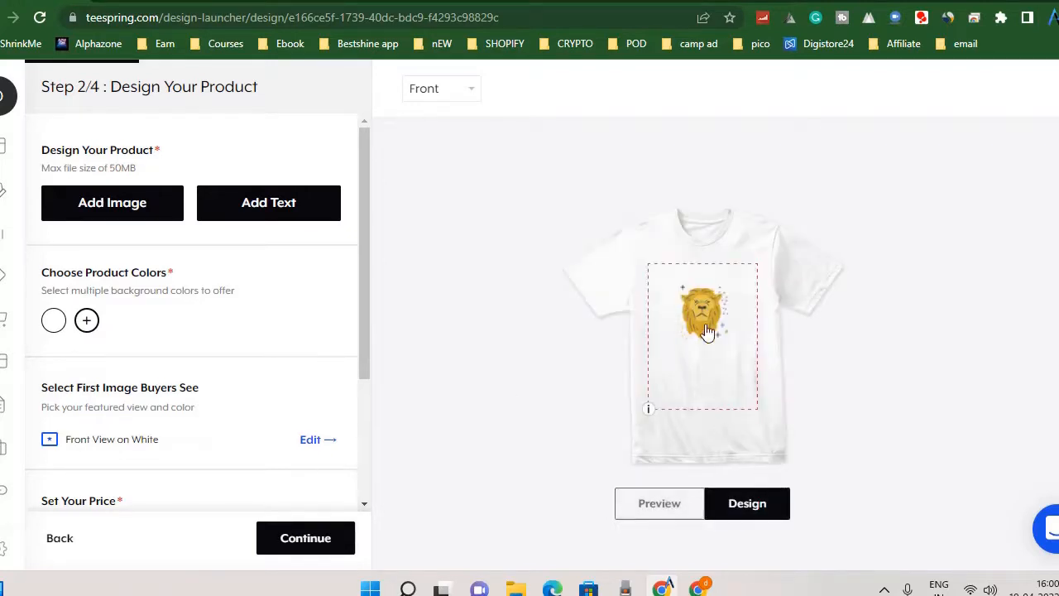
{"action": "left_click_drag", "start_coordinate": [705, 331], "coordinate": [699, 320]}
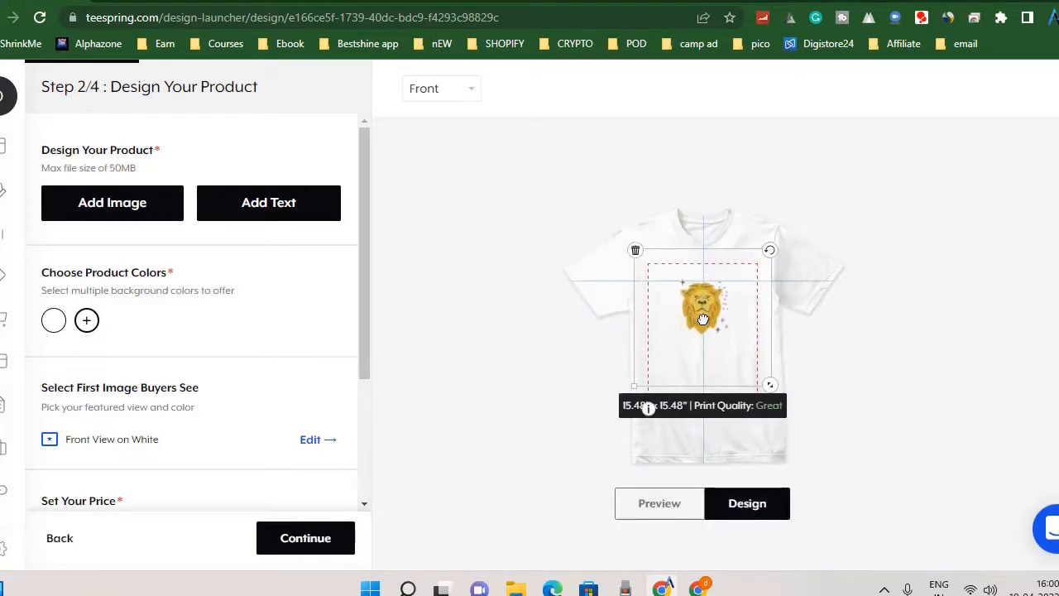
{"action": "left_click", "coordinate": [894, 348]}
Try a selling price of $20.99 for US-fulfilled and €20.99 for EU-fulfilled products.
{"action": "scroll", "coordinate": [313, 411], "scroll_direction": "down", "scroll_amount": 2}
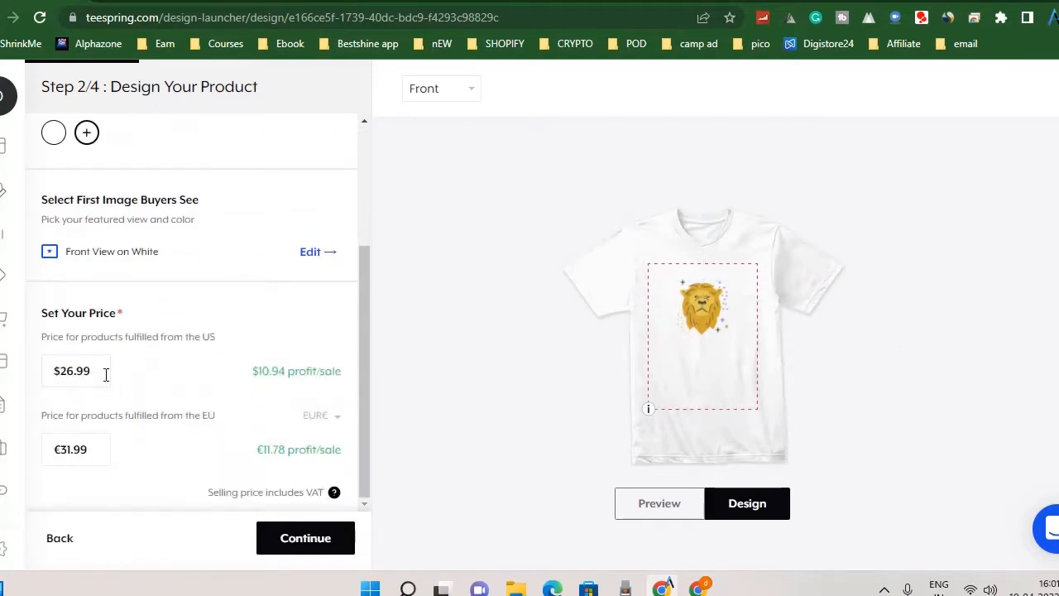
{"action": "double_click", "coordinate": [265, 373]}
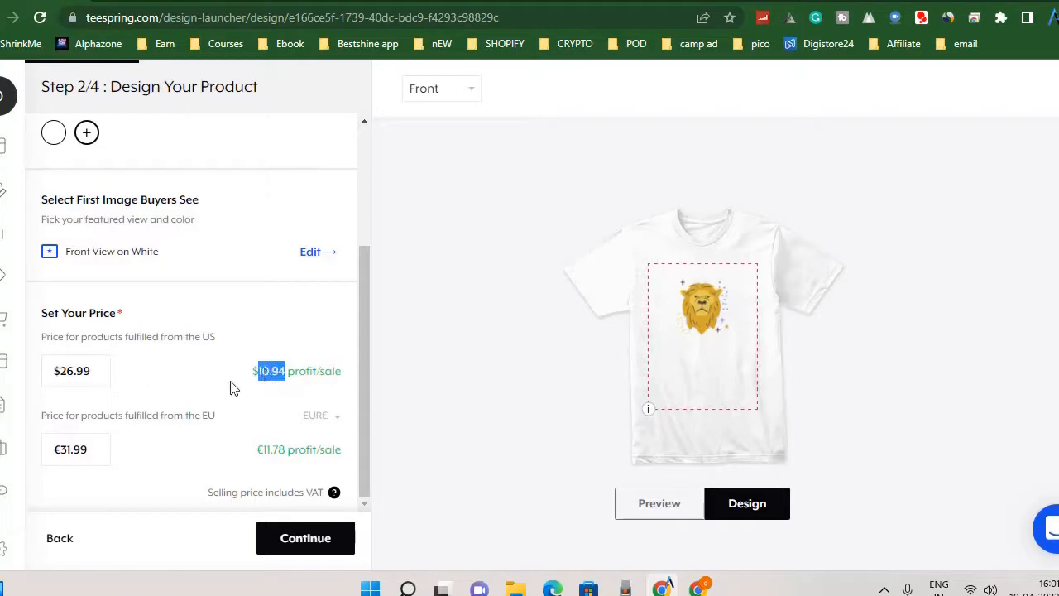
{"action": "left_click", "coordinate": [72, 371]}
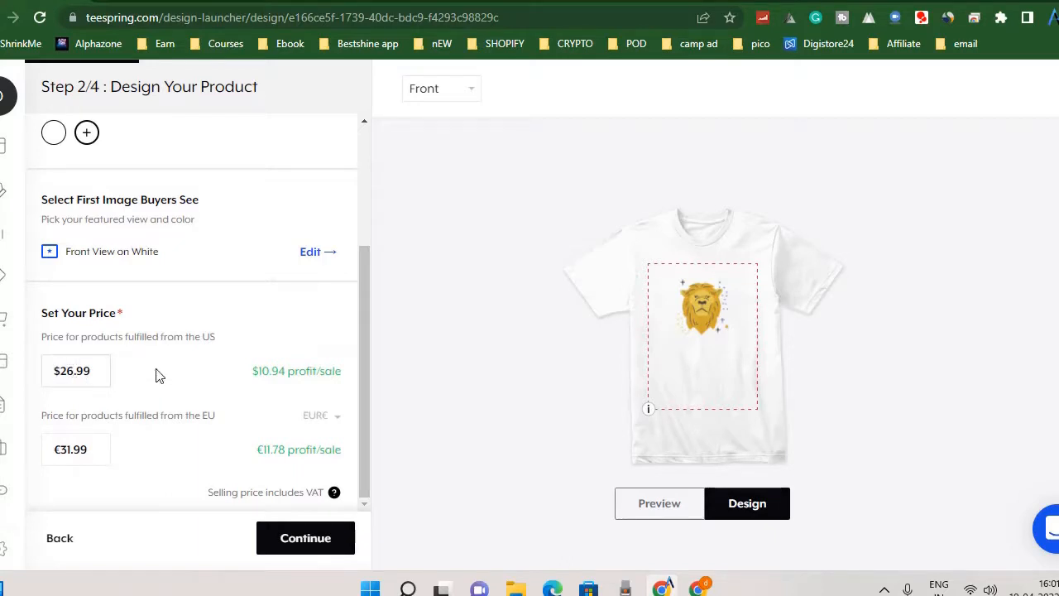
{"action": "key", "text": "BackSpace"}
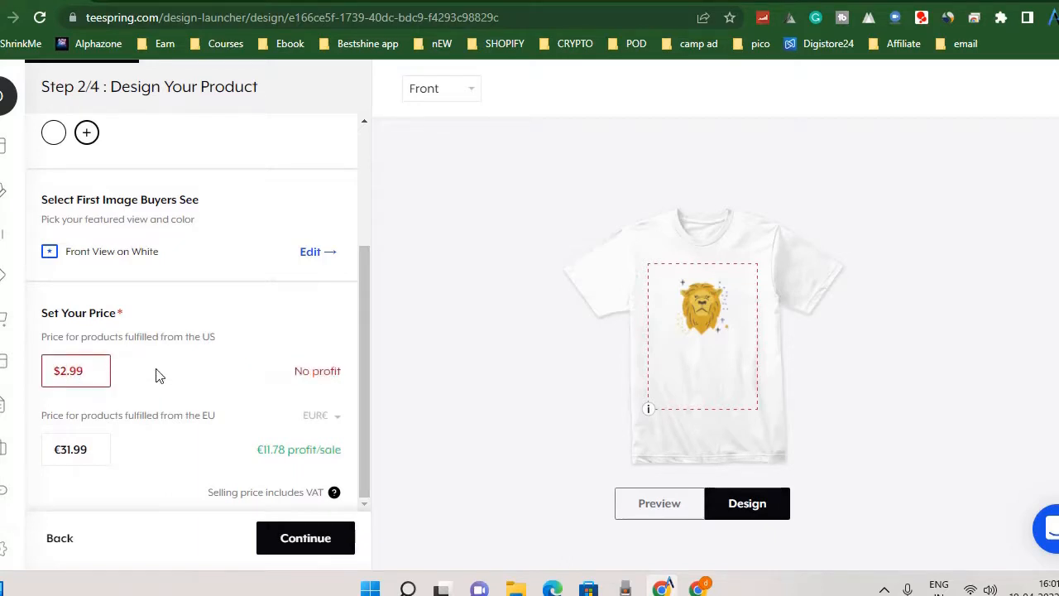
{"action": "type", "text": "0"}
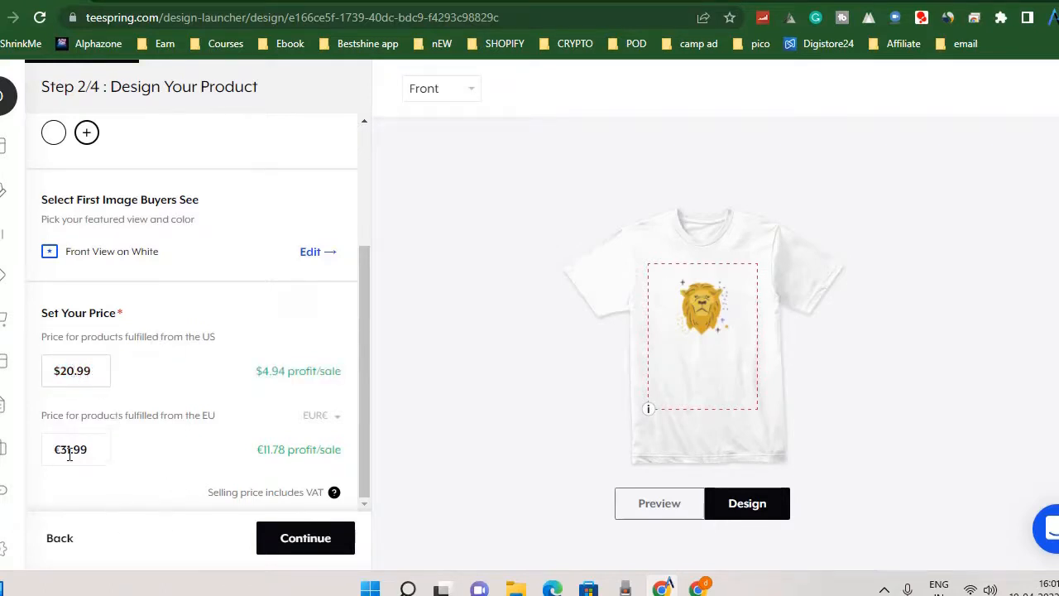
{"action": "key", "text": "BackSpace"}
{"action": "key", "text": "BackSpace"}
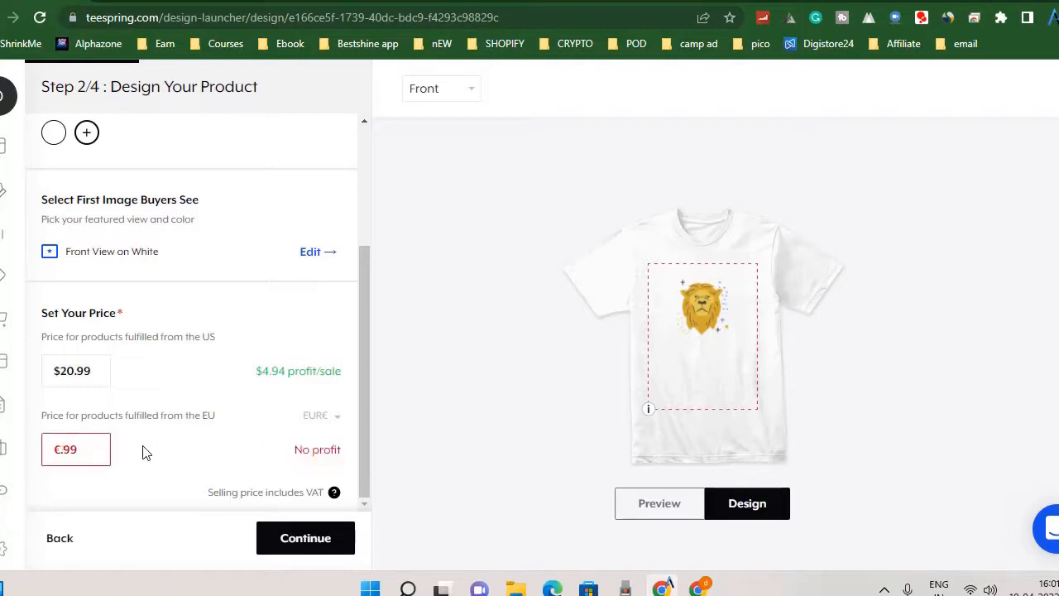
{"action": "type", "text": "20"}
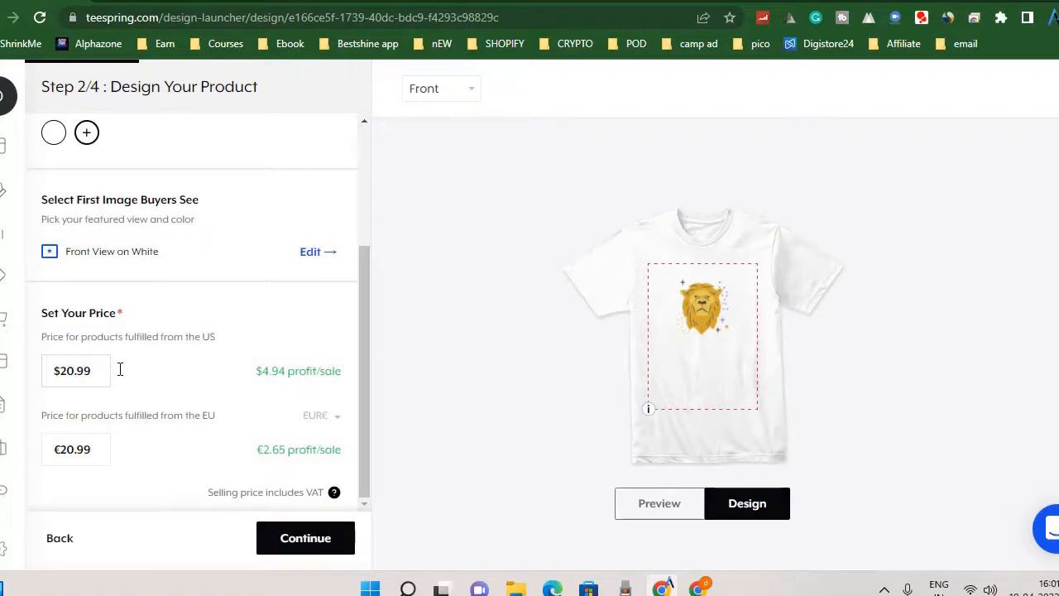
Try a US price of $24.99, and settle on $26.99.
{"action": "key", "text": "BackSpace"}
{"action": "type", "text": "9"}
{"action": "key", "text": "BackSpace"}
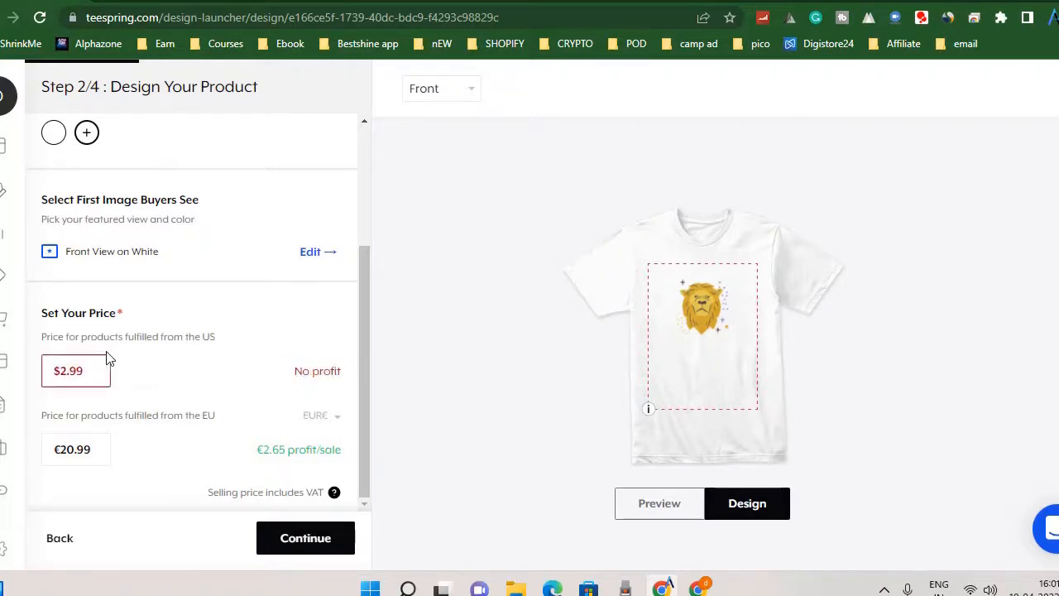
{"action": "type", "text": "4"}
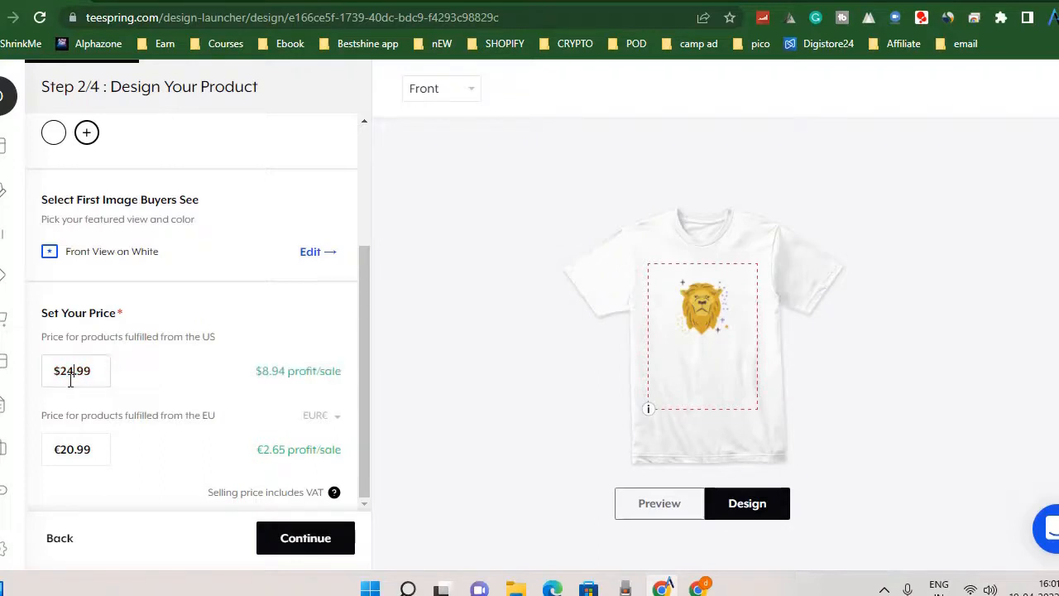
{"action": "key", "text": "BackSpace"}
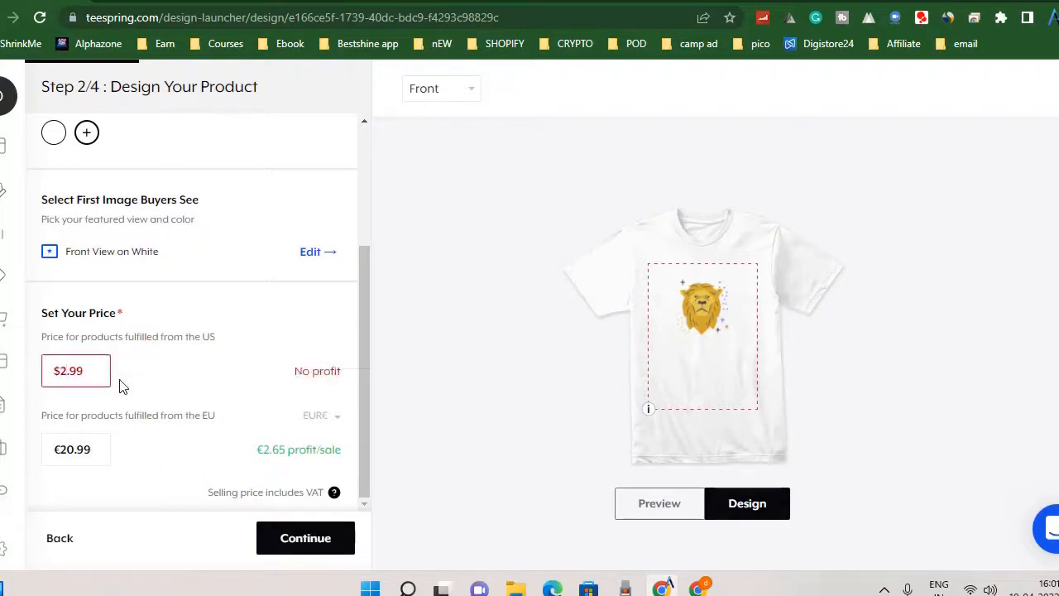
{"action": "type", "text": "6"}
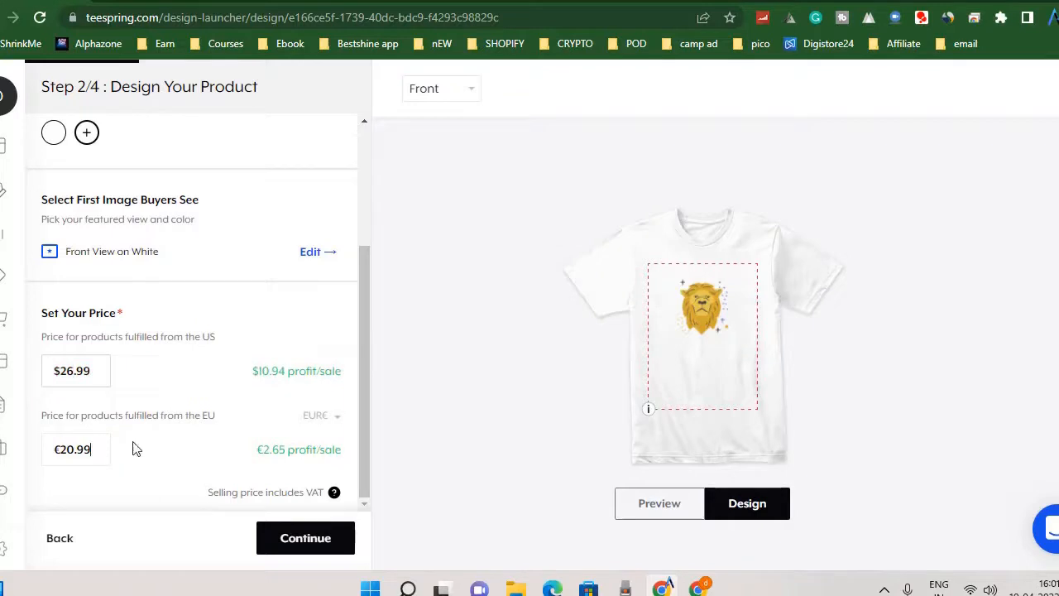
Set the price for EU-fulfilled products to €29.99 and proceed to adding more products.
{"action": "left_click", "coordinate": [70, 448]}
{"action": "key", "text": "BackSpace"}
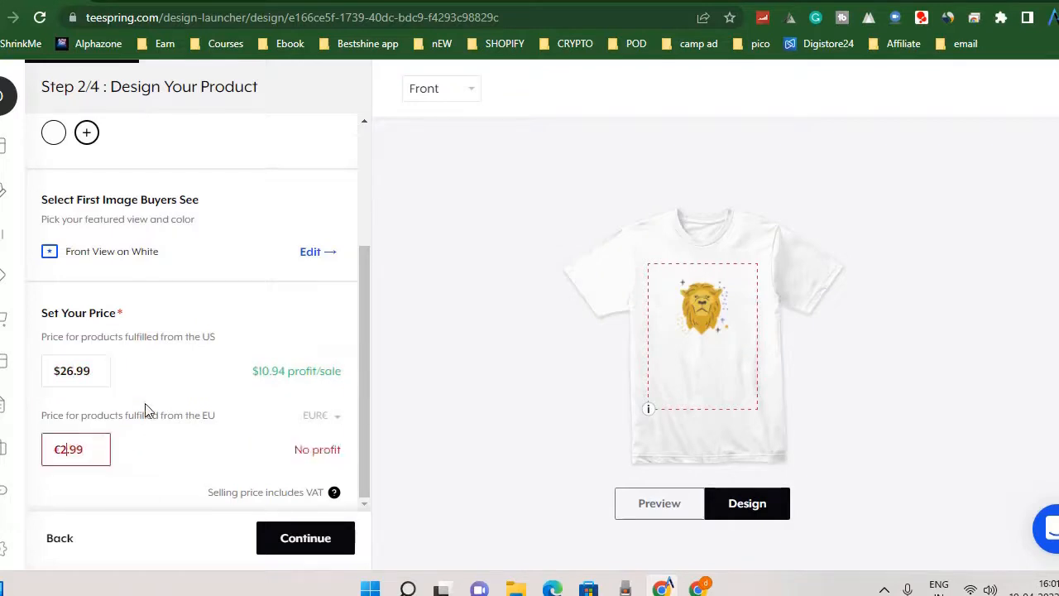
{"action": "type", "text": "6"}
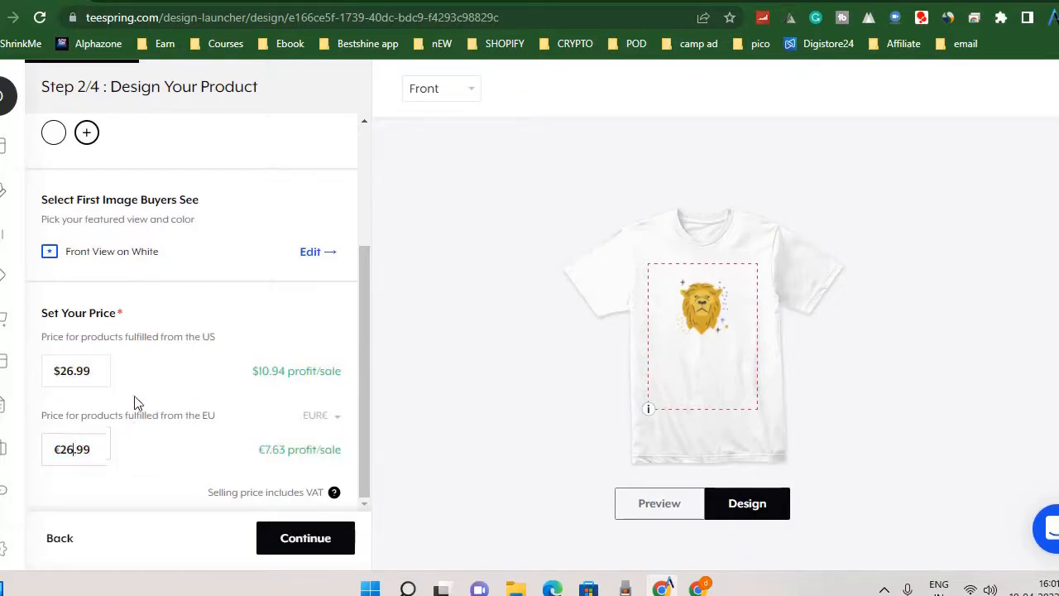
{"action": "key", "text": "BackSpace"}
{"action": "type", "text": "9"}
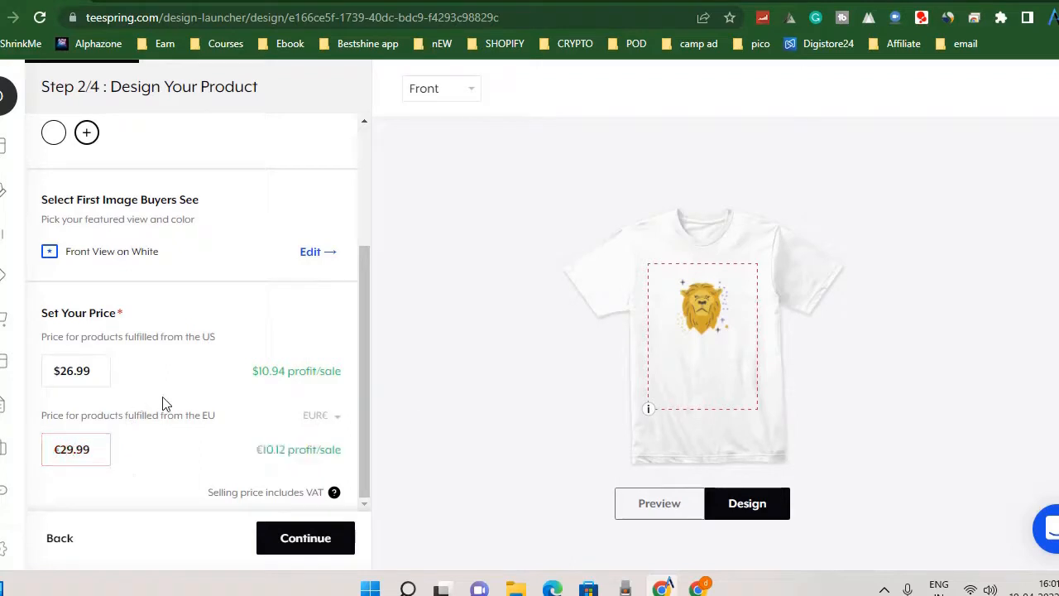
{"action": "left_click", "coordinate": [296, 540]}
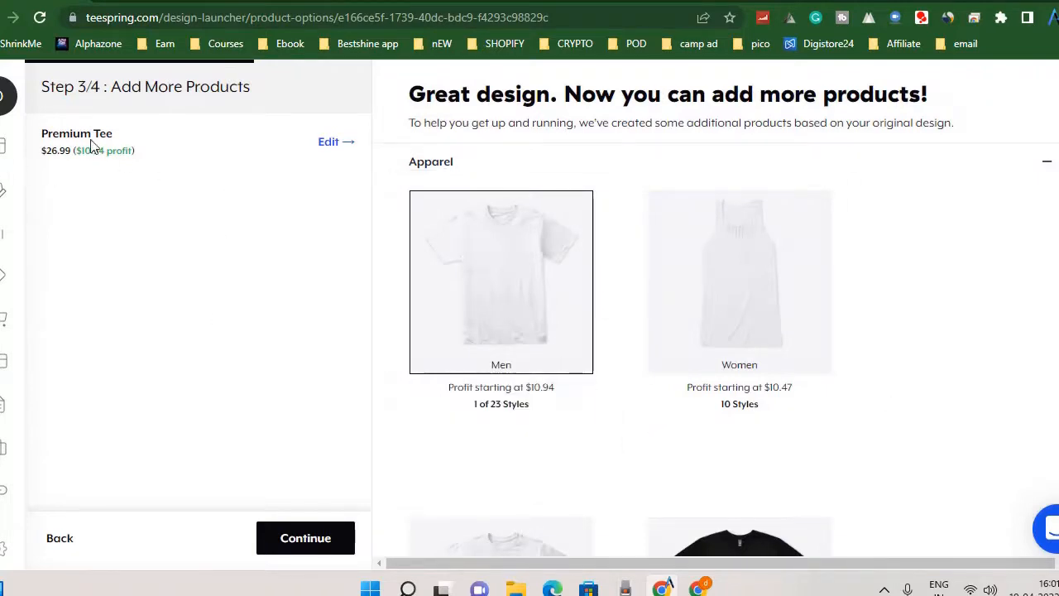
Open the style selection for men's apparel and examine the available hoodies, sweatshirts, tank tops and long sleeve tees.
{"action": "mouse_move", "coordinate": [735, 310]}
{"action": "scroll", "coordinate": [755, 322], "scroll_direction": "down", "scroll_amount": 2}
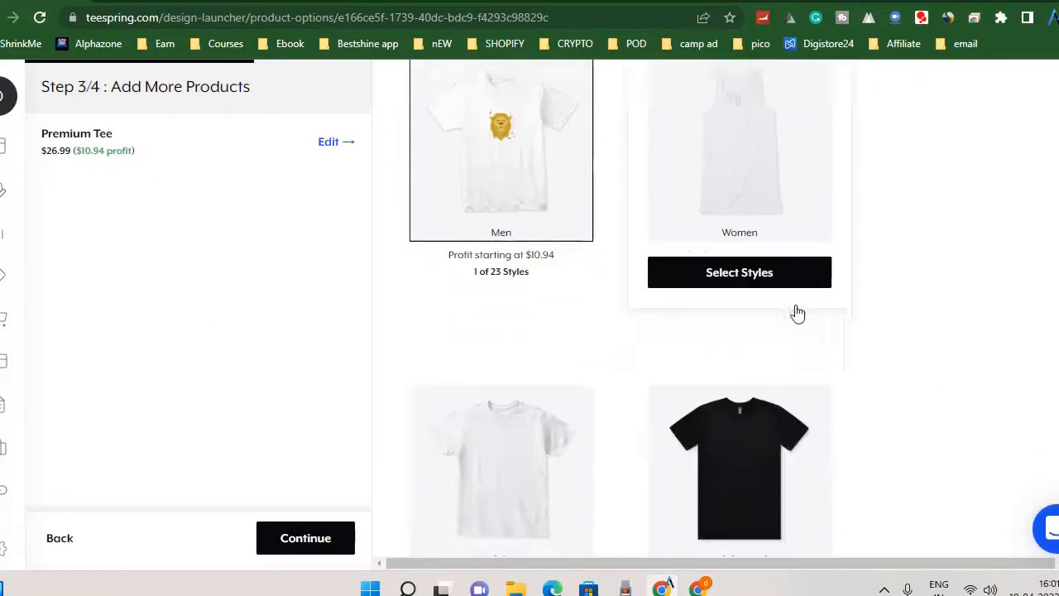
{"action": "scroll", "coordinate": [863, 362], "scroll_direction": "up", "scroll_amount": 2}
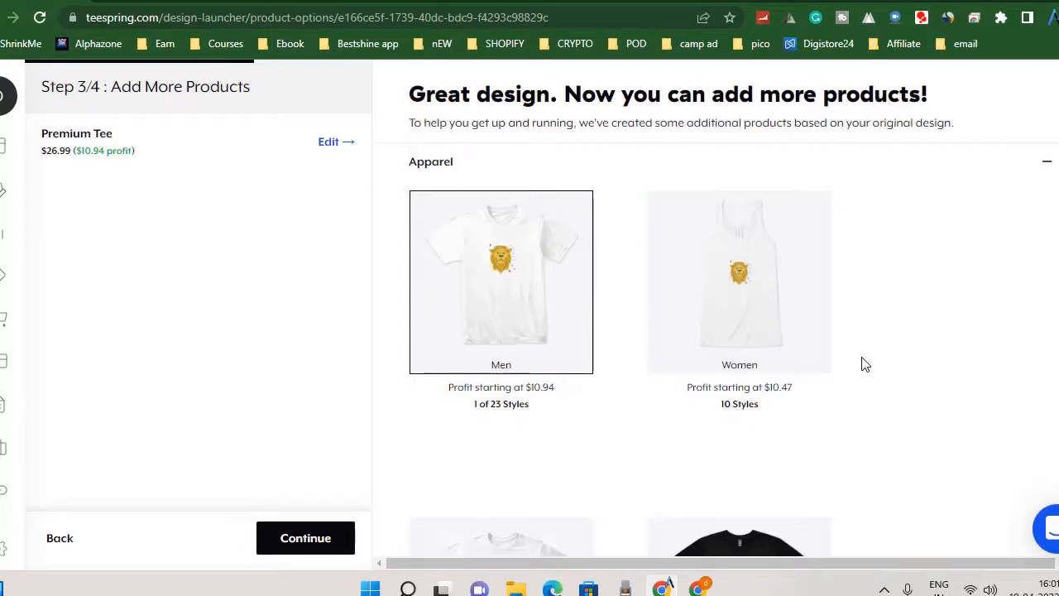
{"action": "mouse_move", "coordinate": [587, 347]}
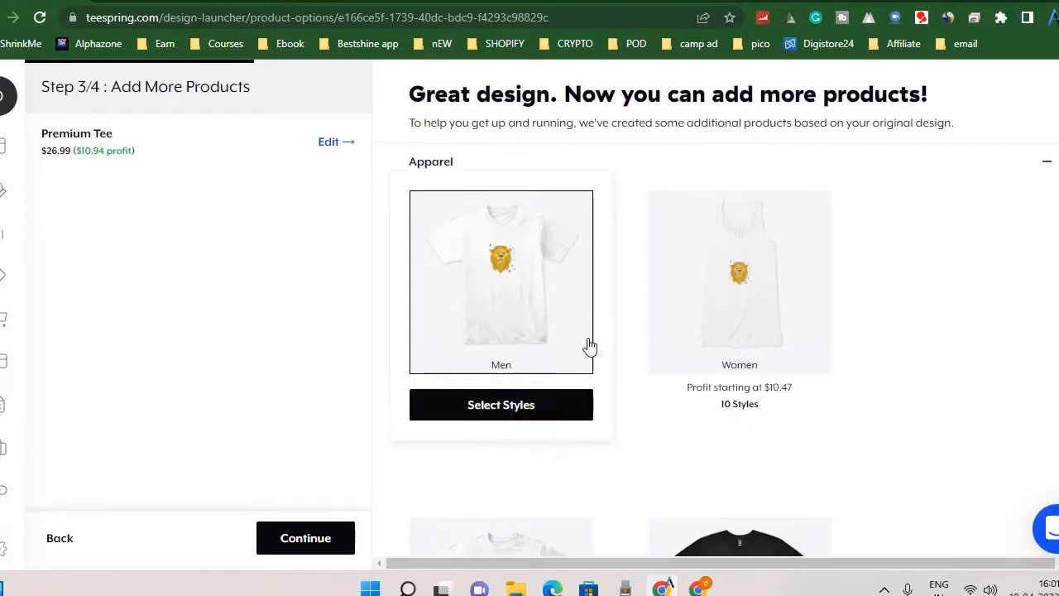
{"action": "left_click", "coordinate": [519, 413]}
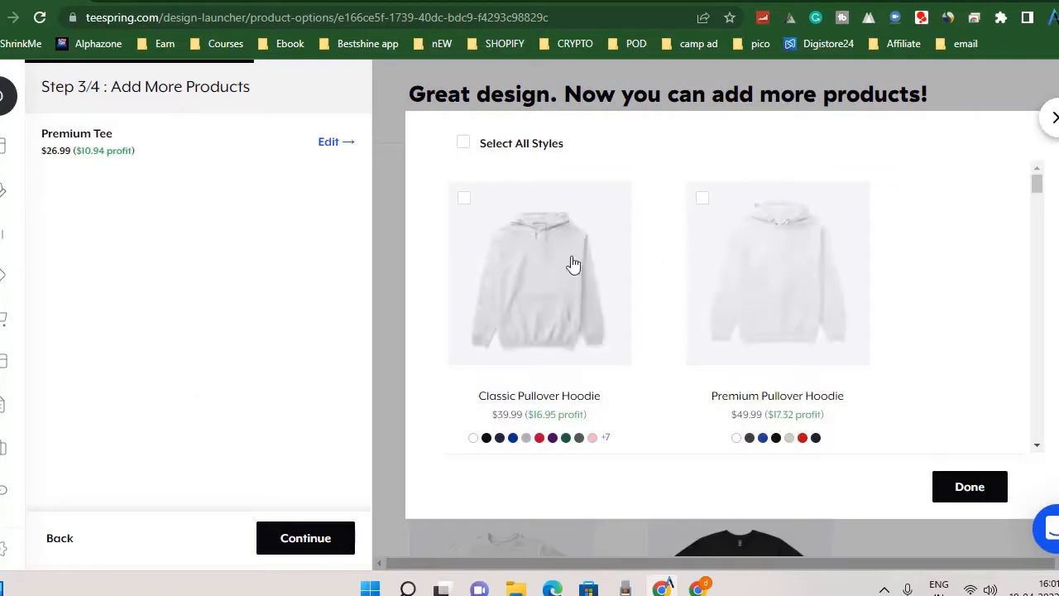
{"action": "scroll", "coordinate": [579, 279], "scroll_direction": "down", "scroll_amount": 6}
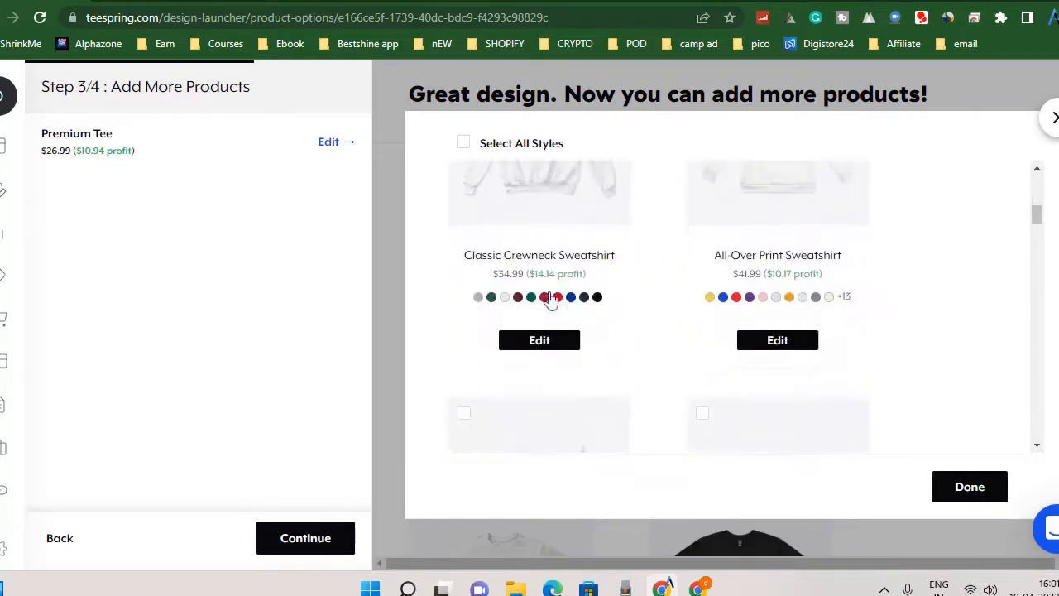
{"action": "scroll", "coordinate": [831, 303], "scroll_direction": "up", "scroll_amount": 1}
{"action": "scroll", "coordinate": [832, 303], "scroll_direction": "up", "scroll_amount": 3}
{"action": "scroll", "coordinate": [829, 299], "scroll_direction": "down", "scroll_amount": 5}
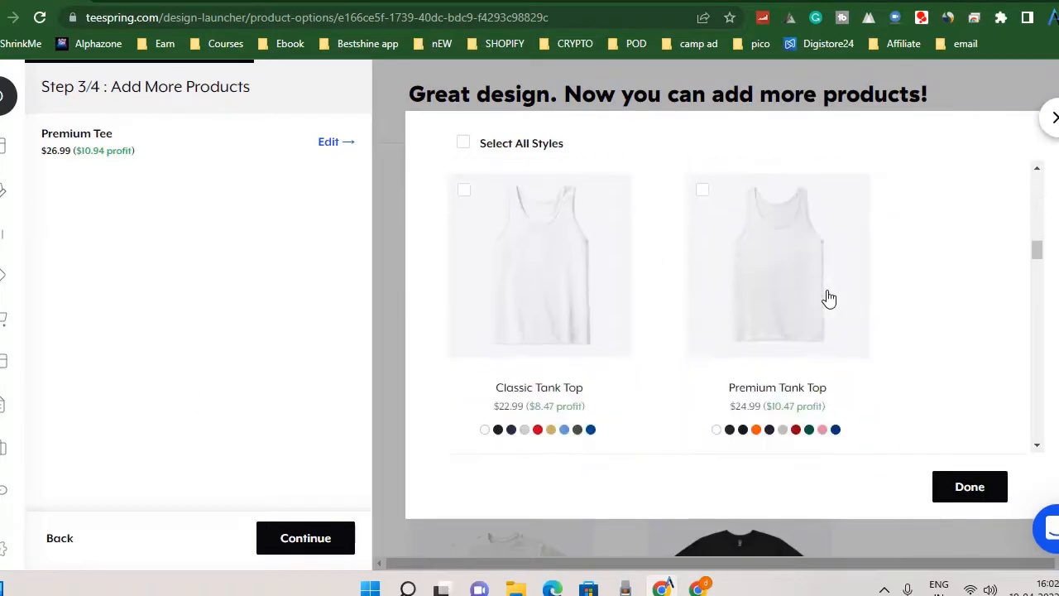
{"action": "scroll", "coordinate": [601, 385], "scroll_direction": "down", "scroll_amount": 3}
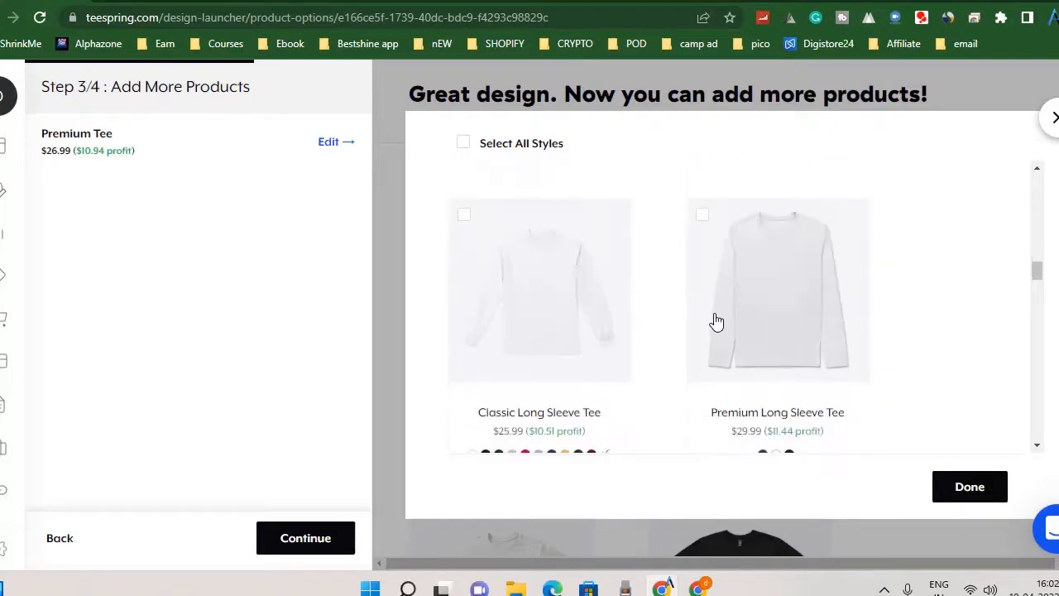
{"action": "scroll", "coordinate": [716, 314], "scroll_direction": "up", "scroll_amount": 3}
{"action": "scroll", "coordinate": [716, 305], "scroll_direction": "up", "scroll_amount": 4}
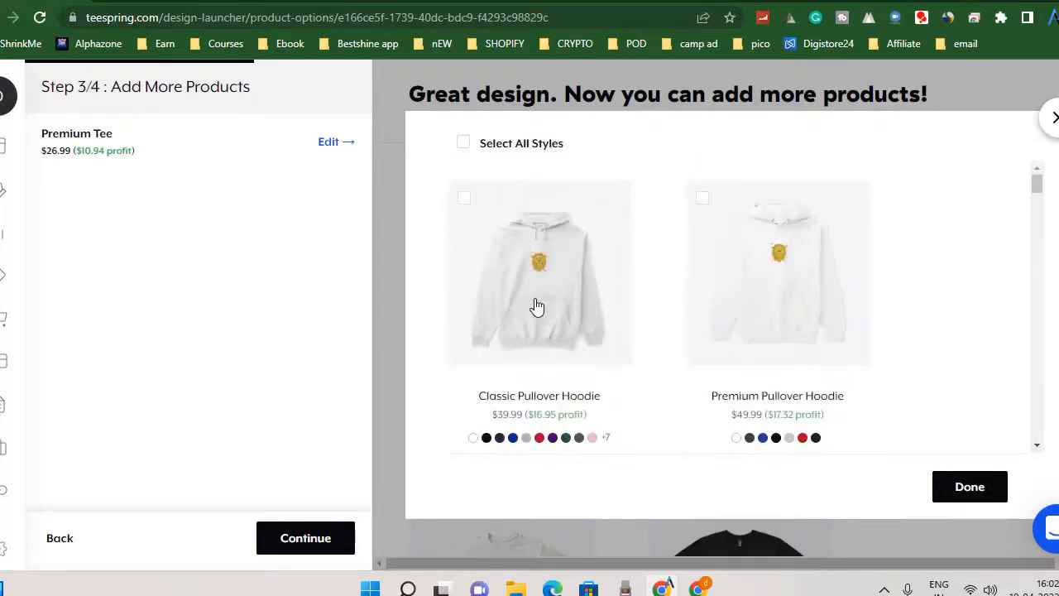
Add the Premium Pullover Hoodie, Classic Pullover Hoodie and Classic Tank Top from the men's styles to the listing.
{"action": "left_click", "coordinate": [723, 286]}
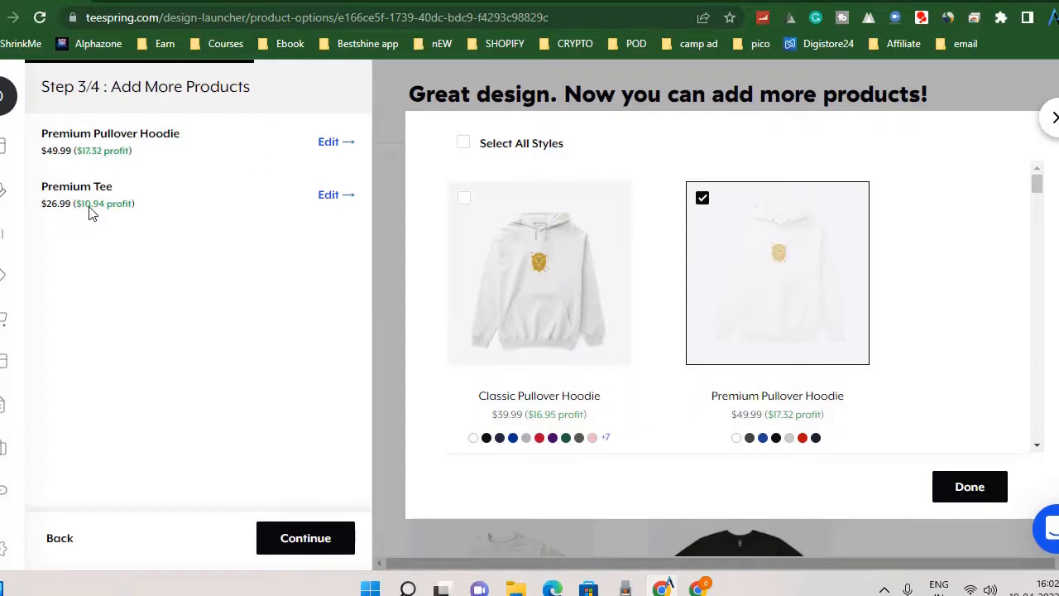
{"action": "left_click", "coordinate": [546, 287]}
{"action": "scroll", "coordinate": [741, 271], "scroll_direction": "down", "scroll_amount": 4}
{"action": "scroll", "coordinate": [741, 271], "scroll_direction": "down", "scroll_amount": 2}
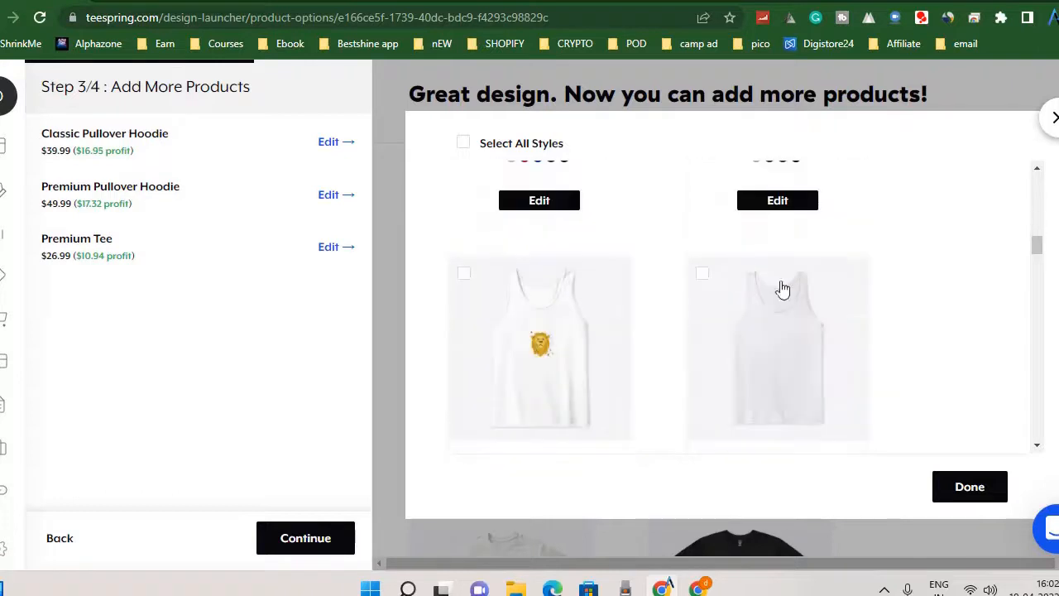
{"action": "left_click", "coordinate": [502, 364]}
{"action": "left_click", "coordinate": [977, 497]}
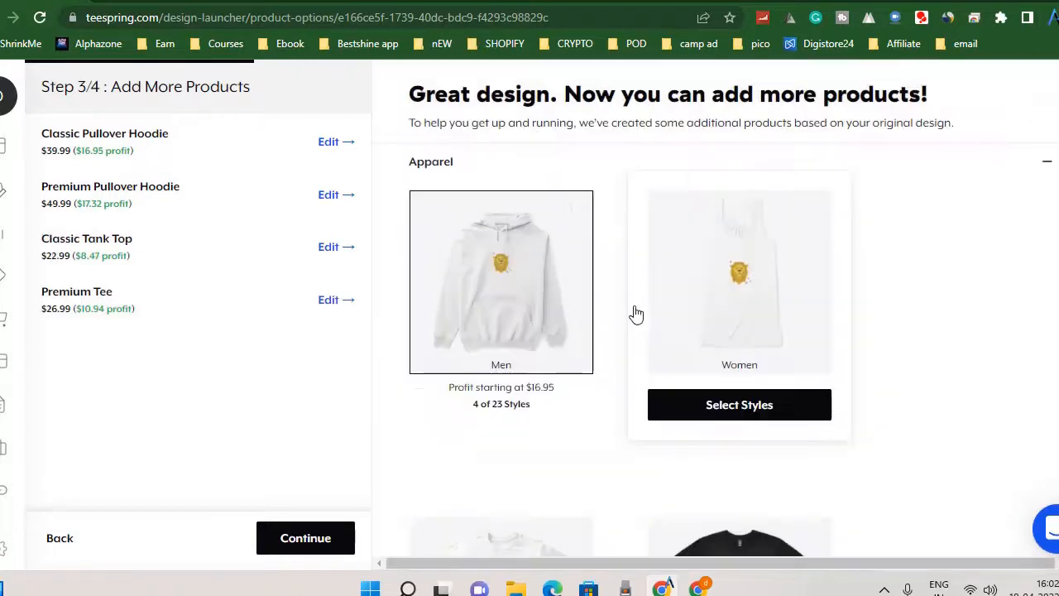
Add the Women's Flowy Tank Top and the Crop Hoodie from the women's apparel styles to the listing.
{"action": "left_click", "coordinate": [744, 407]}
{"action": "left_click", "coordinate": [530, 303]}
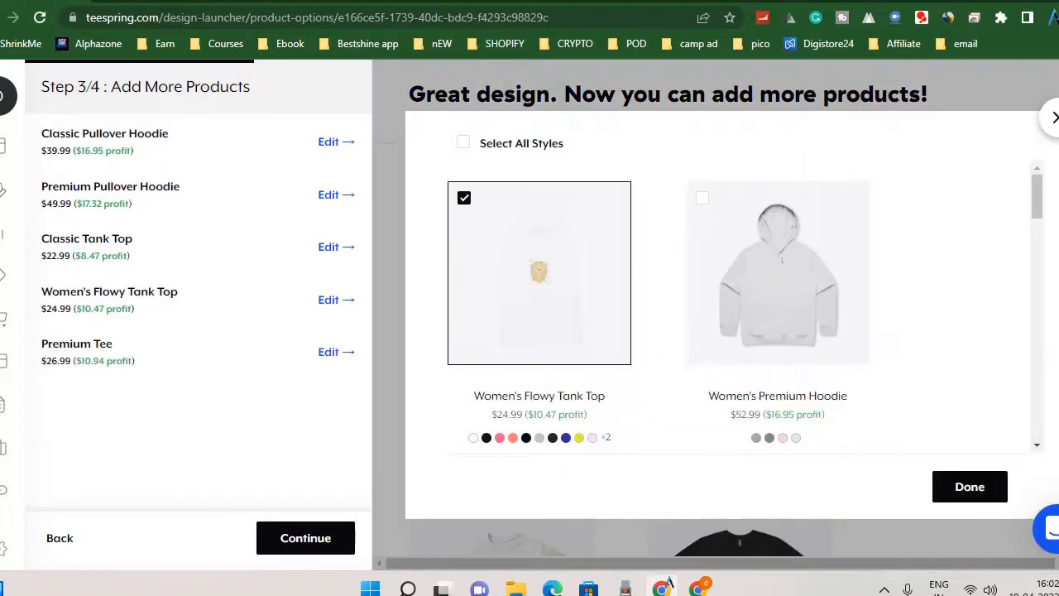
{"action": "scroll", "coordinate": [918, 352], "scroll_direction": "down", "scroll_amount": 4}
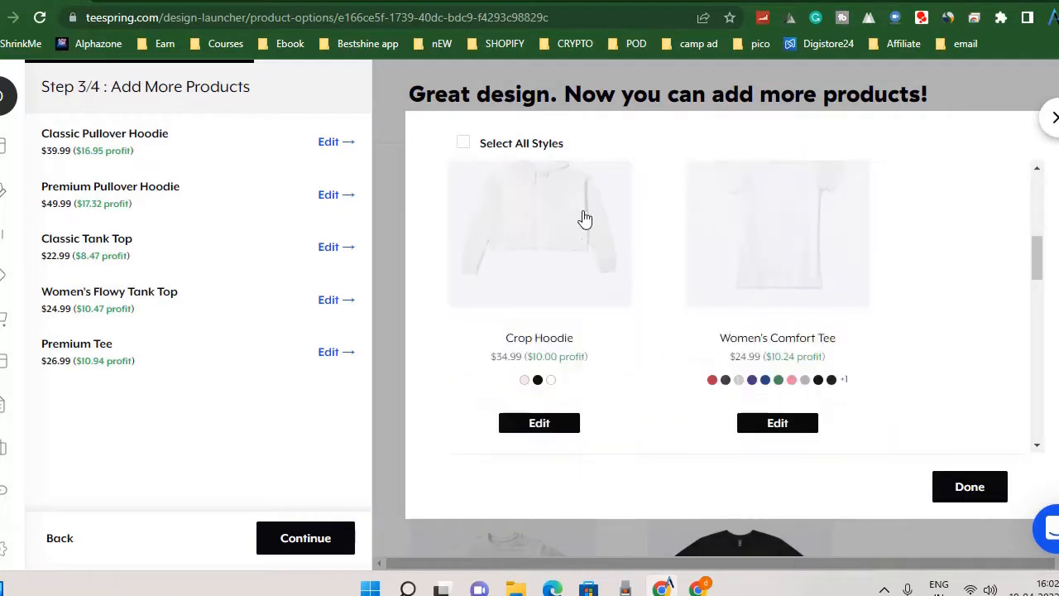
{"action": "left_click", "coordinate": [582, 217]}
{"action": "scroll", "coordinate": [937, 356], "scroll_direction": "up", "scroll_amount": 2}
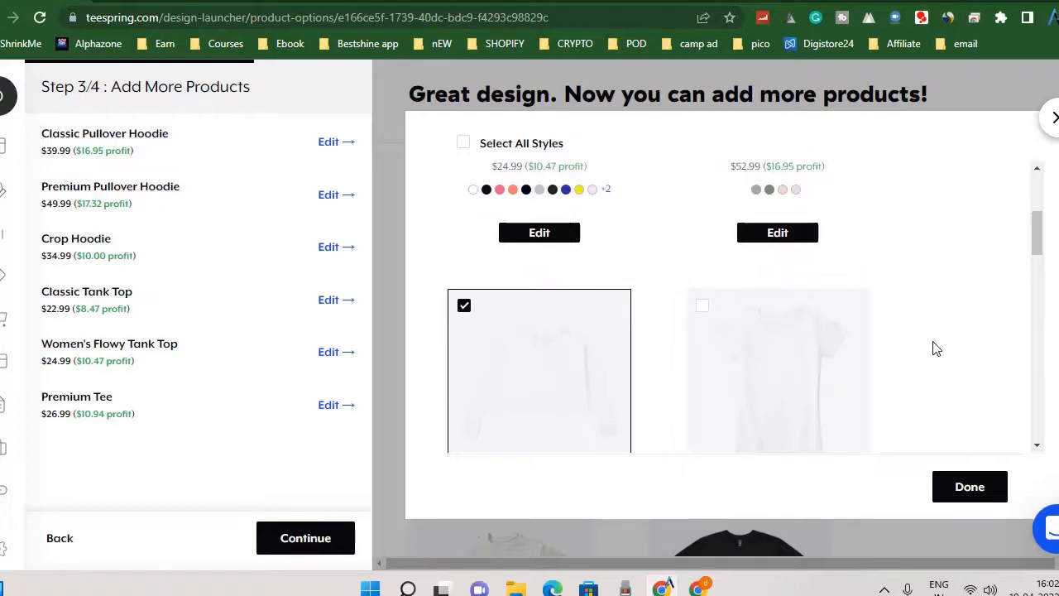
{"action": "scroll", "coordinate": [936, 349], "scroll_direction": "down", "scroll_amount": 2}
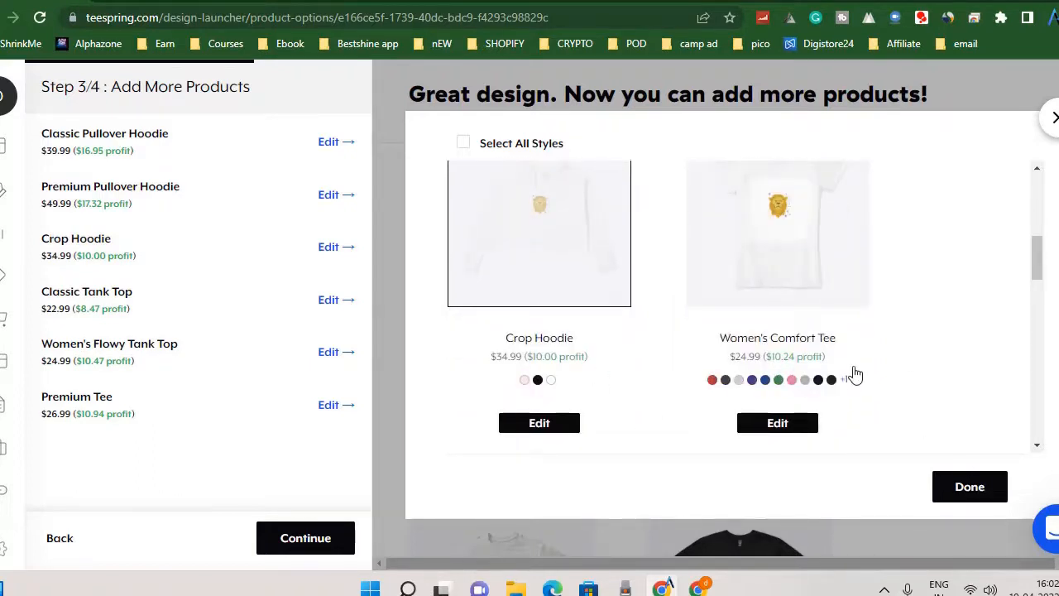
{"action": "left_click", "coordinate": [972, 490]}
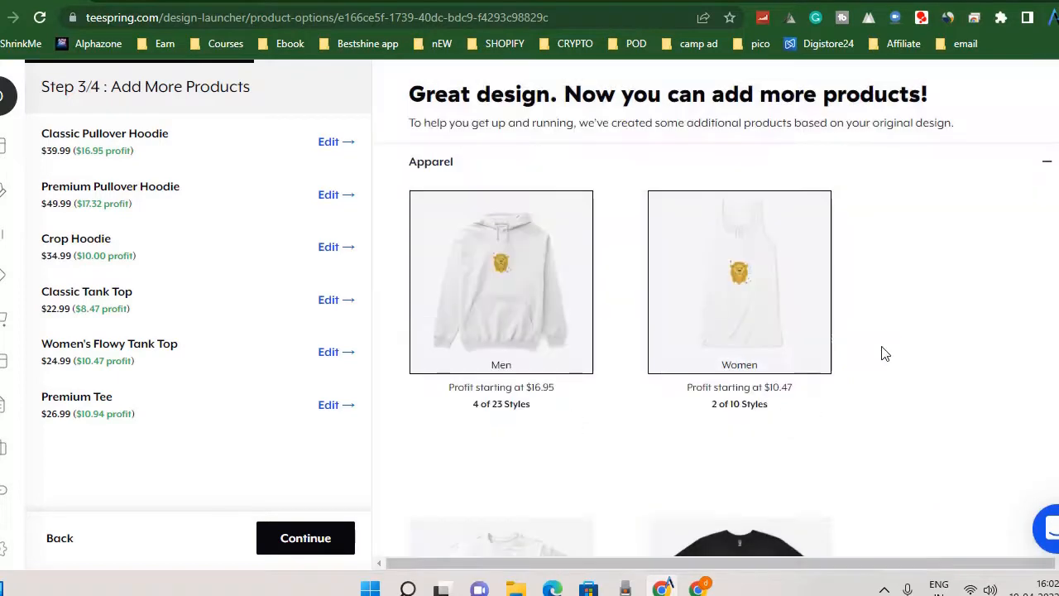
Examine the other available product categories, from kids' apparel and totes to mugs, posters, stickers and new products.
{"action": "scroll", "coordinate": [884, 358], "scroll_direction": "down", "scroll_amount": 6}
{"action": "scroll", "coordinate": [886, 367], "scroll_direction": "up", "scroll_amount": 2}
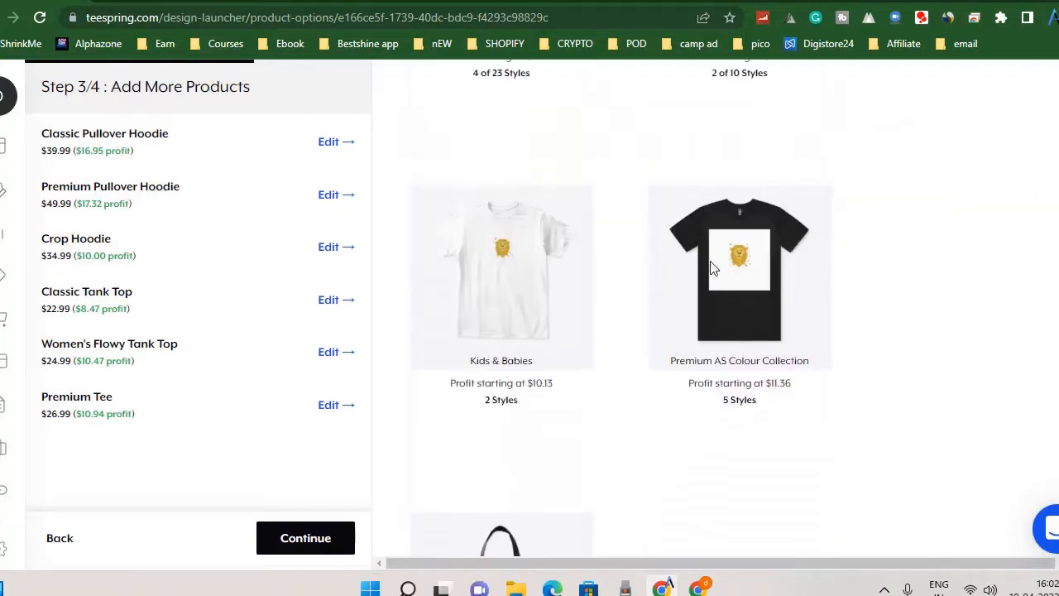
{"action": "mouse_move", "coordinate": [749, 285]}
{"action": "scroll", "coordinate": [913, 336], "scroll_direction": "down", "scroll_amount": 2}
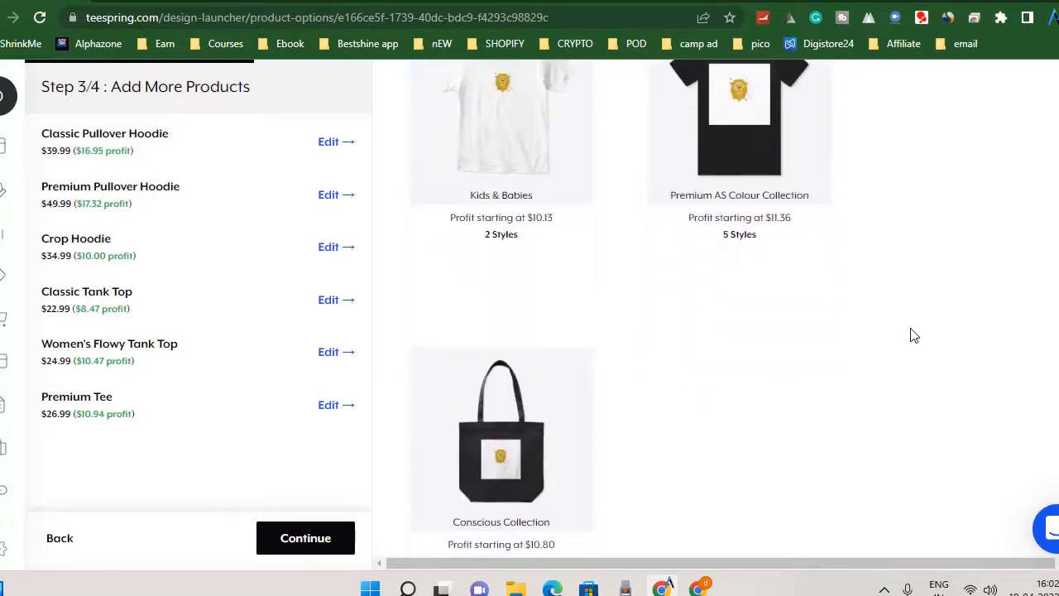
{"action": "scroll", "coordinate": [936, 322], "scroll_direction": "down", "scroll_amount": 12}
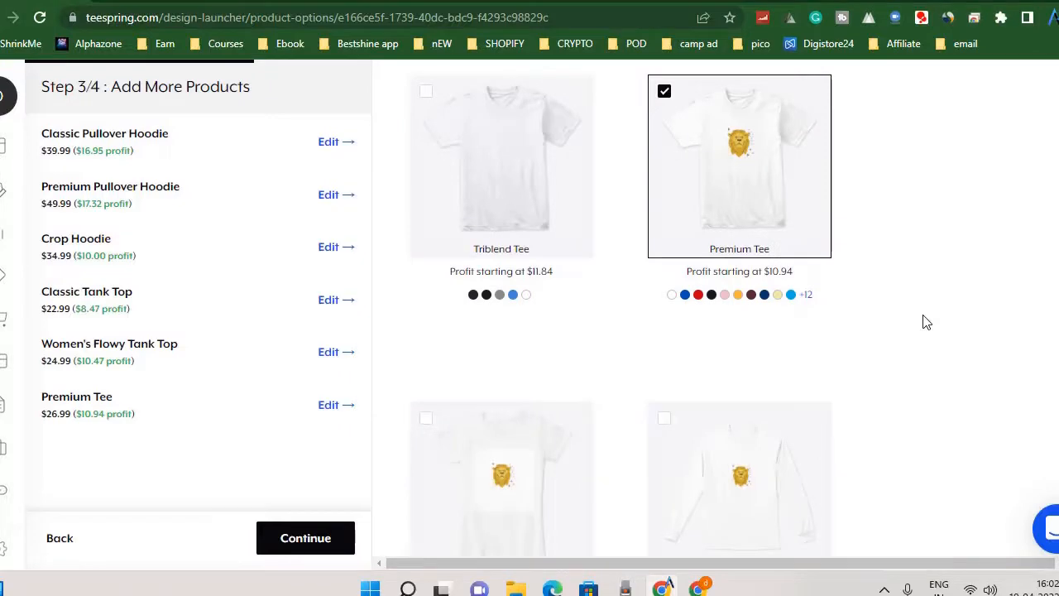
{"action": "scroll", "coordinate": [744, 372], "scroll_direction": "down", "scroll_amount": 15}
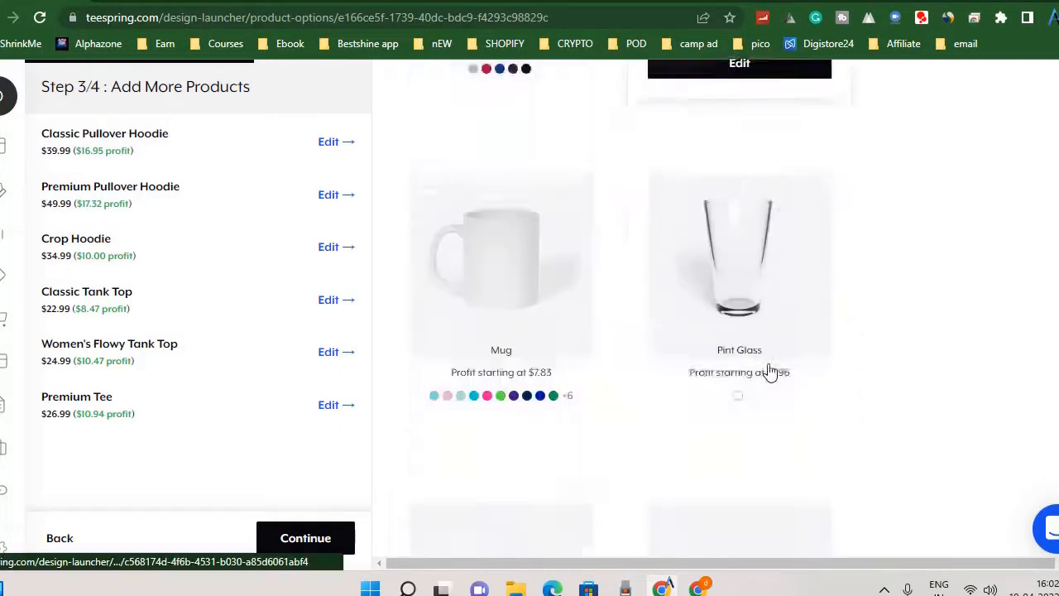
{"action": "scroll", "coordinate": [538, 166], "scroll_direction": "down", "scroll_amount": 3}
{"action": "scroll", "coordinate": [764, 434], "scroll_direction": "down", "scroll_amount": 2}
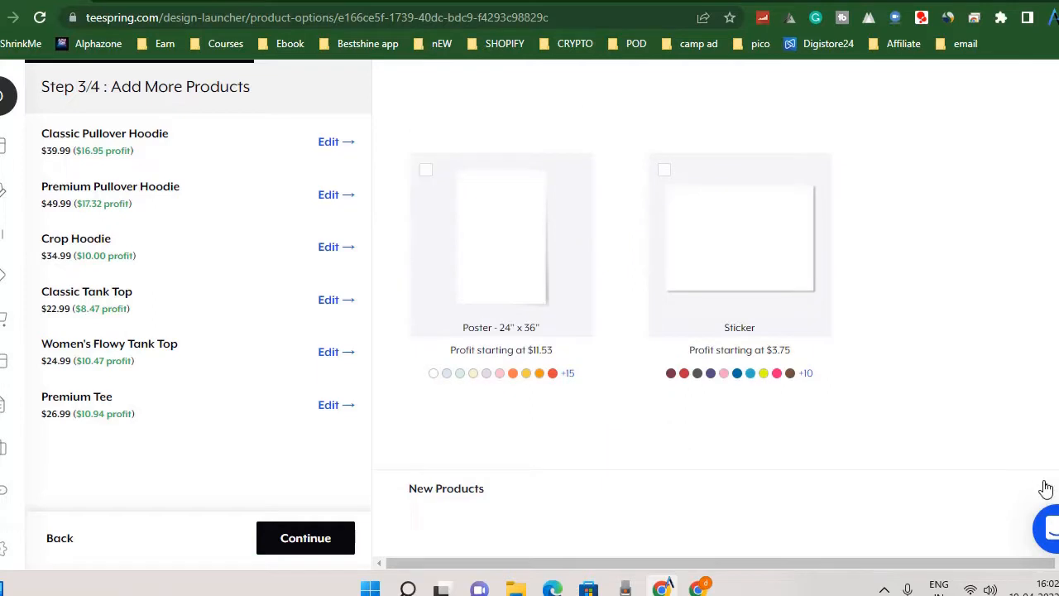
{"action": "scroll", "coordinate": [574, 397], "scroll_direction": "down", "scroll_amount": 4}
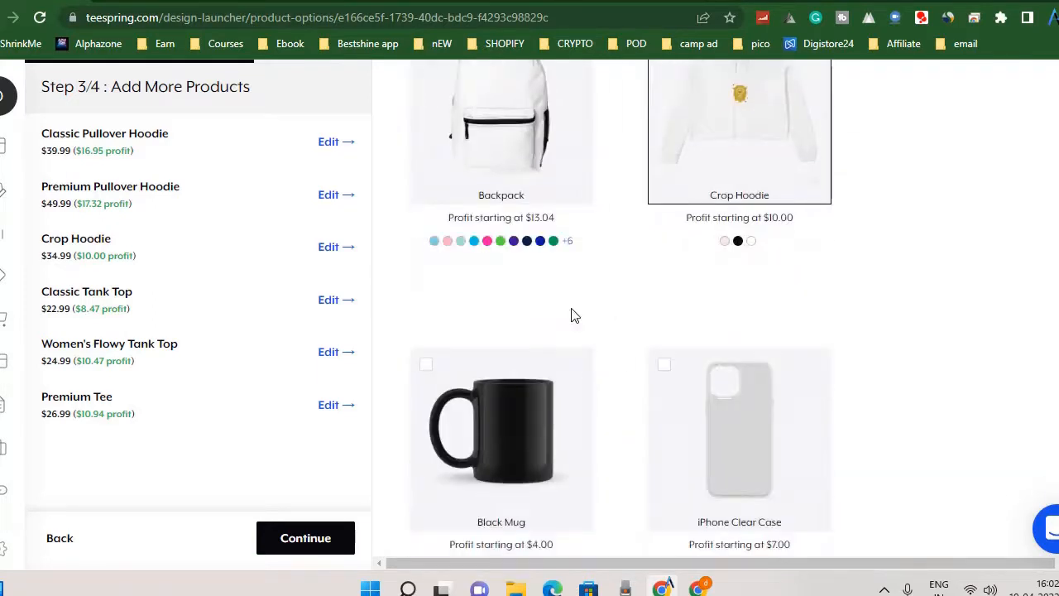
{"action": "scroll", "coordinate": [745, 376], "scroll_direction": "down", "scroll_amount": 5}
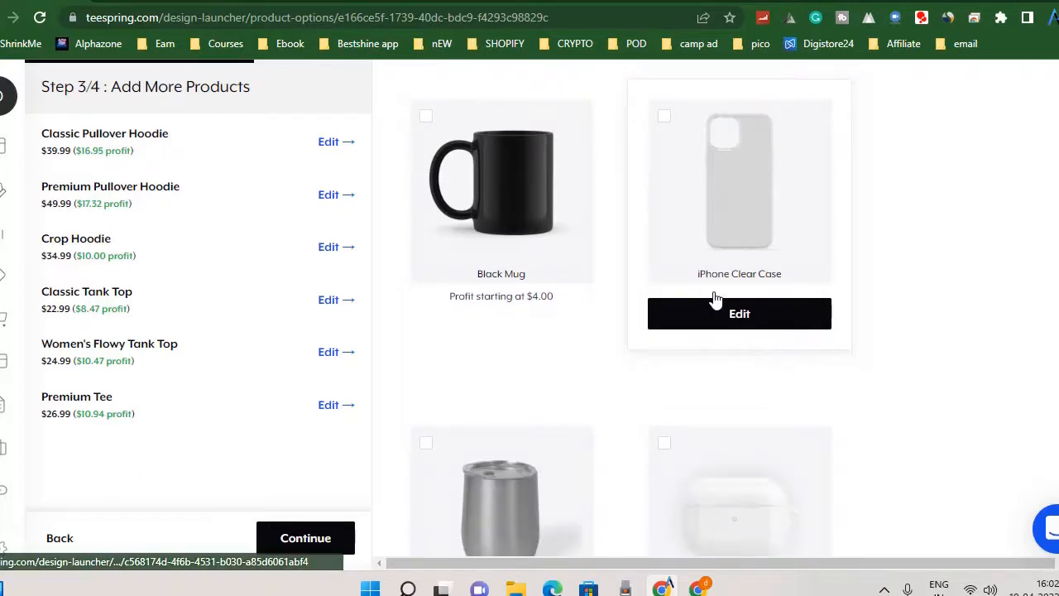
Try adding the iPhone Clear Case from the new products, and remove it from the listing again.
{"action": "left_click", "coordinate": [663, 116]}
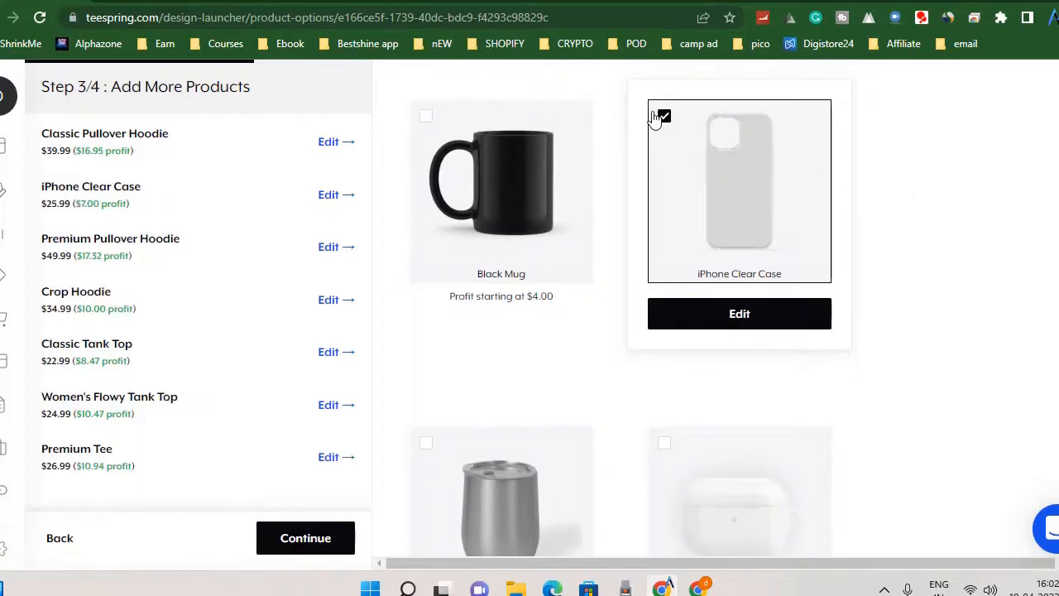
{"action": "left_click", "coordinate": [668, 121]}
{"action": "scroll", "coordinate": [815, 240], "scroll_direction": "down", "scroll_amount": 2}
{"action": "scroll", "coordinate": [812, 240], "scroll_direction": "up", "scroll_amount": 3}
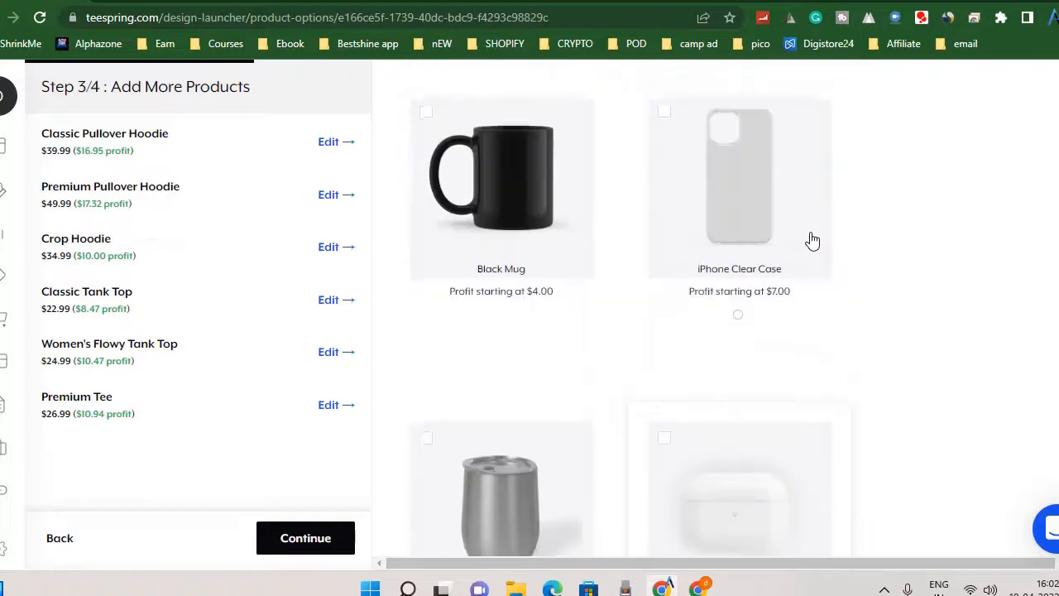
Finish the product selection and proceed to the listing details for adding the products to the store.
{"action": "scroll", "coordinate": [812, 240], "scroll_direction": "down", "scroll_amount": 1}
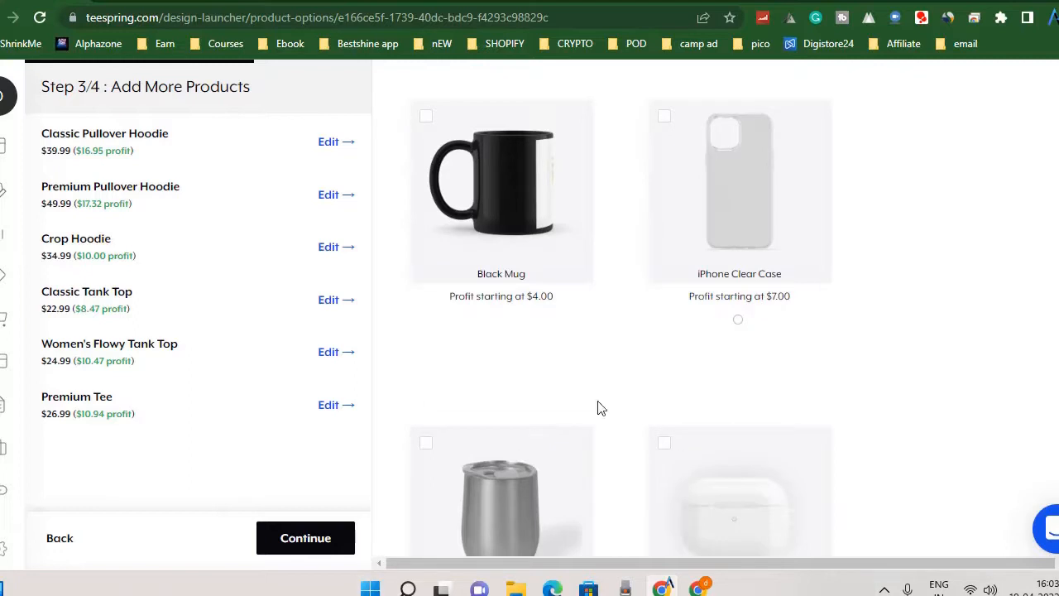
{"action": "scroll", "coordinate": [646, 418], "scroll_direction": "down", "scroll_amount": 3}
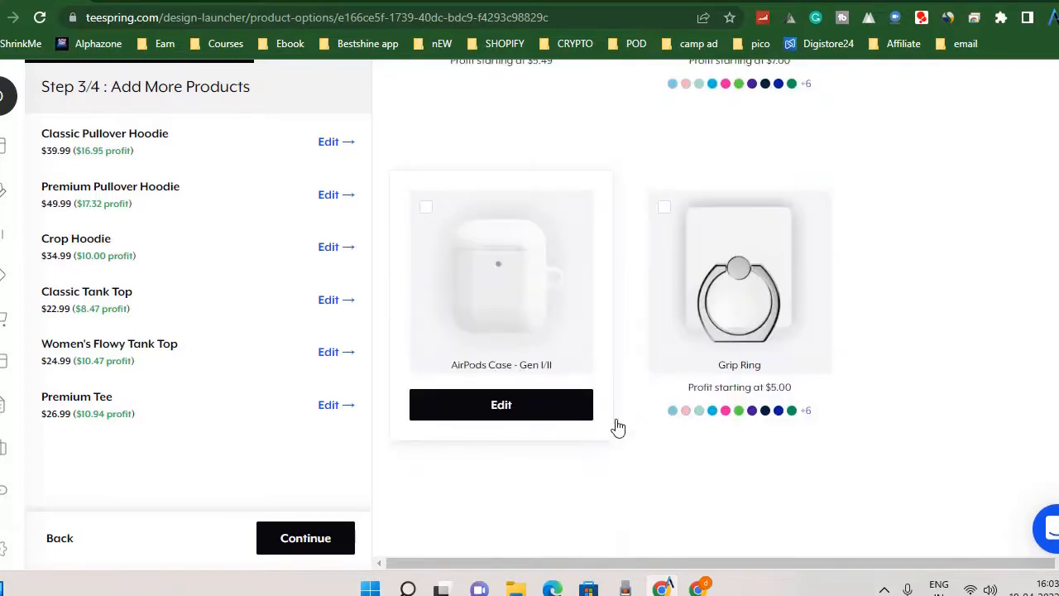
{"action": "left_click", "coordinate": [306, 539]}
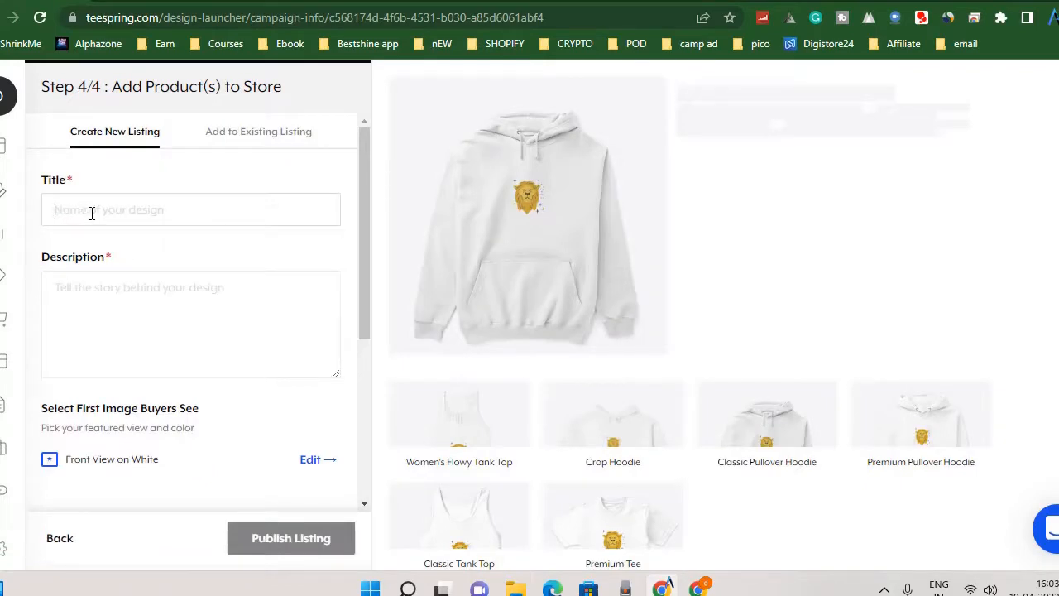
Enter "Leo Zodiac Sign" as both the title and the description of the new listing.
{"action": "type", "text": "Leo Zodiac Sign"}
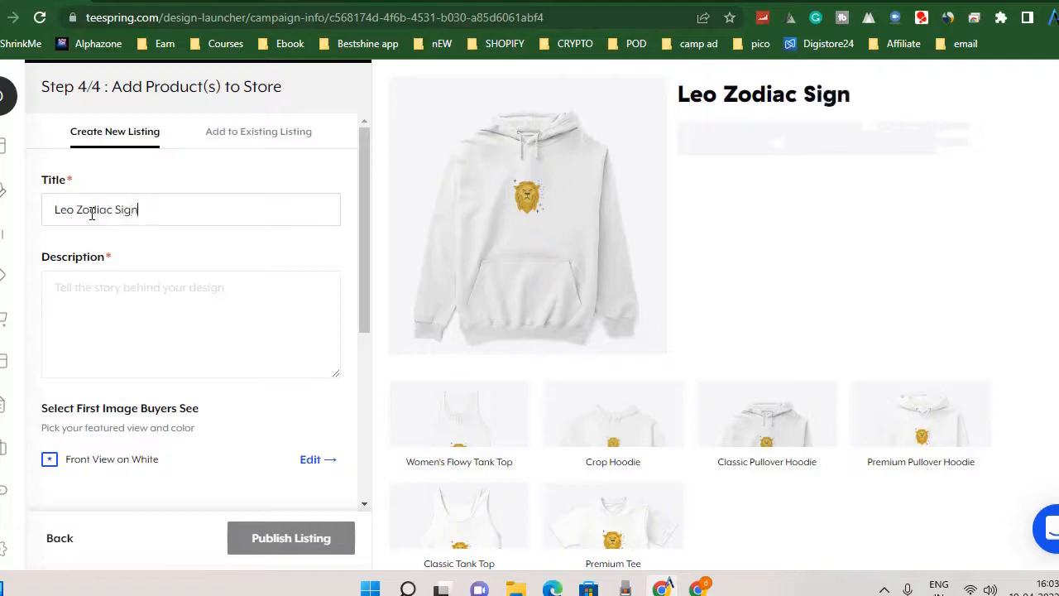
{"action": "key", "text": "ctrl+a"}
{"action": "key", "text": "ctrl+c"}
{"action": "key", "text": "BackSpace"}
{"action": "key", "text": "Tab"}
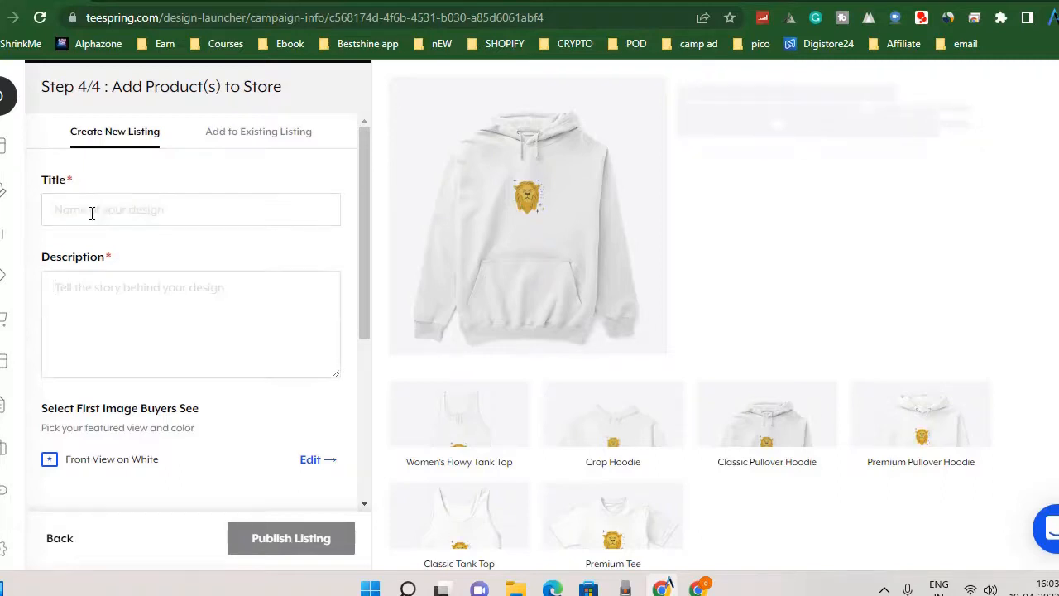
{"action": "key", "text": "ctrl+v"}
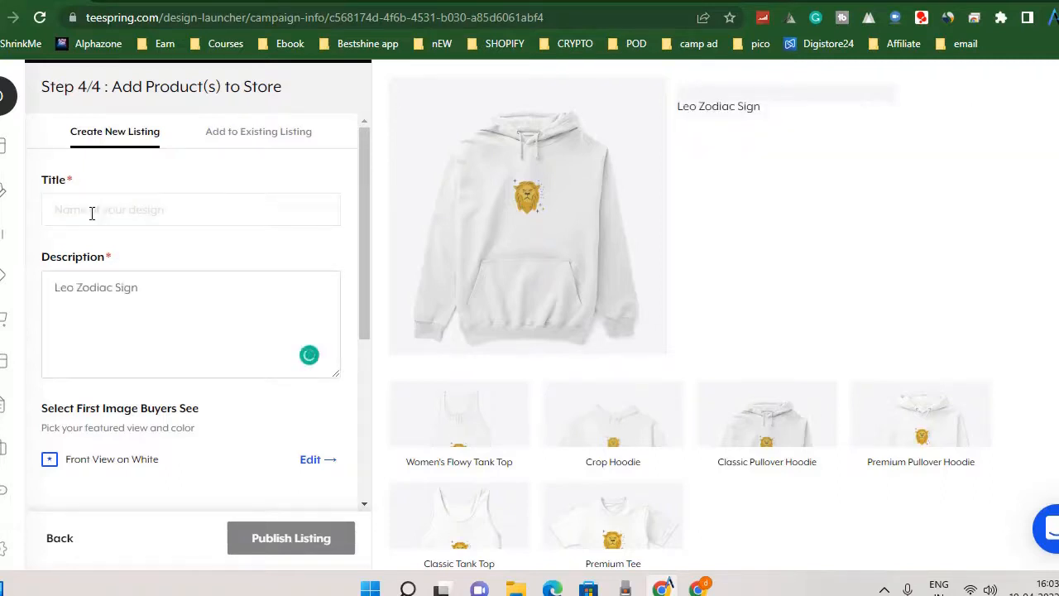
{"action": "left_click", "coordinate": [92, 214]}
{"action": "key", "text": "ctrl+v"}
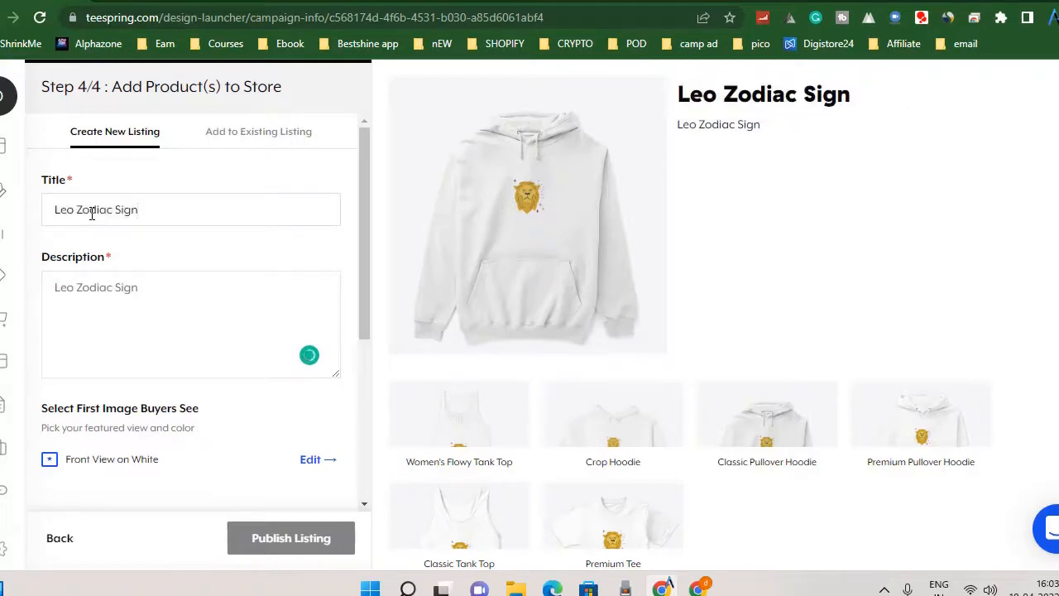
Choose Public visibility for the listing and assign it to the existing Alpha Senorita store.
{"action": "scroll", "coordinate": [184, 307], "scroll_direction": "down", "scroll_amount": 3}
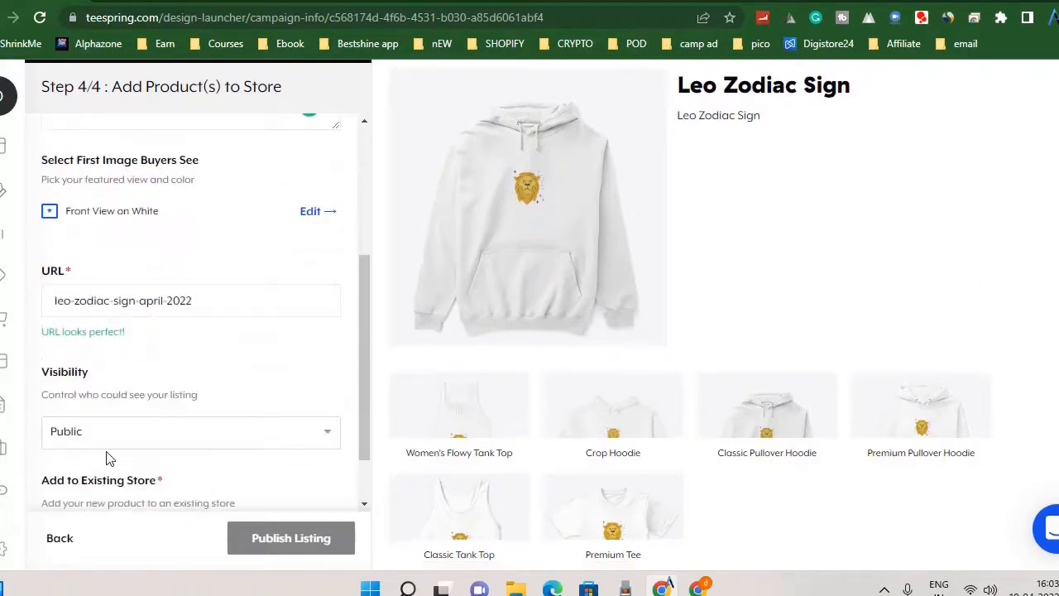
{"action": "scroll", "coordinate": [213, 346], "scroll_direction": "down", "scroll_amount": 1}
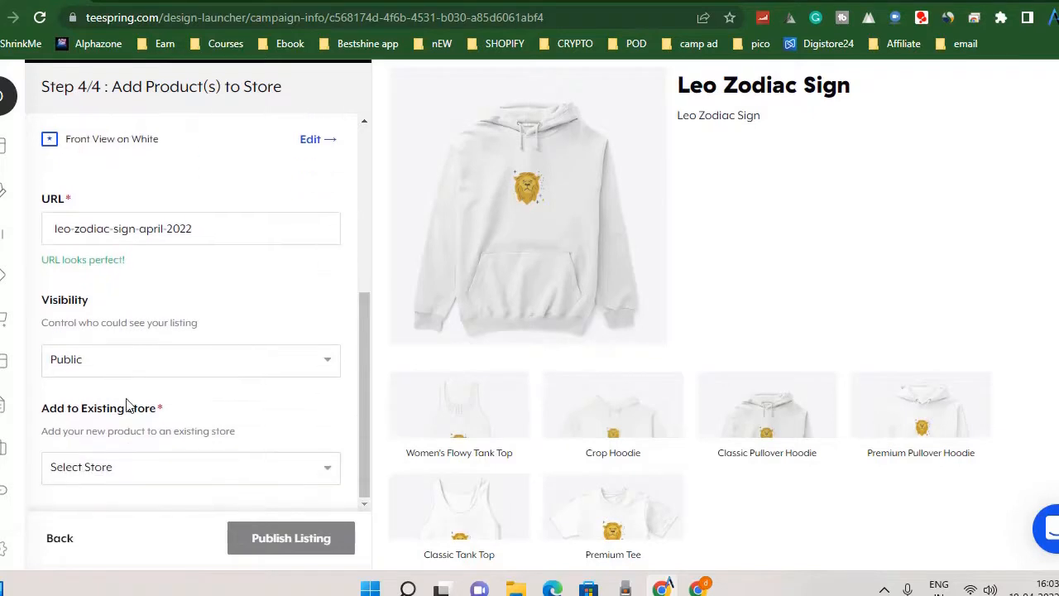
{"action": "left_click", "coordinate": [128, 370]}
{"action": "left_click", "coordinate": [128, 370]}
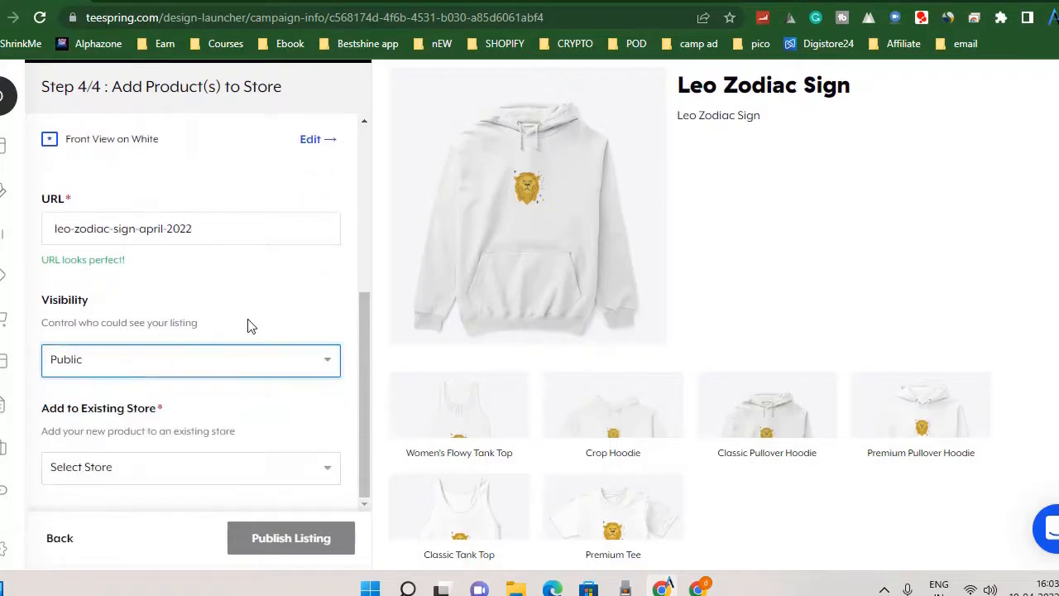
{"action": "left_click", "coordinate": [158, 468]}
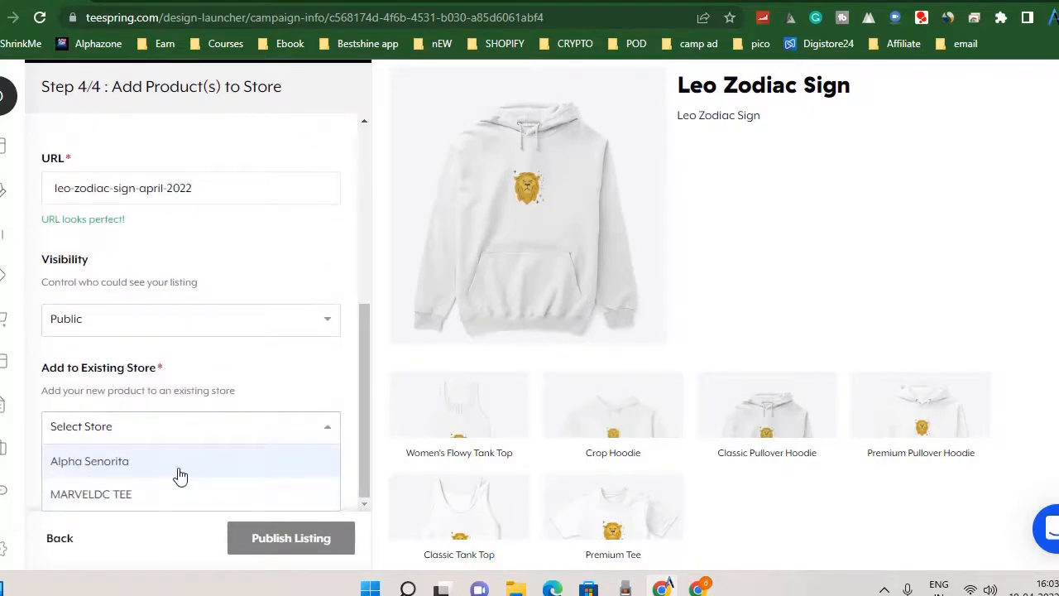
{"action": "left_click", "coordinate": [180, 465]}
{"action": "left_click", "coordinate": [166, 482]}
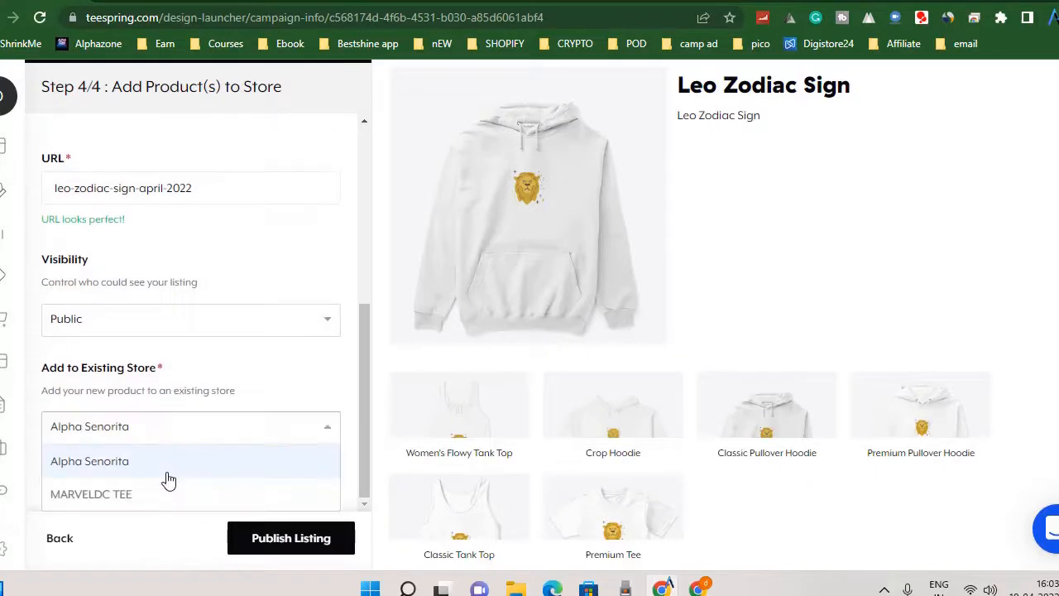
{"action": "left_click", "coordinate": [154, 469]}
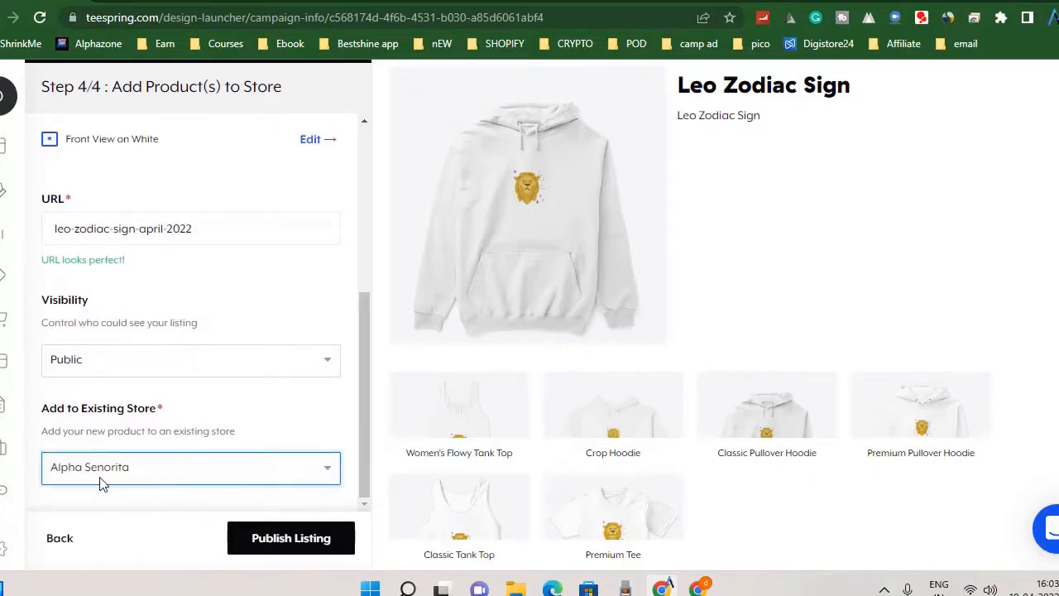
Publish the Leo Zodiac Sign listing and continue past the sharing suggestions to its confirmation page.
{"action": "scroll", "coordinate": [182, 409], "scroll_direction": "up", "scroll_amount": 5}
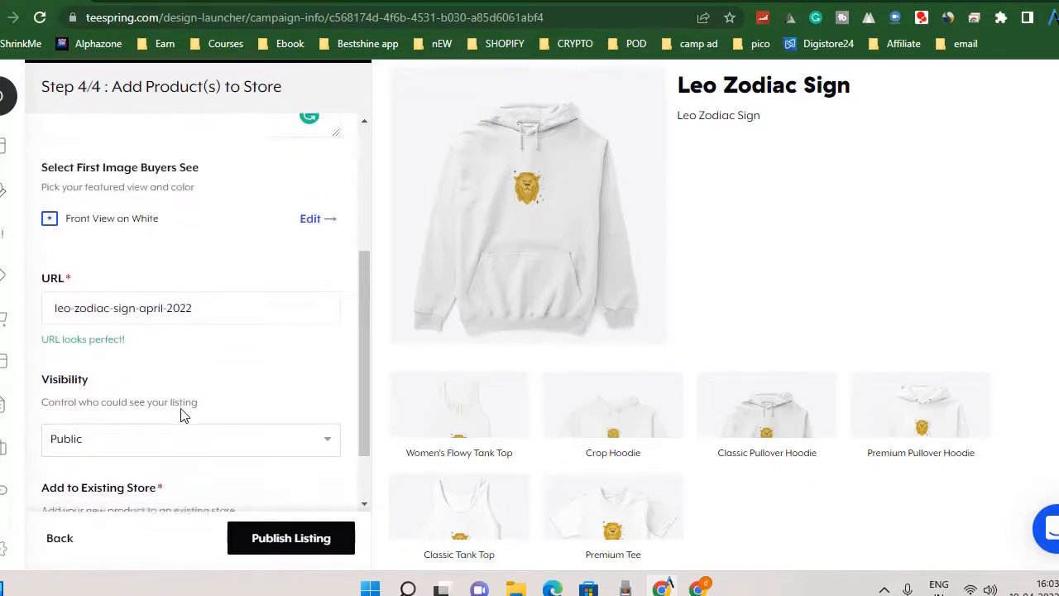
{"action": "scroll", "coordinate": [182, 409], "scroll_direction": "down", "scroll_amount": 5}
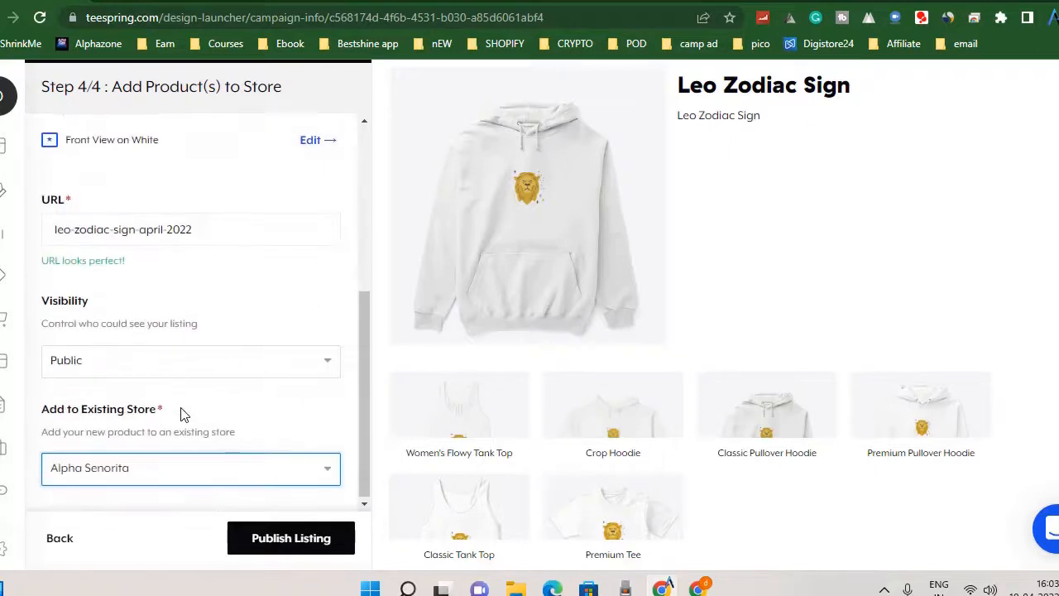
{"action": "left_click", "coordinate": [295, 548]}
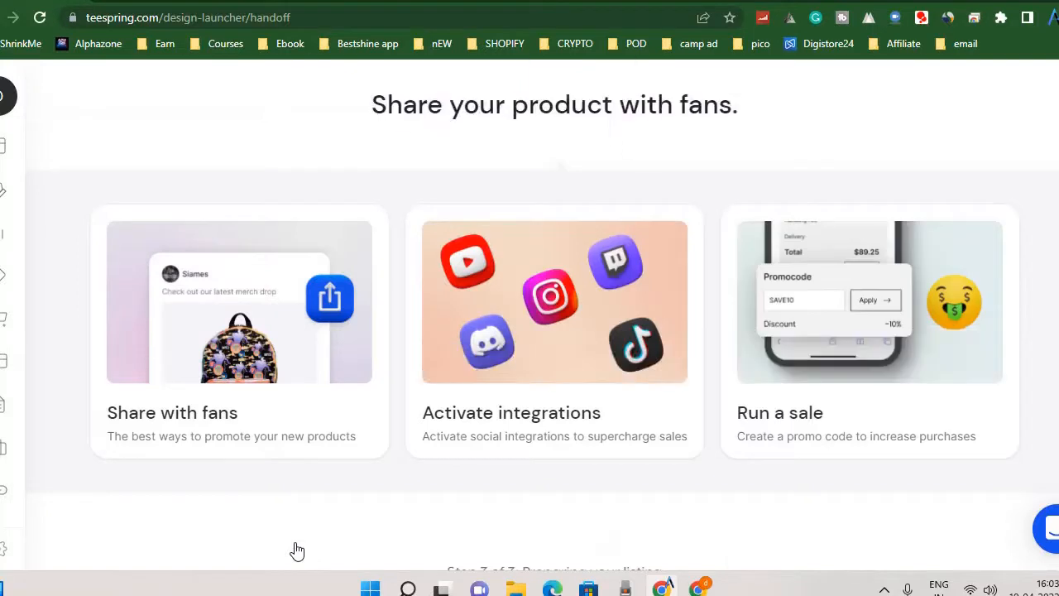
{"action": "scroll", "coordinate": [478, 420], "scroll_direction": "down", "scroll_amount": 2}
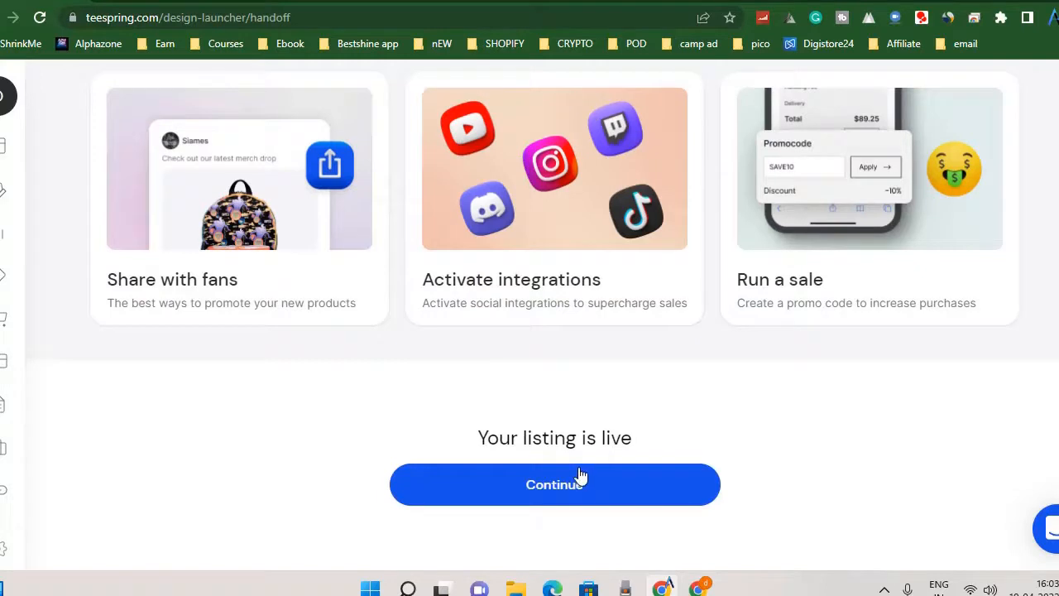
{"action": "left_click", "coordinate": [883, 589]}
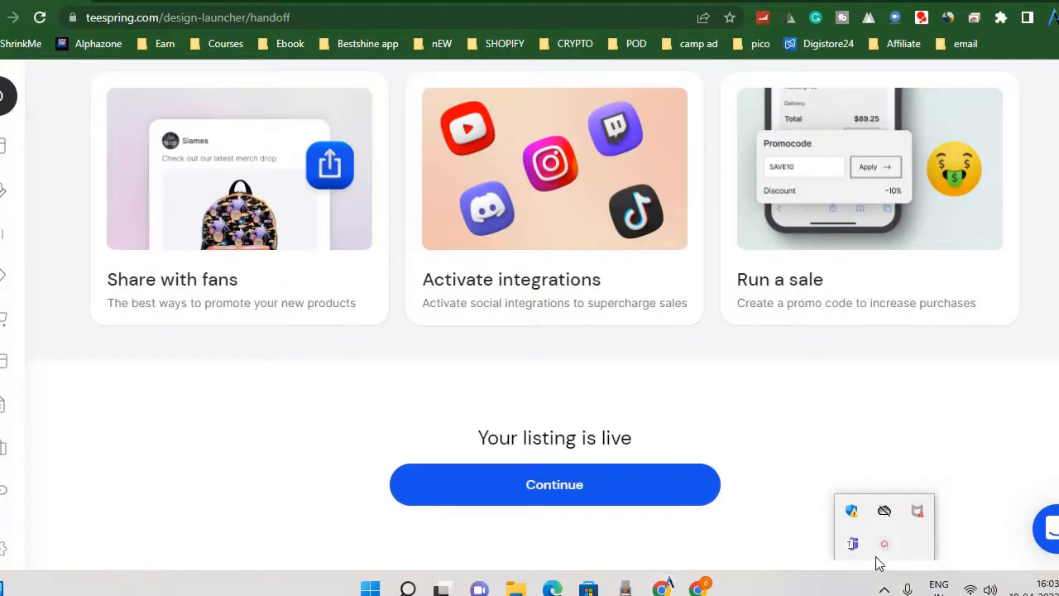
{"action": "left_click", "coordinate": [884, 589]}
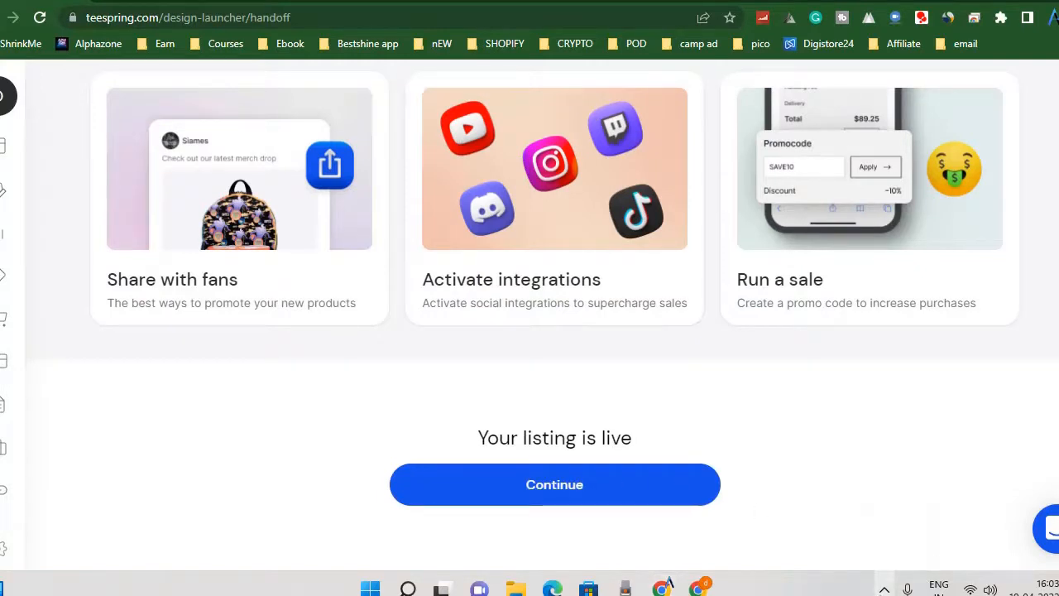
{"action": "left_click", "coordinate": [556, 488]}
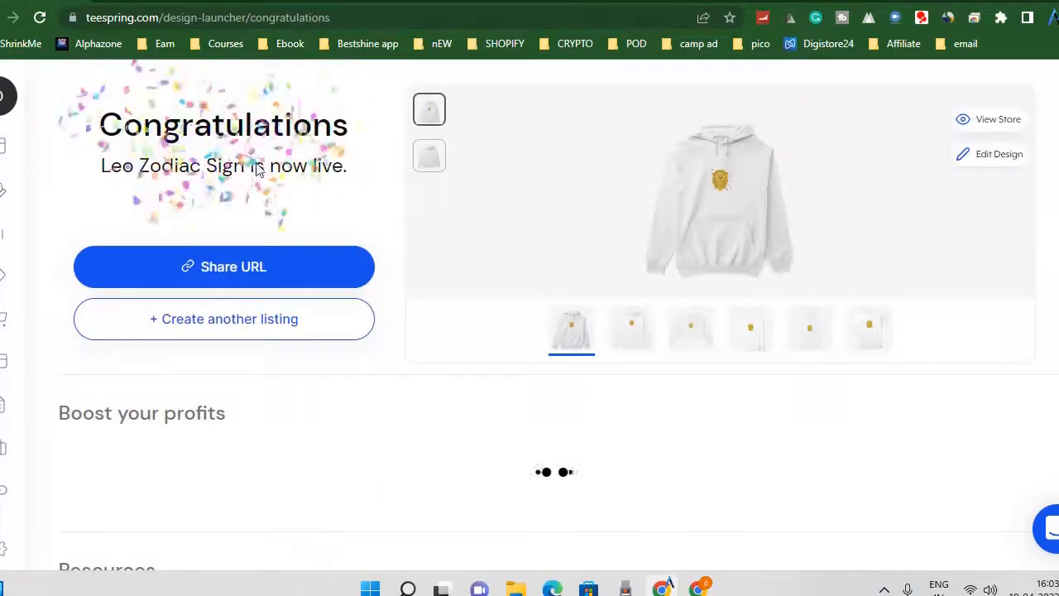
Start creating another listing from the confirmation page of the published one.
{"action": "scroll", "coordinate": [248, 370], "scroll_direction": "down", "scroll_amount": 4}
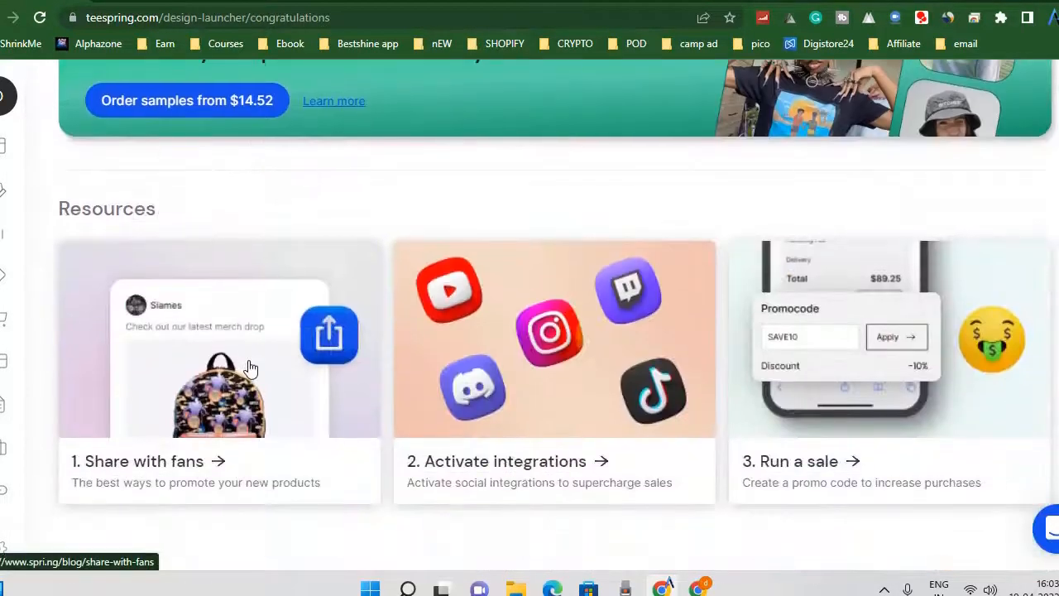
{"action": "scroll", "coordinate": [250, 366], "scroll_direction": "up", "scroll_amount": 5}
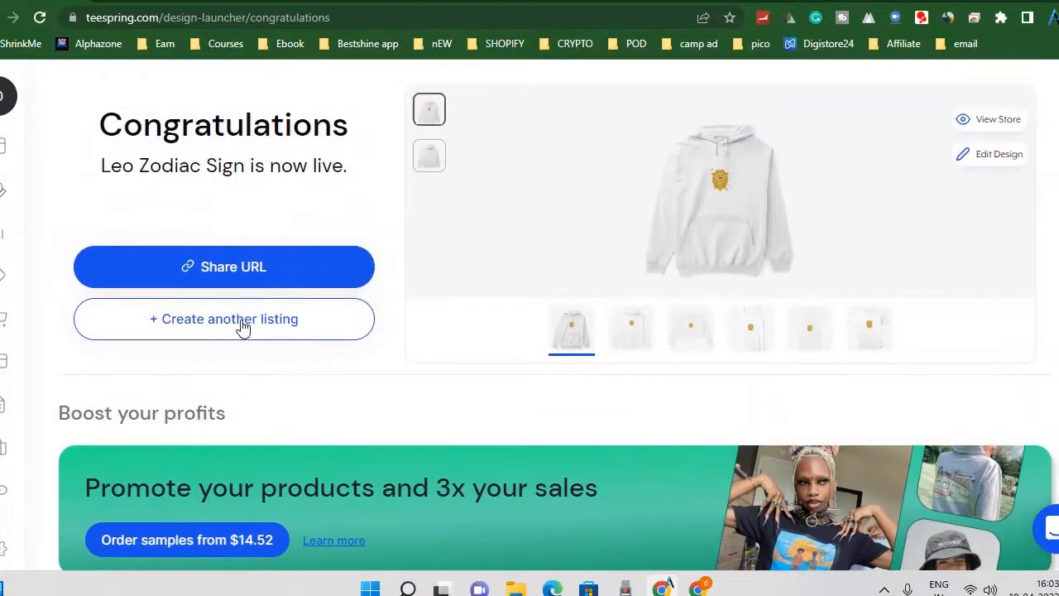
{"action": "left_click", "coordinate": [243, 327]}
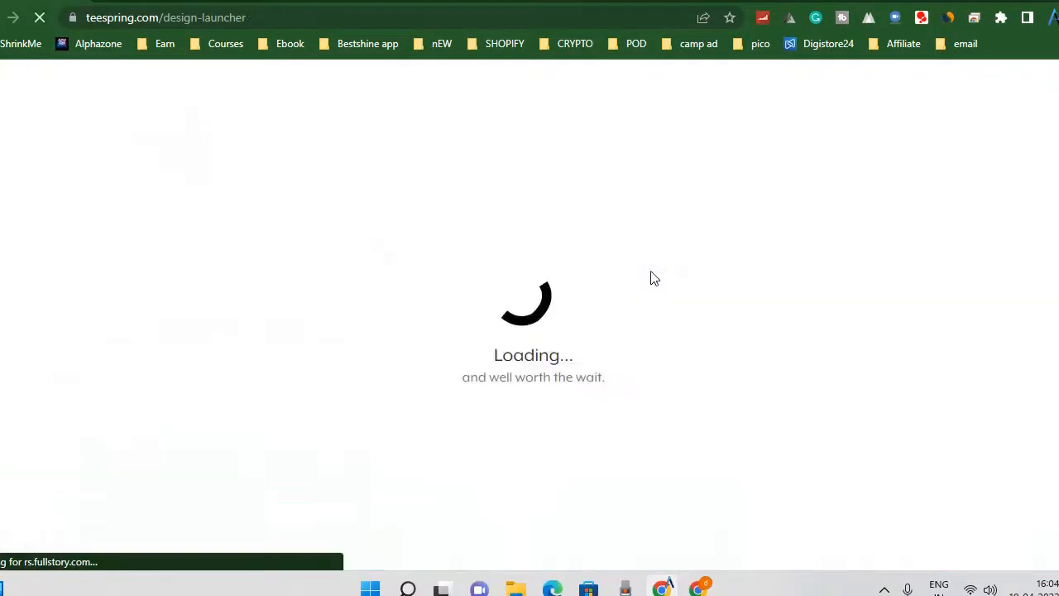
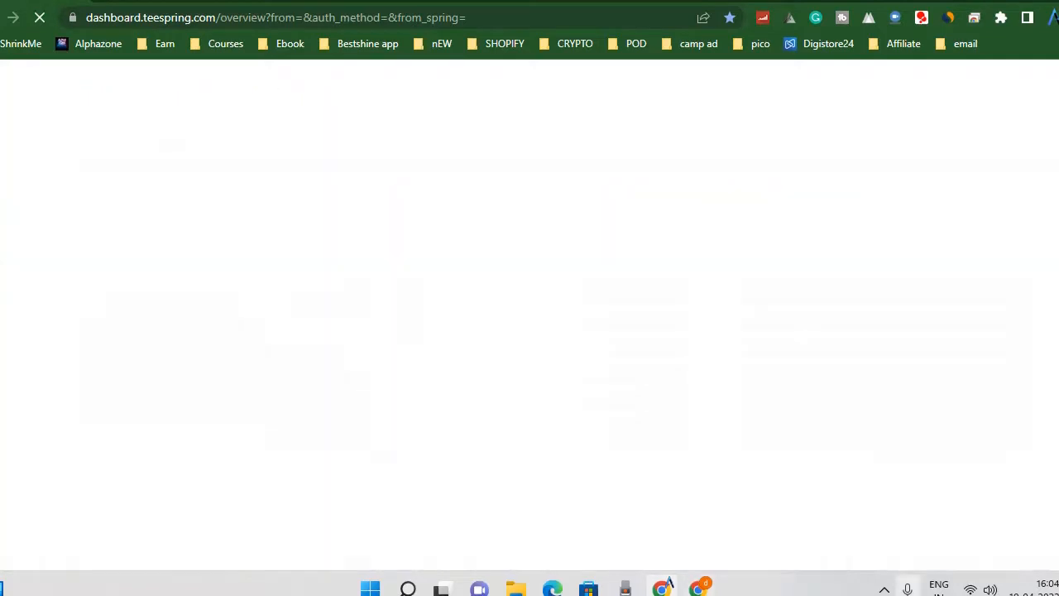
{"action": "left_click", "coordinate": [884, 590]}
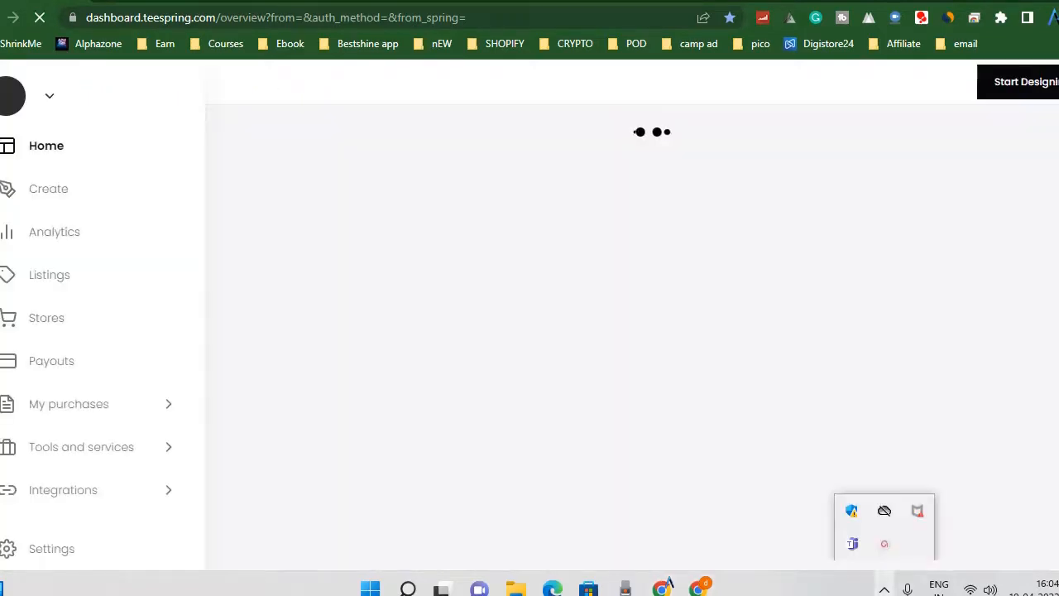
{"action": "left_click", "coordinate": [885, 543]}
{"action": "left_click", "coordinate": [850, 513]}
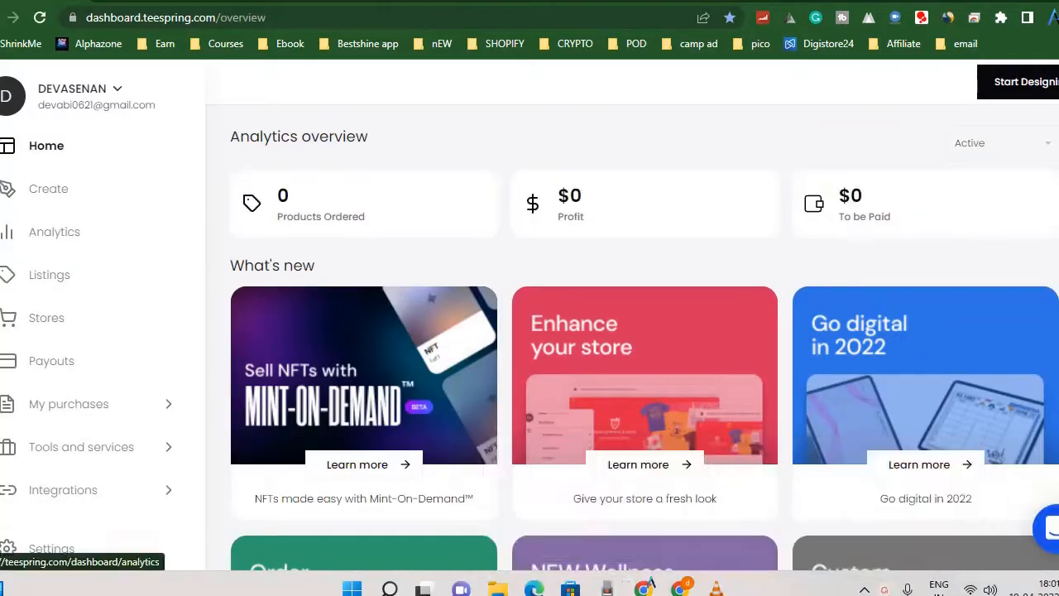
Review the dashboard's home overview, then examine the analytics page from the profit chart down to the orders section.
{"action": "left_click", "coordinate": [41, 149]}
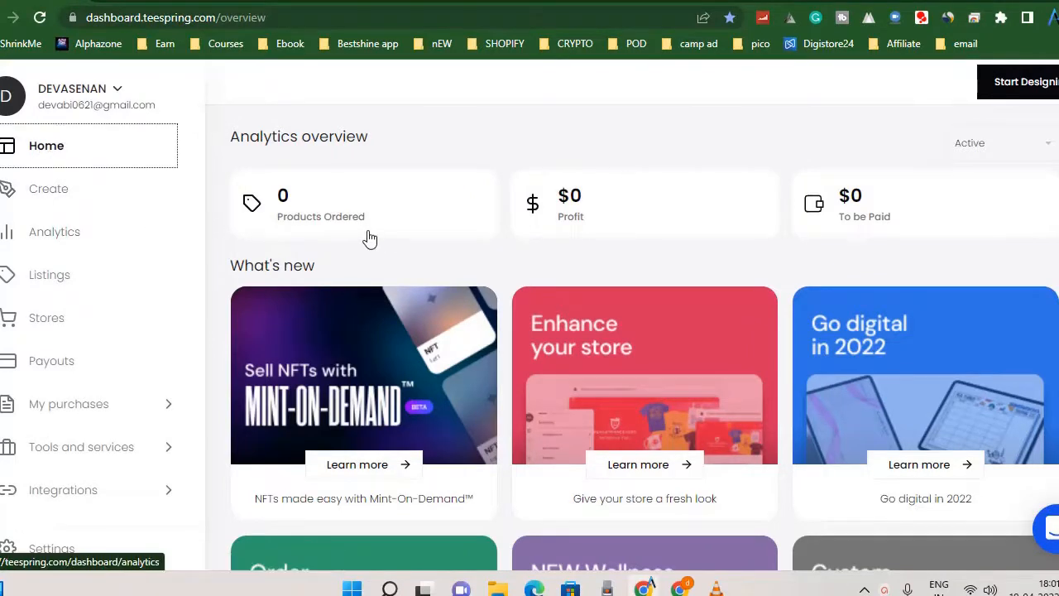
{"action": "scroll", "coordinate": [368, 237], "scroll_direction": "down", "scroll_amount": 3}
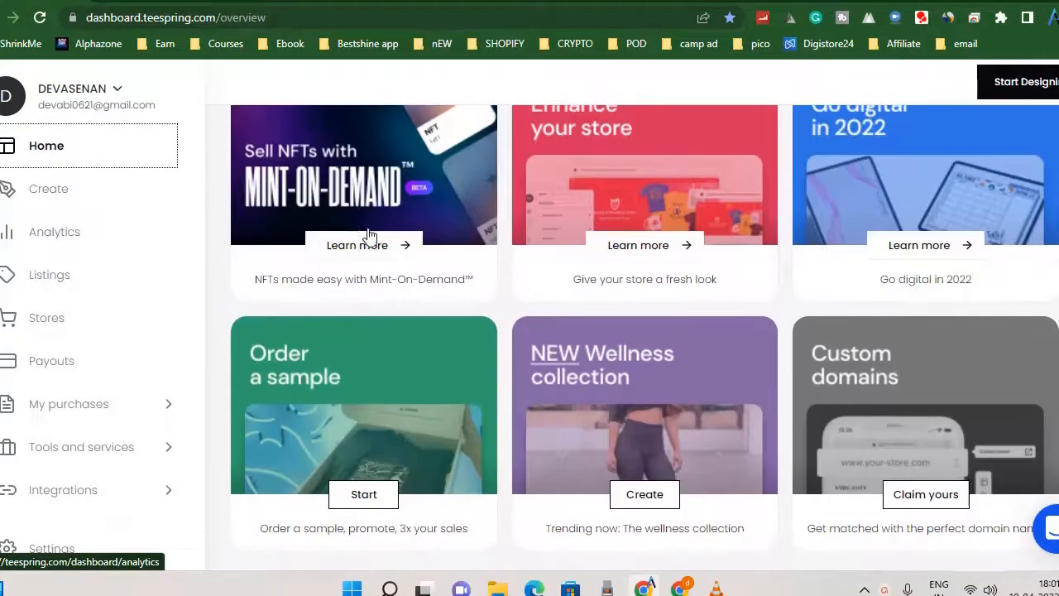
{"action": "left_click", "coordinate": [62, 235]}
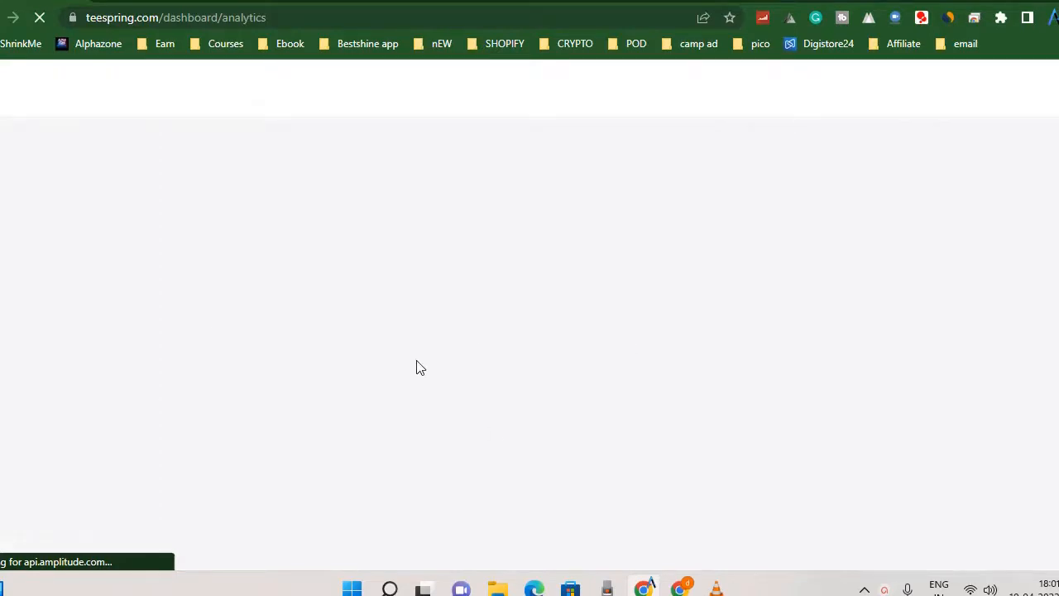
{"action": "scroll", "coordinate": [773, 298], "scroll_direction": "down", "scroll_amount": 6}
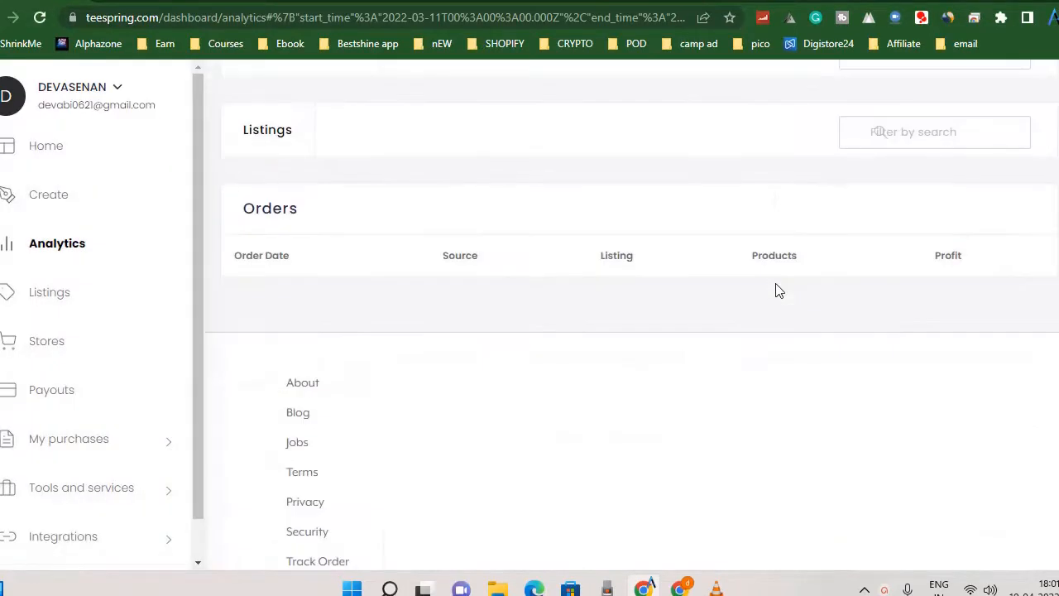
{"action": "scroll", "coordinate": [776, 290], "scroll_direction": "up", "scroll_amount": 5}
{"action": "scroll", "coordinate": [487, 382], "scroll_direction": "down", "scroll_amount": 2}
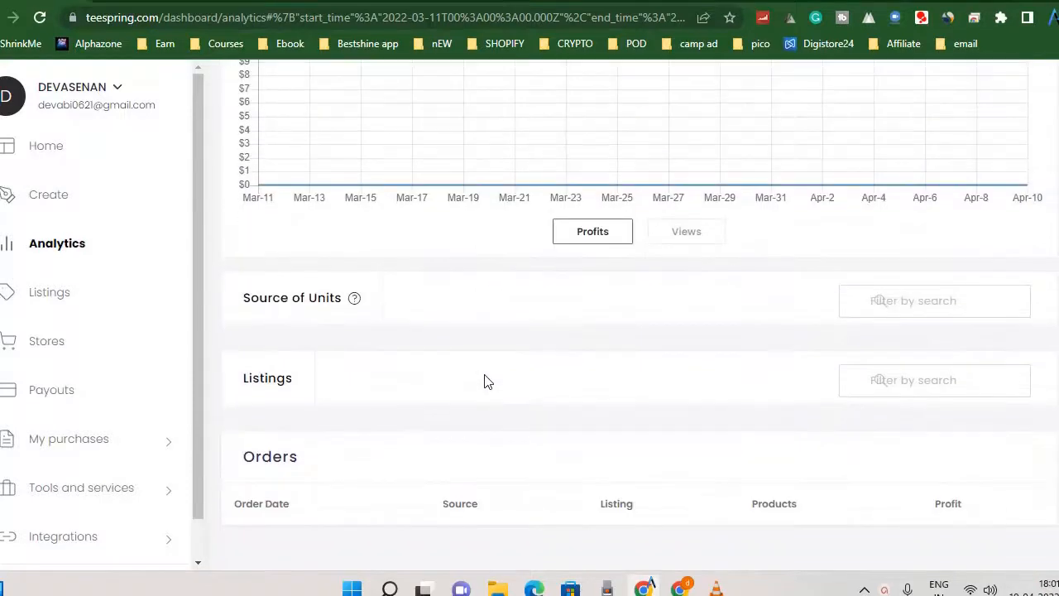
{"action": "scroll", "coordinate": [515, 369], "scroll_direction": "down", "scroll_amount": 4}
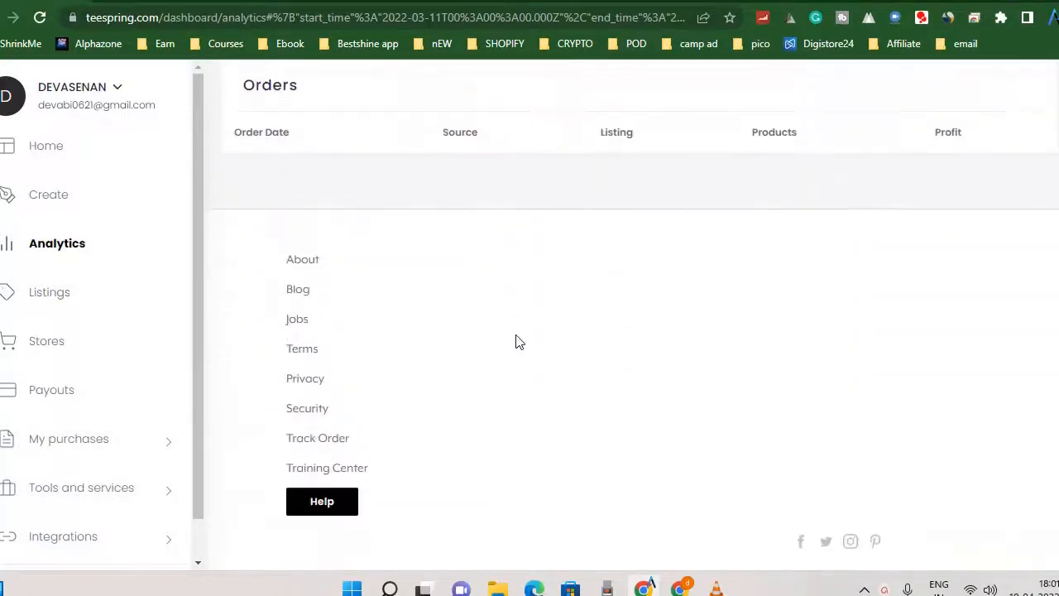
{"action": "scroll", "coordinate": [430, 338], "scroll_direction": "up", "scroll_amount": 2}
Review the Alpha Senorita store's domain and social profile settings and open its live storefront.
{"action": "left_click", "coordinate": [43, 346]}
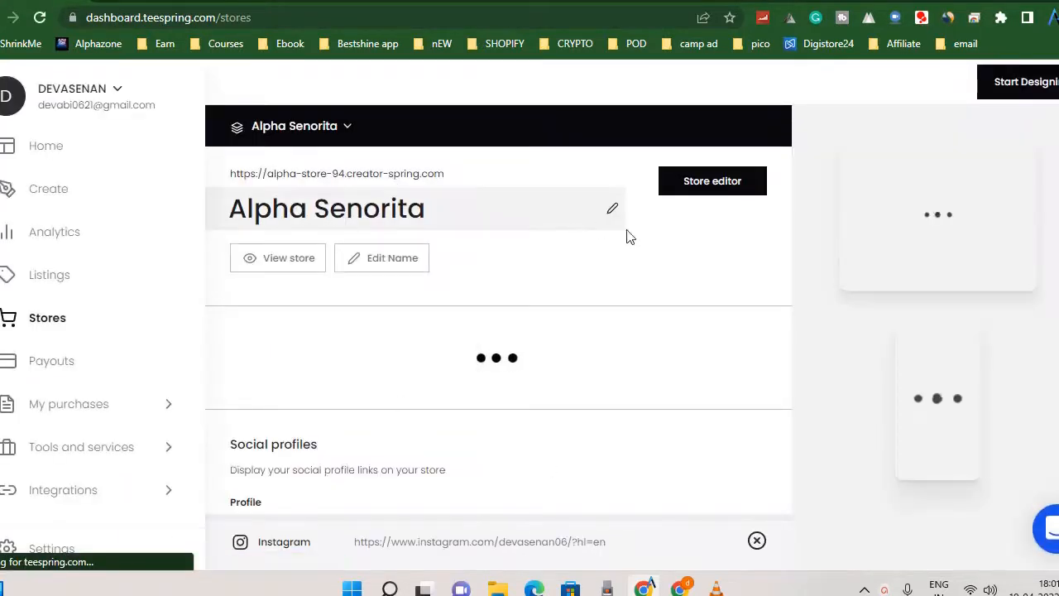
{"action": "scroll", "coordinate": [580, 415], "scroll_direction": "down", "scroll_amount": 4}
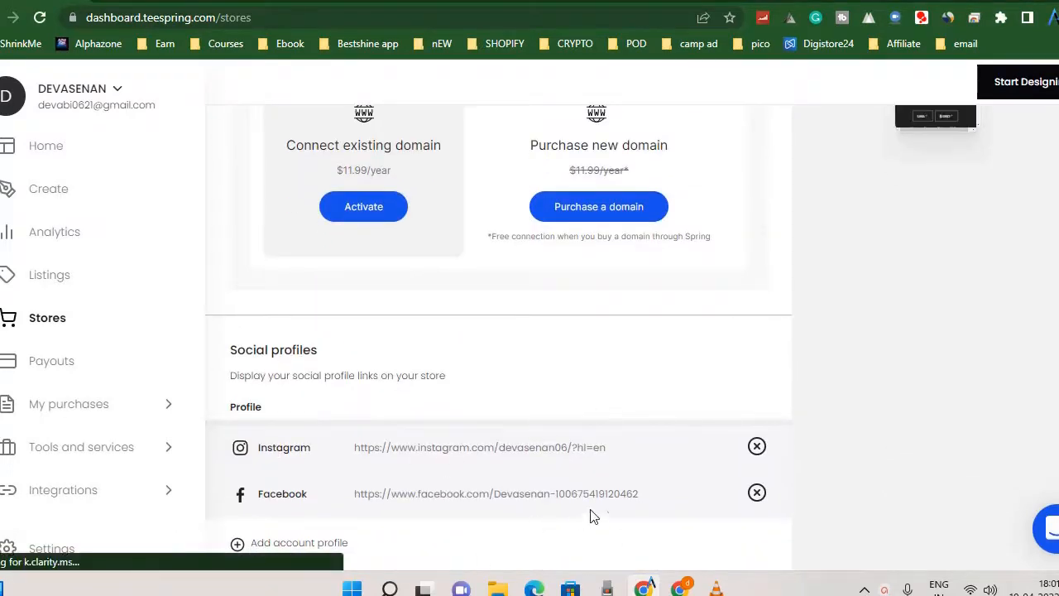
{"action": "scroll", "coordinate": [591, 515], "scroll_direction": "up", "scroll_amount": 4}
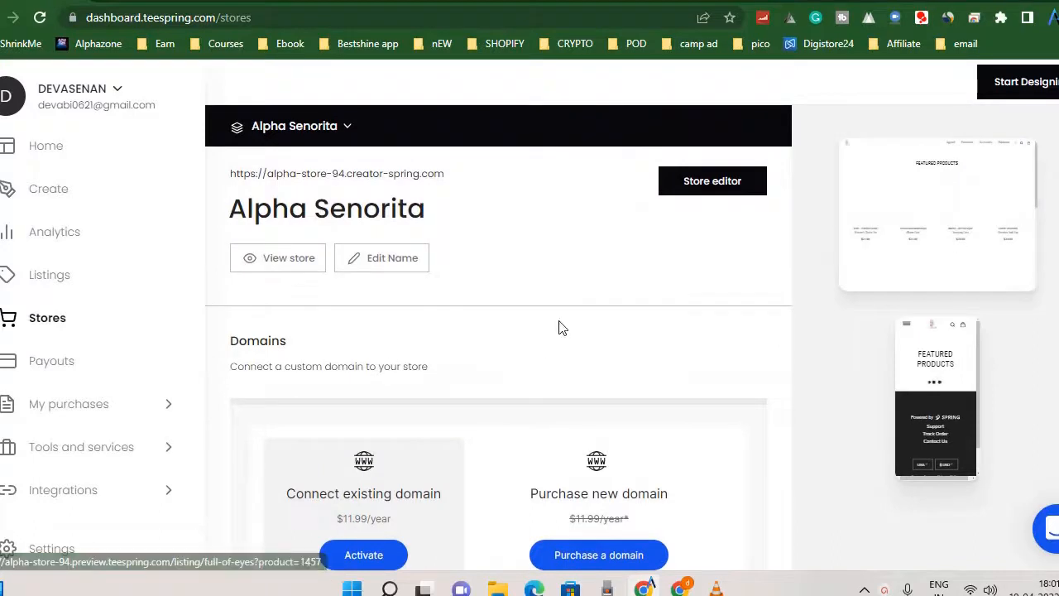
{"action": "left_click", "coordinate": [280, 263]}
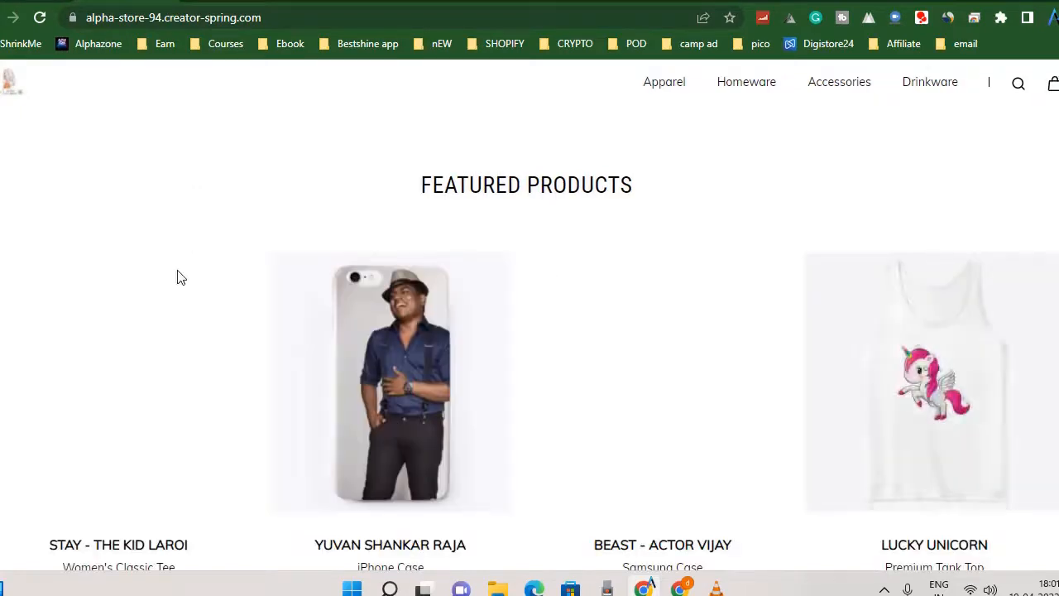
Look over the storefront's featured products and open the Stay - The Kid Laroi women's tee in a new tab.
{"action": "scroll", "coordinate": [179, 412], "scroll_direction": "down", "scroll_amount": 1}
{"action": "scroll", "coordinate": [180, 412], "scroll_direction": "down", "scroll_amount": 3}
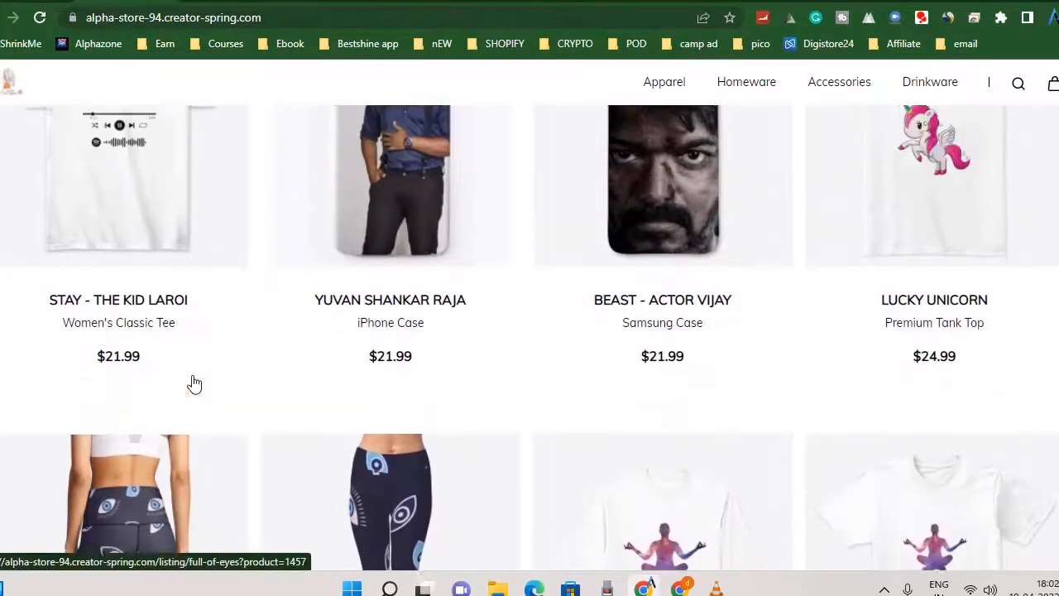
{"action": "scroll", "coordinate": [194, 383], "scroll_direction": "up", "scroll_amount": 1}
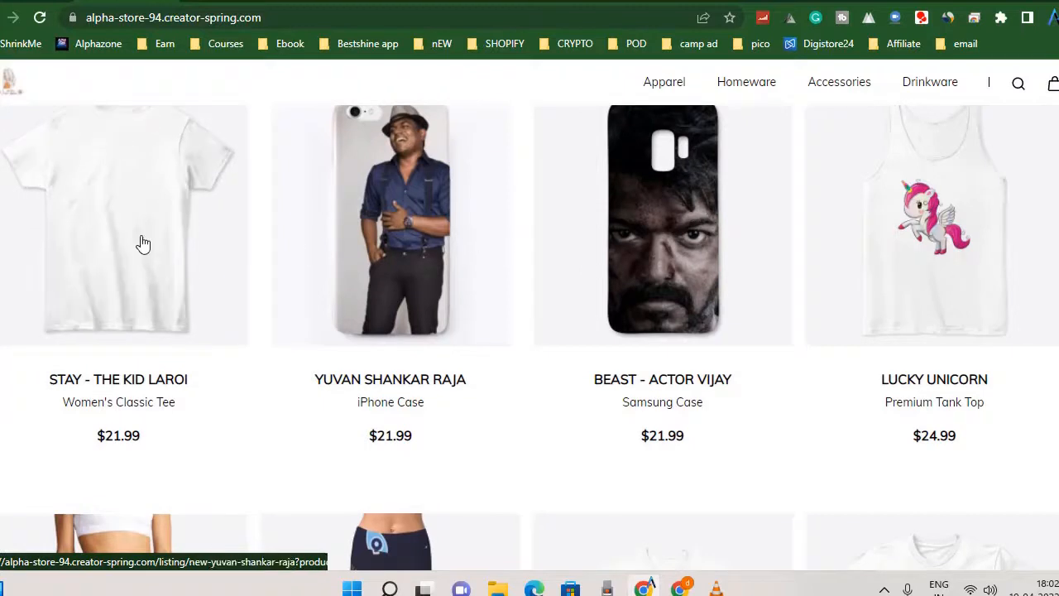
{"action": "right_click", "coordinate": [113, 198]}
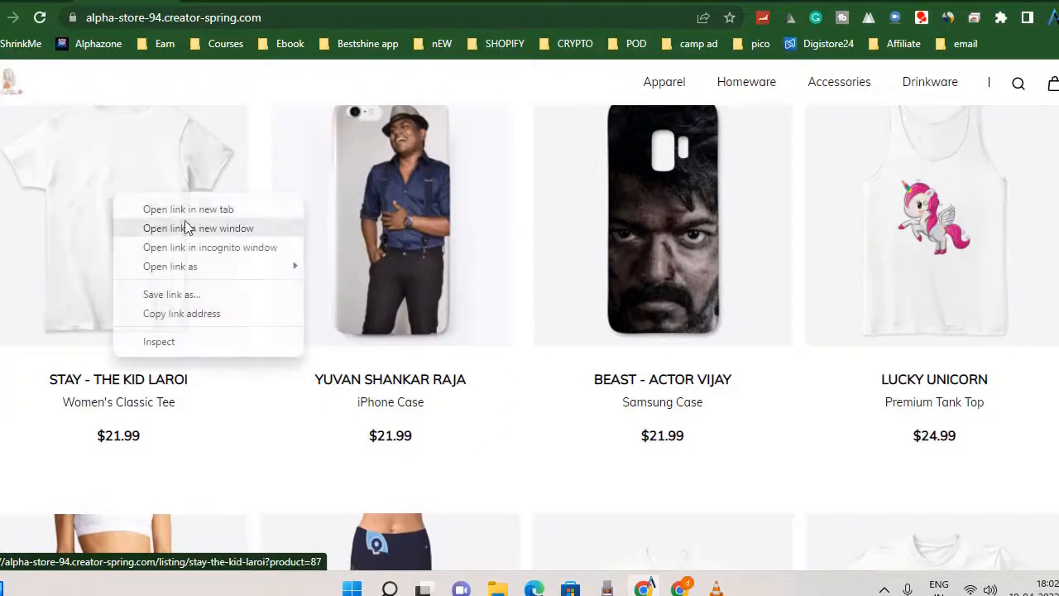
{"action": "left_click", "coordinate": [185, 207]}
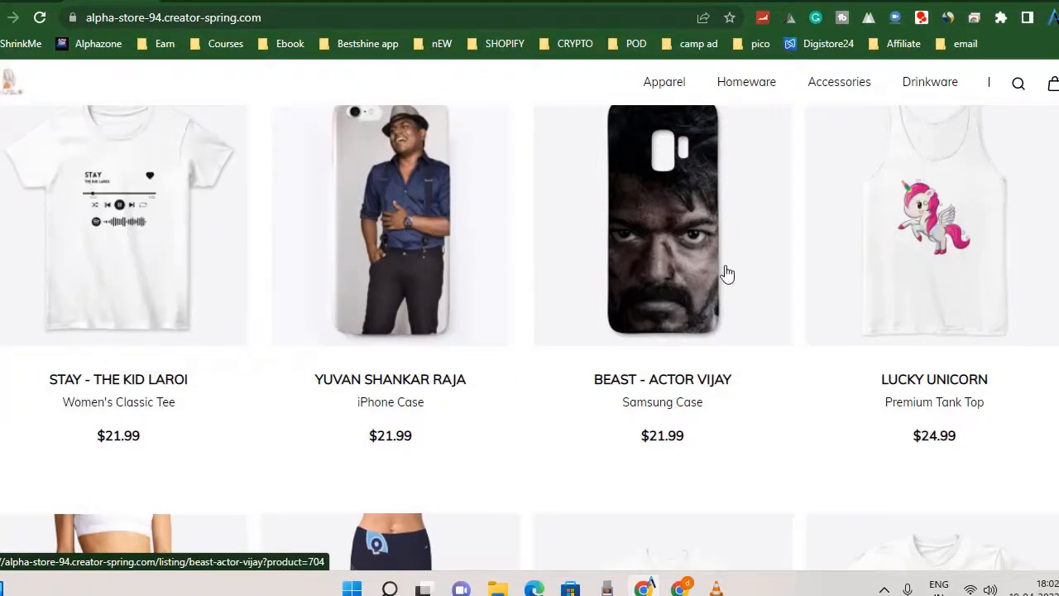
Examine the rest of the featured products down the storefront page and return to its start.
{"action": "scroll", "coordinate": [854, 251], "scroll_direction": "down", "scroll_amount": 1}
{"action": "scroll", "coordinate": [835, 254], "scroll_direction": "down", "scroll_amount": 8}
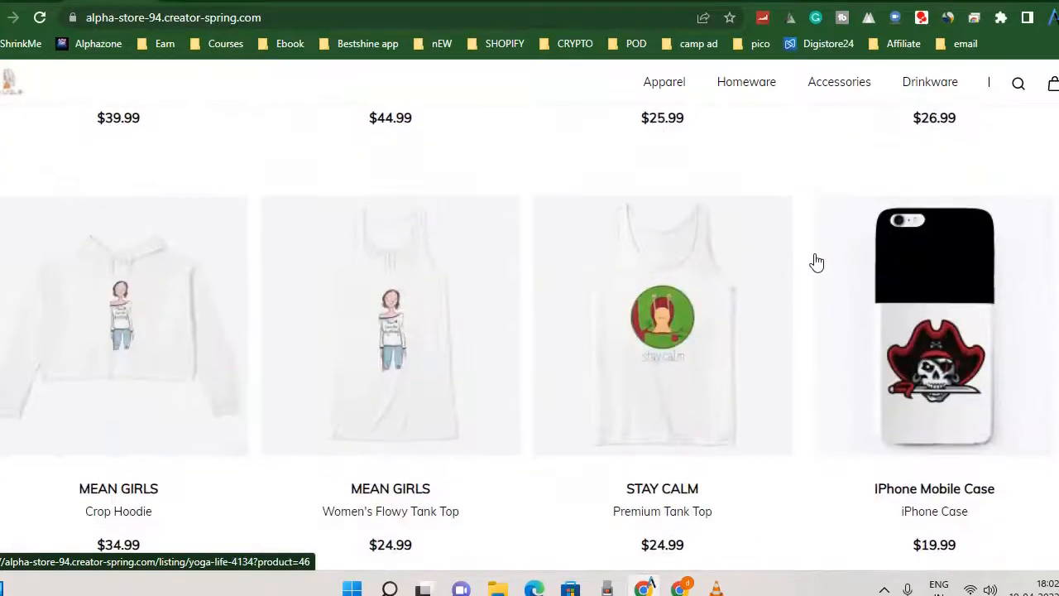
{"action": "scroll", "coordinate": [803, 262], "scroll_direction": "down", "scroll_amount": 3}
{"action": "scroll", "coordinate": [786, 263], "scroll_direction": "down", "scroll_amount": 3}
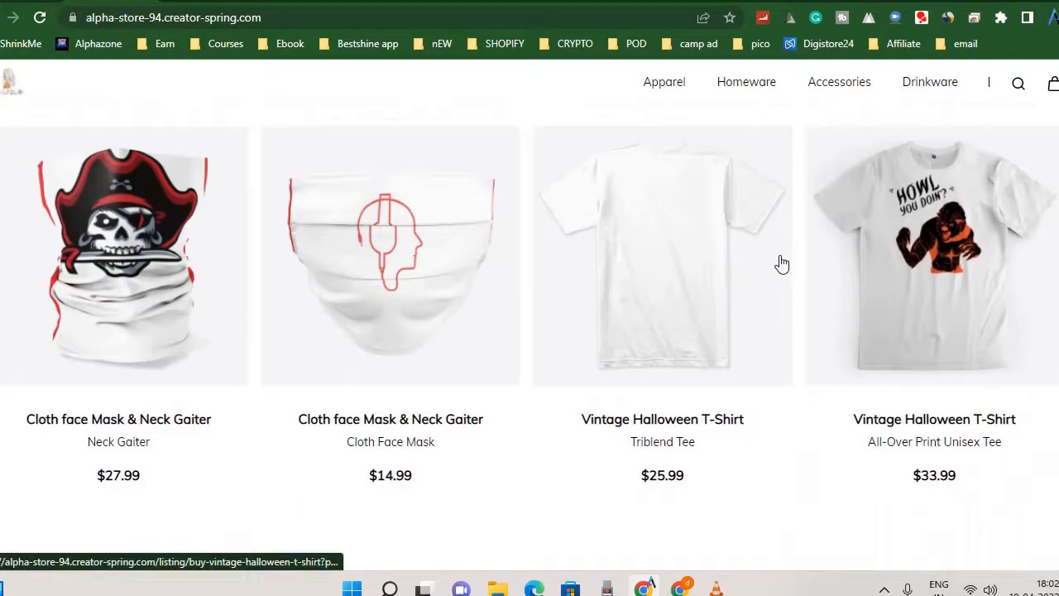
{"action": "scroll", "coordinate": [765, 265], "scroll_direction": "down", "scroll_amount": 2}
{"action": "scroll", "coordinate": [762, 264], "scroll_direction": "up", "scroll_amount": 2}
{"action": "scroll", "coordinate": [763, 265], "scroll_direction": "up", "scroll_amount": 15}
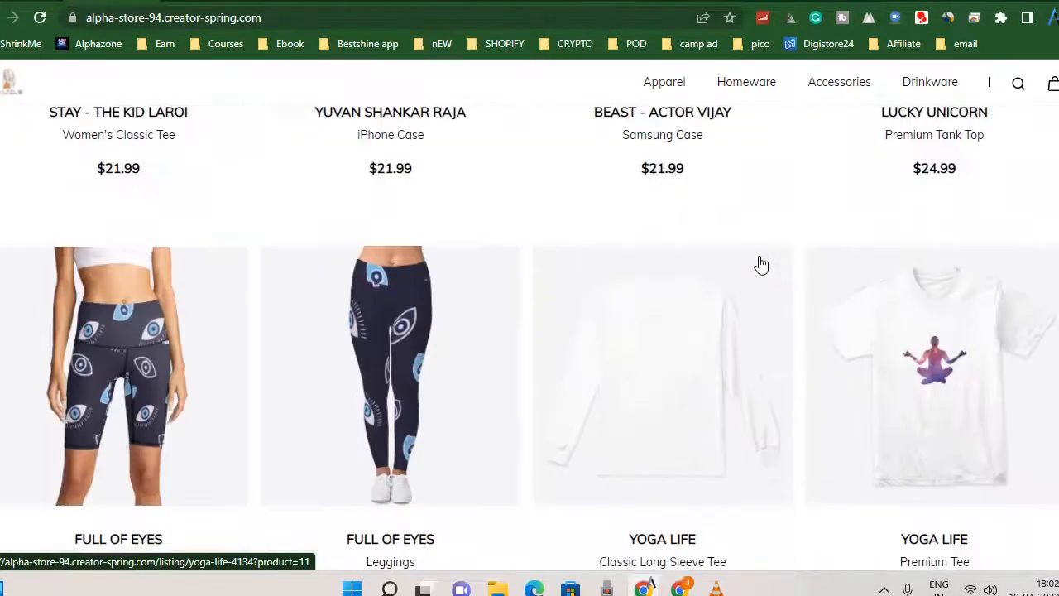
{"action": "scroll", "coordinate": [761, 264], "scroll_direction": "up", "scroll_amount": 1}
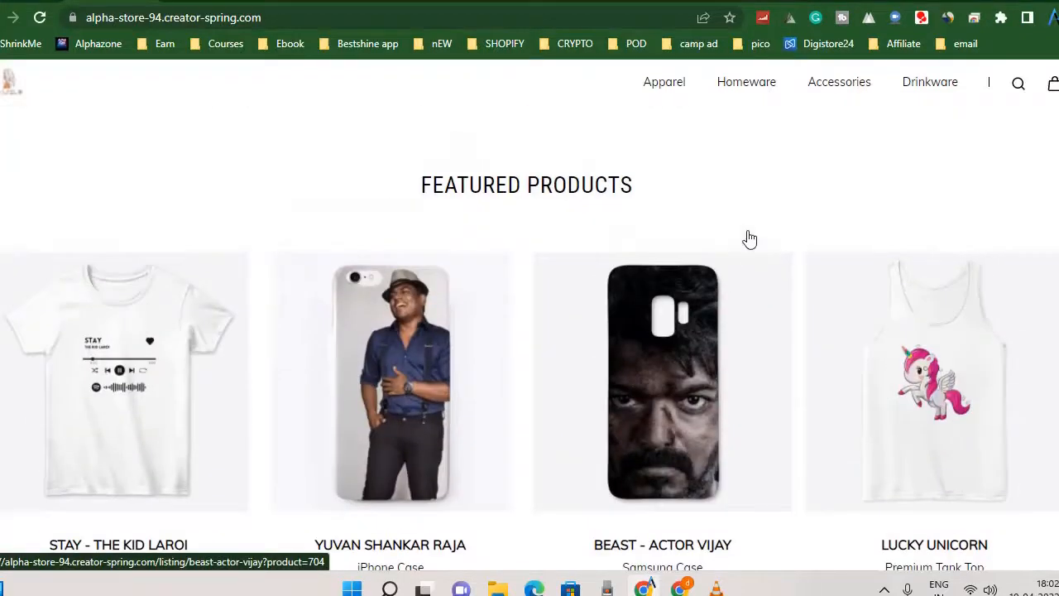
Look through the storefront's product categories and open the Tank Tops collection under Apparel.
{"action": "mouse_move", "coordinate": [660, 93]}
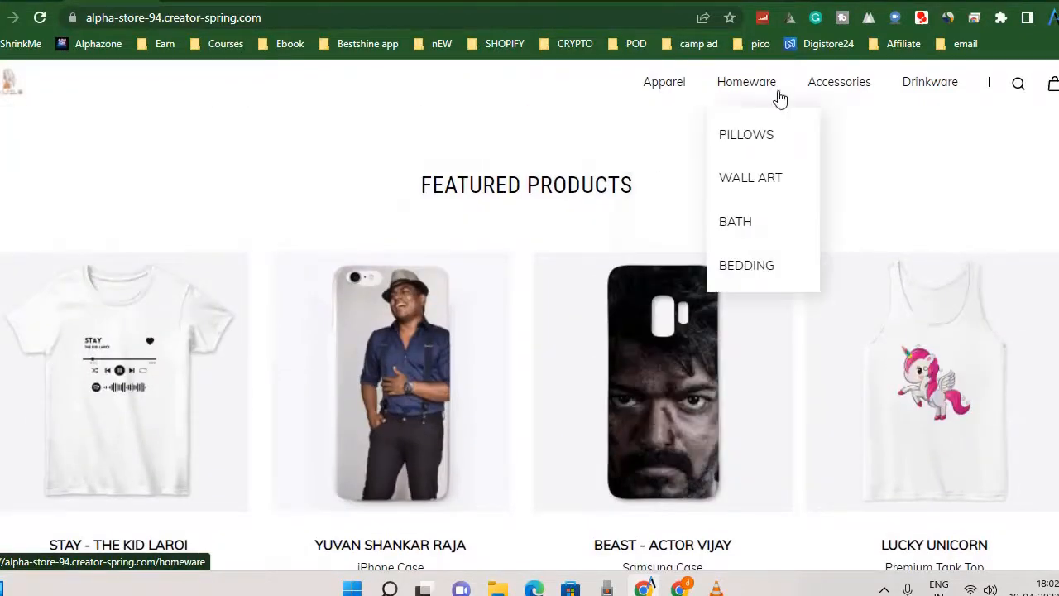
{"action": "mouse_move", "coordinate": [940, 91]}
{"action": "mouse_move", "coordinate": [829, 101]}
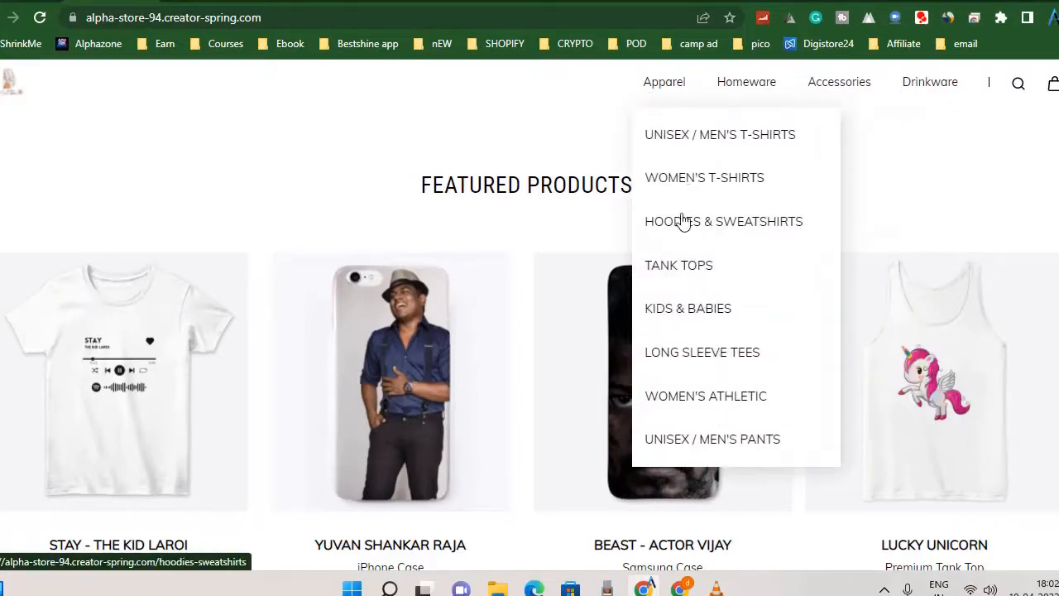
{"action": "left_click", "coordinate": [692, 267]}
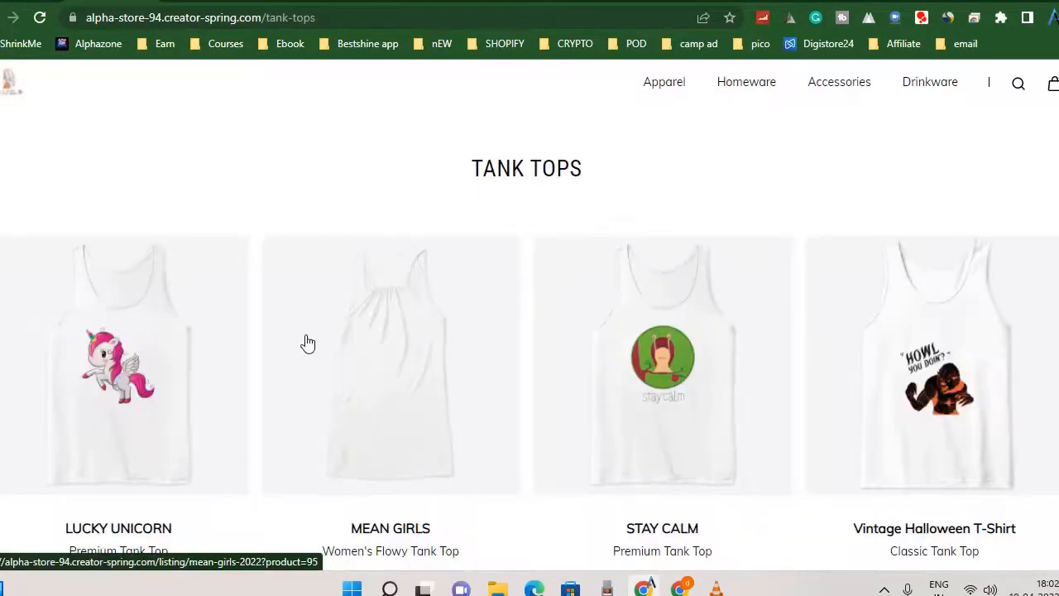
Go to page 6 of the Tank Tops collection and look over the products listed there.
{"action": "scroll", "coordinate": [308, 344], "scroll_direction": "down", "scroll_amount": 10}
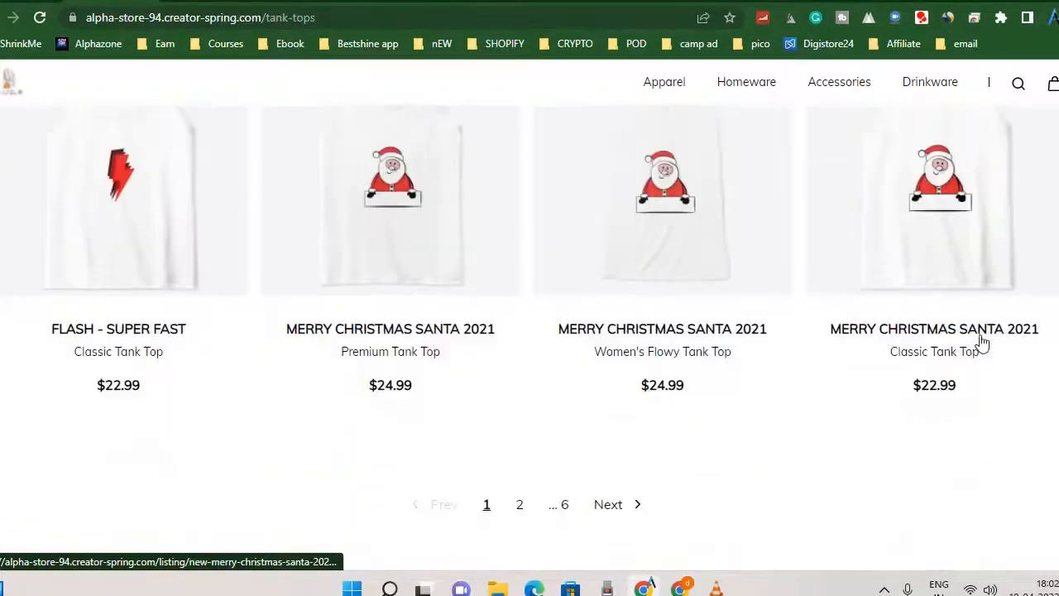
{"action": "scroll", "coordinate": [982, 342], "scroll_direction": "down", "scroll_amount": 3}
{"action": "left_click", "coordinate": [565, 323]}
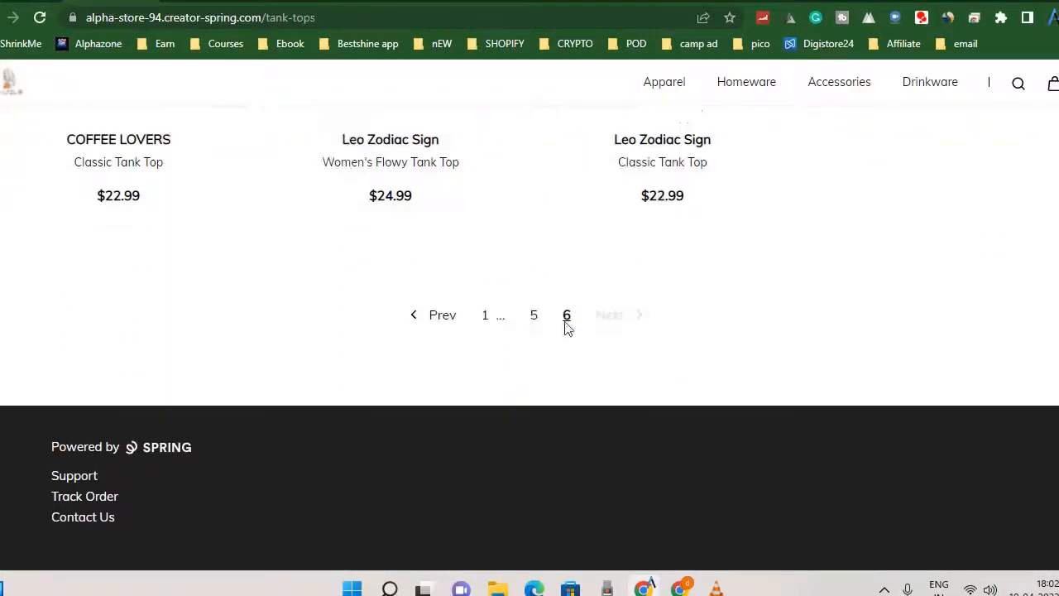
{"action": "scroll", "coordinate": [504, 301], "scroll_direction": "up", "scroll_amount": 4}
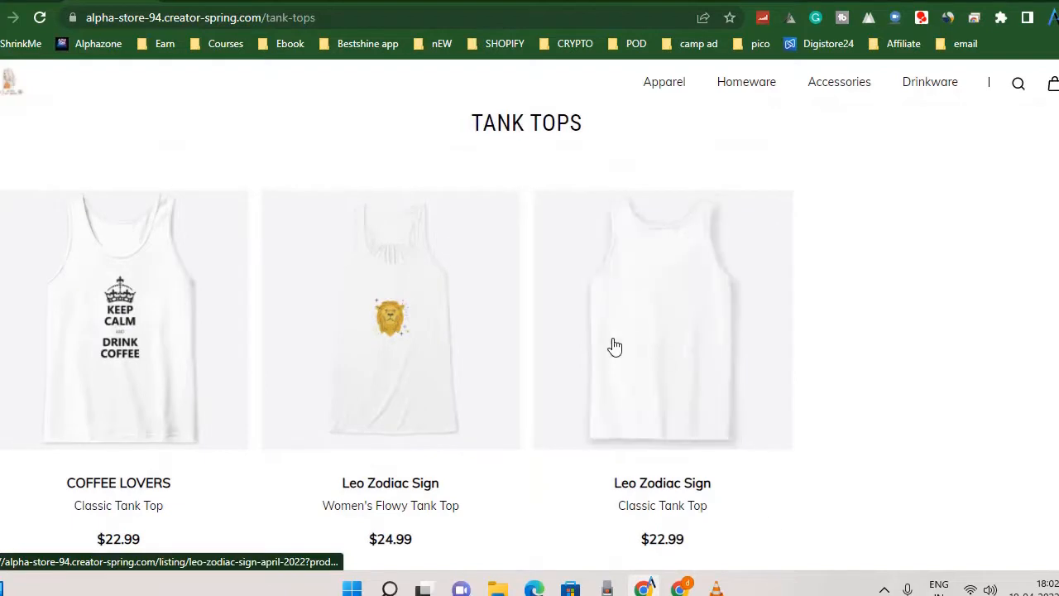
{"action": "scroll", "coordinate": [886, 348], "scroll_direction": "down", "scroll_amount": 1}
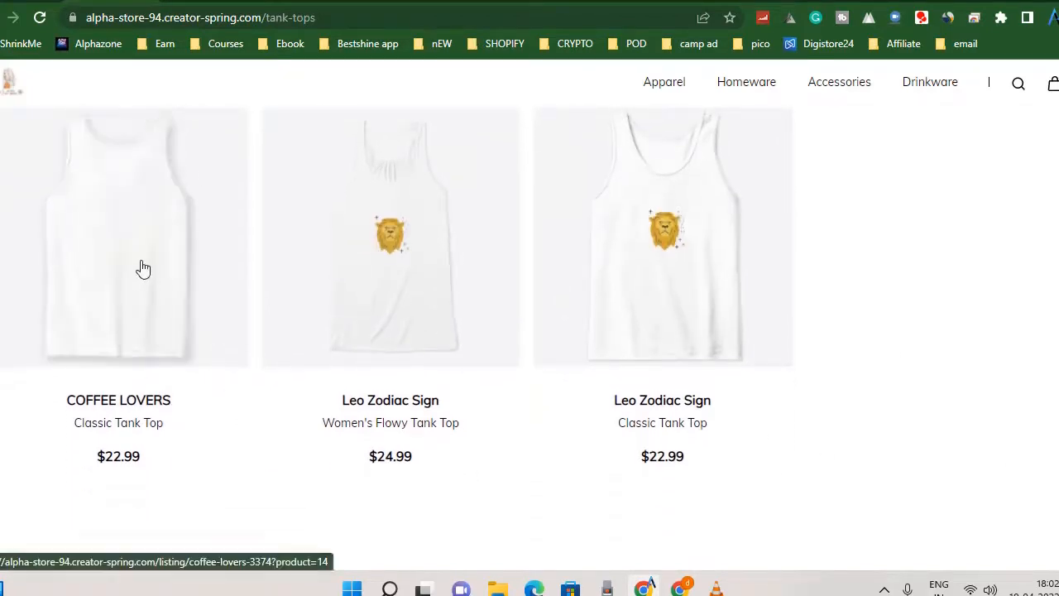
Open the Coffee Lovers classic tank top and try sizes L and 2XL before switching back to S.
{"action": "left_click", "coordinate": [141, 267]}
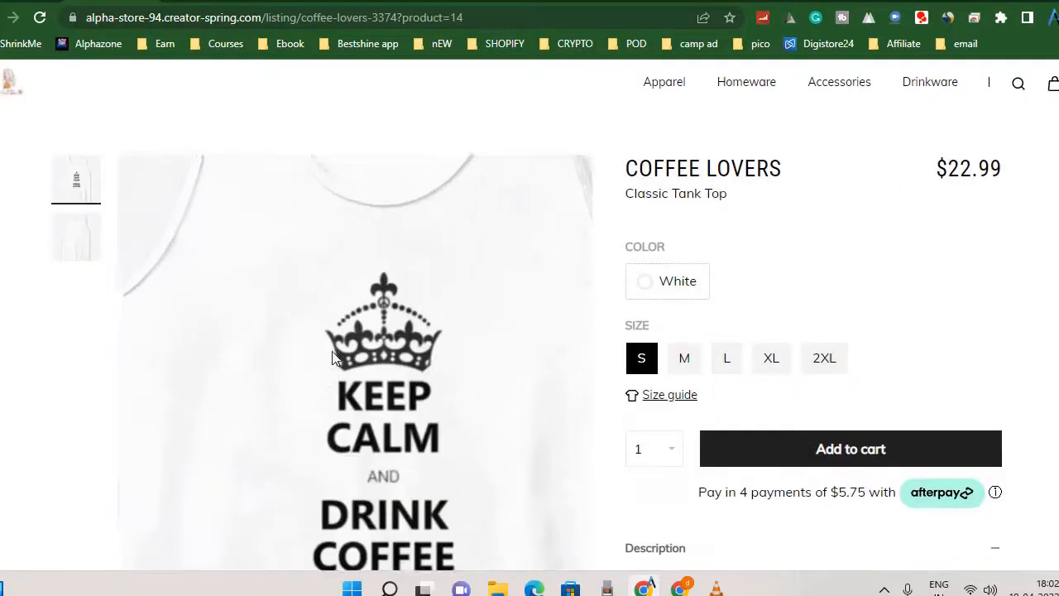
{"action": "scroll", "coordinate": [343, 360], "scroll_direction": "down", "scroll_amount": 2}
{"action": "scroll", "coordinate": [869, 286], "scroll_direction": "up", "scroll_amount": 2}
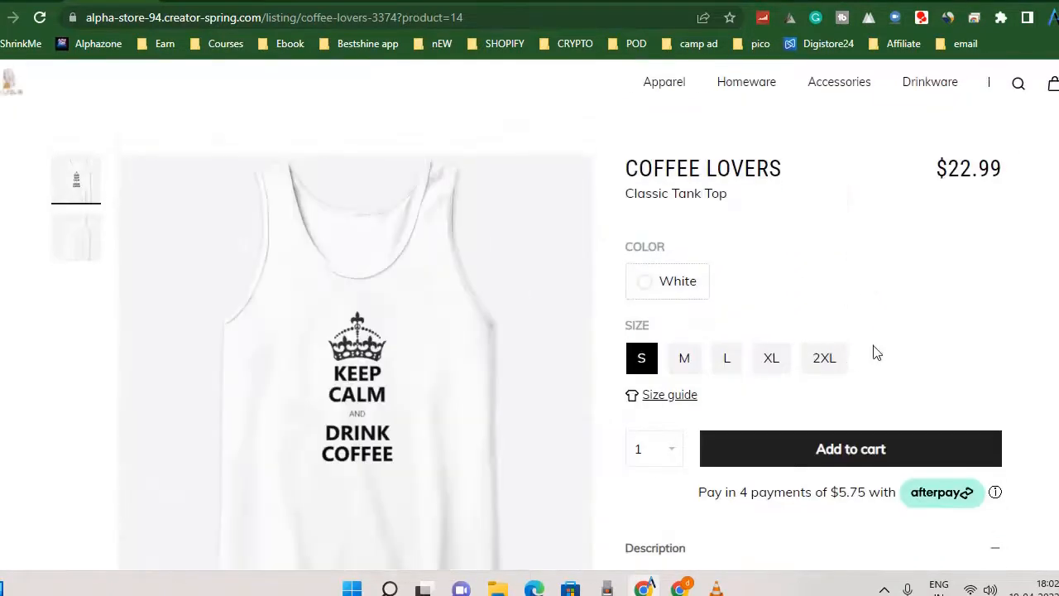
{"action": "left_click", "coordinate": [720, 361]}
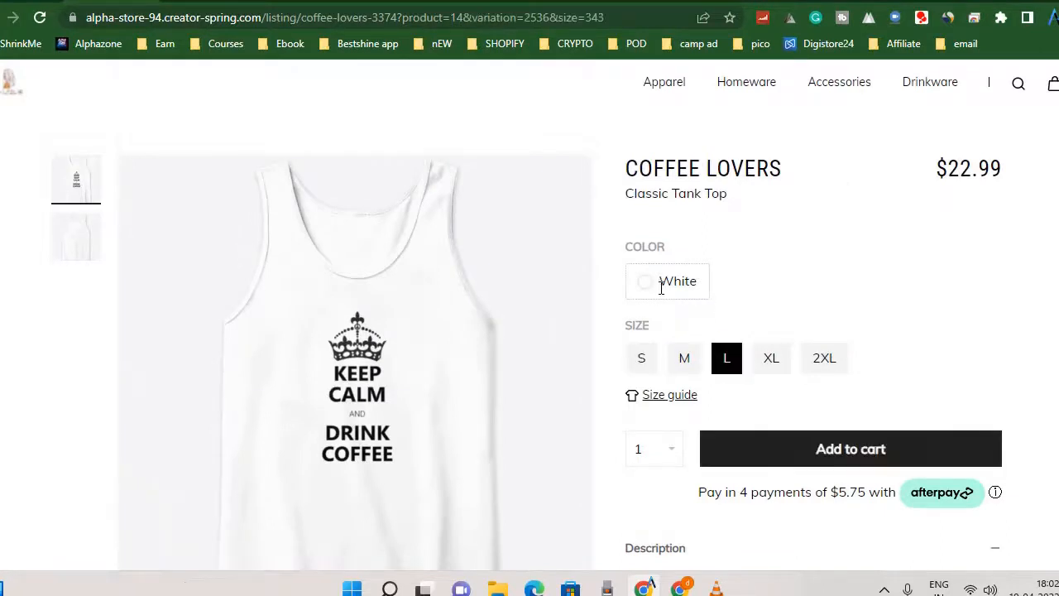
{"action": "left_click", "coordinate": [824, 358]}
{"action": "left_click", "coordinate": [642, 359]}
Examine the Coffee Lovers tank top's price, description and other products offered with the same design.
{"action": "scroll", "coordinate": [859, 314], "scroll_direction": "down", "scroll_amount": 2}
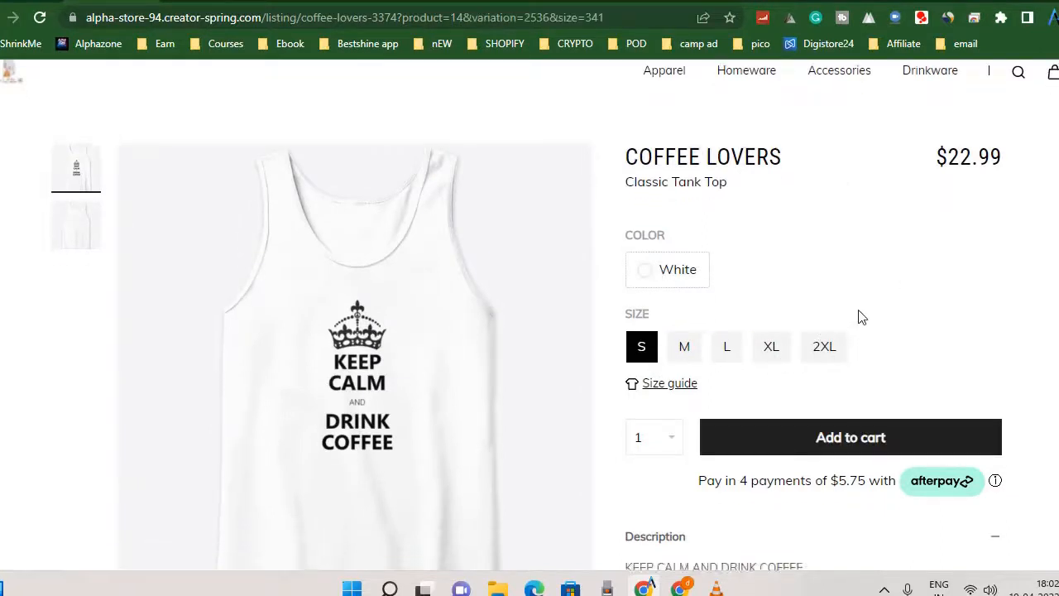
{"action": "scroll", "coordinate": [858, 315], "scroll_direction": "down", "scroll_amount": 2}
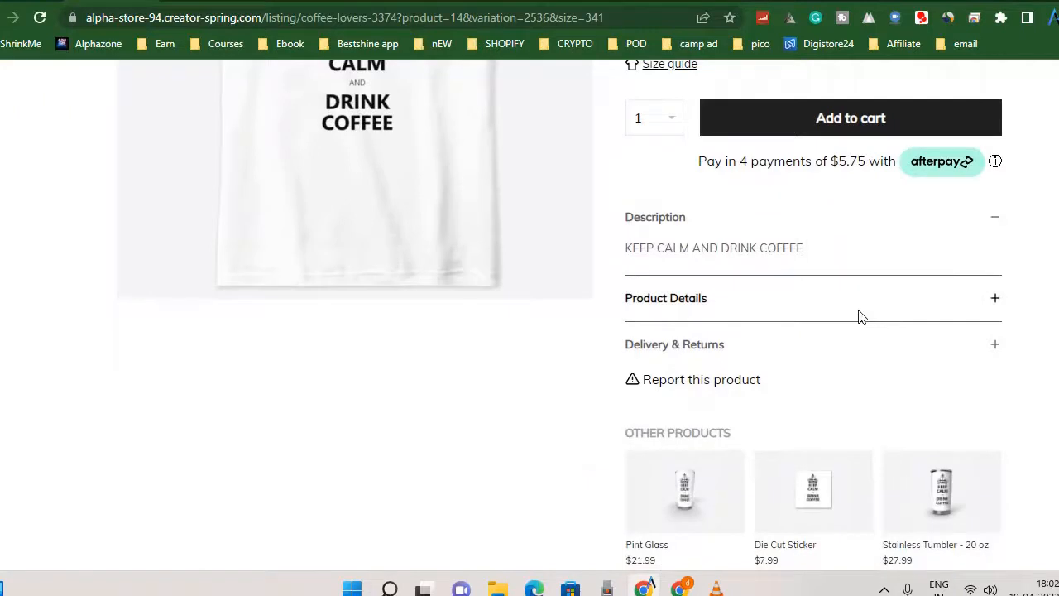
{"action": "scroll", "coordinate": [872, 255], "scroll_direction": "up", "scroll_amount": 4}
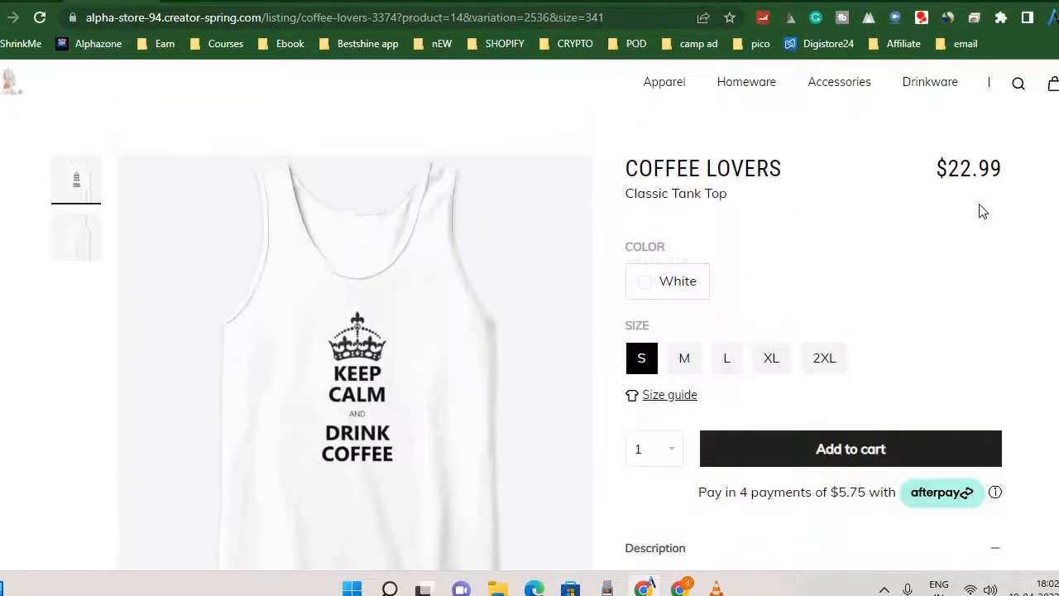
{"action": "left_click_drag", "start_coordinate": [950, 166], "coordinate": [1003, 169]}
{"action": "left_click", "coordinate": [993, 172]}
{"action": "scroll", "coordinate": [828, 374], "scroll_direction": "down", "scroll_amount": 2}
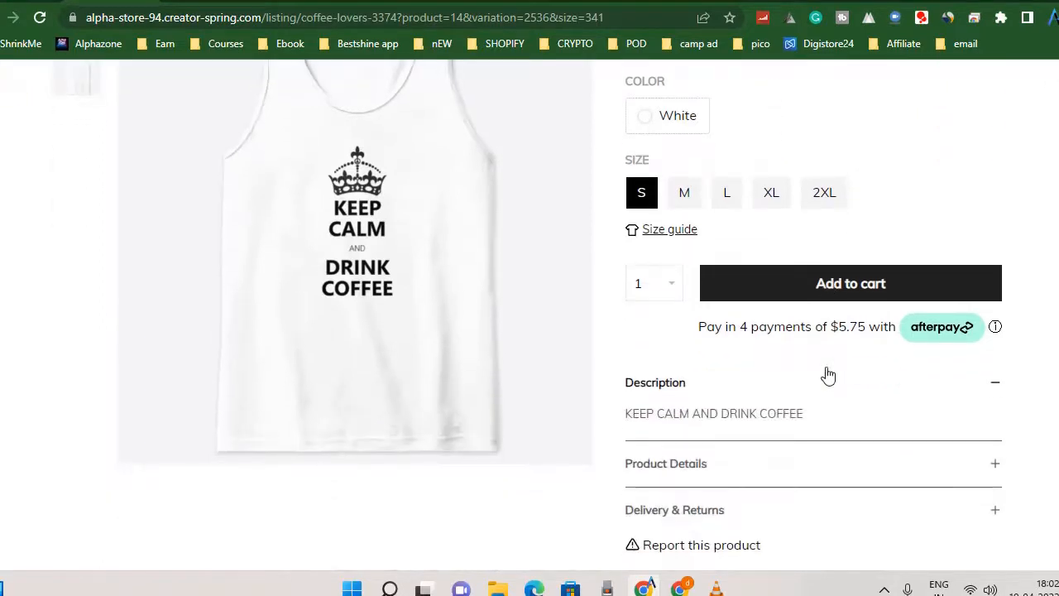
{"action": "scroll", "coordinate": [828, 375], "scroll_direction": "down", "scroll_amount": 1}
{"action": "scroll", "coordinate": [829, 375], "scroll_direction": "down", "scroll_amount": 2}
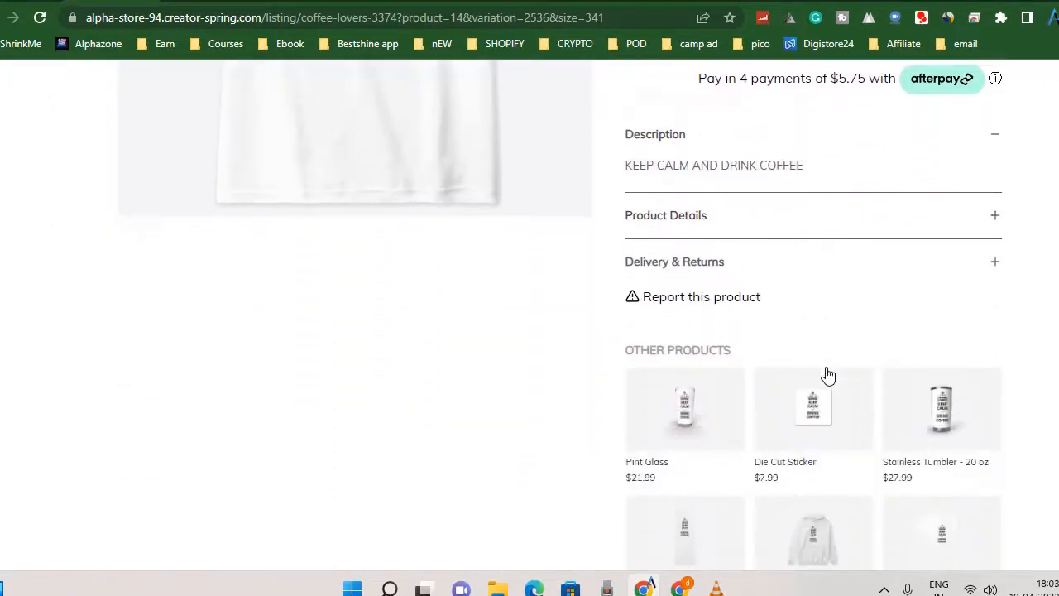
Look through the full range of other products carrying the Coffee Lovers design, down to the Grip Ring.
{"action": "scroll", "coordinate": [700, 430], "scroll_direction": "down", "scroll_amount": 2}
{"action": "scroll", "coordinate": [765, 283], "scroll_direction": "up", "scroll_amount": 5}
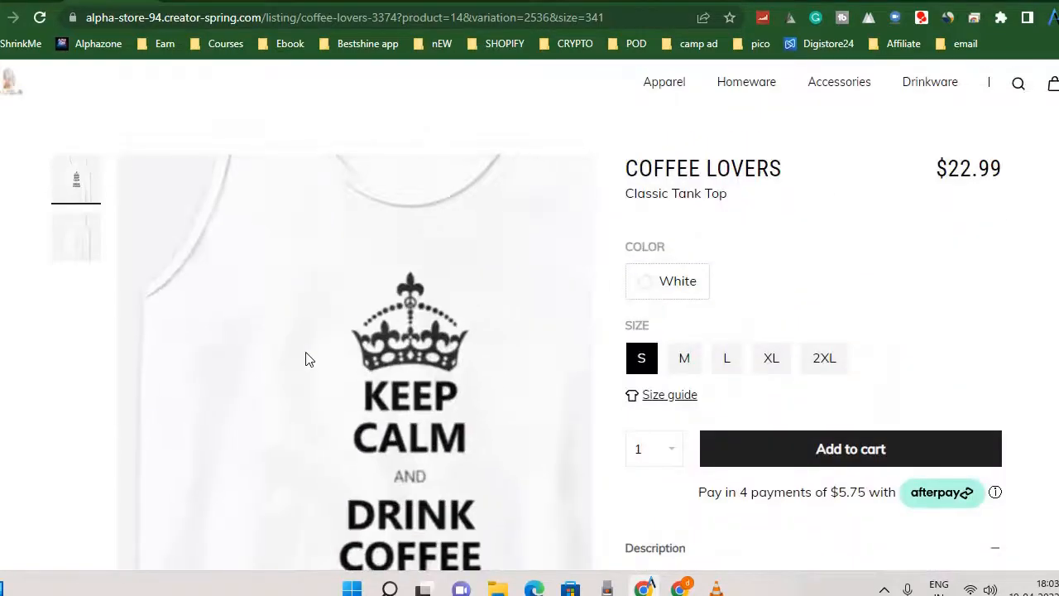
{"action": "scroll", "coordinate": [705, 411], "scroll_direction": "down", "scroll_amount": 5}
{"action": "scroll", "coordinate": [348, 277], "scroll_direction": "up", "scroll_amount": 3}
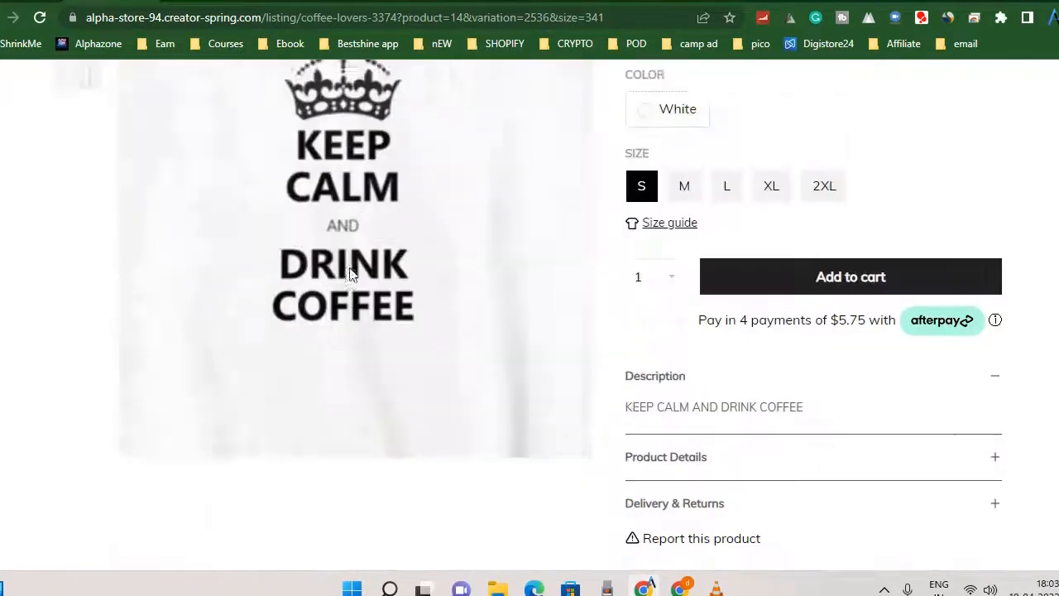
{"action": "scroll", "coordinate": [795, 418], "scroll_direction": "down", "scroll_amount": 5}
{"action": "scroll", "coordinate": [792, 416], "scroll_direction": "down", "scroll_amount": 1}
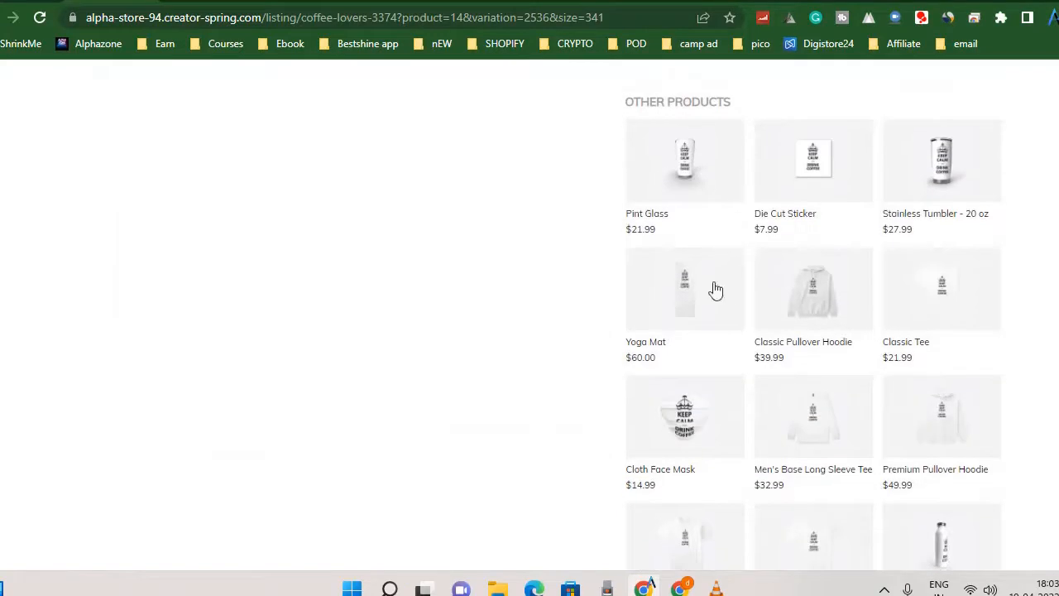
{"action": "scroll", "coordinate": [827, 339], "scroll_direction": "down", "scroll_amount": 3}
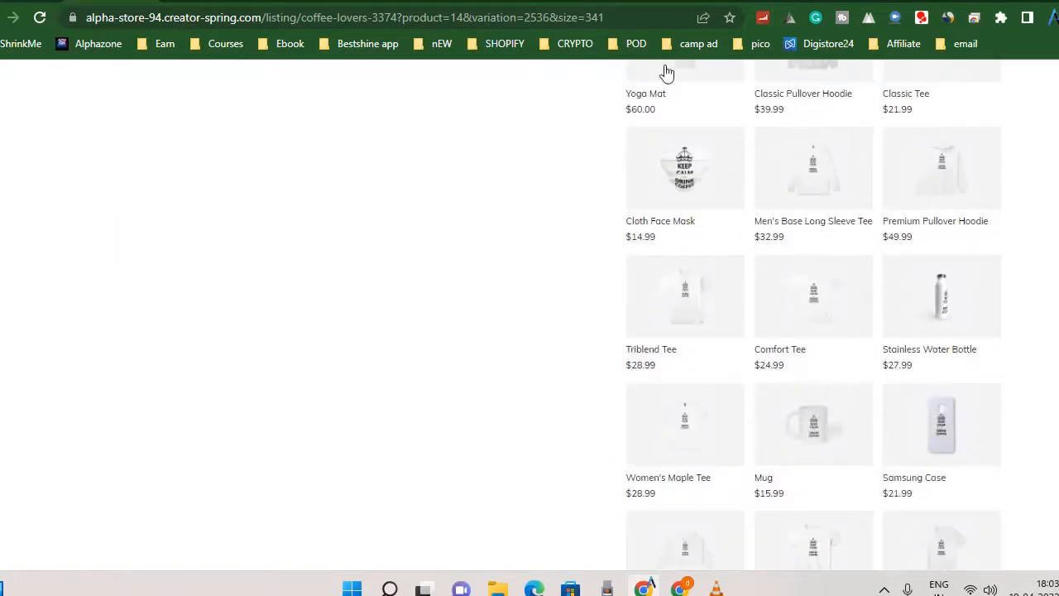
{"action": "scroll", "coordinate": [604, 351], "scroll_direction": "up", "scroll_amount": 10}
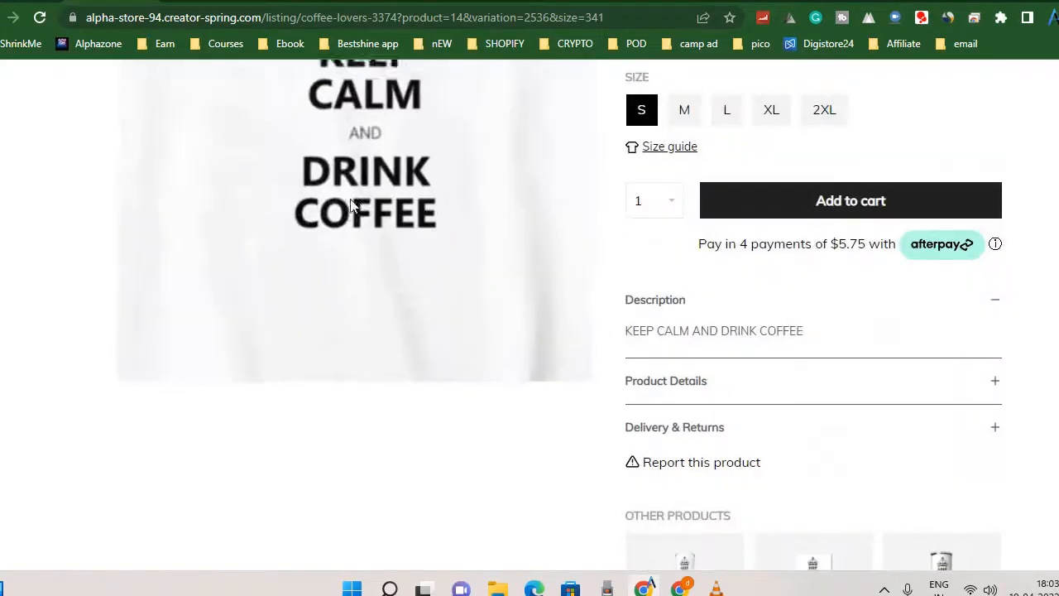
{"action": "scroll", "coordinate": [761, 333], "scroll_direction": "down", "scroll_amount": 6}
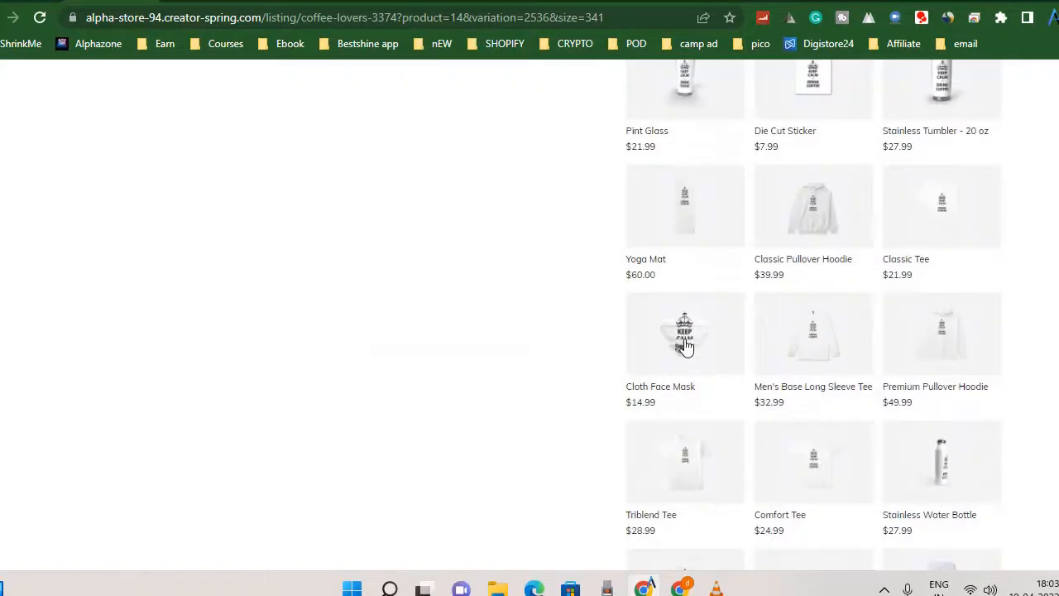
{"action": "scroll", "coordinate": [922, 390], "scroll_direction": "down", "scroll_amount": 10}
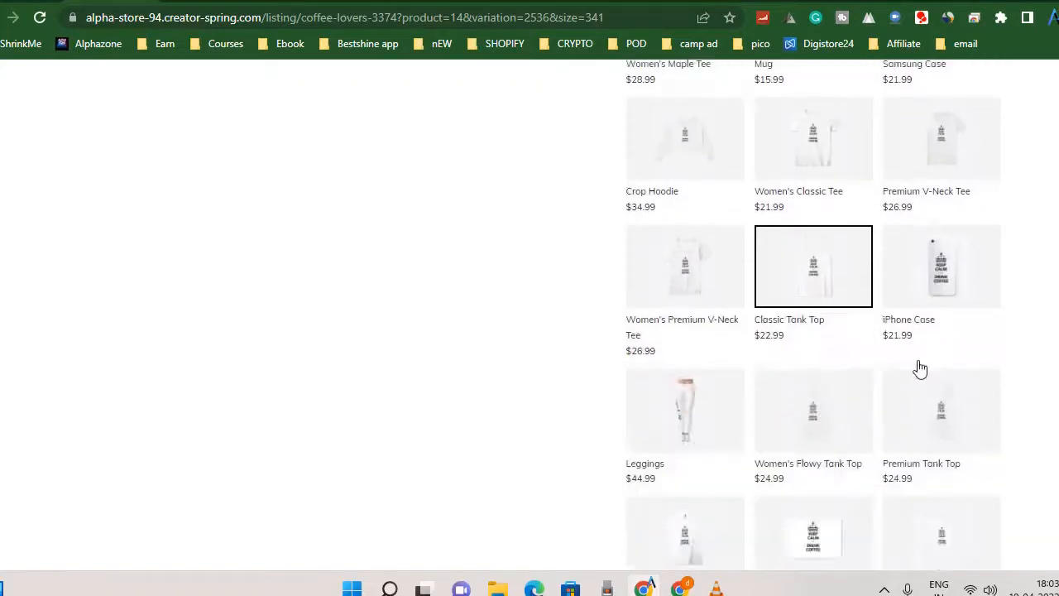
{"action": "scroll", "coordinate": [917, 470], "scroll_direction": "down", "scroll_amount": 4}
{"action": "scroll", "coordinate": [917, 470], "scroll_direction": "up", "scroll_amount": 5}
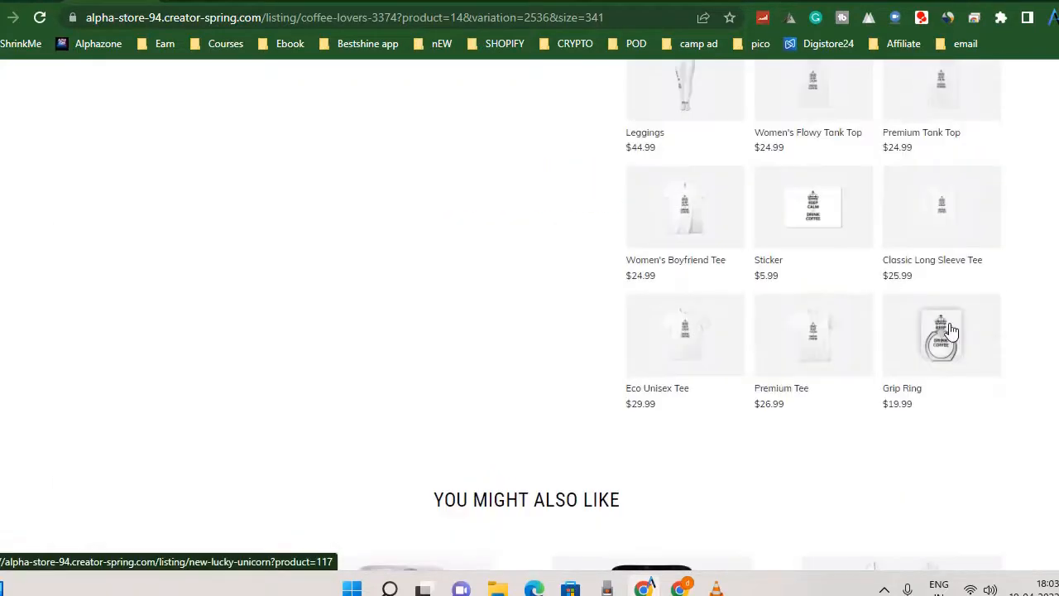
Open the Coffee Lovers Grip Ring and view its back and angled product images.
{"action": "left_click", "coordinate": [944, 335]}
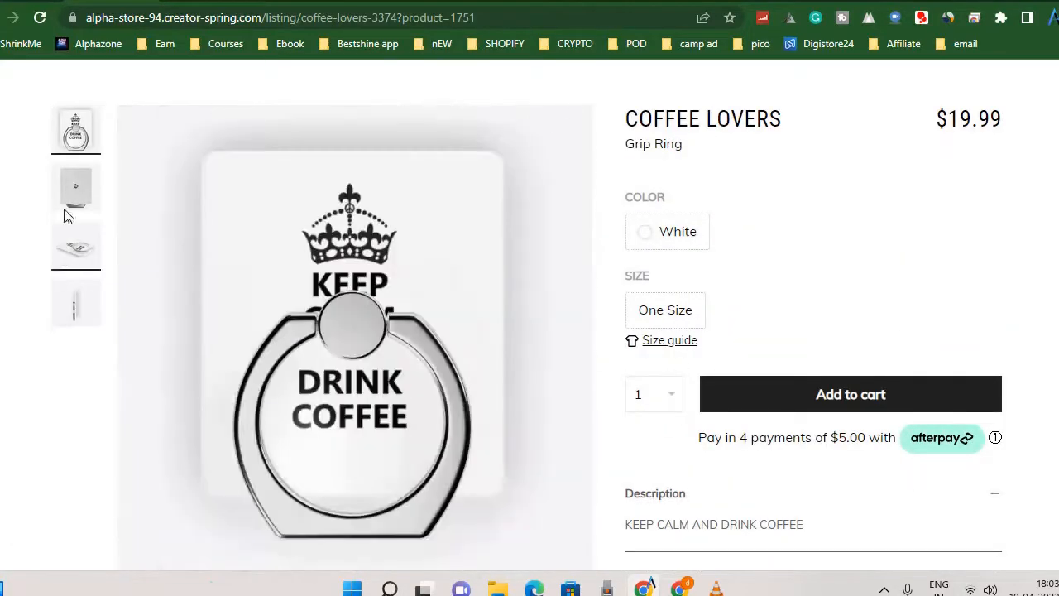
{"action": "left_click", "coordinate": [70, 206]}
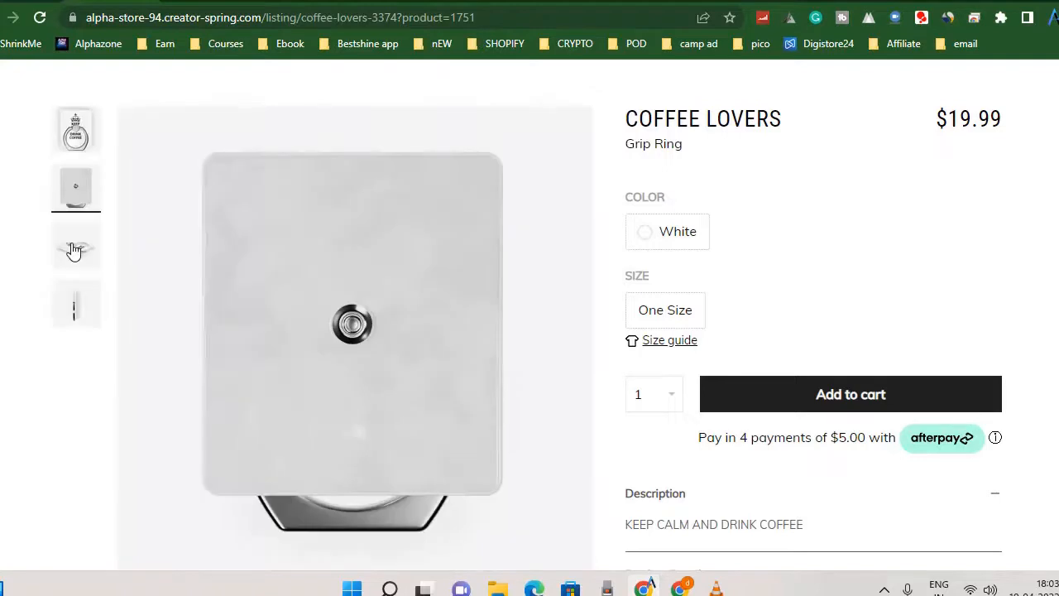
{"action": "left_click", "coordinate": [70, 257]}
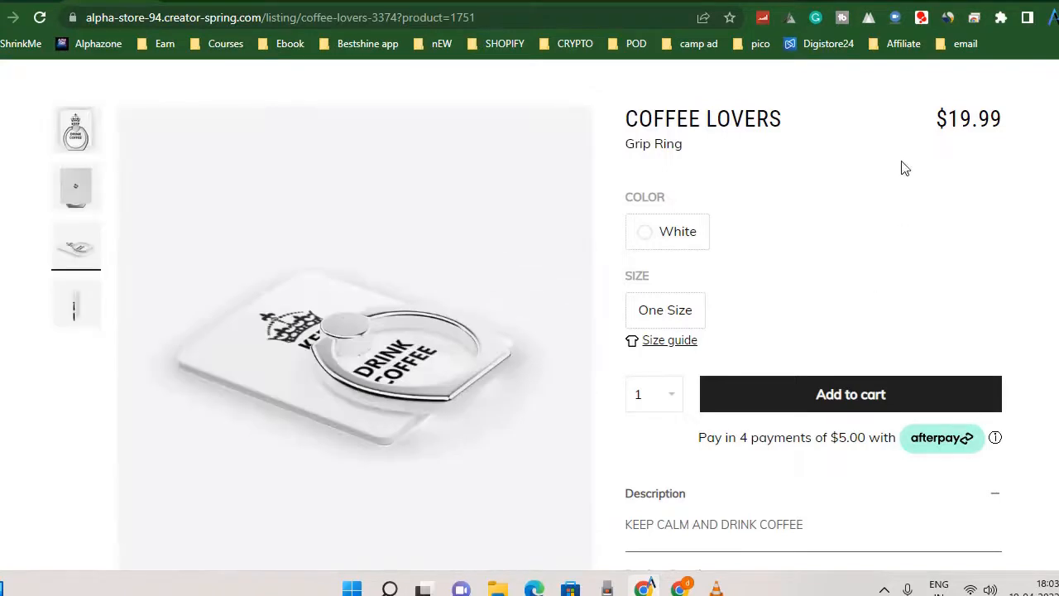
Open the store's Apparel collection, return to the store's home page and browse the featured products.
{"action": "scroll", "coordinate": [840, 282], "scroll_direction": "up", "scroll_amount": 1}
{"action": "left_click", "coordinate": [662, 90]}
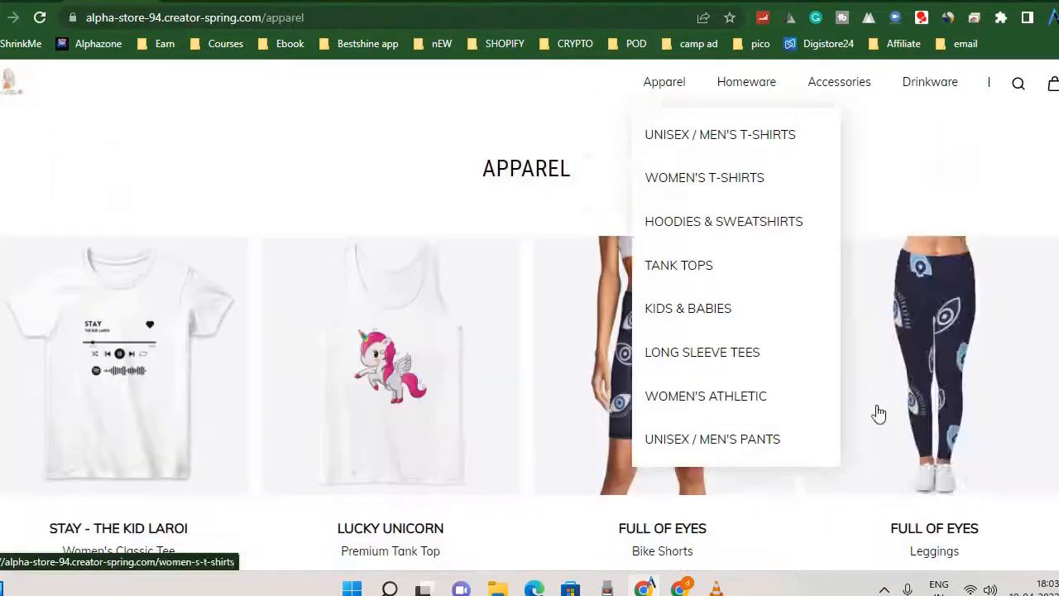
{"action": "left_click", "coordinate": [12, 83]}
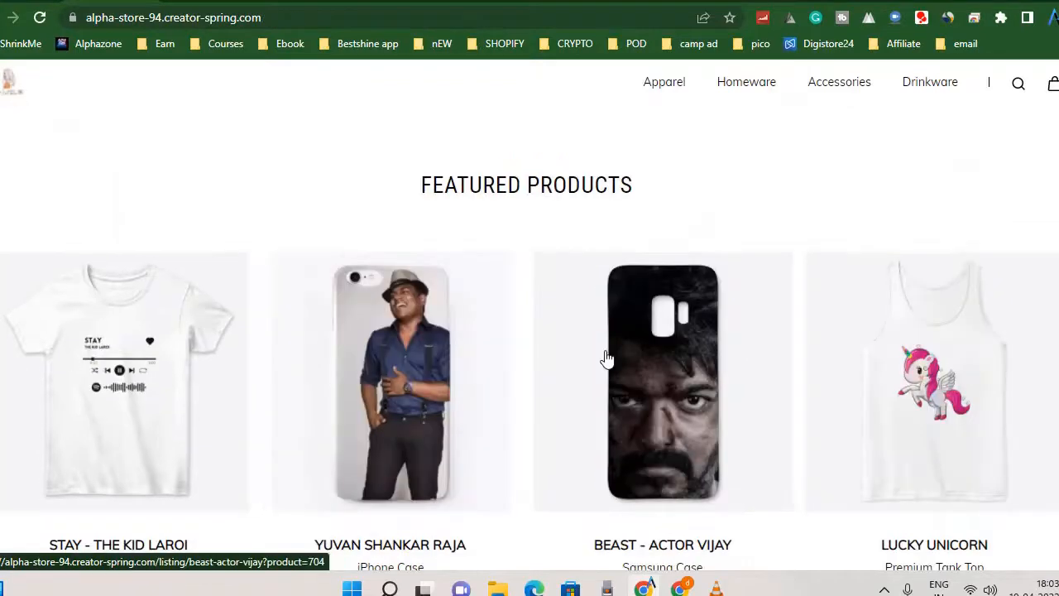
{"action": "scroll", "coordinate": [604, 360], "scroll_direction": "down", "scroll_amount": 10}
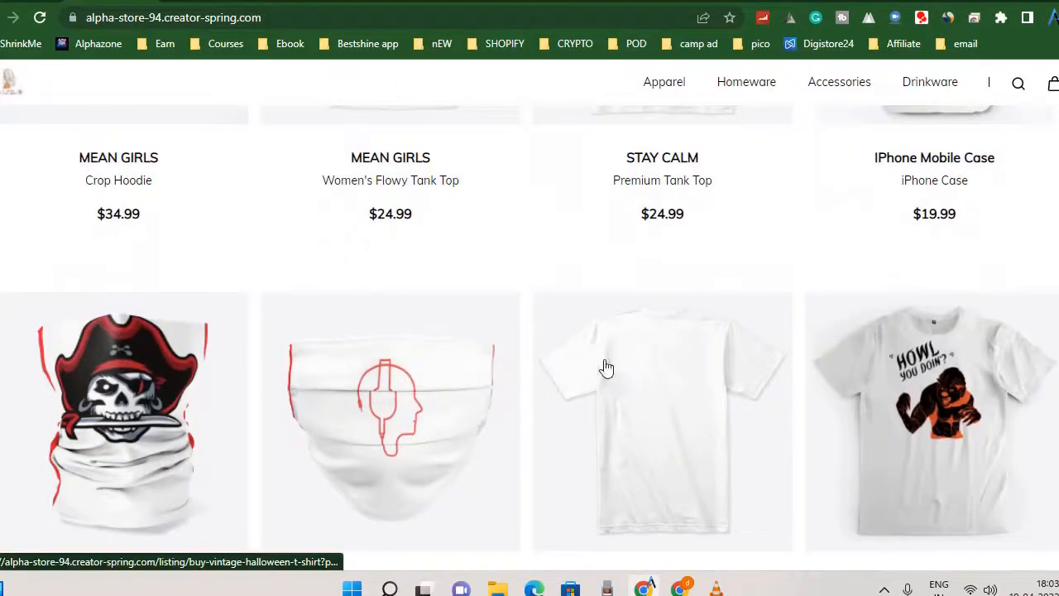
{"action": "scroll", "coordinate": [953, 373], "scroll_direction": "up", "scroll_amount": 3}
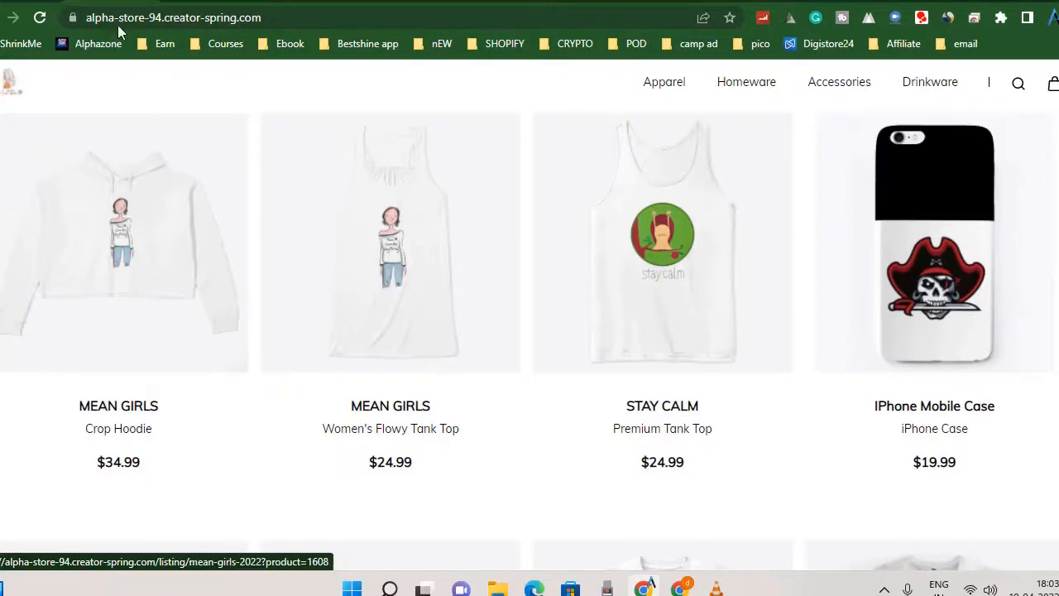
Switch to the Stay - The Kid Laroi women's classic tee listing and look through its details and other products with that design.
{"action": "left_click", "coordinate": [122, 2]}
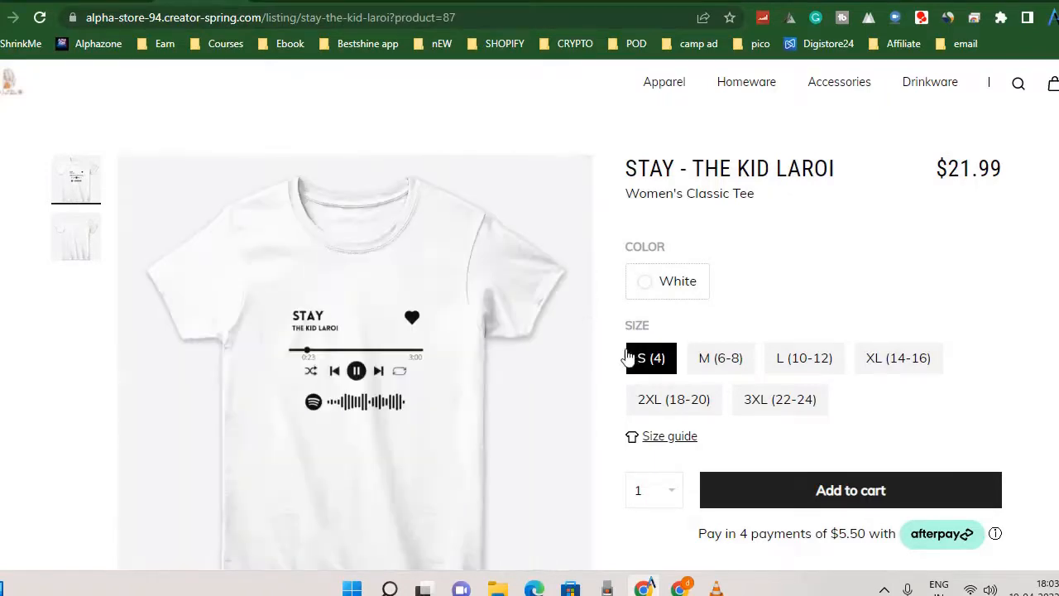
{"action": "scroll", "coordinate": [627, 353], "scroll_direction": "down", "scroll_amount": 4}
{"action": "scroll", "coordinate": [617, 318], "scroll_direction": "up", "scroll_amount": 1}
{"action": "scroll", "coordinate": [673, 351], "scroll_direction": "down", "scroll_amount": 6}
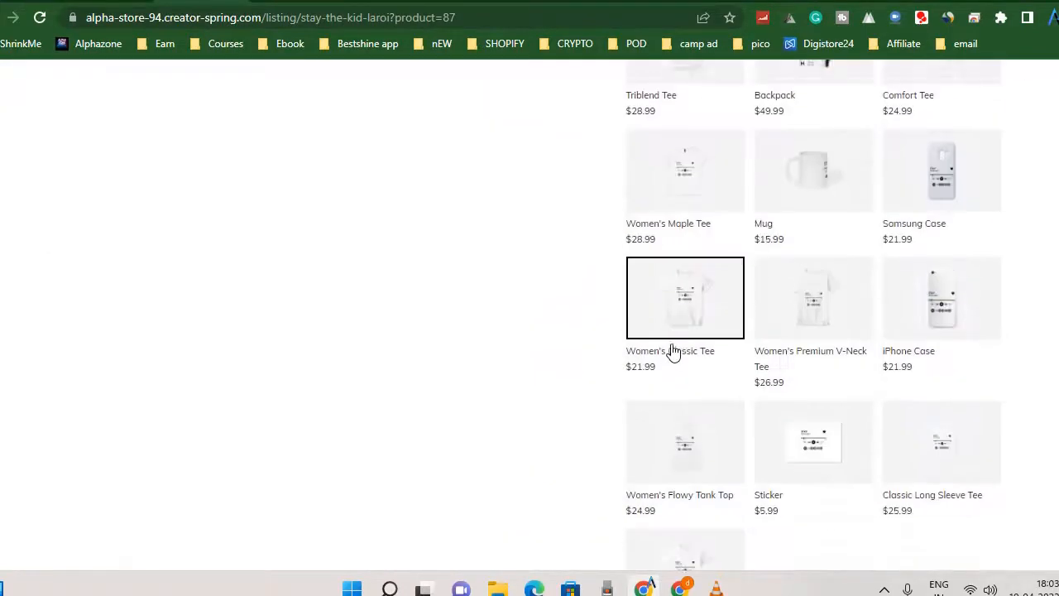
{"action": "scroll", "coordinate": [673, 351], "scroll_direction": "down", "scroll_amount": 8}
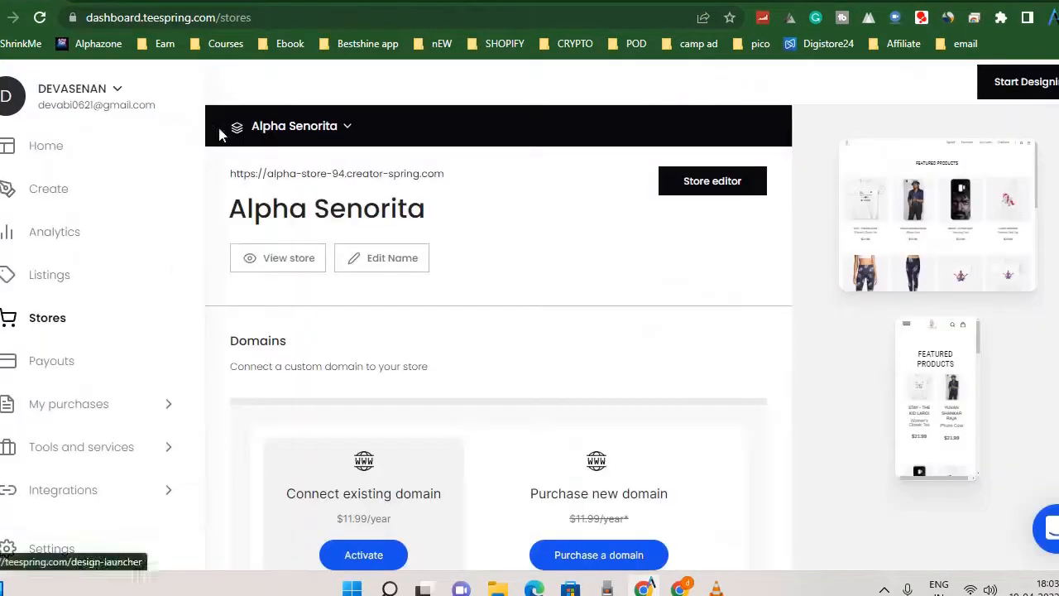
Open the bookmarked TeeShopper Products page in a new tab, log in and look over the products dashboard.
{"action": "left_click", "coordinate": [204, 124]}
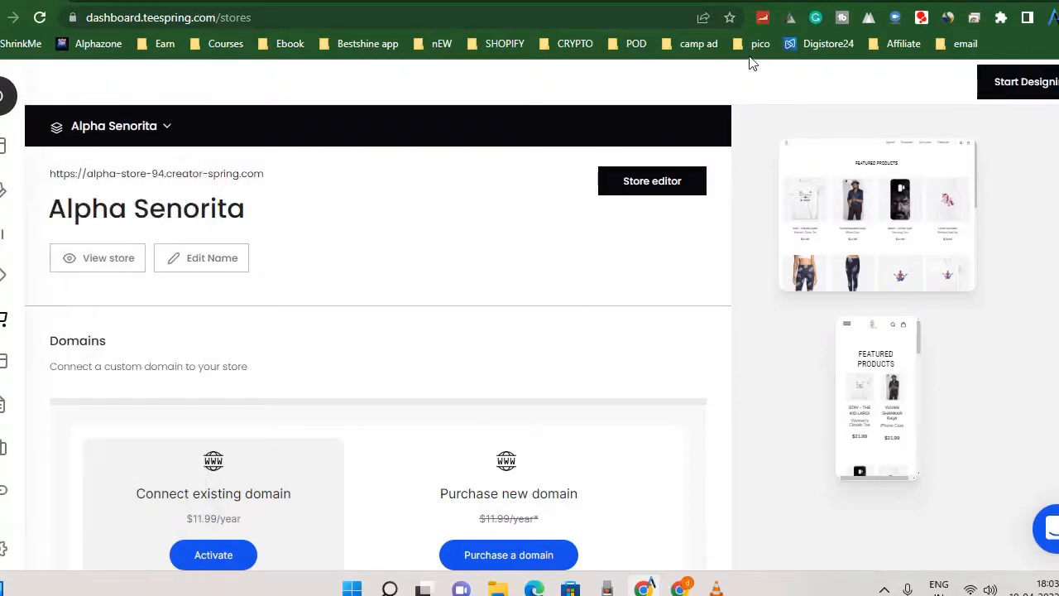
{"action": "left_click", "coordinate": [634, 44]}
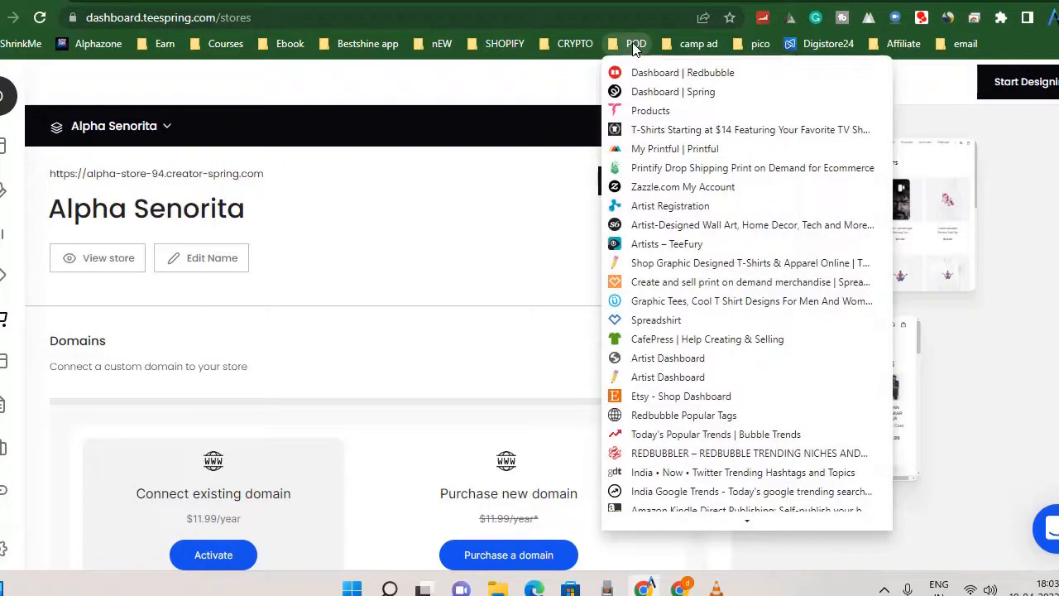
{"action": "right_click", "coordinate": [645, 116]}
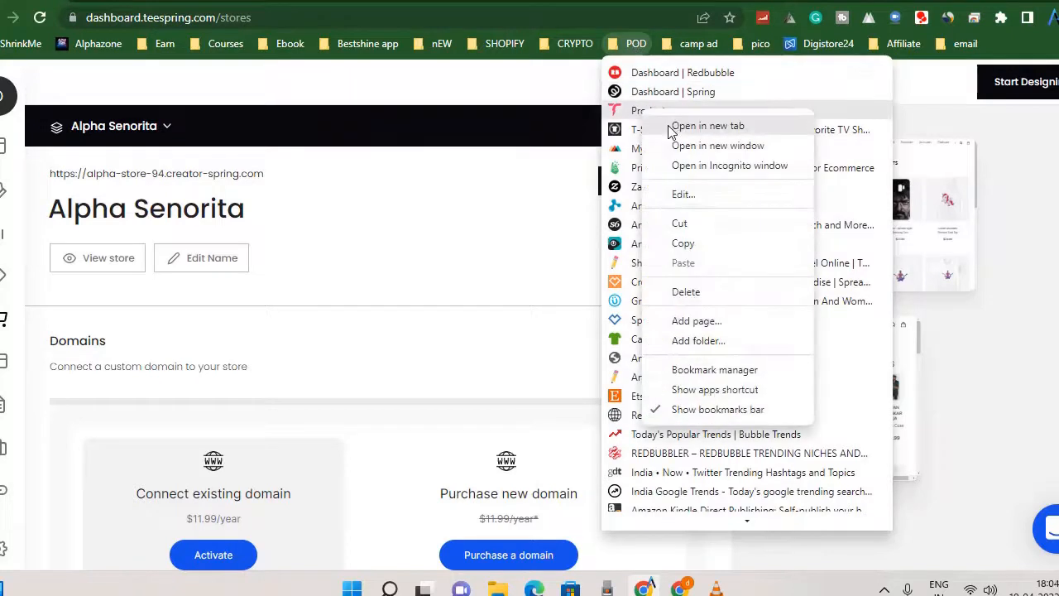
{"action": "left_click", "coordinate": [670, 131]}
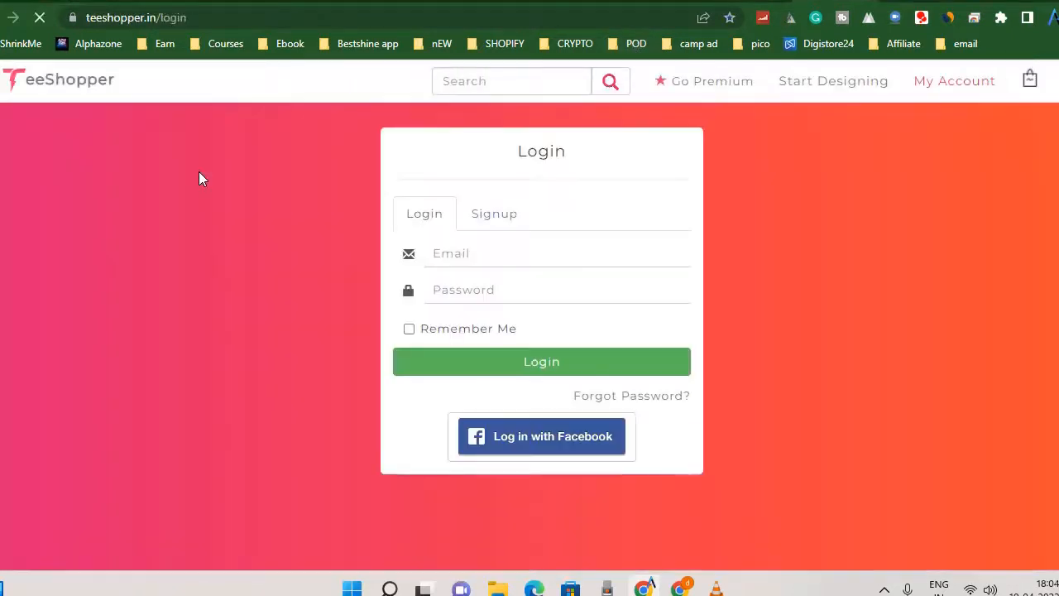
{"action": "left_click", "coordinate": [545, 364]}
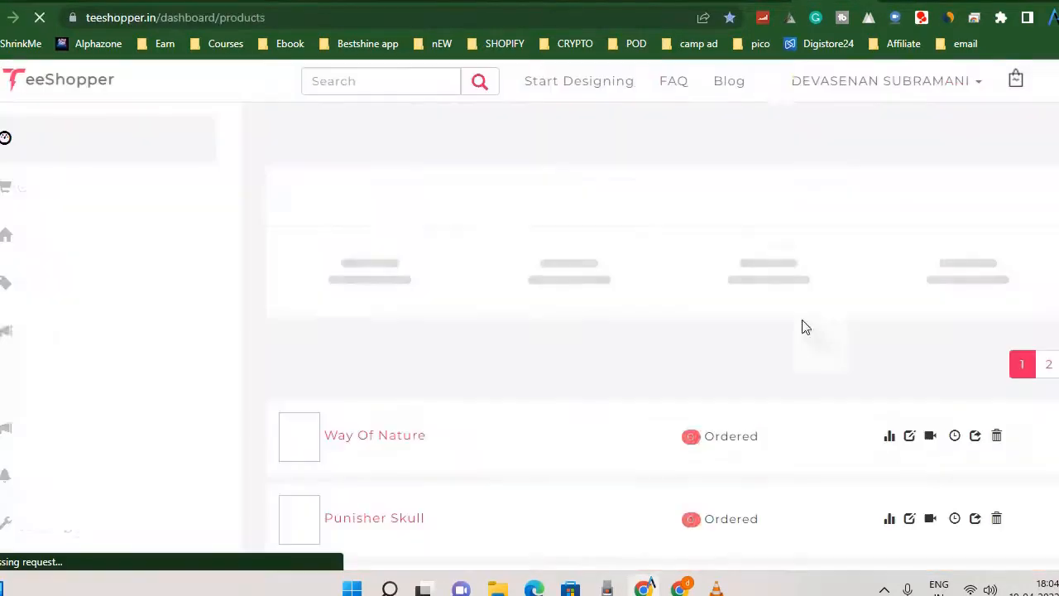
{"action": "scroll", "coordinate": [347, 326], "scroll_direction": "down", "scroll_amount": 5}
{"action": "scroll", "coordinate": [356, 314], "scroll_direction": "up", "scroll_amount": 5}
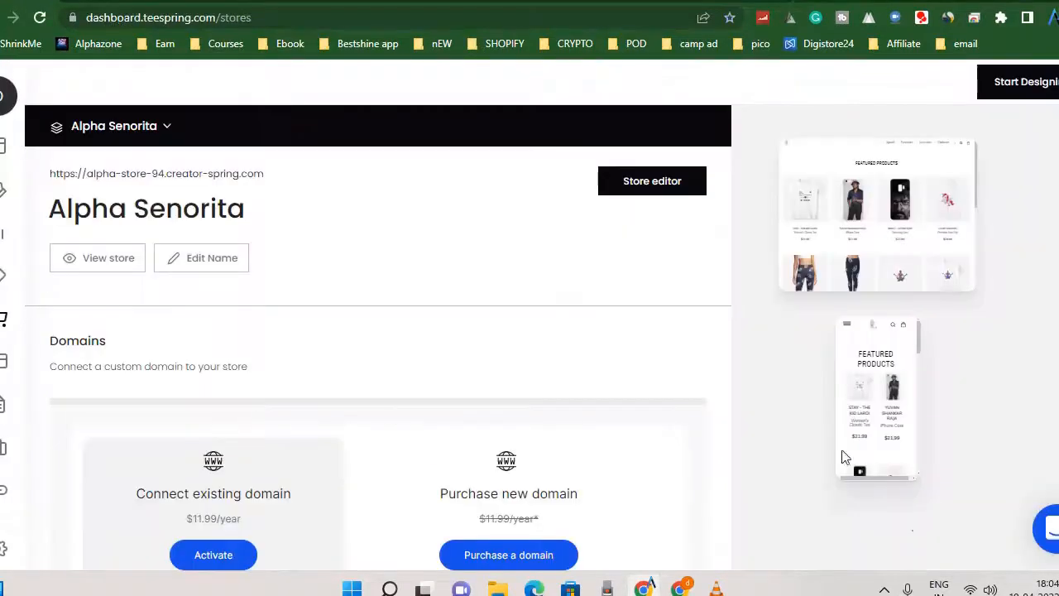
Return to the Spring store settings and examine the custom domain options and linked social profiles.
{"action": "scroll", "coordinate": [421, 380], "scroll_direction": "down", "scroll_amount": 5}
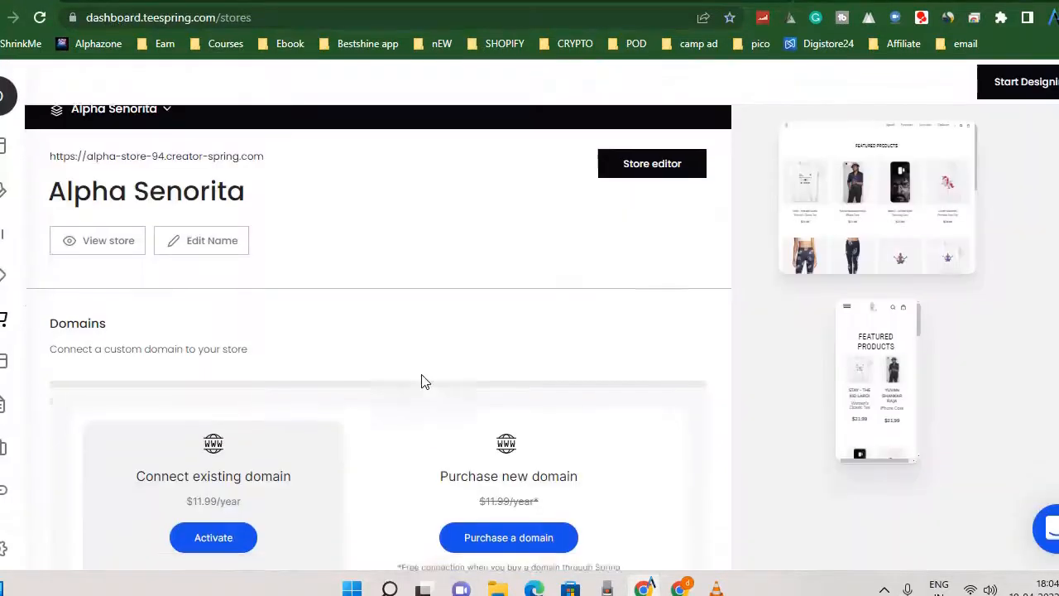
{"action": "mouse_move", "coordinate": [2, 106]}
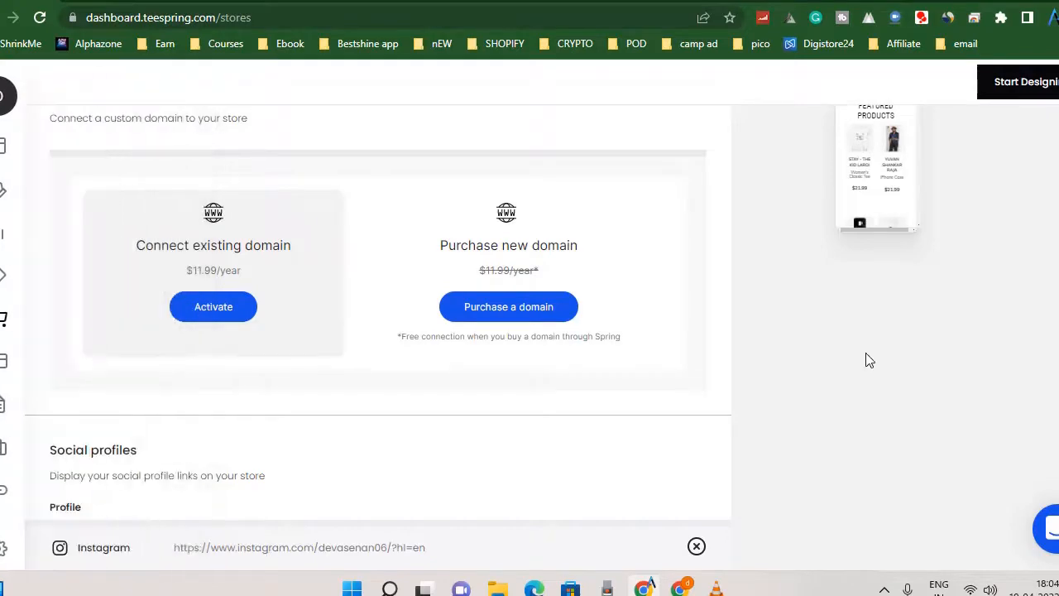
{"action": "scroll", "coordinate": [866, 352], "scroll_direction": "up", "scroll_amount": 3}
{"action": "scroll", "coordinate": [324, 355], "scroll_direction": "down", "scroll_amount": 4}
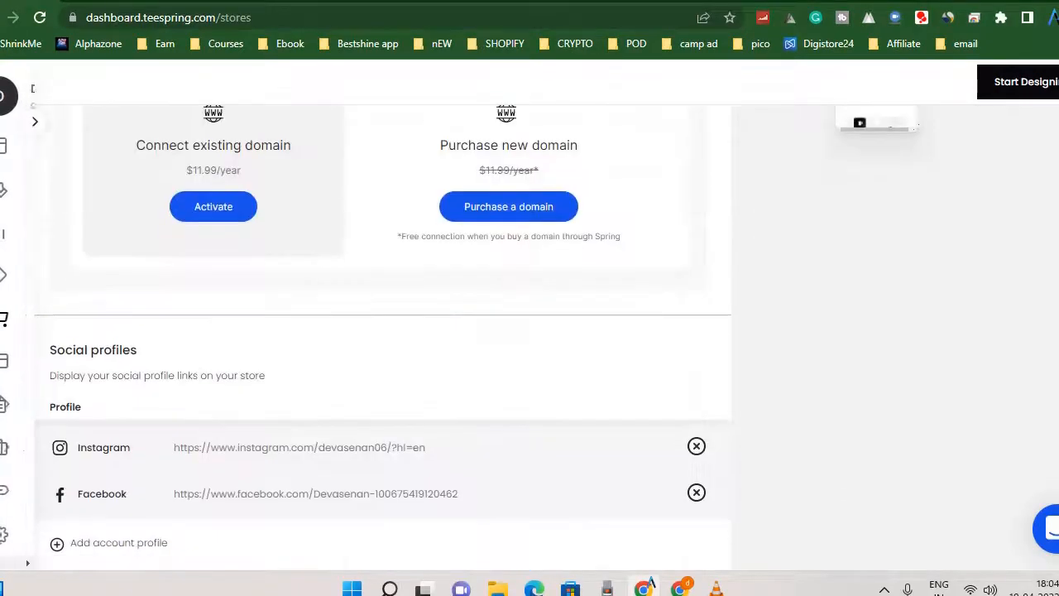
{"action": "mouse_move", "coordinate": [87, 404]}
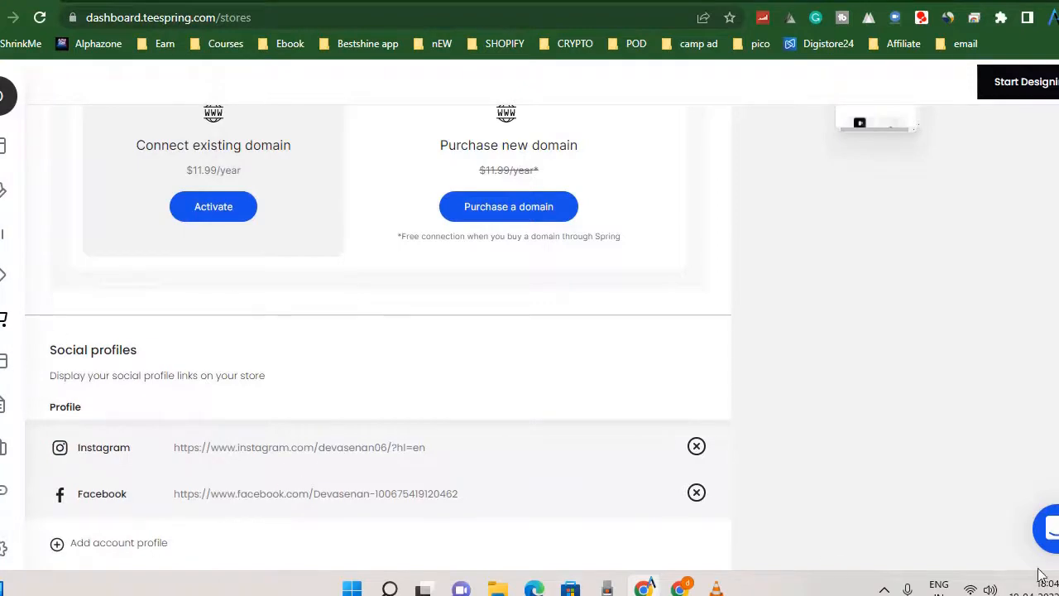
{"action": "left_click", "coordinate": [885, 589]}
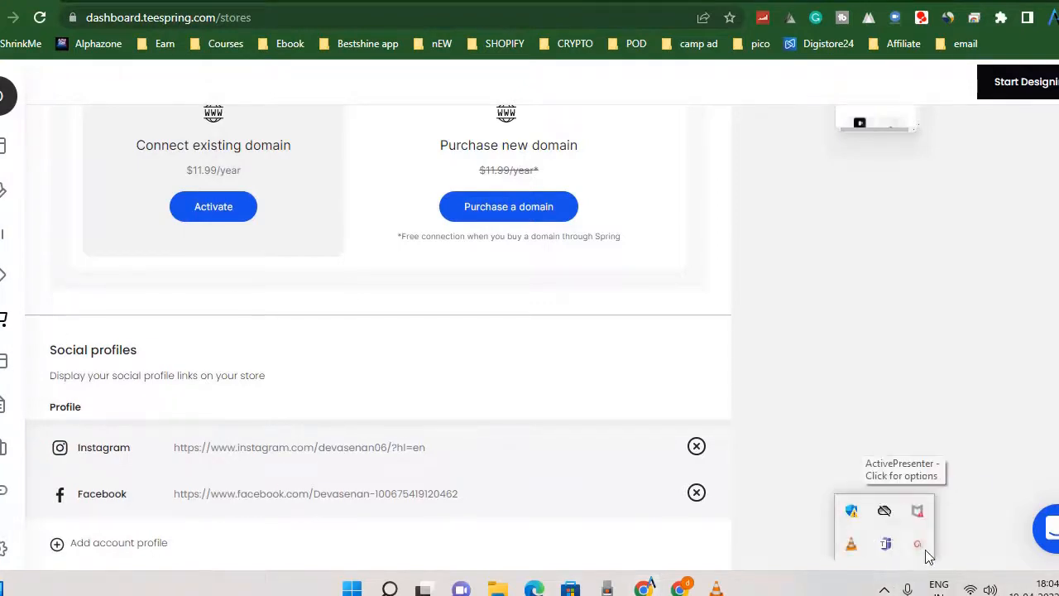